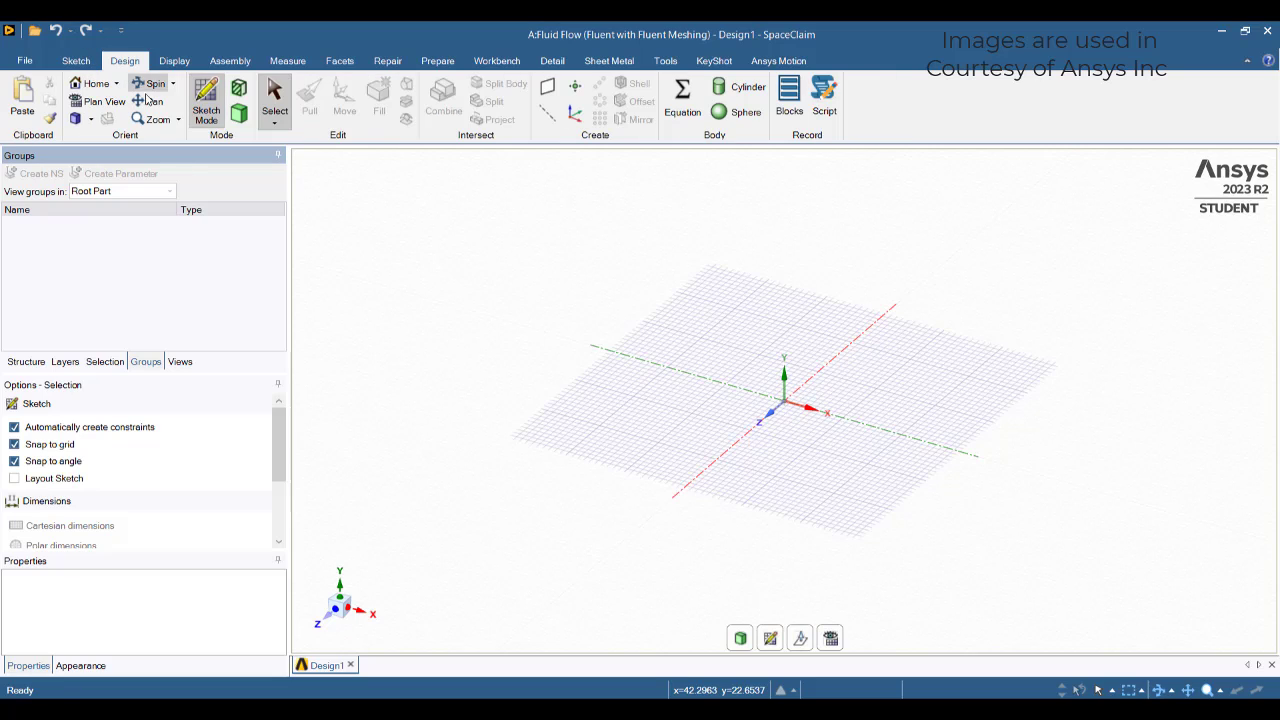
Create a solid sphere with a diameter of 50 mm centred at the origin
{"action": "left_click", "coordinate": [740, 111]}
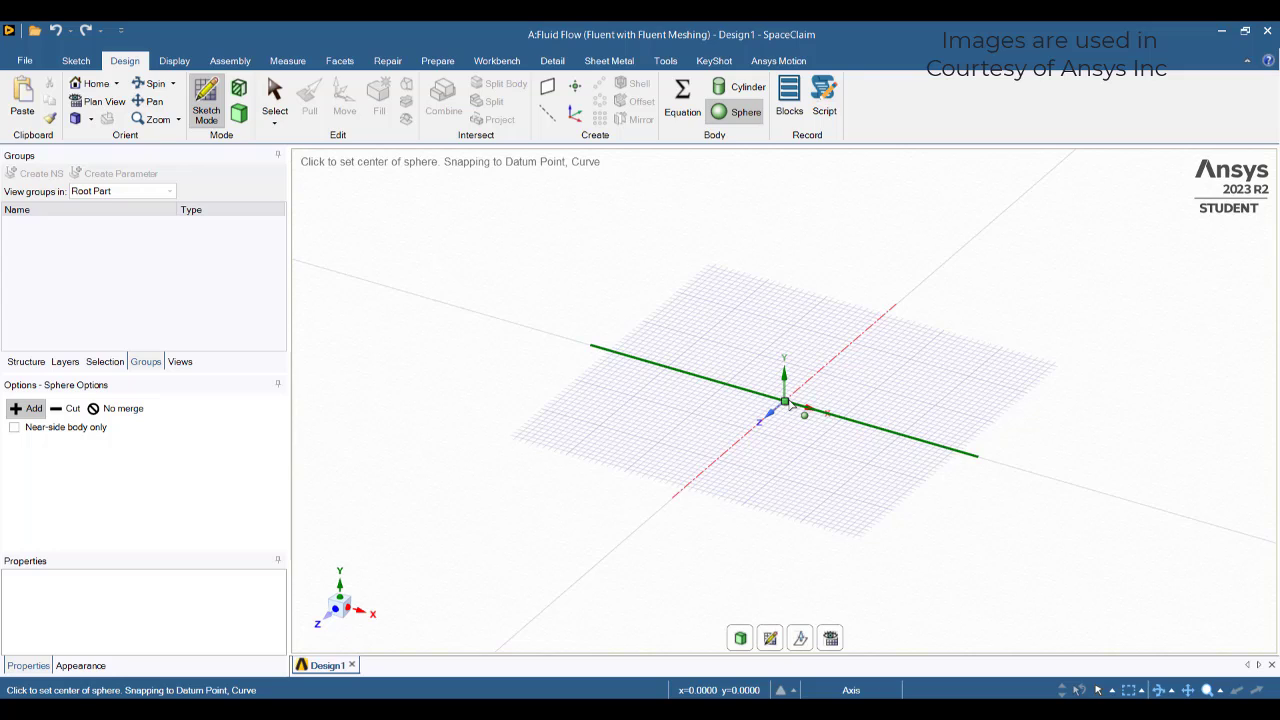
{"action": "left_click", "coordinate": [824, 390]}
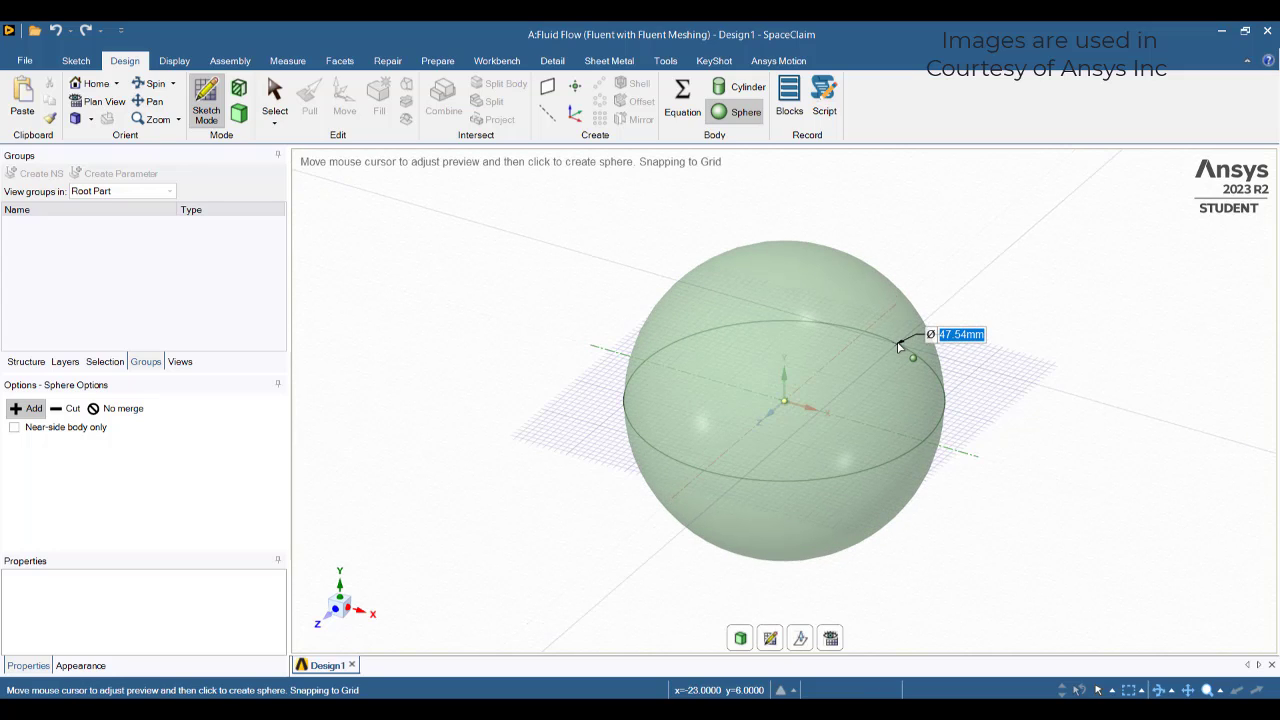
{"action": "type", "text": "50"}
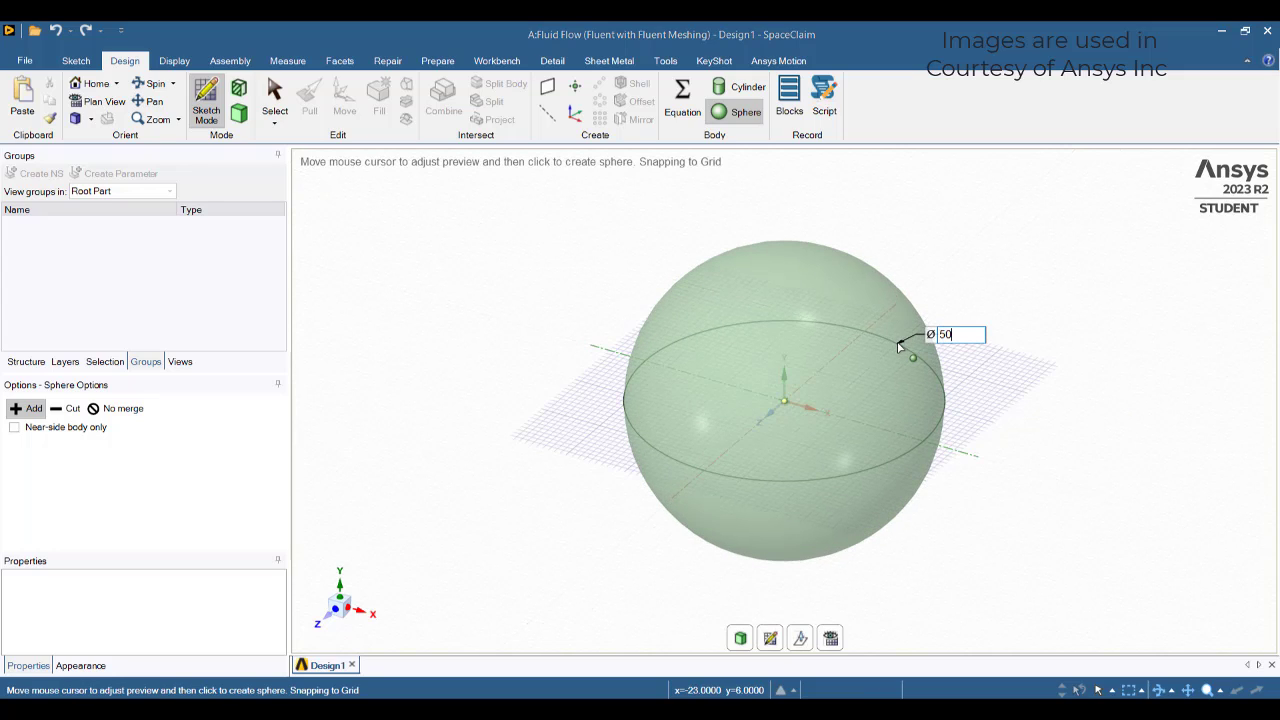
{"action": "key", "text": "Return"}
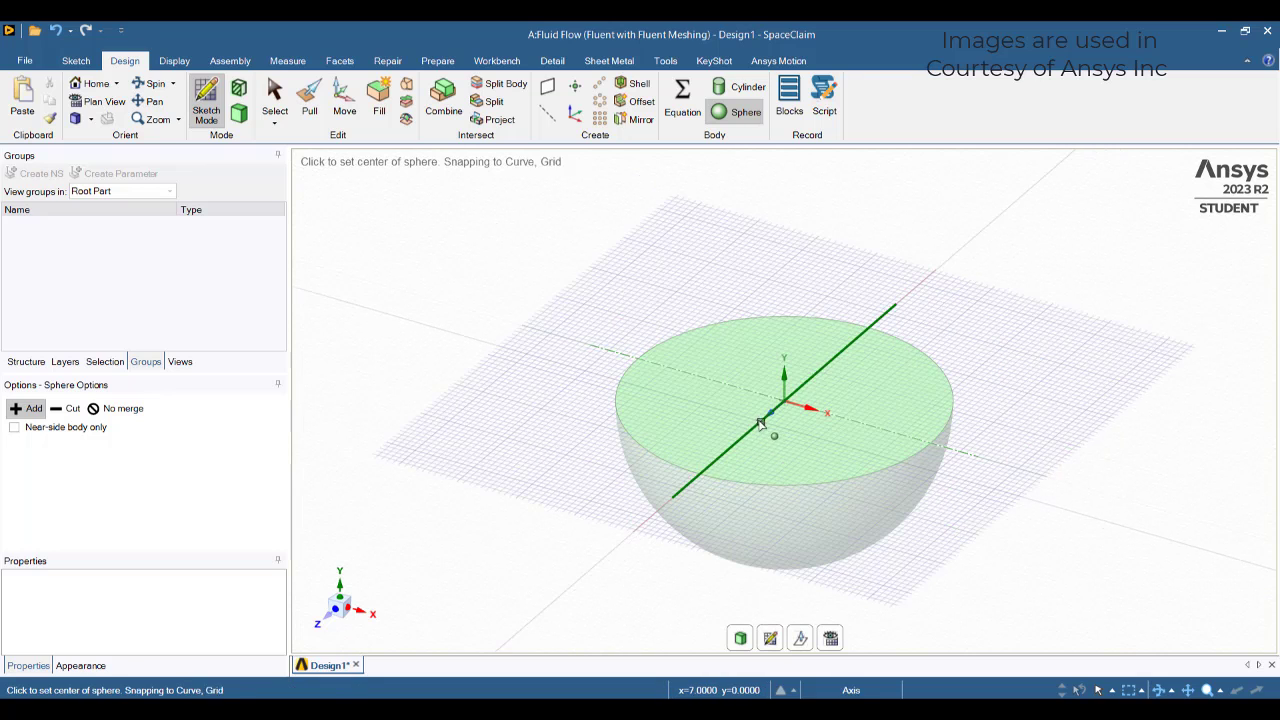
{"action": "key", "text": "Escape"}
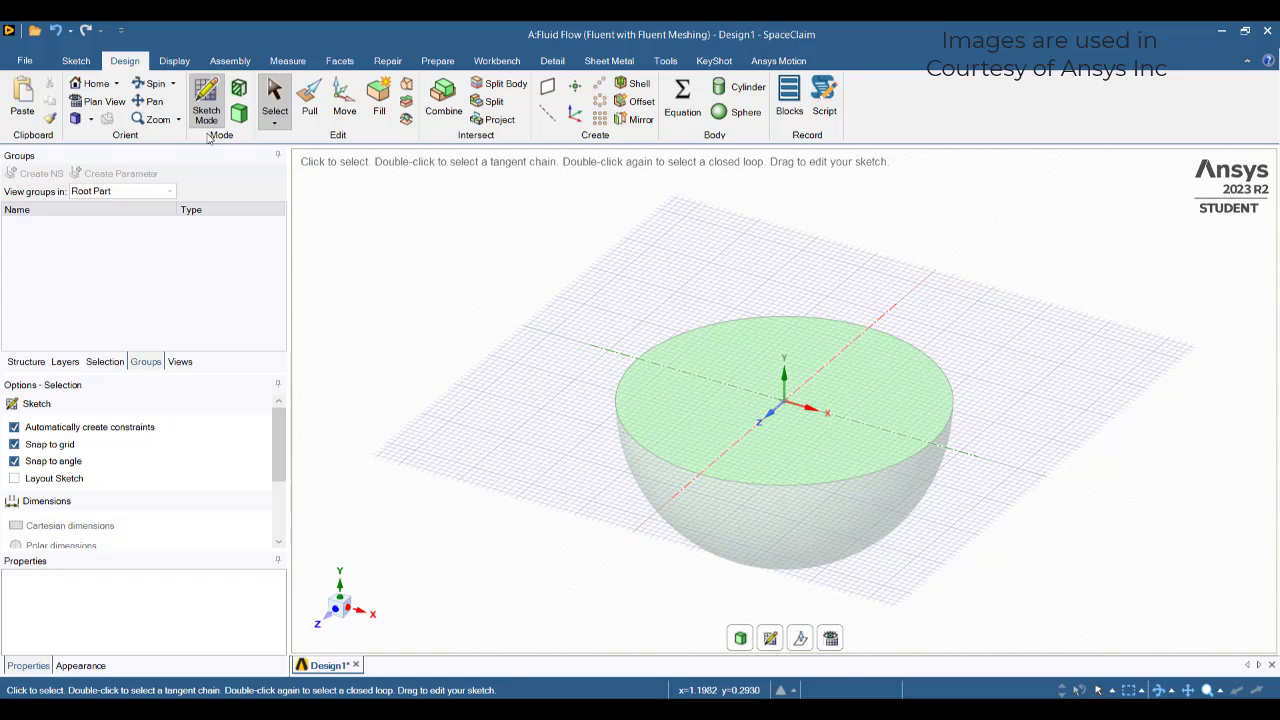
Add a second, concentric sphere with a diameter of 48 mm centred at the origin
{"action": "left_click", "coordinate": [740, 111]}
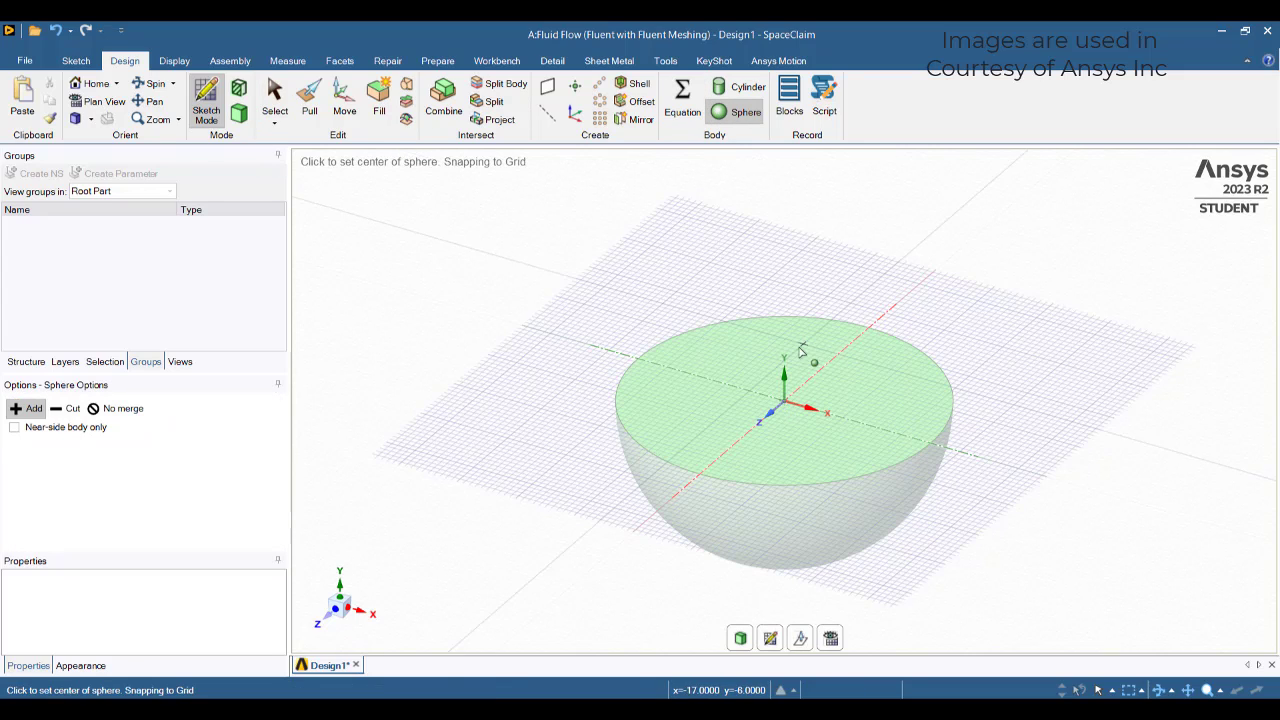
{"action": "left_click", "coordinate": [786, 402]}
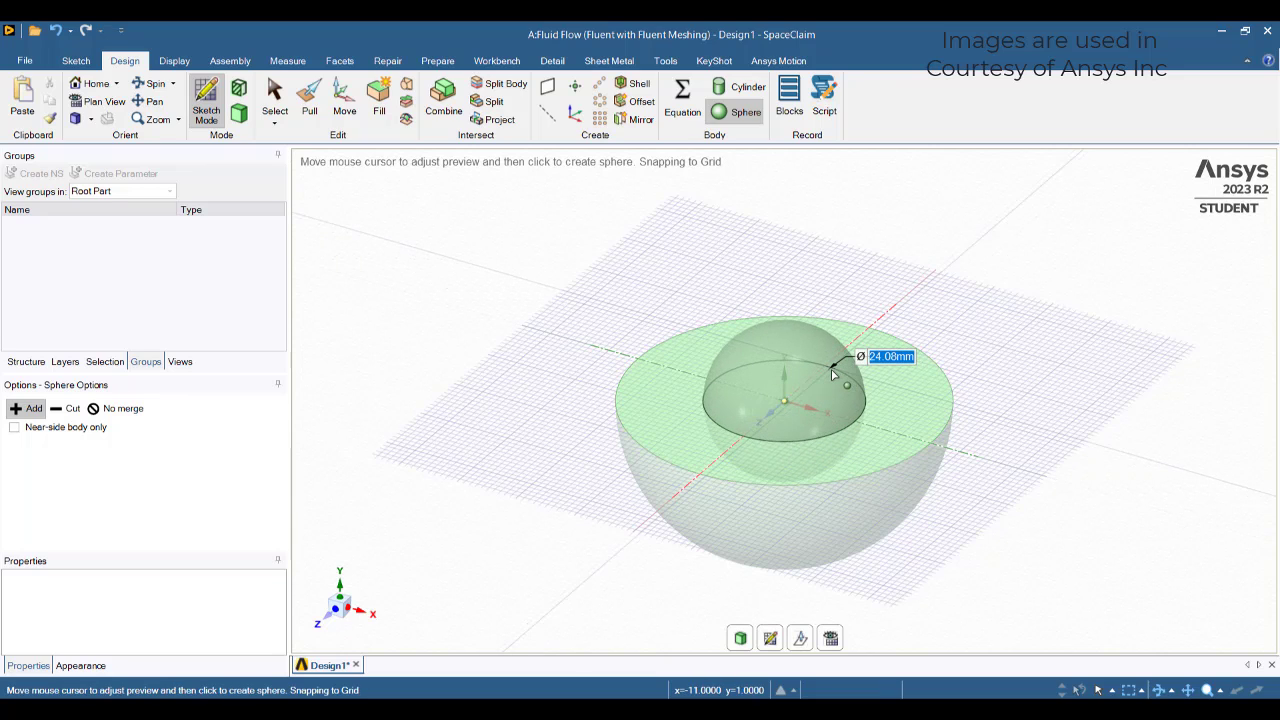
{"action": "type", "text": "48"}
{"action": "key", "text": "Return"}
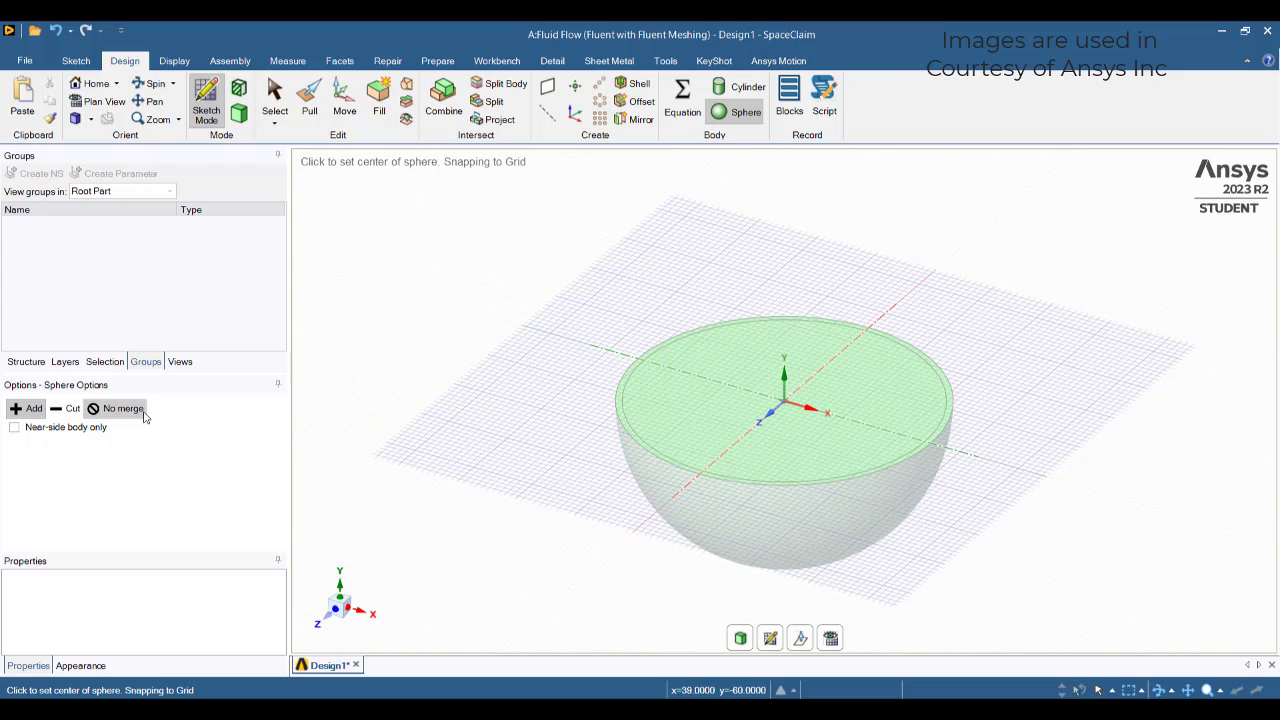
{"action": "key", "text": "Escape"}
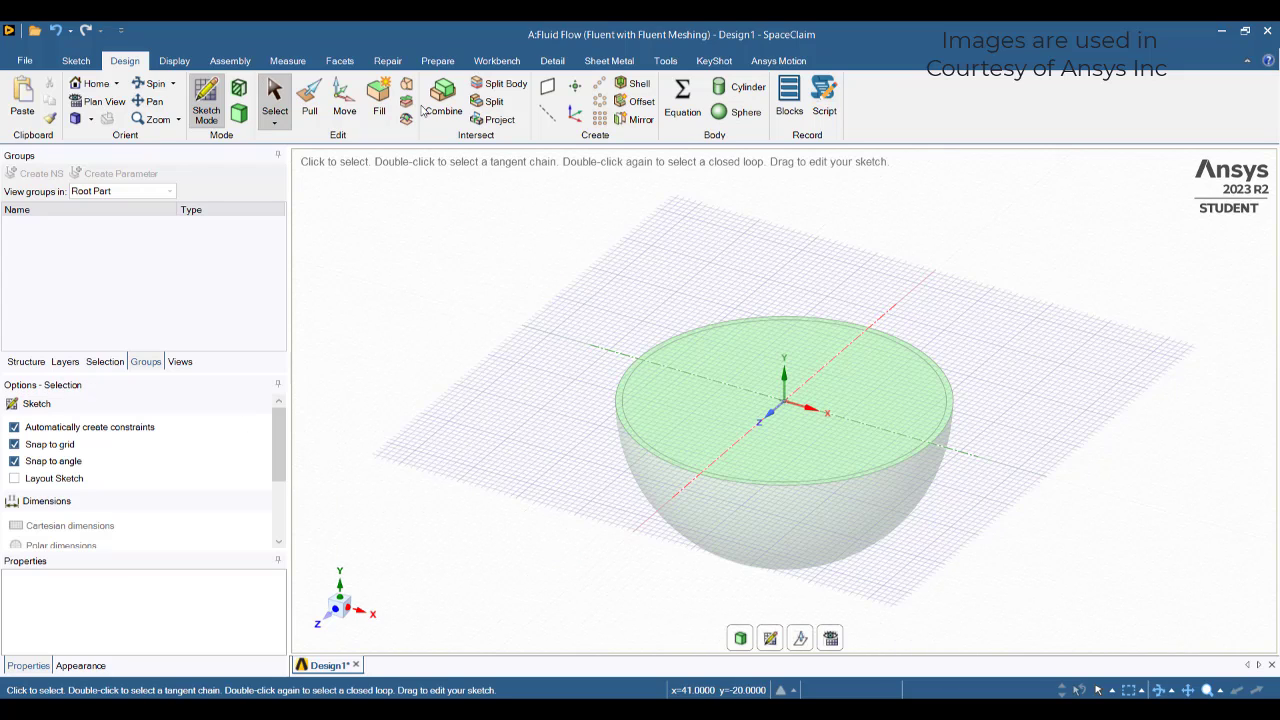
Return to 3D mode and use Combine to cut the outer sphere with the inner sphere
{"action": "left_click", "coordinate": [740, 638]}
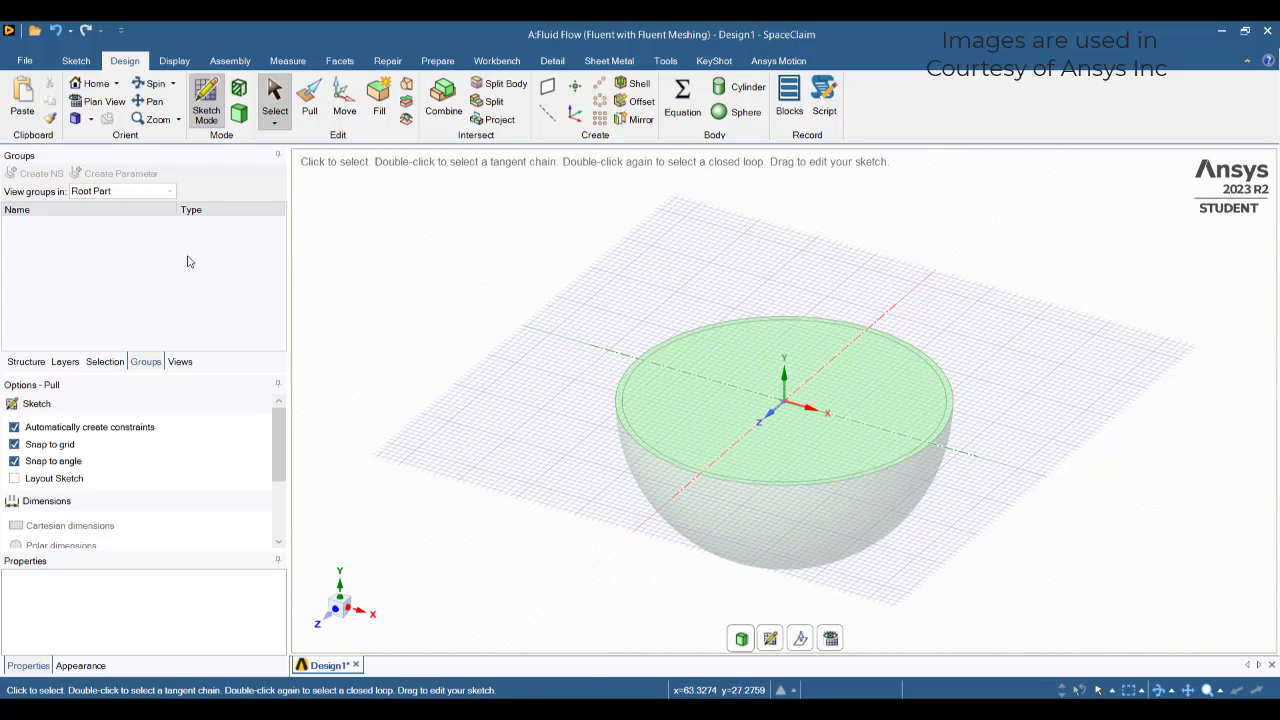
{"action": "left_click", "coordinate": [27, 361]}
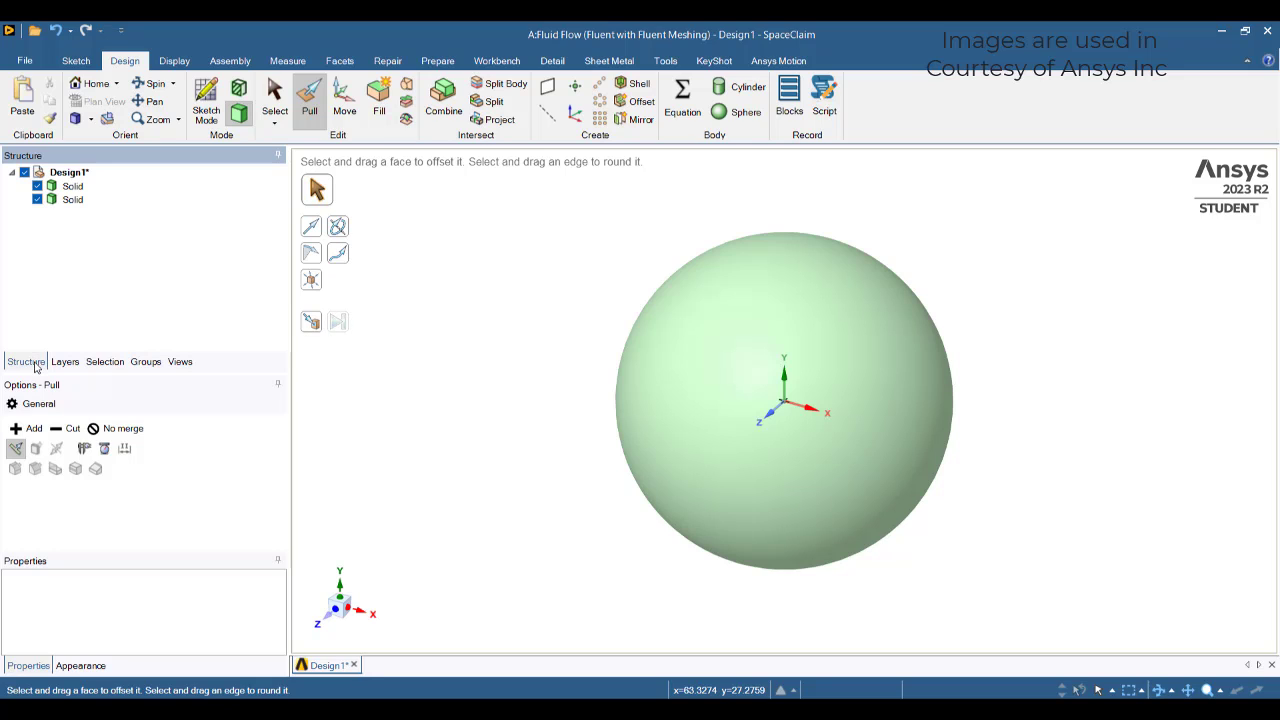
{"action": "key", "text": "s"}
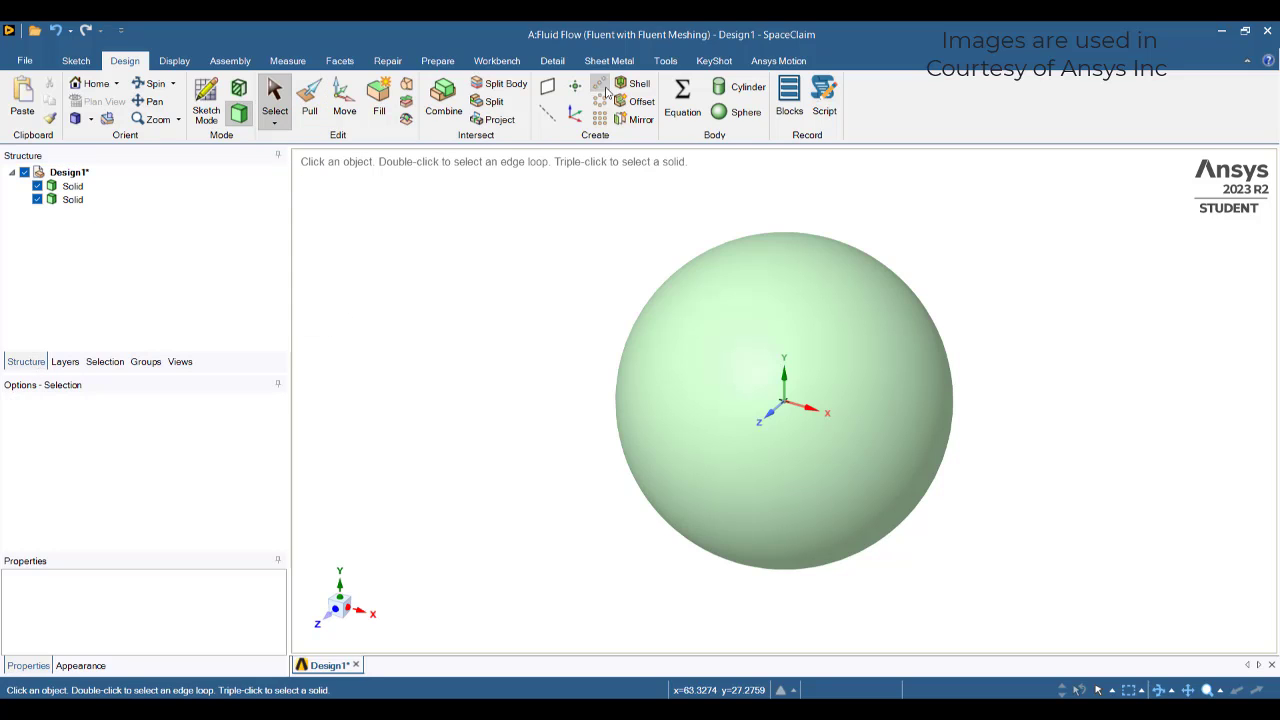
{"action": "left_click", "coordinate": [443, 95]}
{"action": "left_click", "coordinate": [926, 514]}
{"action": "left_click", "coordinate": [900, 530]}
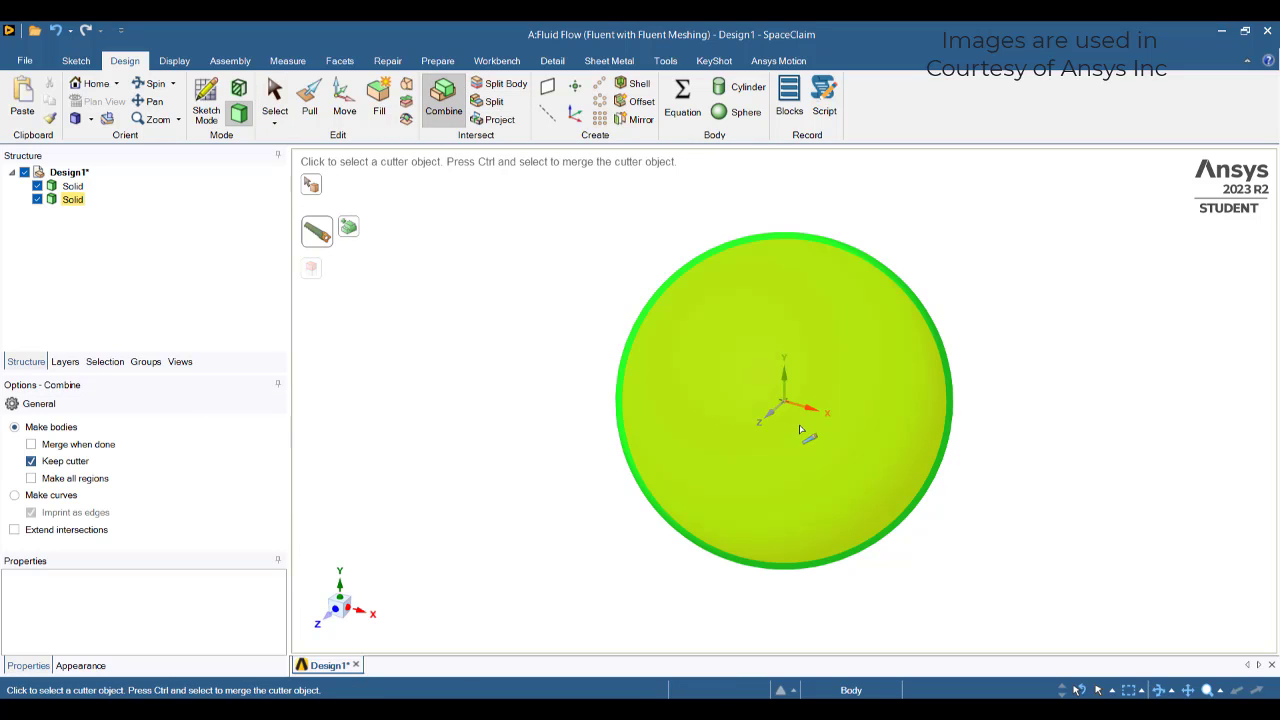
{"action": "key", "text": "s"}
Delete the two inner sphere solids so that only the hollow outer shell is left
{"action": "left_click", "coordinate": [73, 213]}
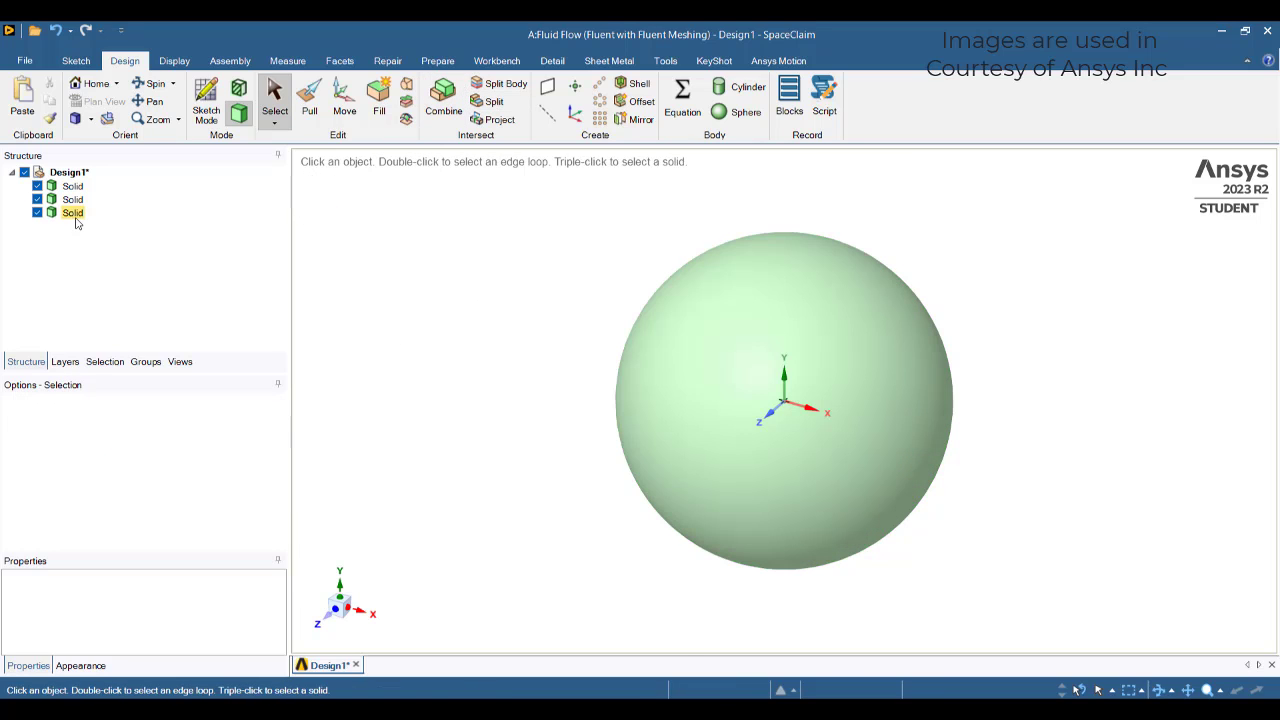
{"action": "left_click", "coordinate": [73, 213]}
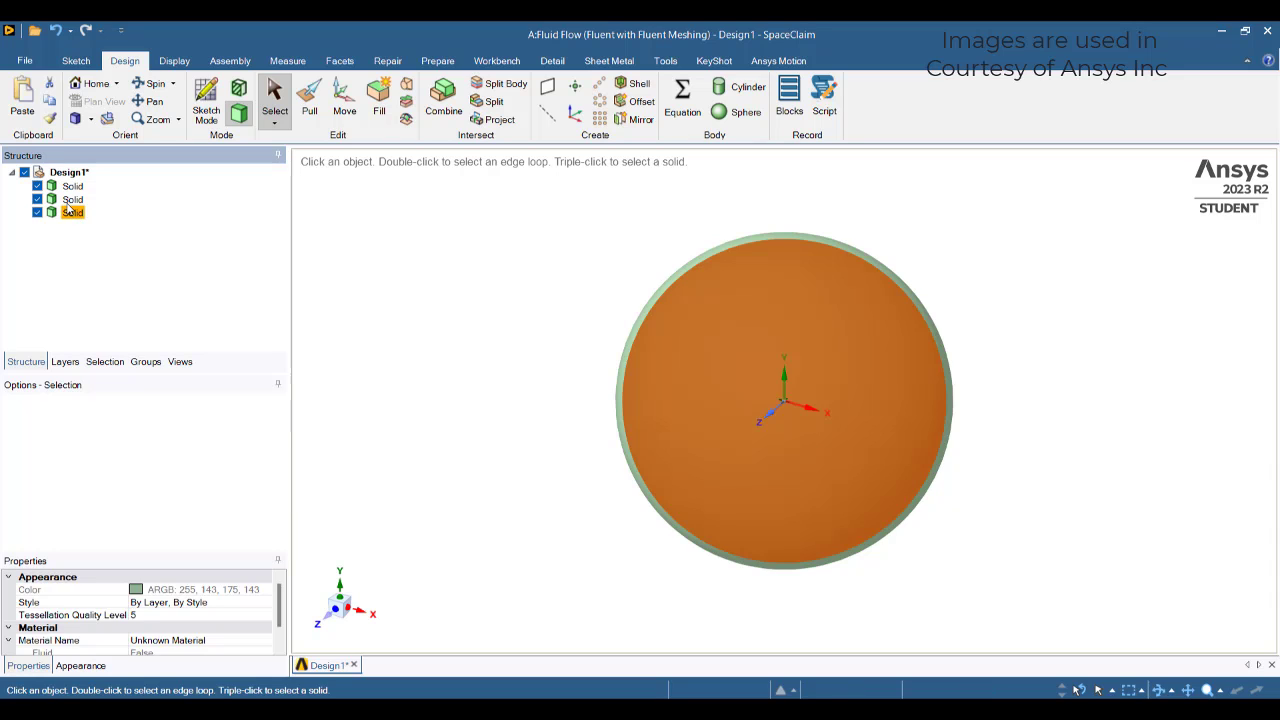
{"action": "key", "text": "Delete"}
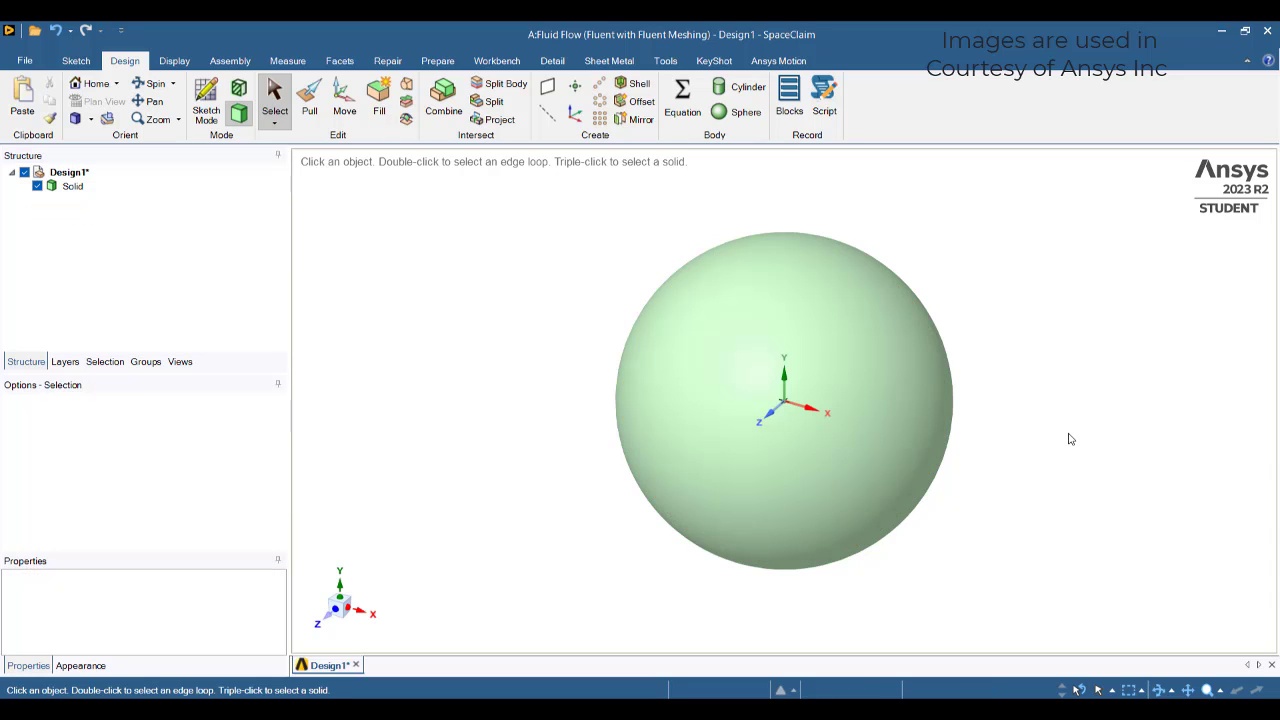
Override the style of the shell's outer face to make it transparent
{"action": "left_click", "coordinate": [901, 394]}
{"action": "right_click", "coordinate": [900, 394]}
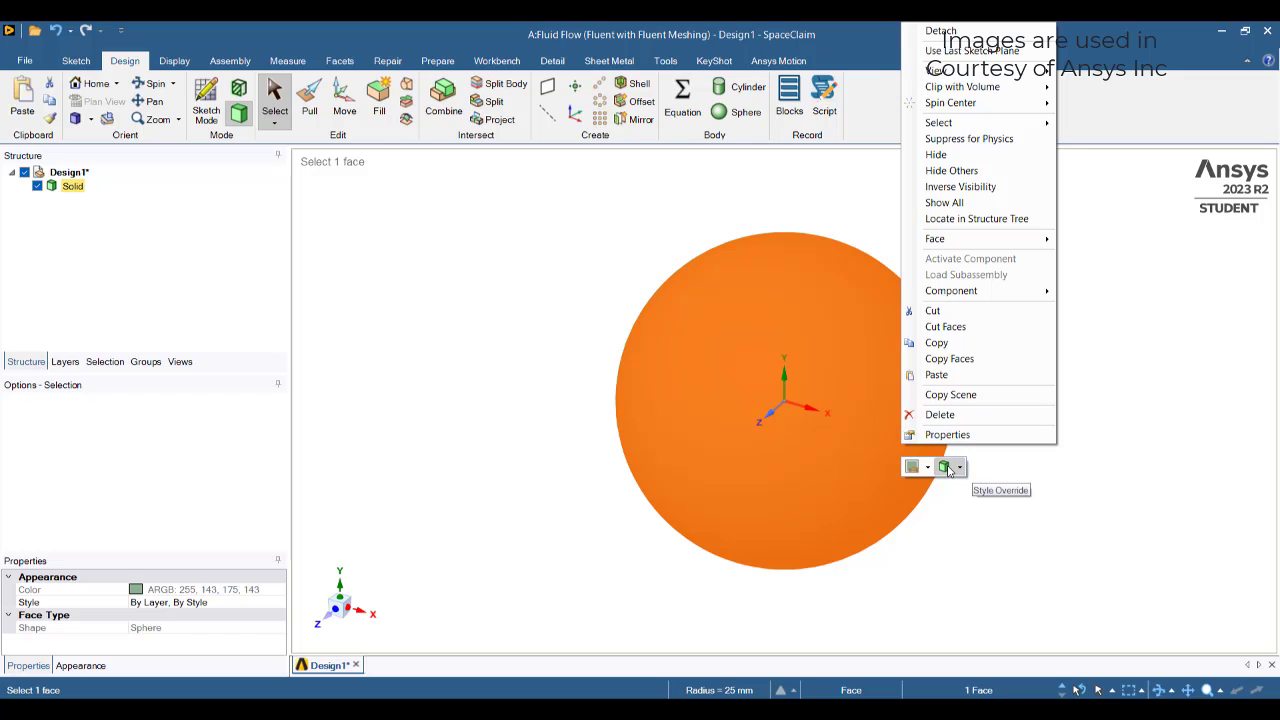
{"action": "left_click", "coordinate": [948, 467]}
{"action": "left_click", "coordinate": [976, 486]}
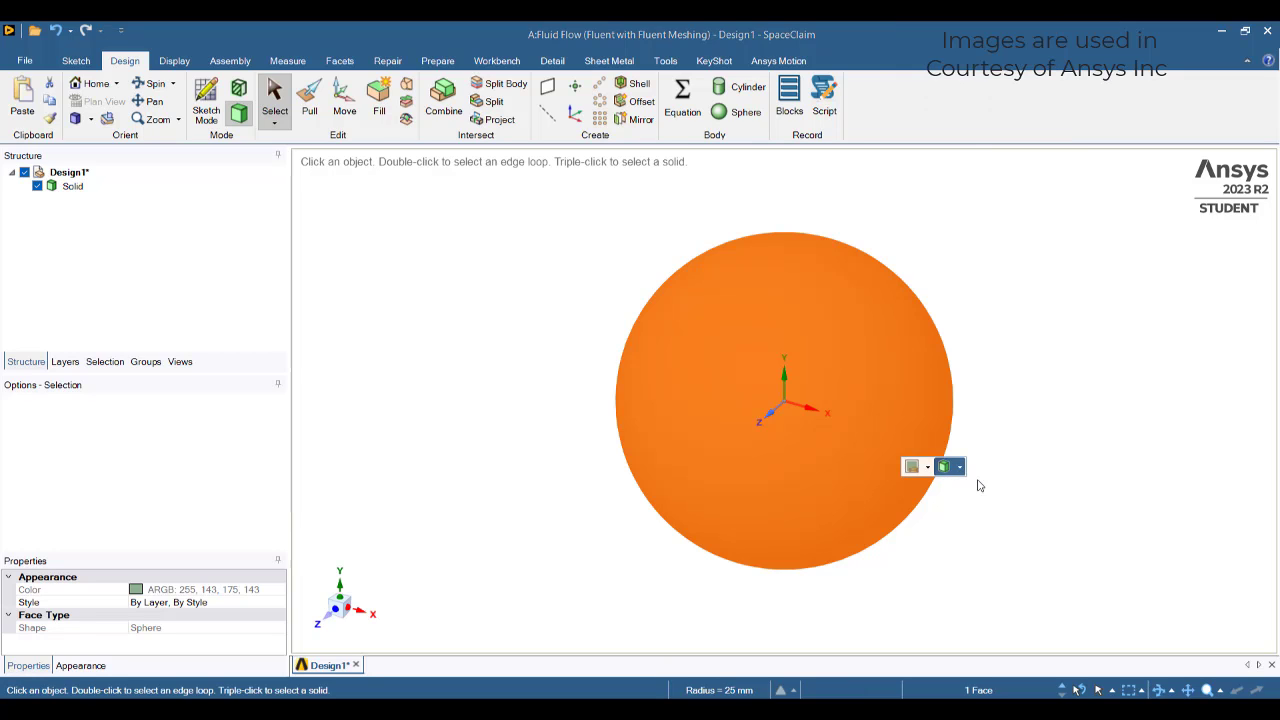
{"action": "left_click", "coordinate": [1037, 396]}
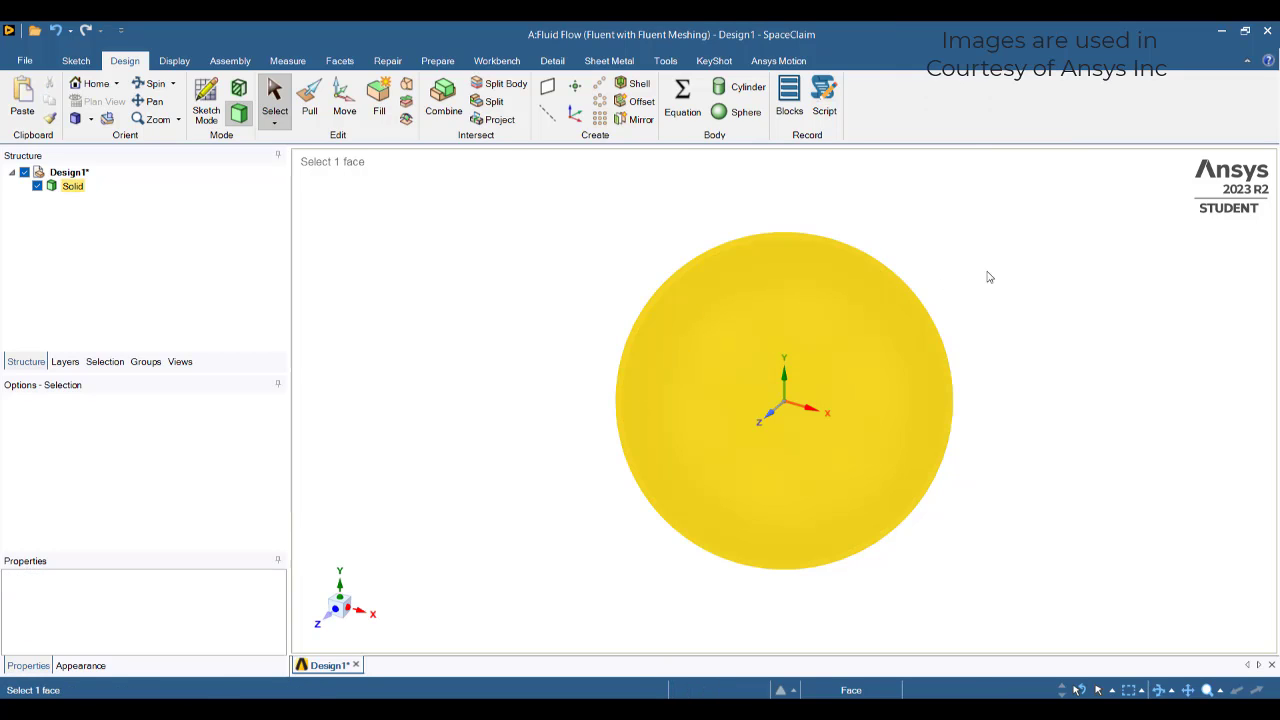
Examine the shell's wall in a section view on the XY plane and return to 3D mode
{"action": "left_click", "coordinate": [252, 98]}
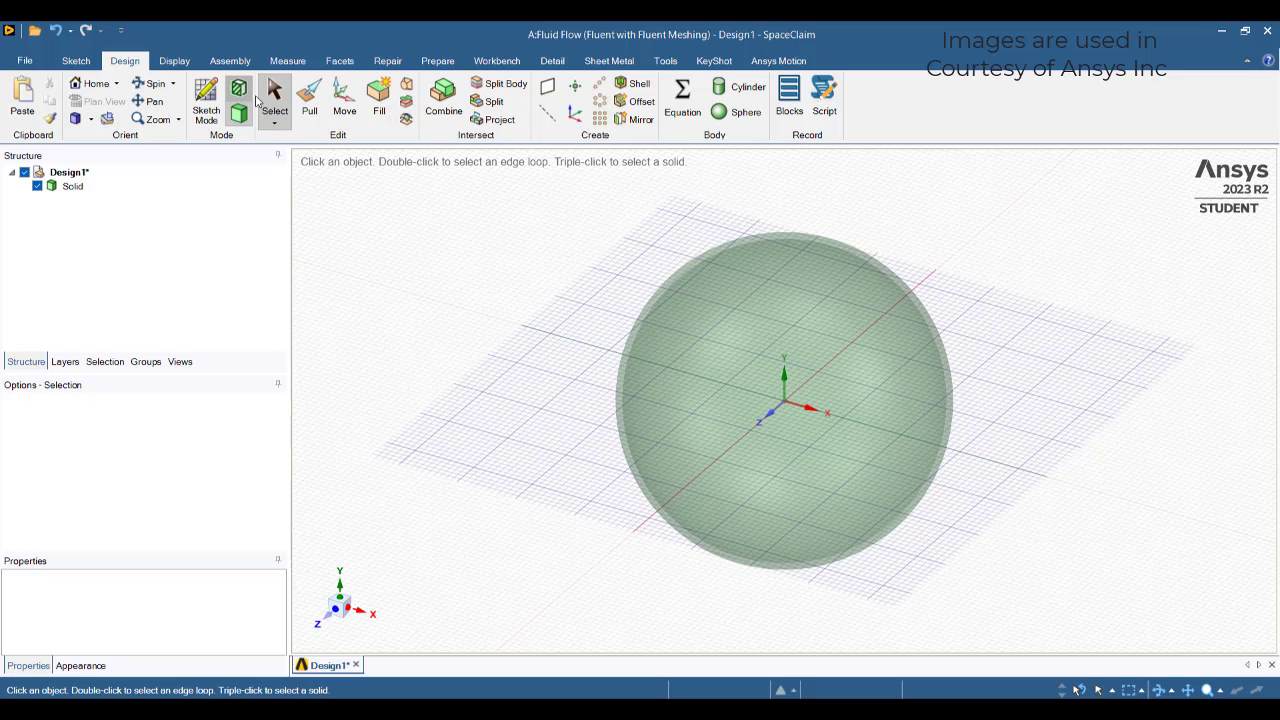
{"action": "left_click", "coordinate": [786, 412]}
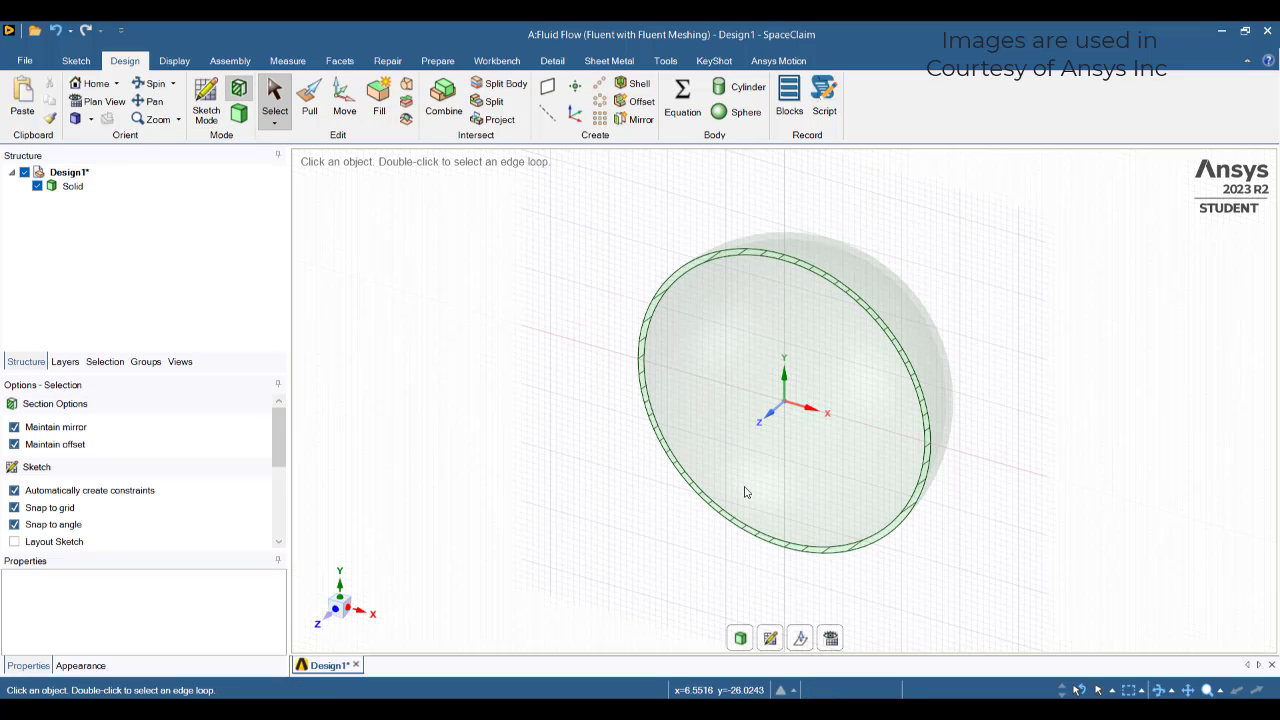
{"action": "middle_click_drag", "start_coordinate": [744, 492], "coordinate": [774, 481]}
{"action": "left_click", "coordinate": [740, 640]}
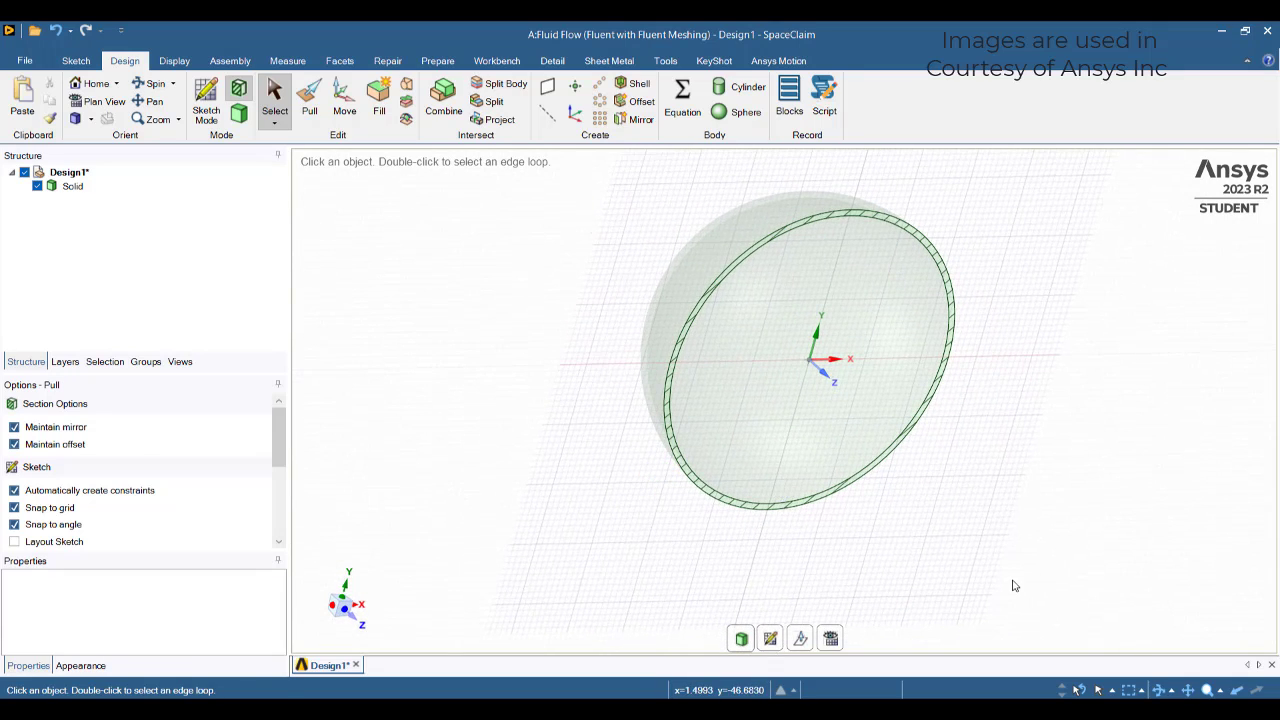
{"action": "key", "text": "s"}
Create the three datum planes from the coordinate system at the origin
{"action": "middle_click_drag", "start_coordinate": [537, 449], "coordinate": [575, 540]}
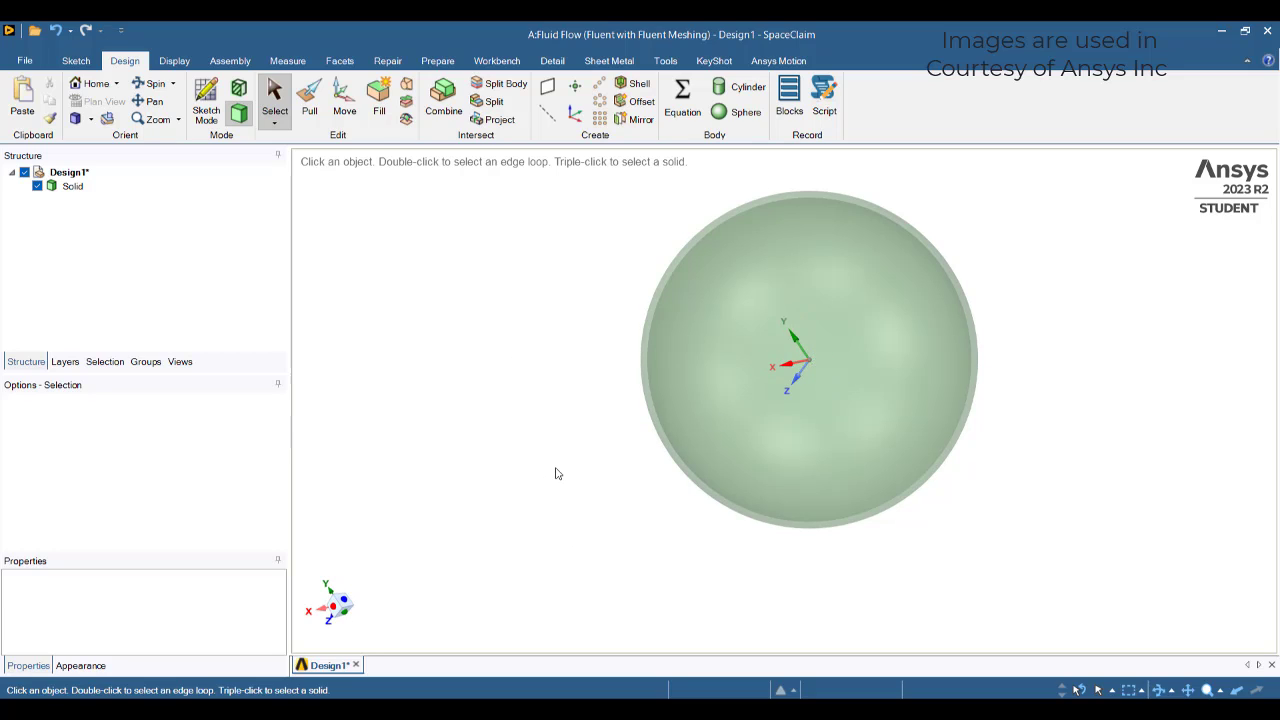
{"action": "left_click", "coordinate": [730, 403]}
{"action": "left_click", "coordinate": [454, 502]}
{"action": "left_click", "coordinate": [547, 87]}
{"action": "left_click", "coordinate": [812, 364]}
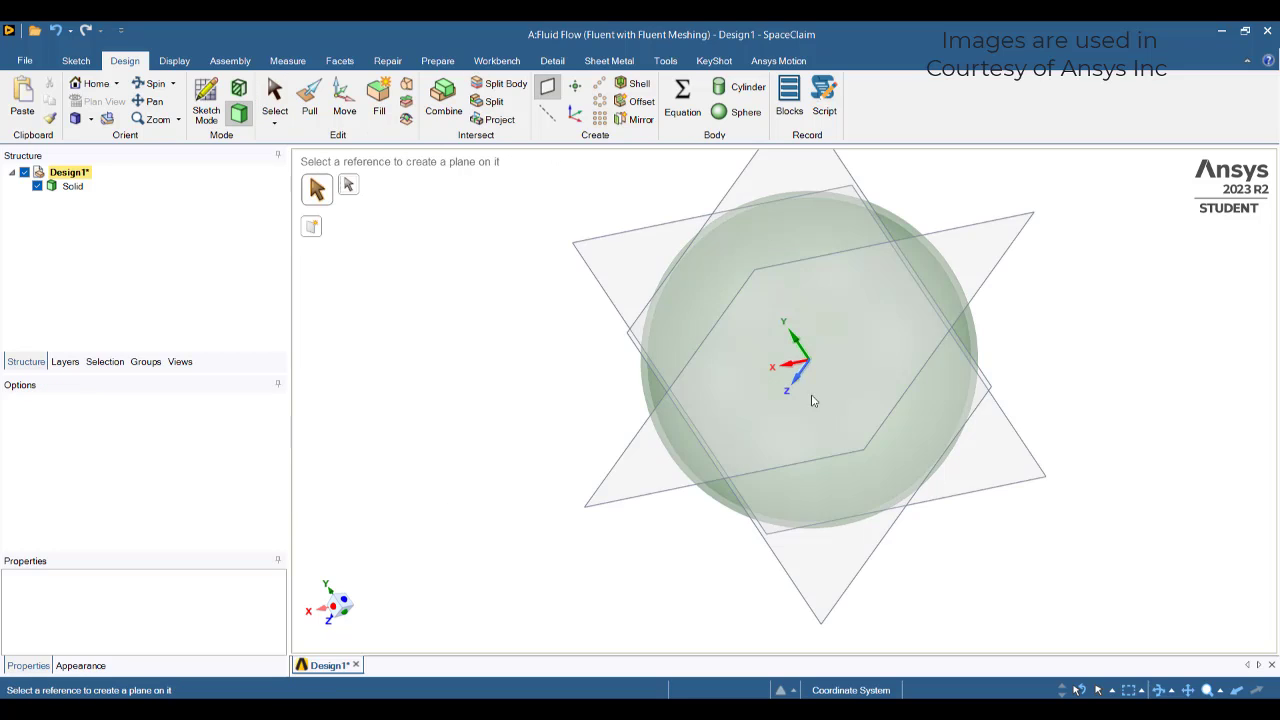
{"action": "key", "text": "Escape"}
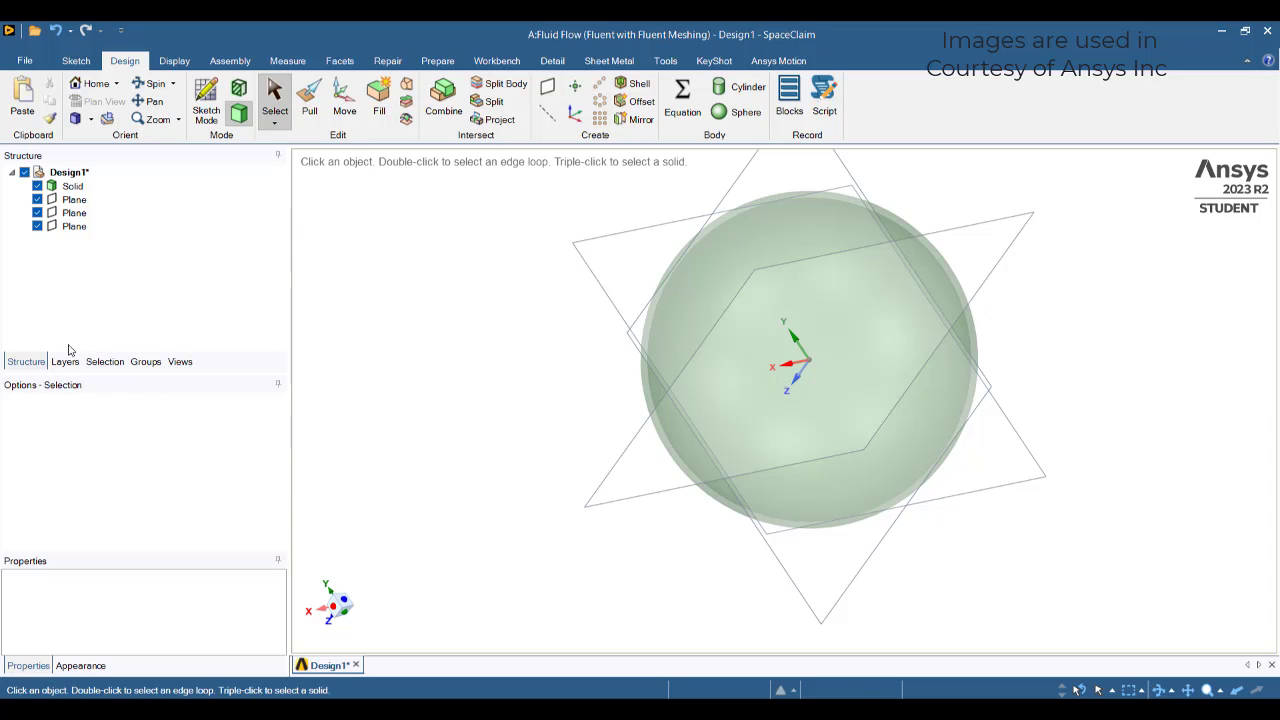
Delete the two vertical datum planes, keeping only the horizontal XZ plane
{"action": "left_click", "coordinate": [76, 226]}
{"action": "left_click", "coordinate": [76, 212]}
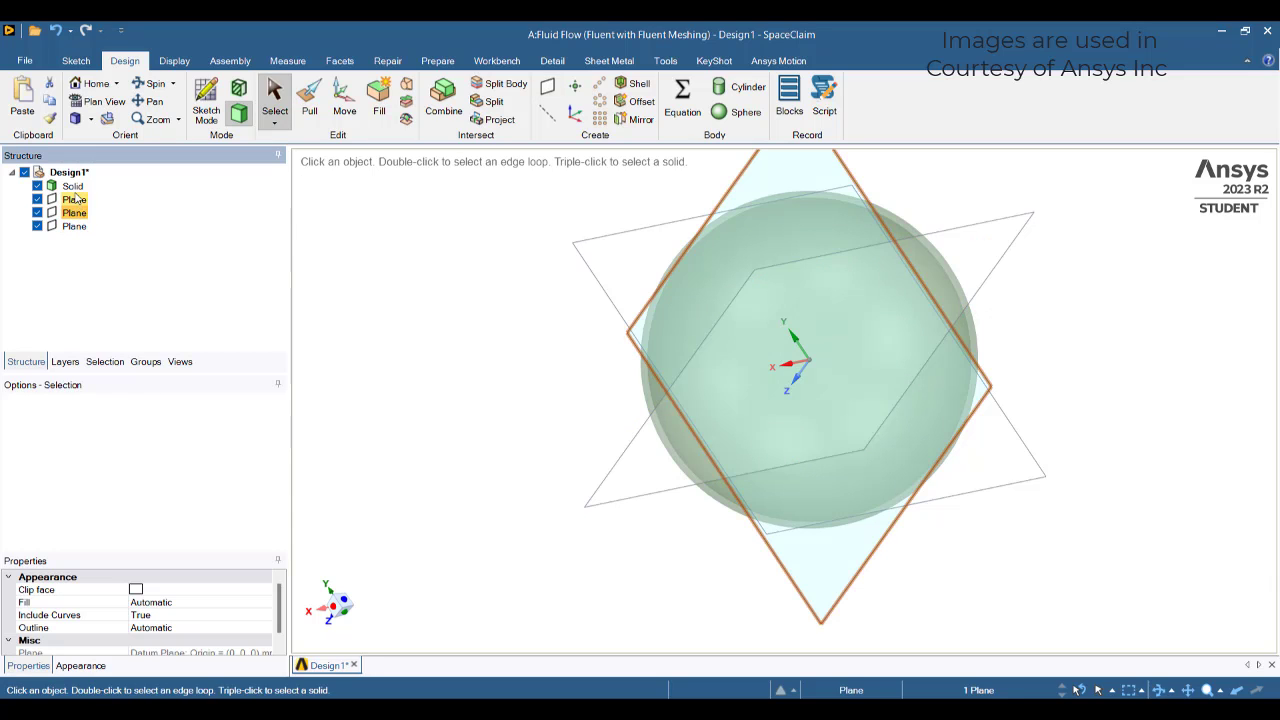
{"action": "left_click", "coordinate": [74, 199], "text": "ctrl"}
{"action": "key", "text": "Delete"}
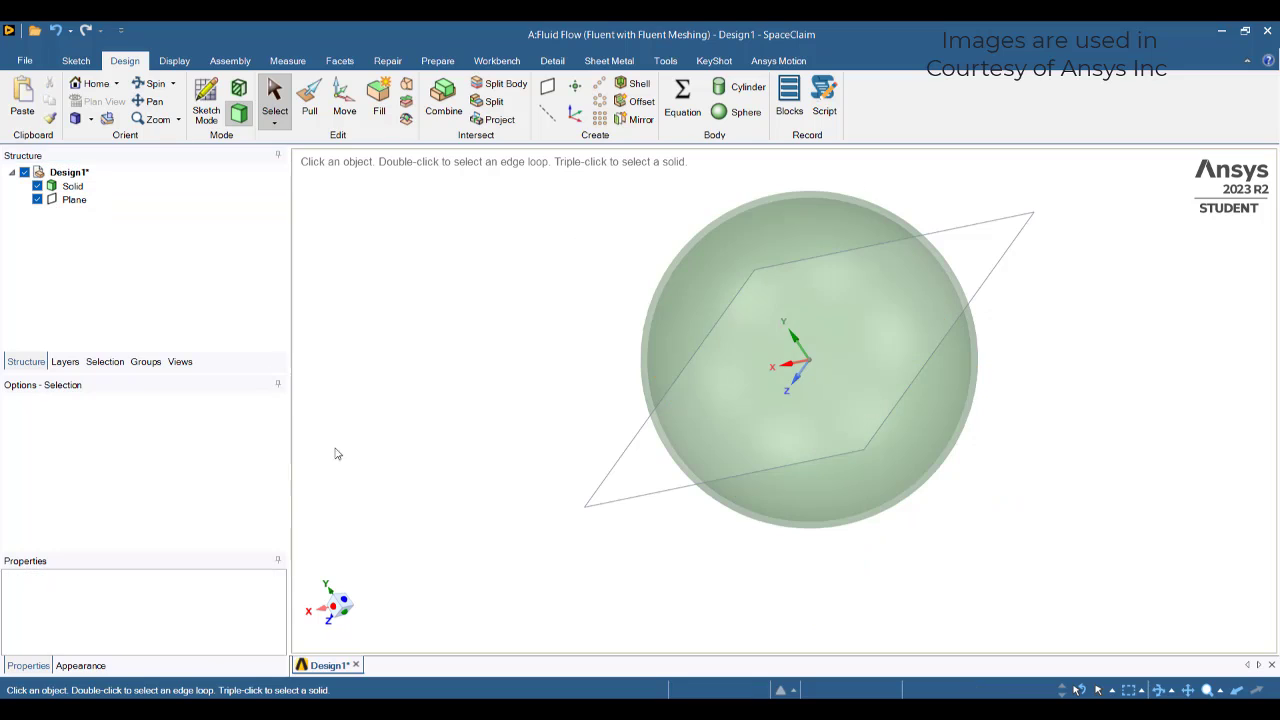
Split the shell with the horizontal datum plane and remove its lower half
{"action": "left_click", "coordinate": [498, 83]}
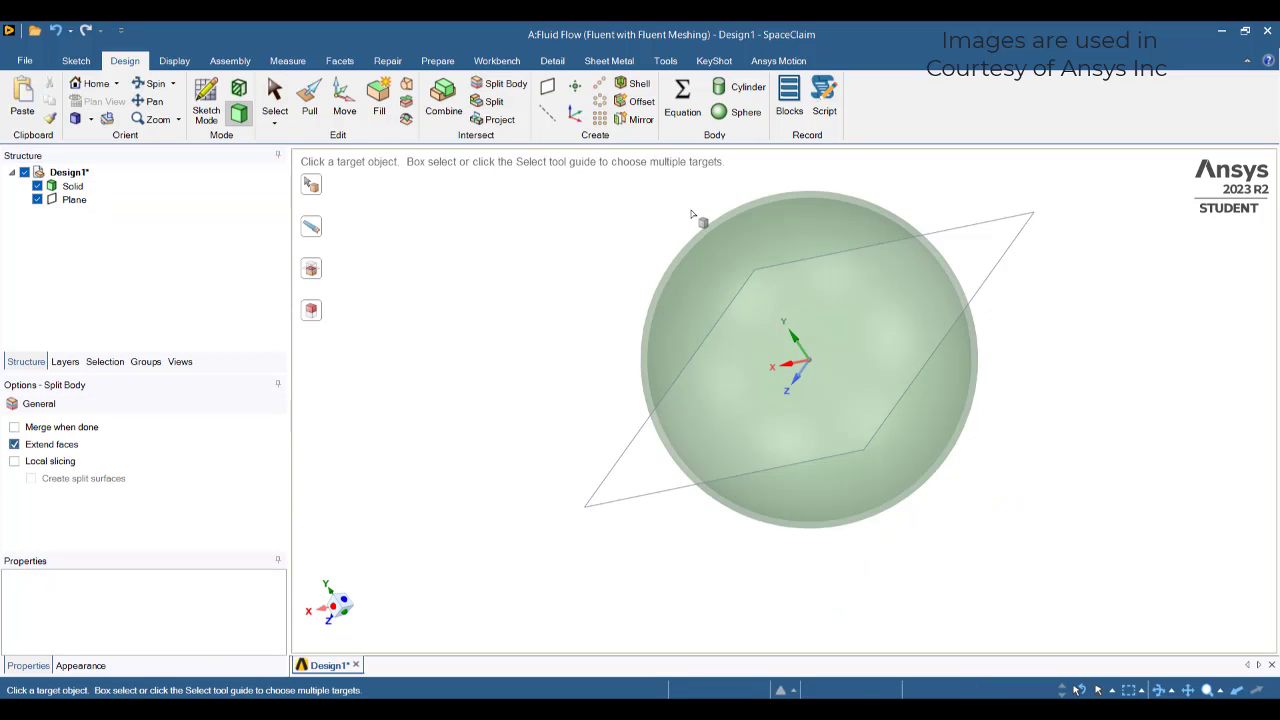
{"action": "left_click", "coordinate": [929, 243]}
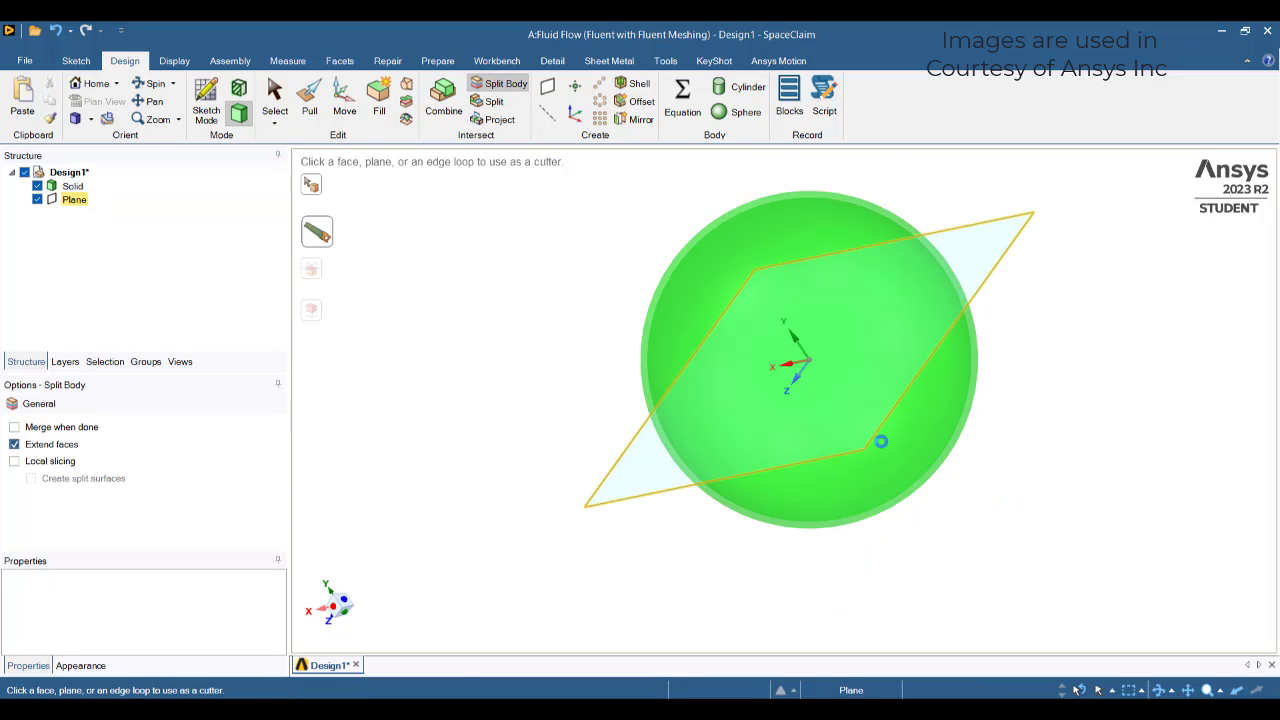
{"action": "left_click", "coordinate": [881, 441]}
{"action": "left_click", "coordinate": [889, 457]}
{"action": "key", "text": "Escape"}
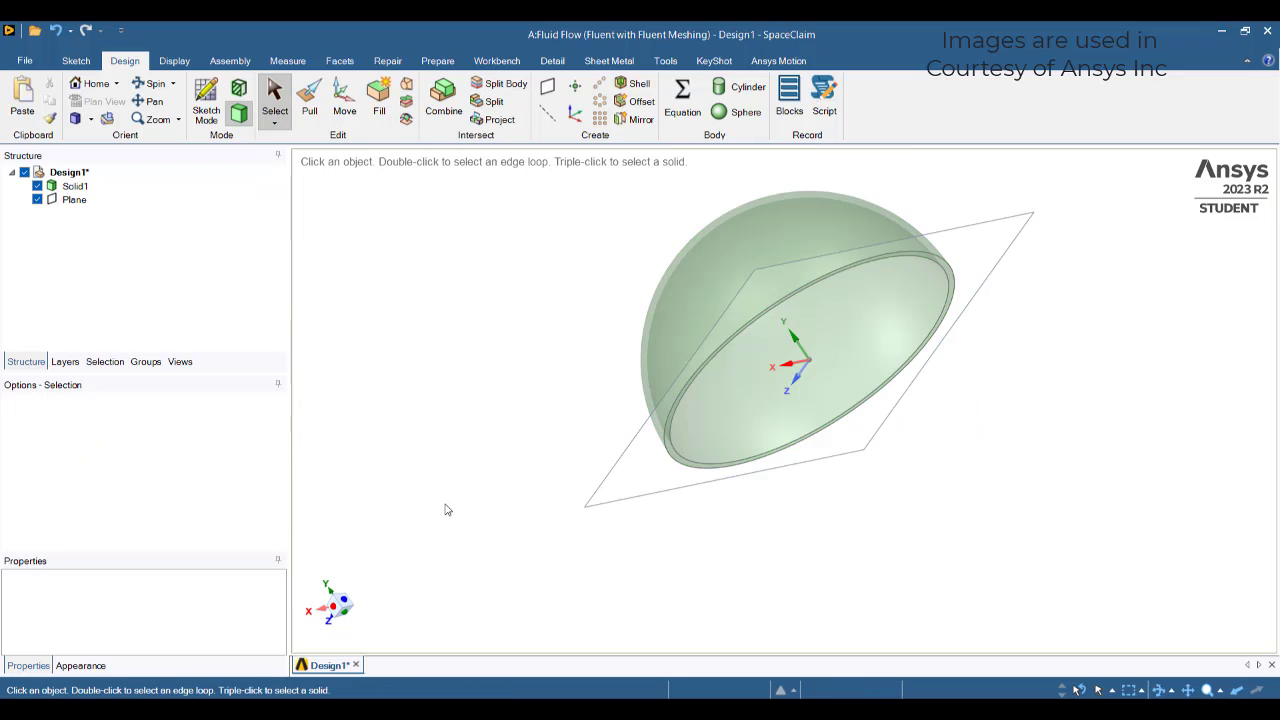
Move the datum plane 6 mm in the negative Y direction, away from the hemispherical shell
{"action": "middle_click_drag", "start_coordinate": [454, 506], "coordinate": [695, 486]}
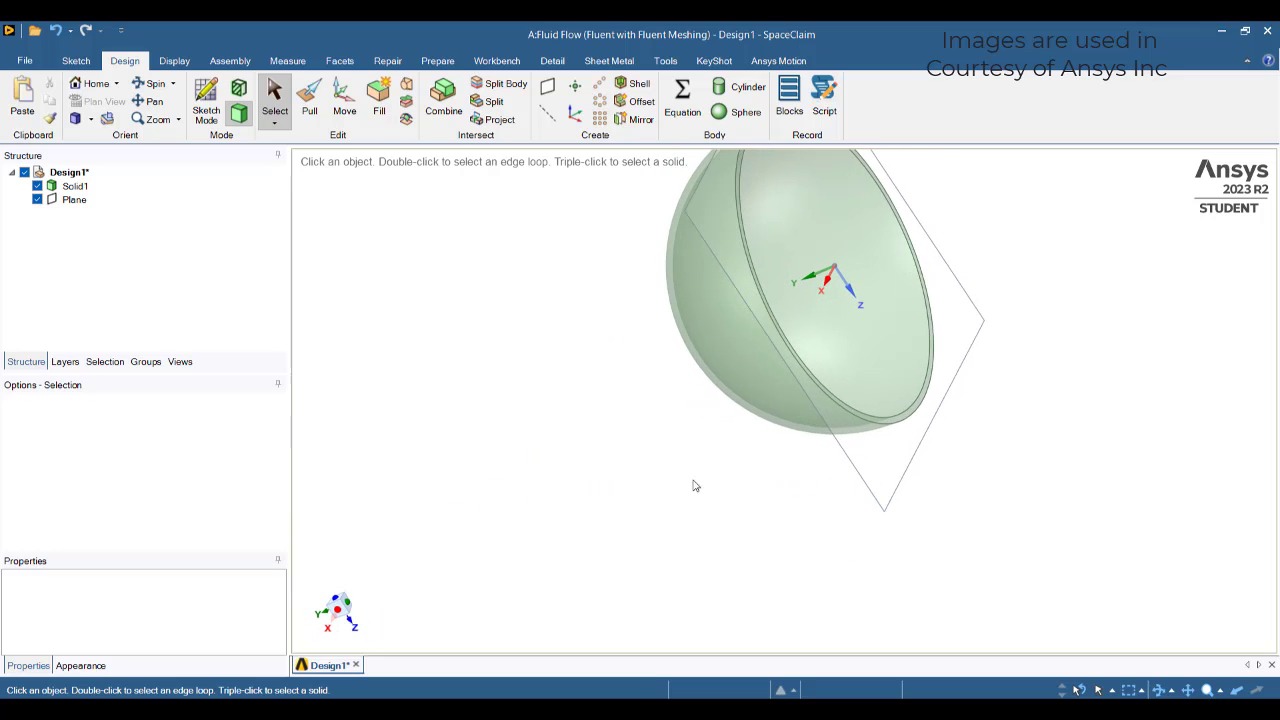
{"action": "left_click", "coordinate": [882, 513]}
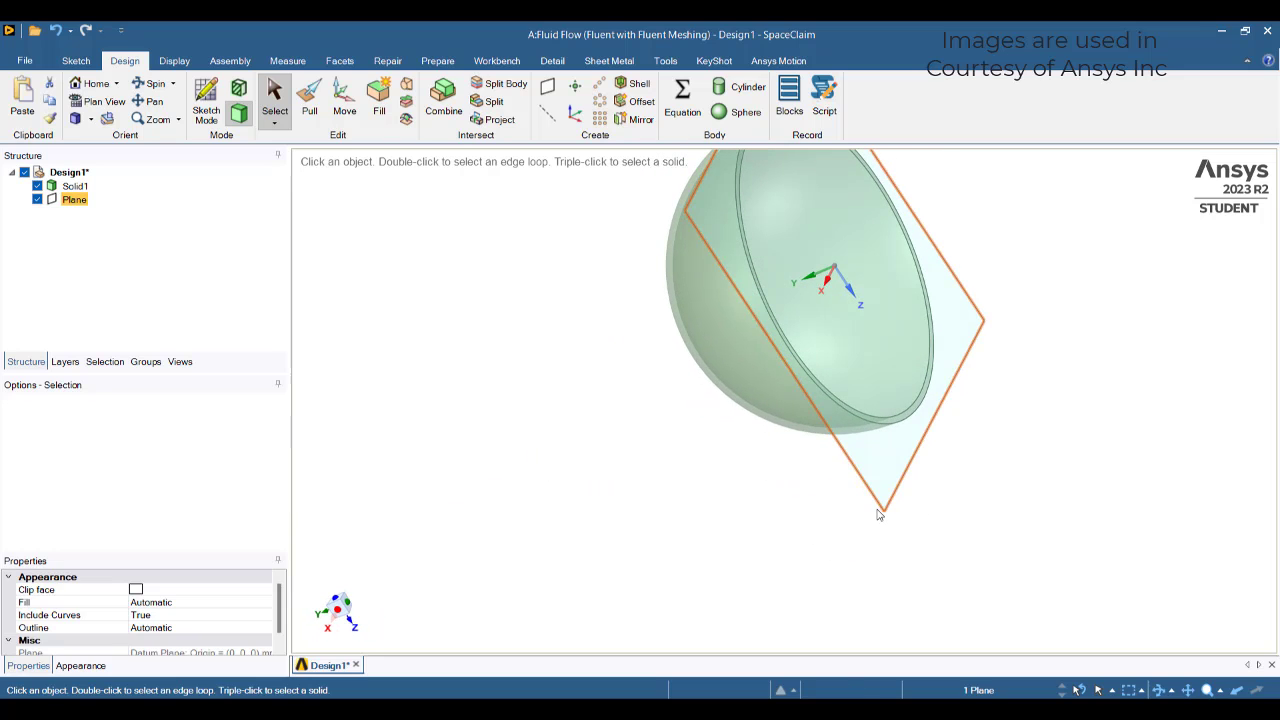
{"action": "key", "text": "m"}
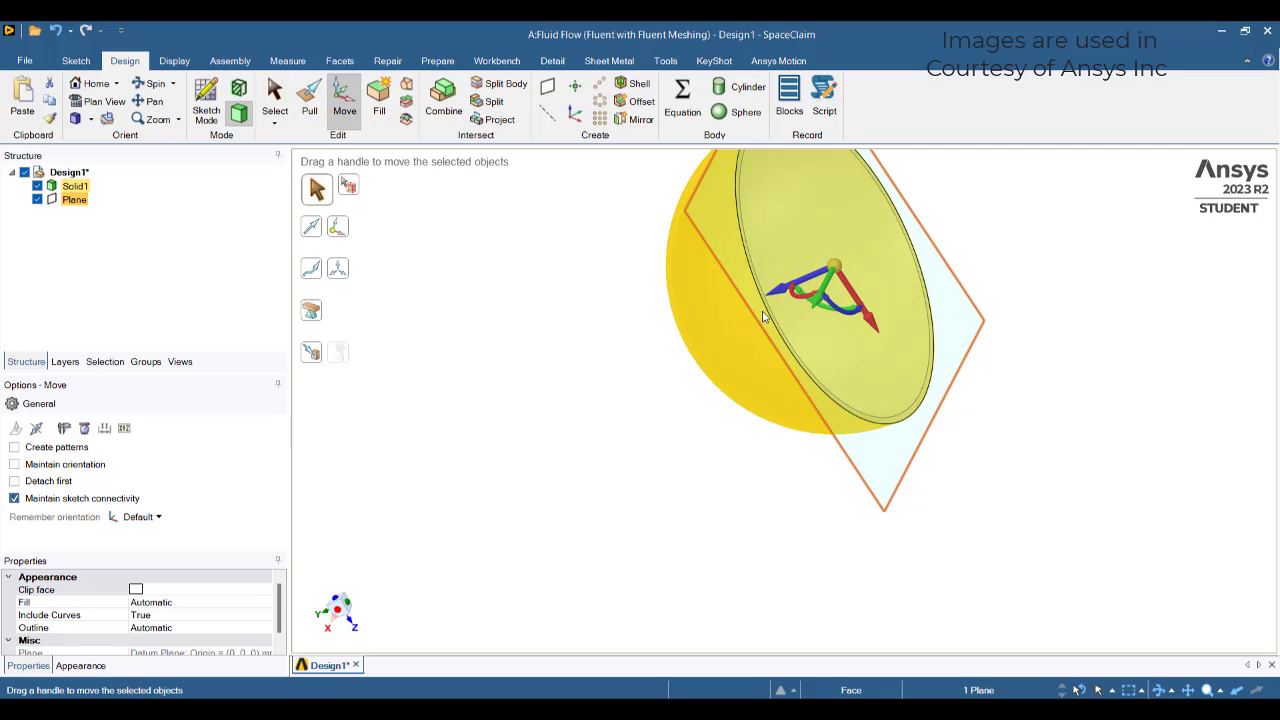
{"action": "left_click_drag", "start_coordinate": [832, 274], "coordinate": [844, 299]}
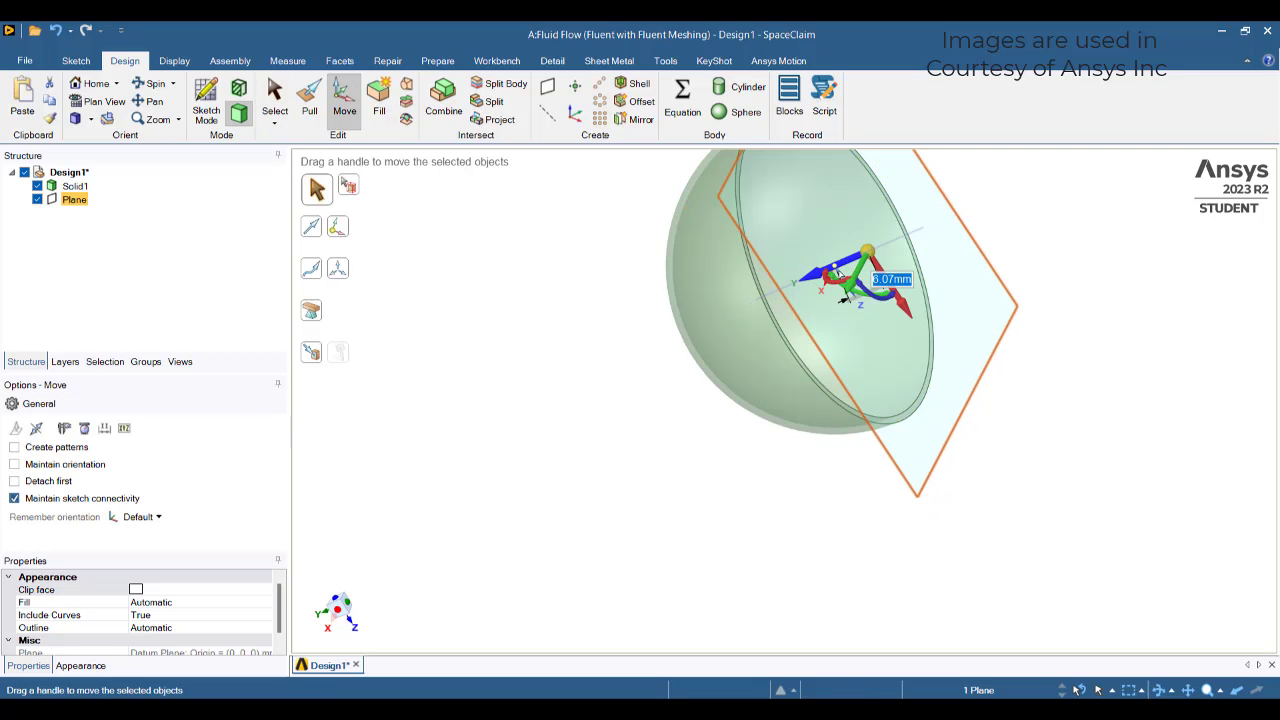
{"action": "type", "text": "6"}
{"action": "key", "text": "Return"}
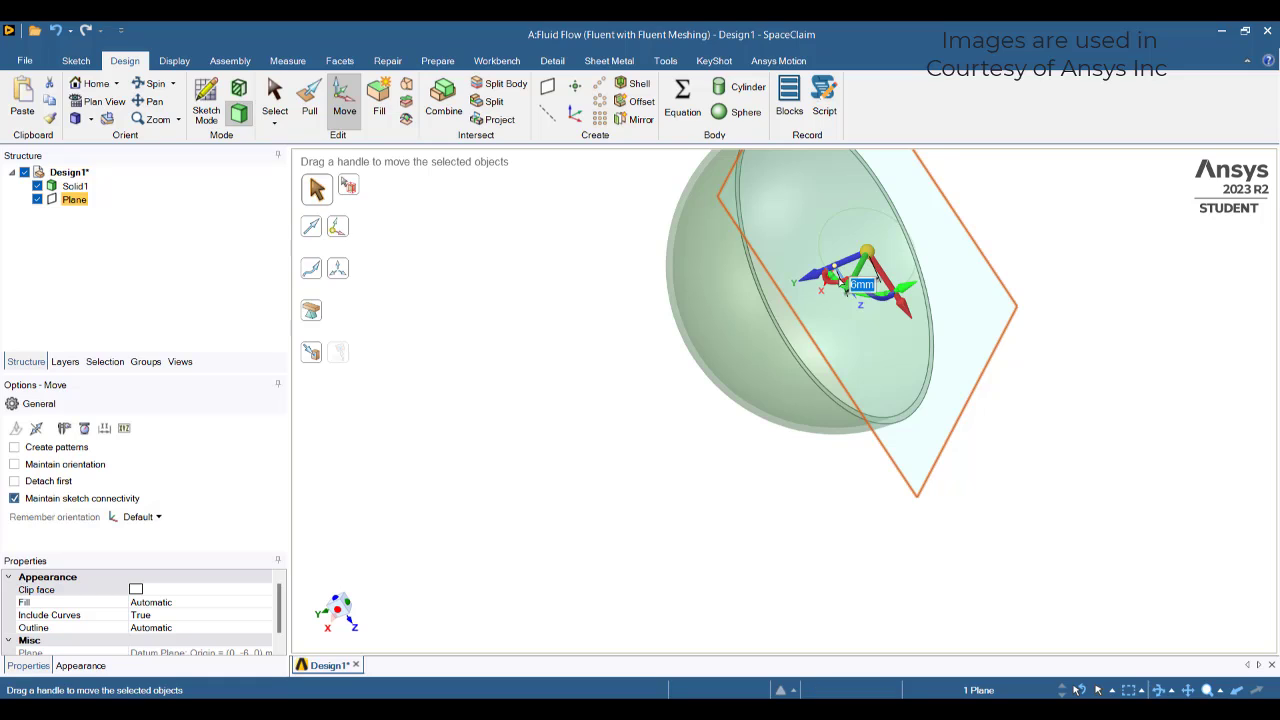
{"action": "key", "text": "Escape"}
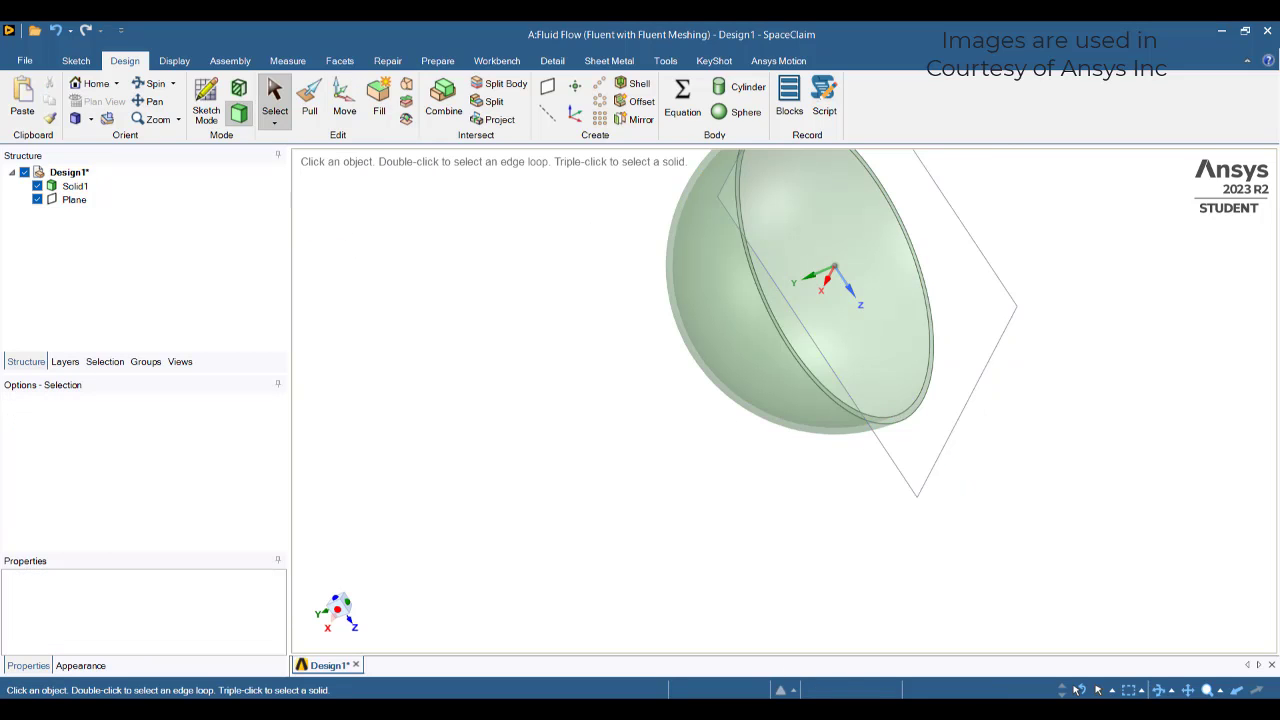
{"action": "left_click", "coordinate": [960, 700]}
{"action": "left_click", "coordinate": [1206, 644]}
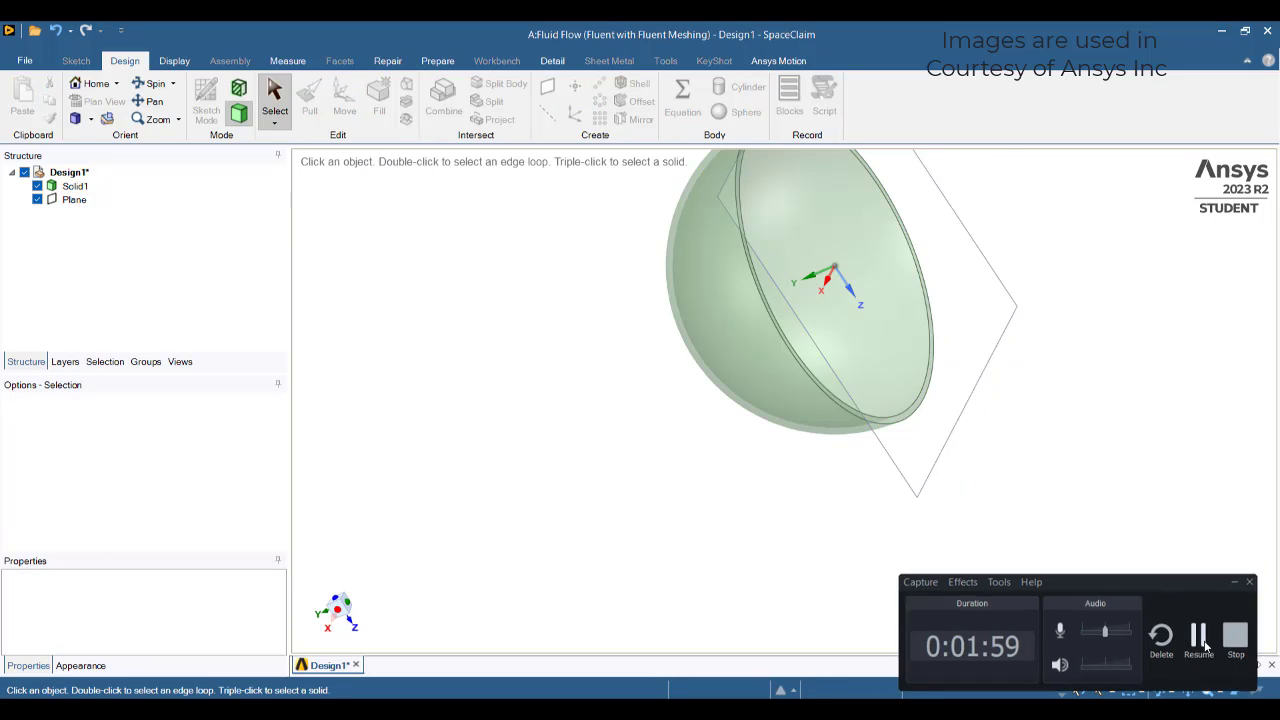
Sketch an 88 mm by 76 mm rectangle on the offset datum plane, surrounding the hemispherical shell, and finish it as a surface
{"action": "left_click", "coordinate": [925, 487]}
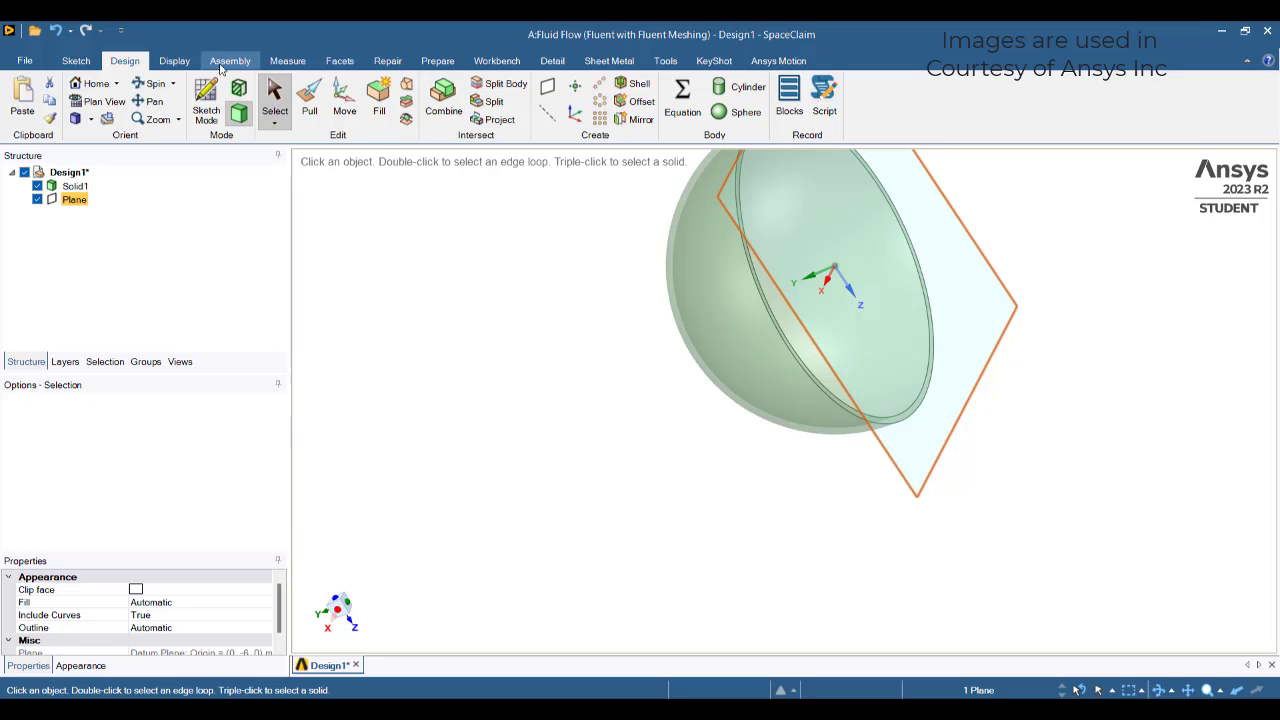
{"action": "left_click", "coordinate": [80, 62]}
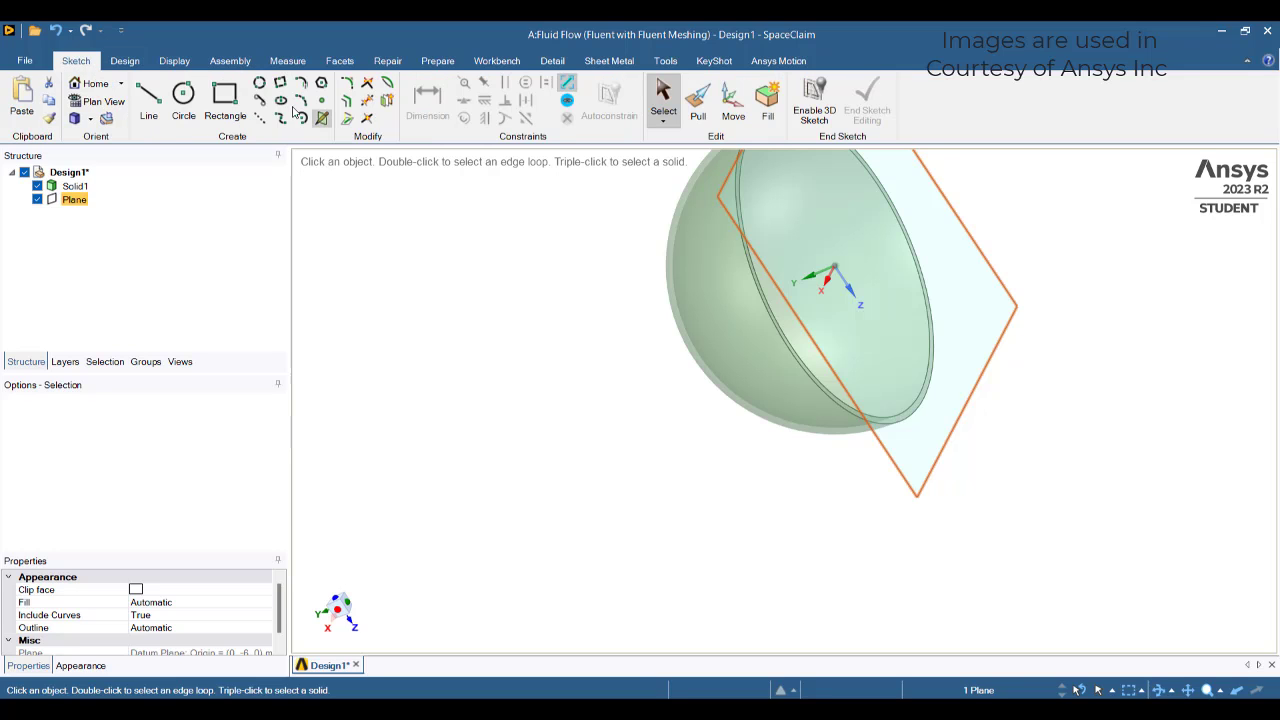
{"action": "left_click", "coordinate": [225, 100]}
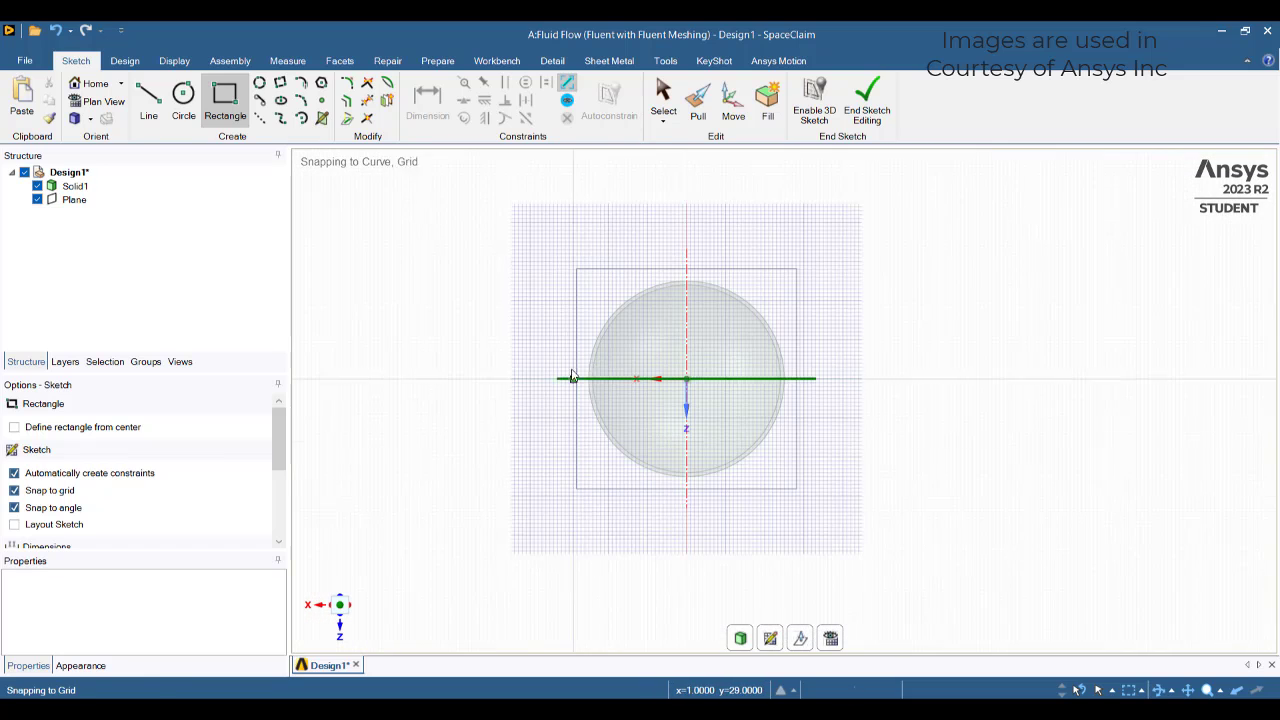
{"action": "left_click", "coordinate": [514, 223]}
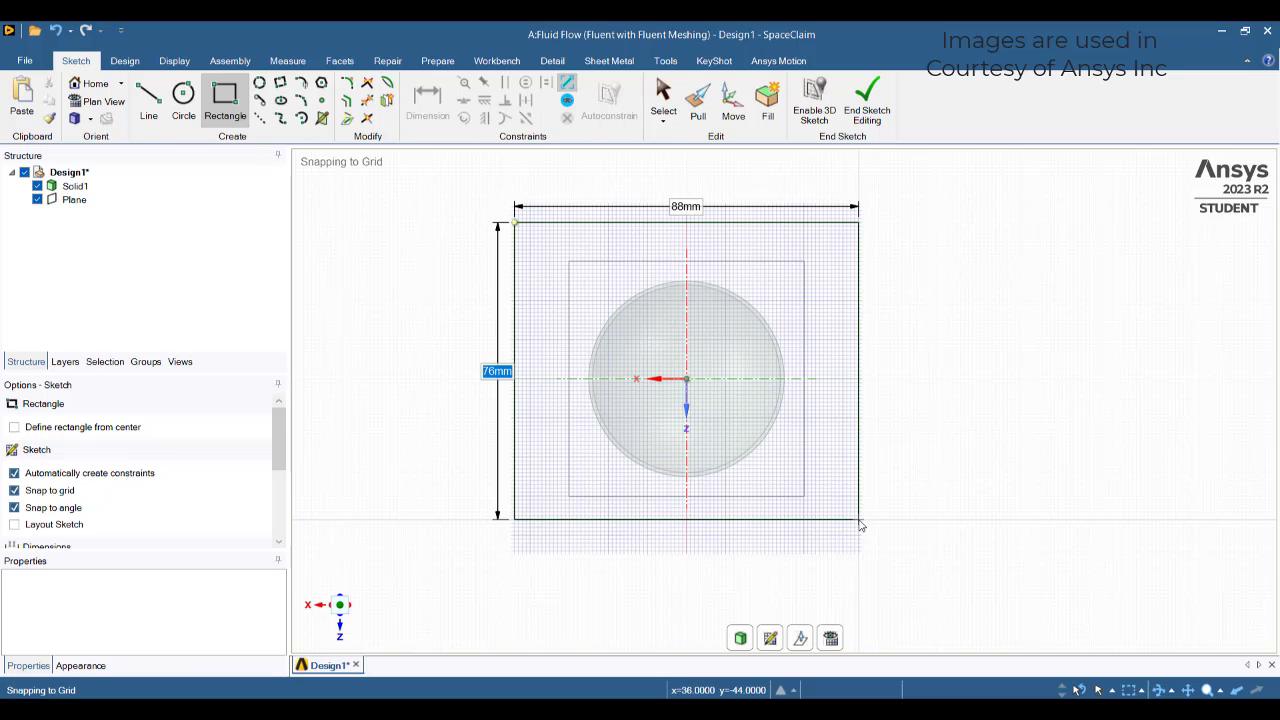
{"action": "key", "text": "Return"}
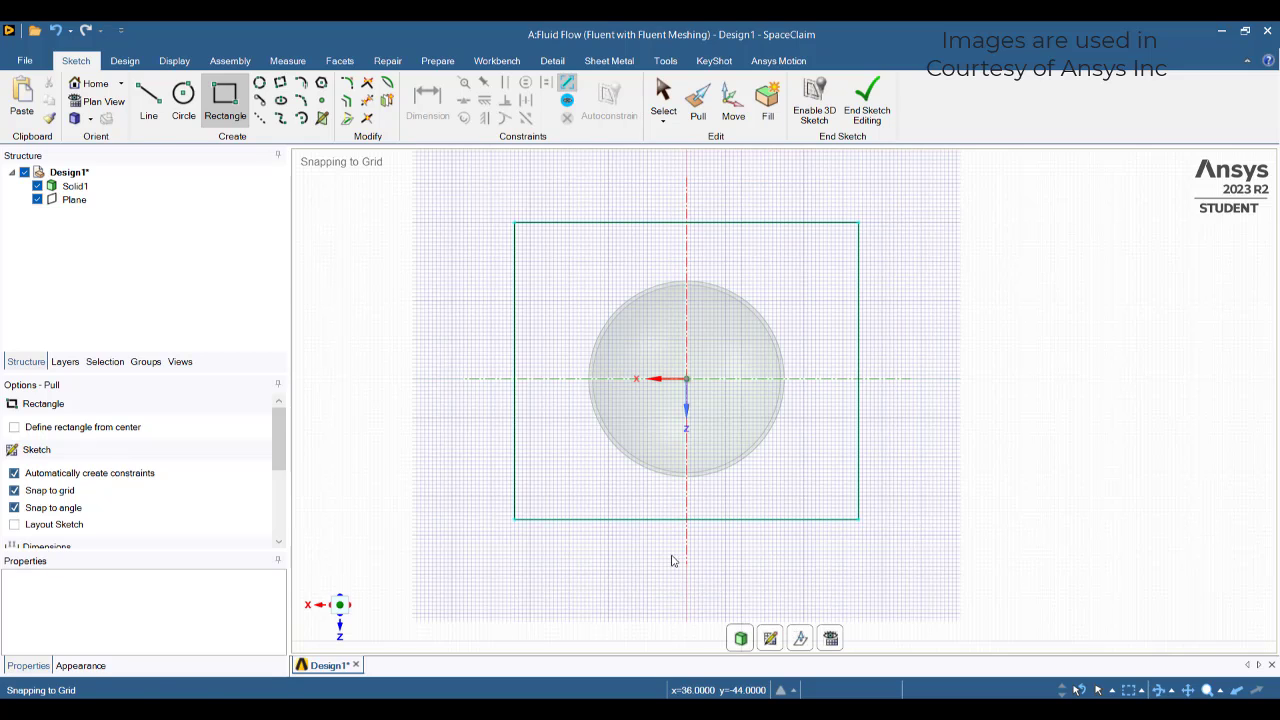
{"action": "key", "text": "p"}
{"action": "key", "text": "s"}
Pull the rectangular surface in both directions without merging, to a total thickness of 80 mm, forming a block around the shell
{"action": "mouse_move", "coordinate": [671, 580]}
{"action": "middle_mouse_down"}
{"action": "mouse_move", "coordinate": [753, 545]}
{"action": "mouse_move", "coordinate": [866, 603]}
{"action": "mouse_move", "coordinate": [846, 611]}
{"action": "mouse_move", "coordinate": [760, 560]}
{"action": "middle_mouse_up"}
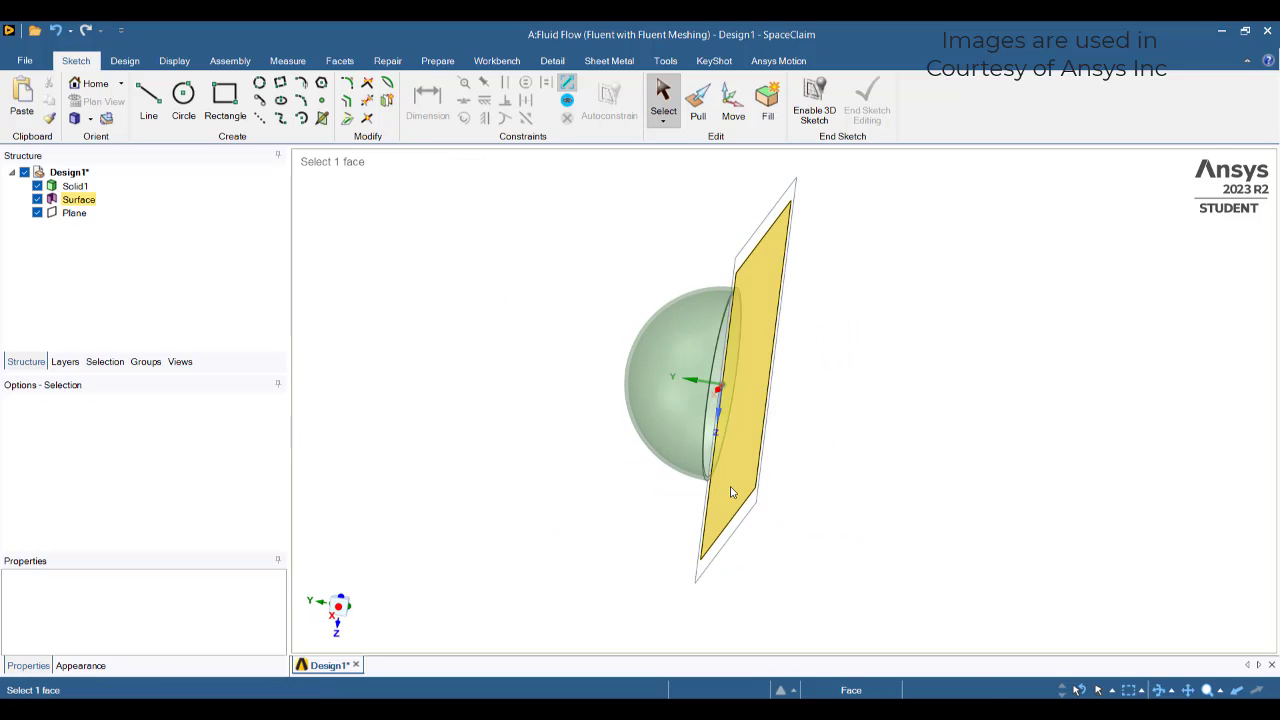
{"action": "left_click", "coordinate": [731, 492]}
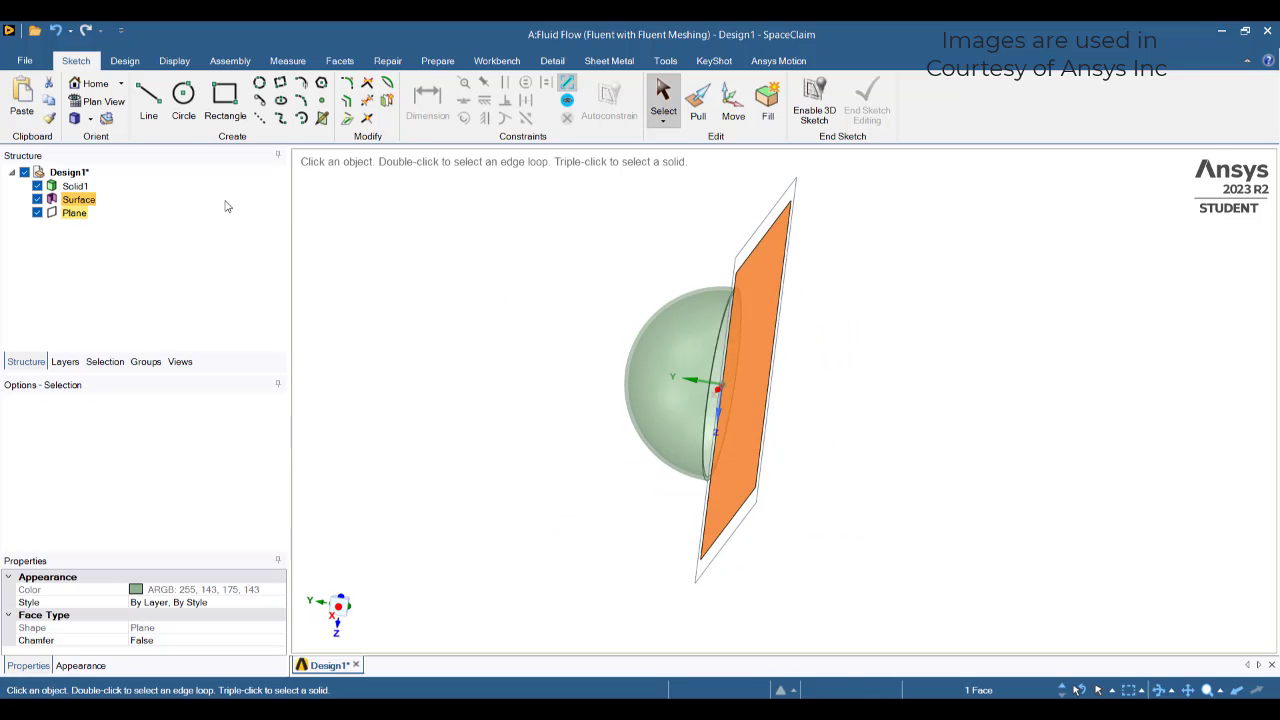
{"action": "key", "text": "p"}
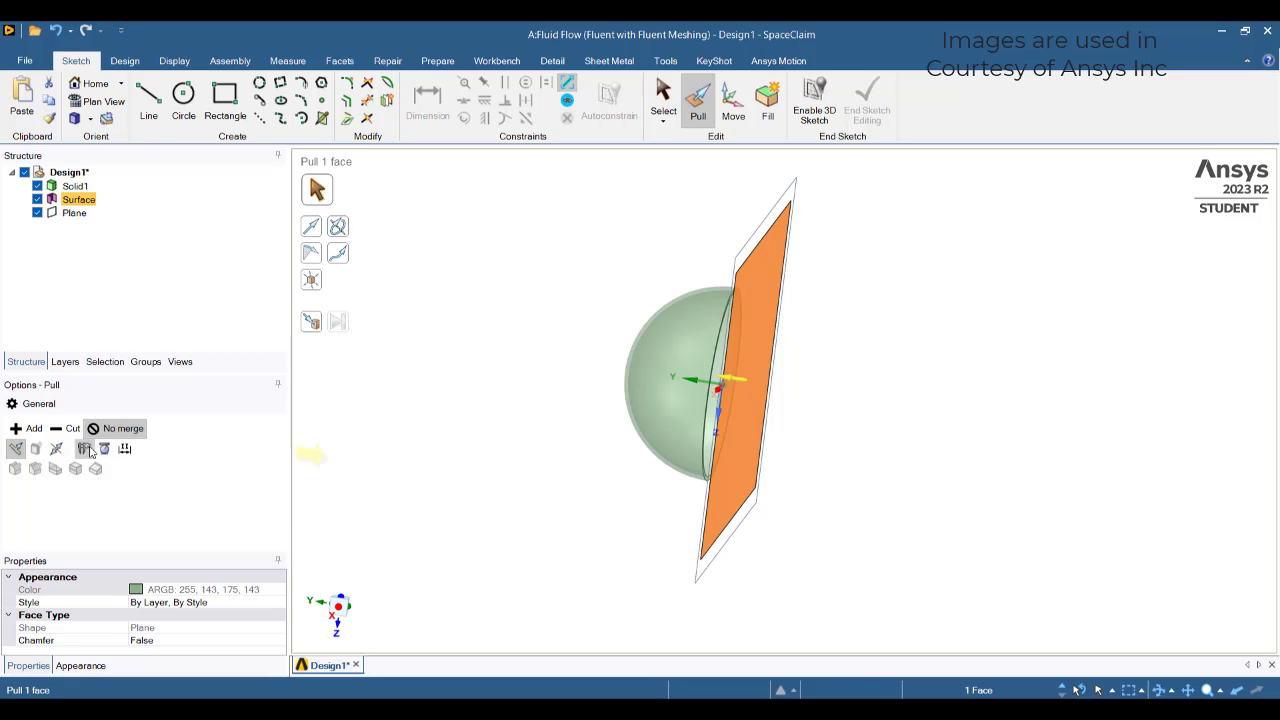
{"action": "left_click", "coordinate": [56, 448]}
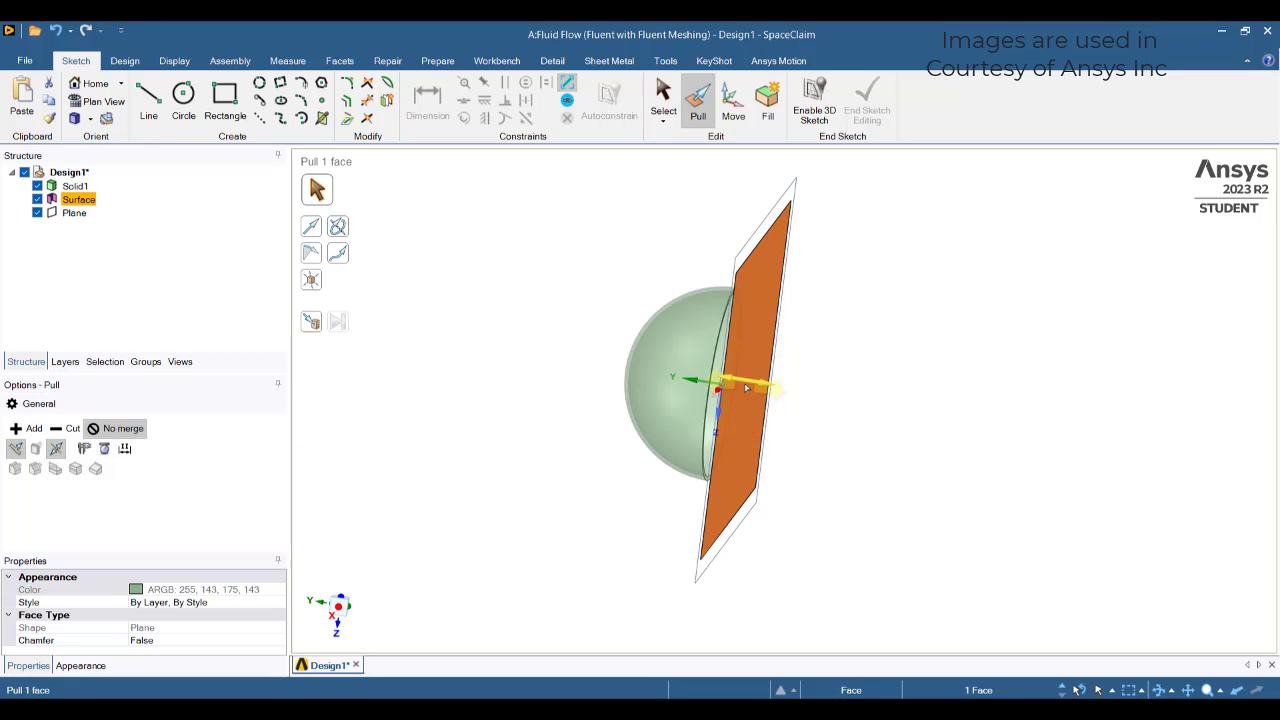
{"action": "left_click_drag", "start_coordinate": [757, 381], "coordinate": [595, 348]}
{"action": "type", "text": "80"}
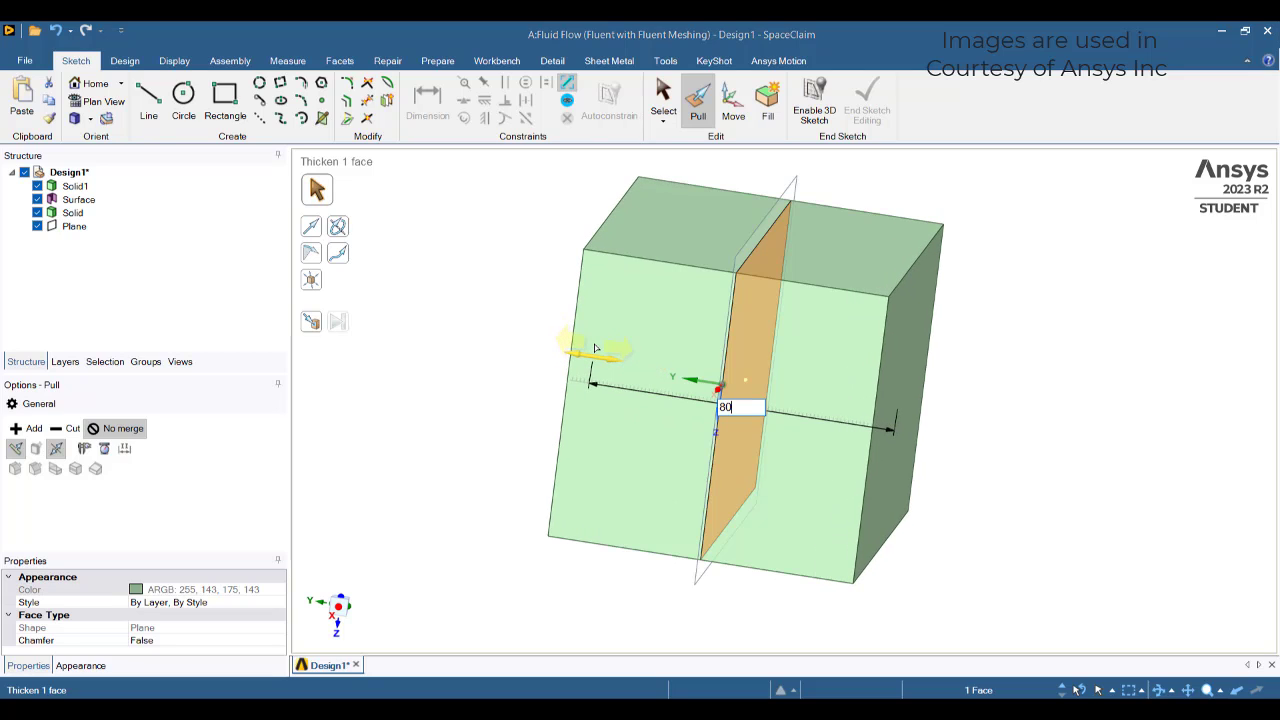
{"action": "key", "text": "Return"}
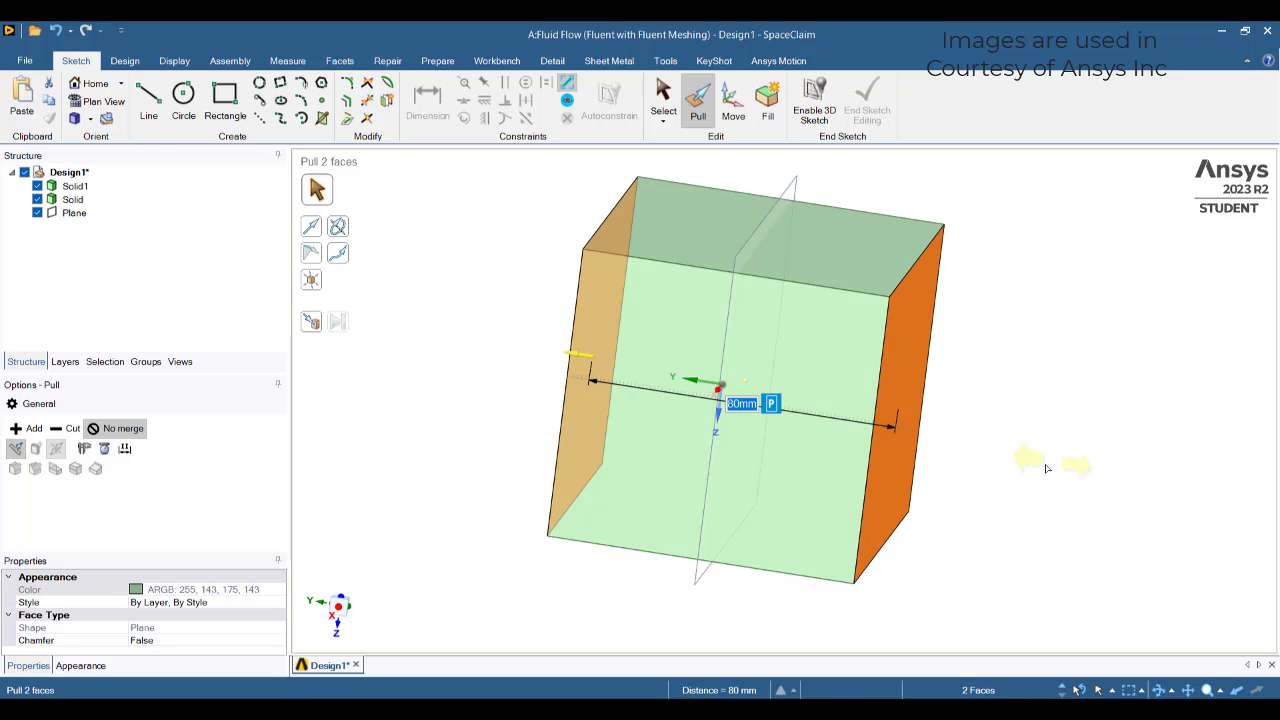
{"action": "key", "text": "Escape"}
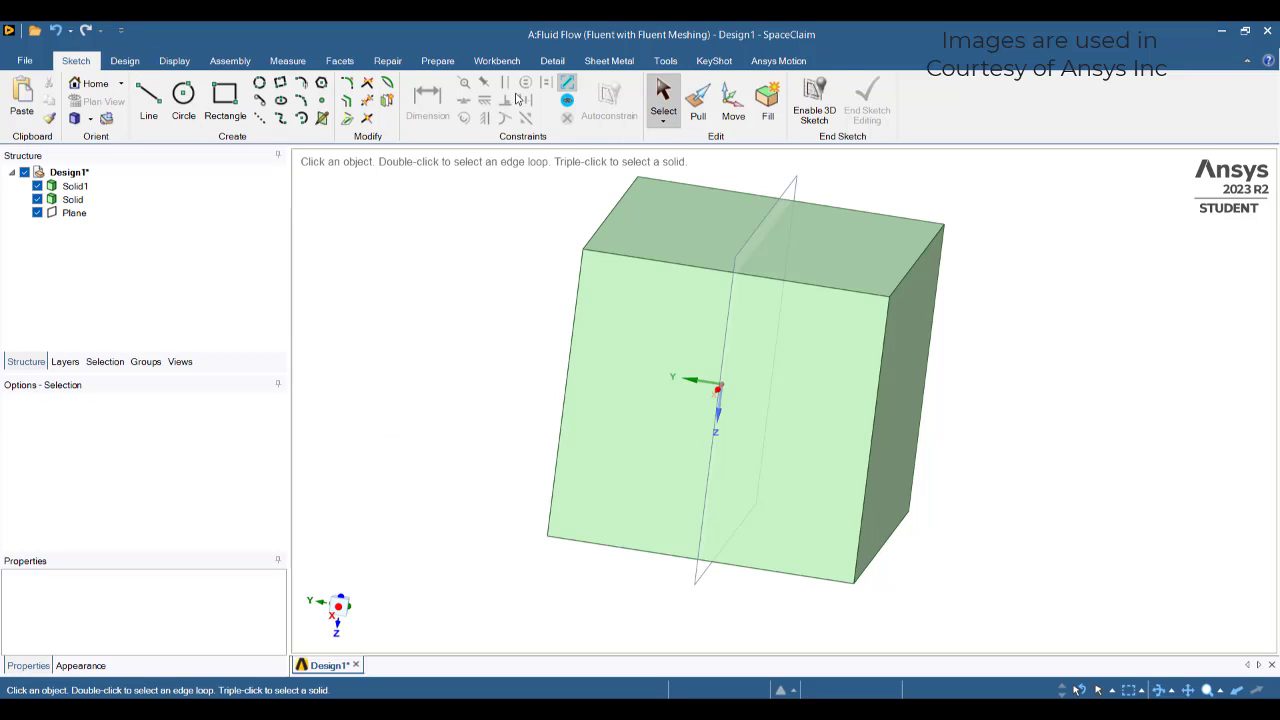
Combine the block with the hemispherical shell as the cutter, making separate bodies and keeping the cutter
{"action": "left_click", "coordinate": [126, 62]}
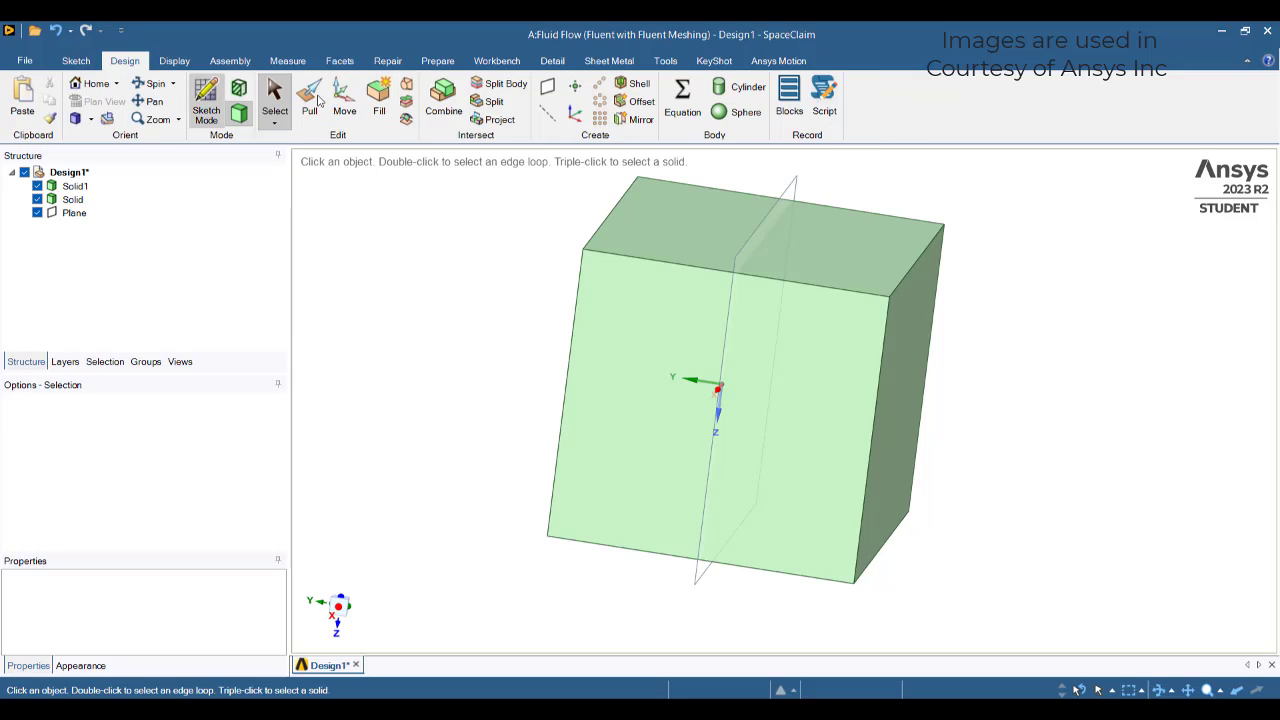
{"action": "left_click", "coordinate": [443, 98]}
{"action": "left_click", "coordinate": [712, 405]}
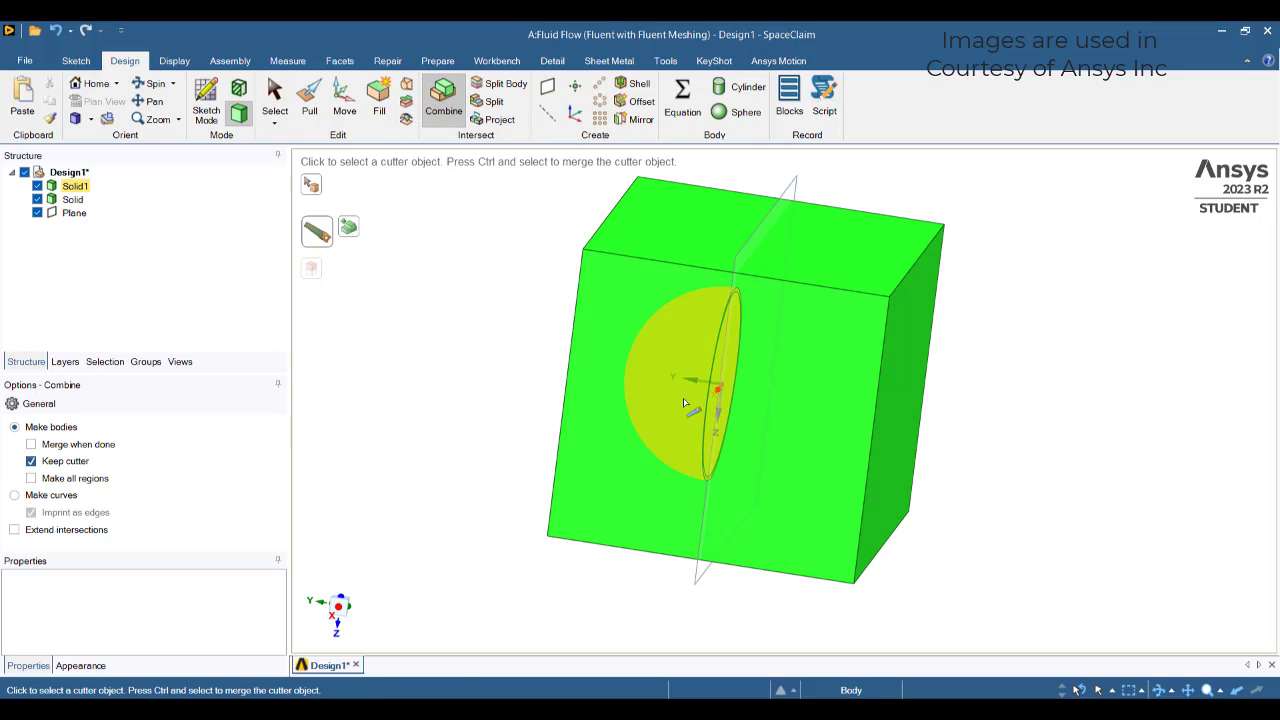
{"action": "left_click", "coordinate": [684, 403]}
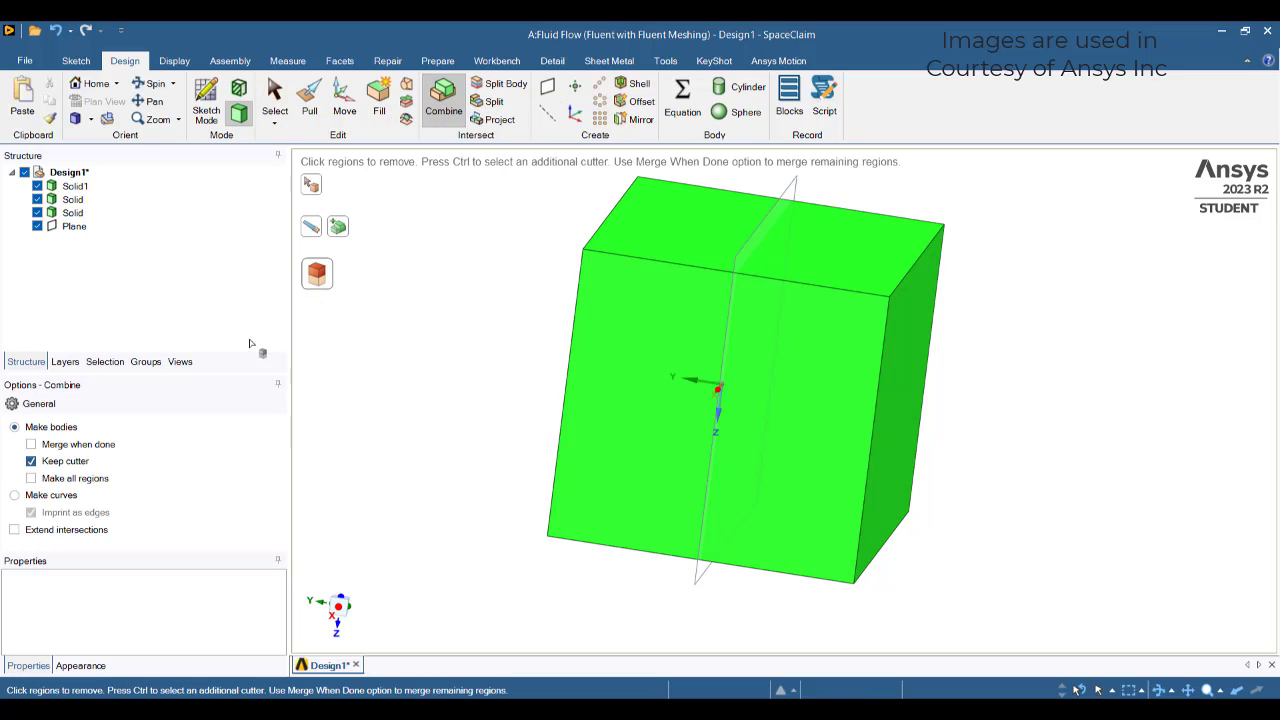
{"action": "key", "text": "Escape"}
Delete the cut-out shell piece and the original shell body, keeping only the block and the datum plane
{"action": "left_click", "coordinate": [72, 212]}
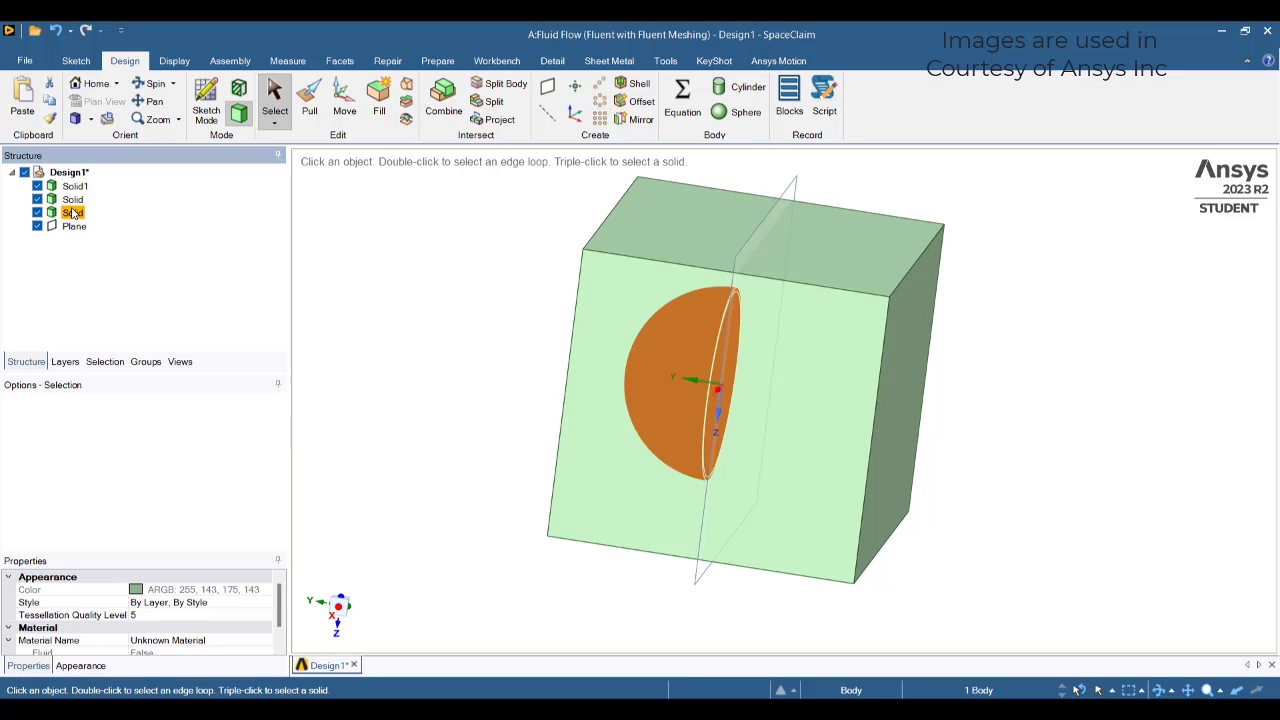
{"action": "key", "text": "Delete"}
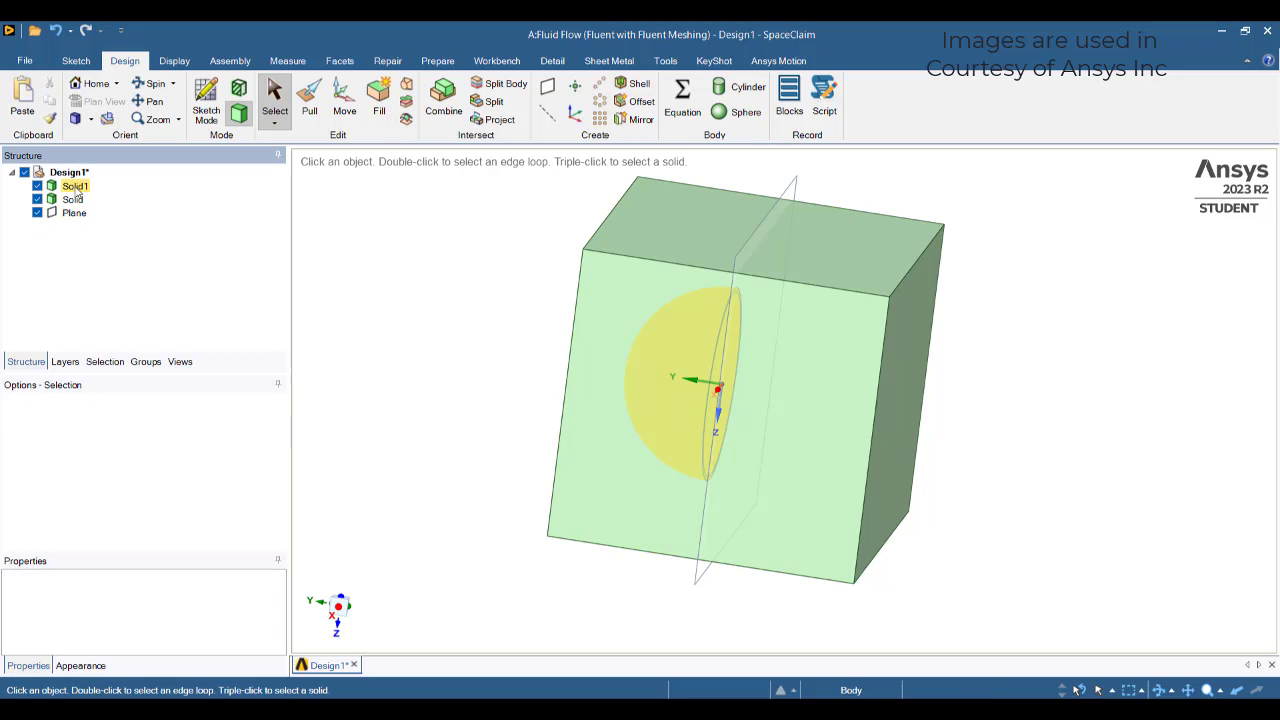
{"action": "left_click", "coordinate": [75, 187]}
{"action": "key", "text": "Delete"}
Make the block transparent and hide the datum plane
{"action": "left_click", "coordinate": [784, 454]}
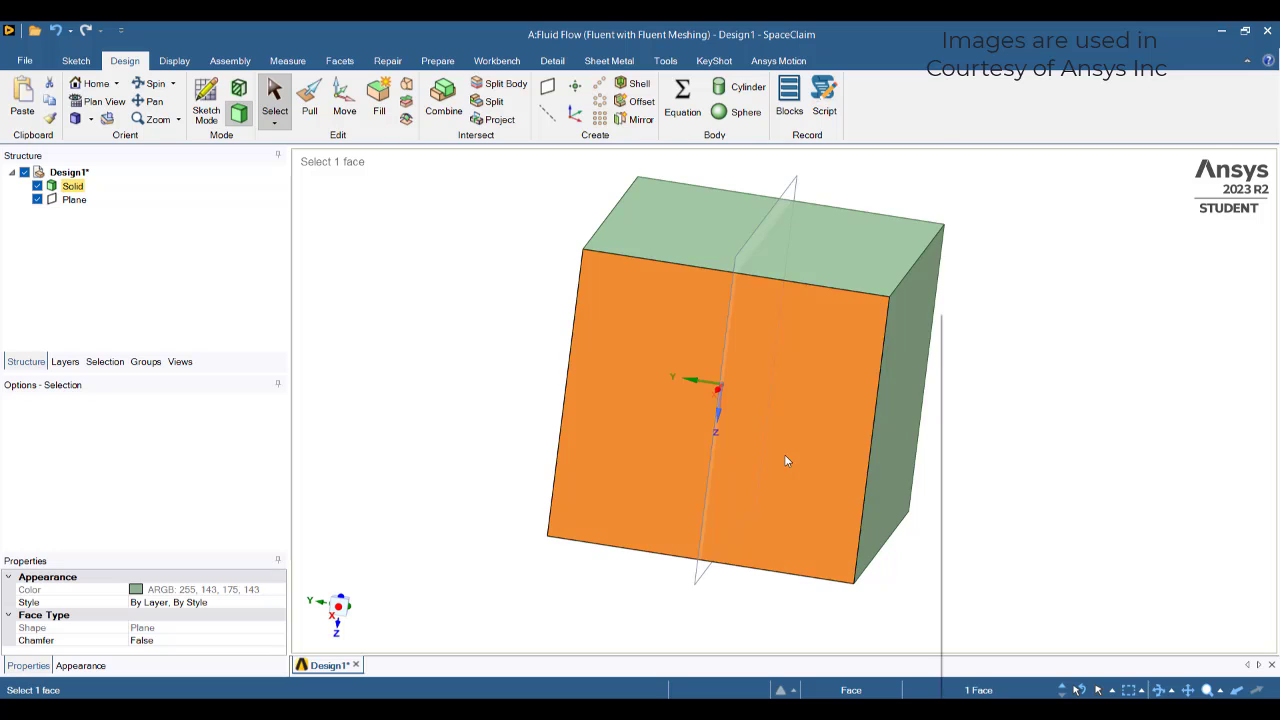
{"action": "right_click", "coordinate": [784, 454]}
{"action": "left_click", "coordinate": [843, 477]}
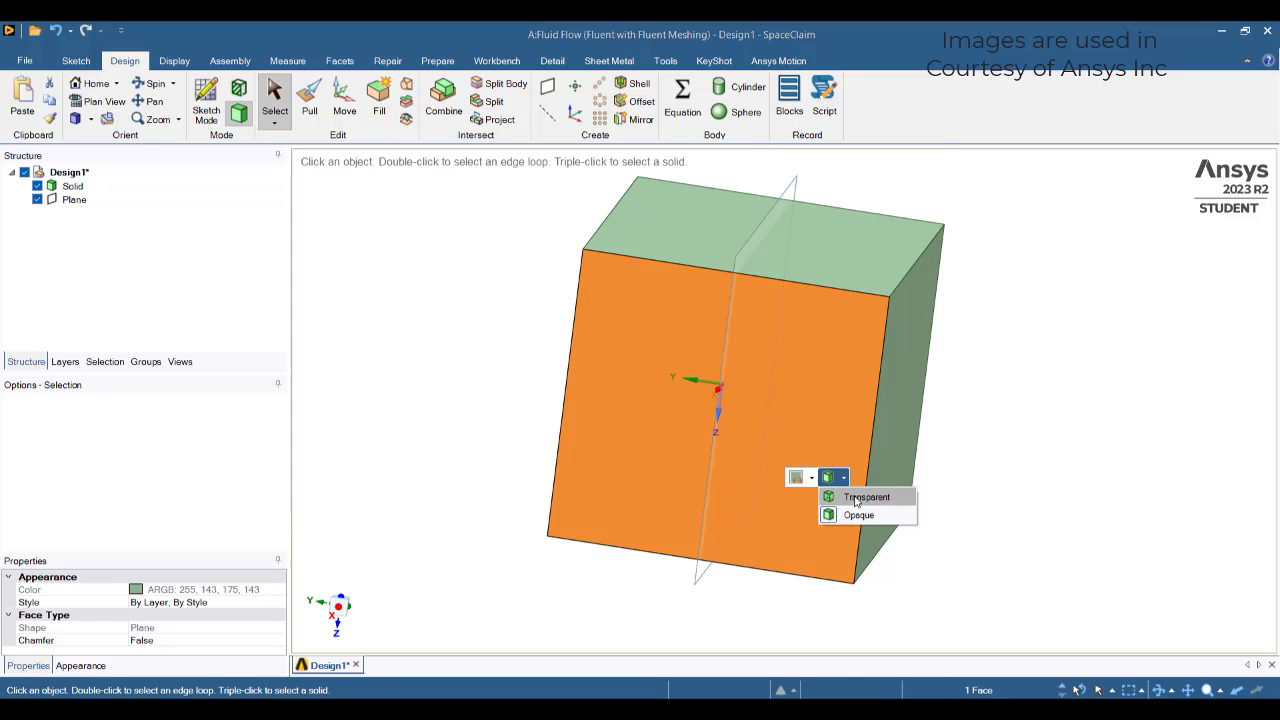
{"action": "left_click", "coordinate": [850, 494]}
{"action": "middle_click_drag", "start_coordinate": [752, 497], "coordinate": [773, 333]}
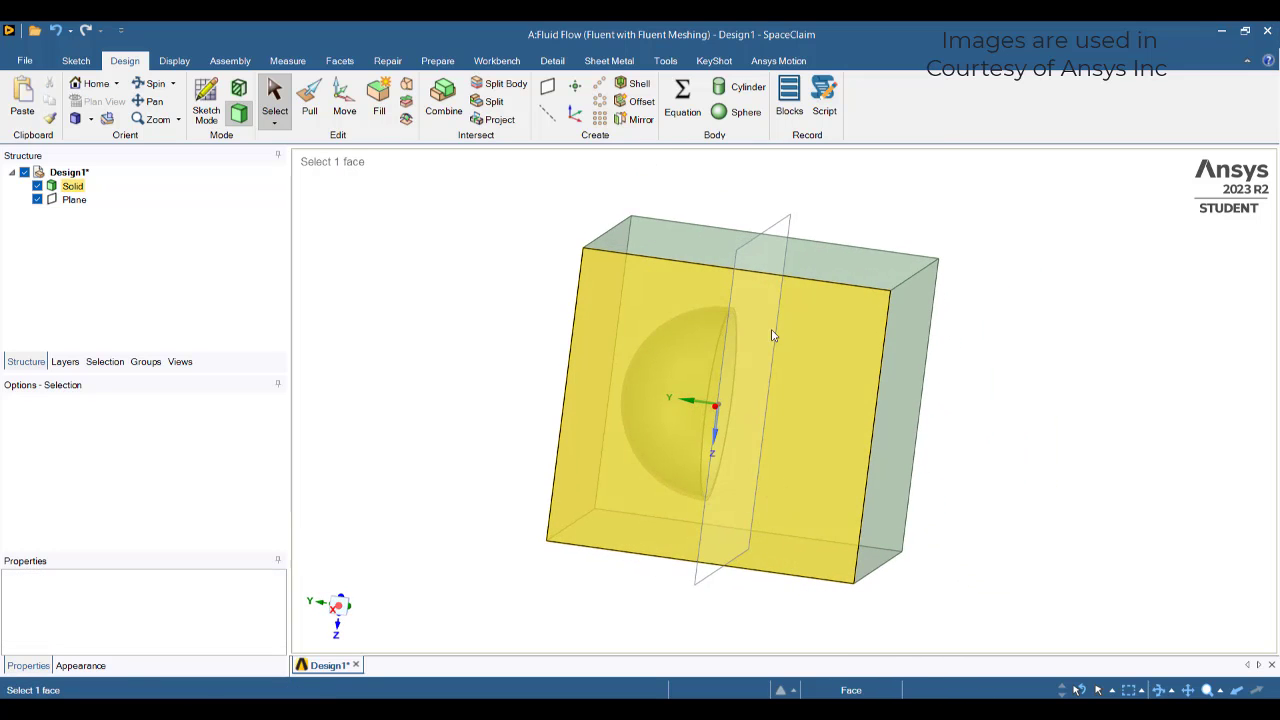
{"action": "left_click", "coordinate": [37, 199]}
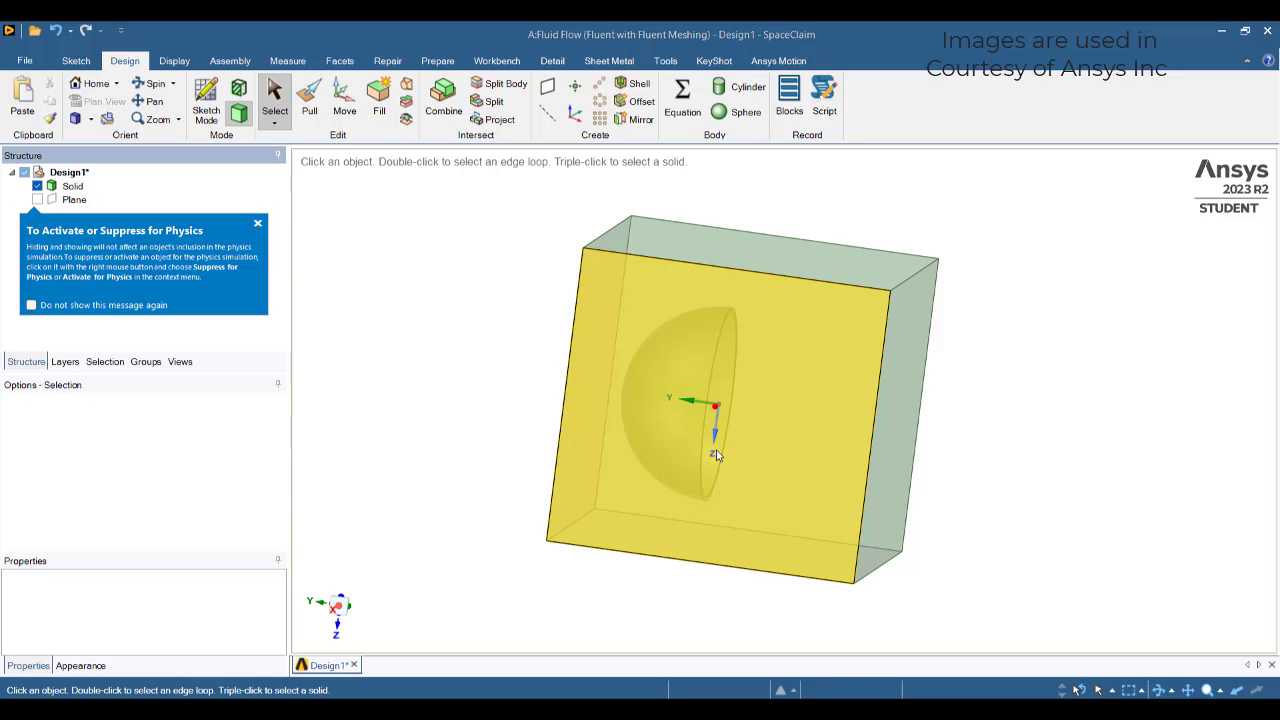
{"action": "left_click", "coordinate": [694, 476]}
{"action": "middle_click_drag", "start_coordinate": [694, 476], "coordinate": [686, 480]}
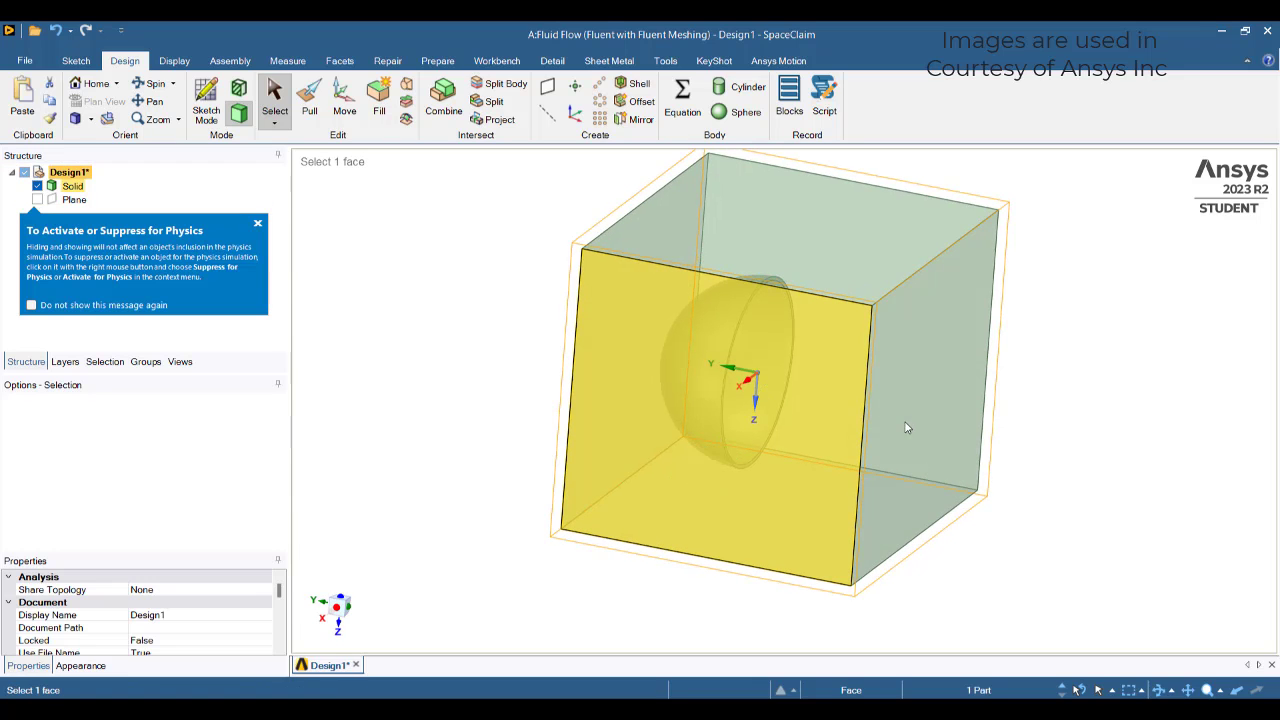
Switch the block's display to opaque and back to transparent
{"action": "left_click", "coordinate": [891, 418]}
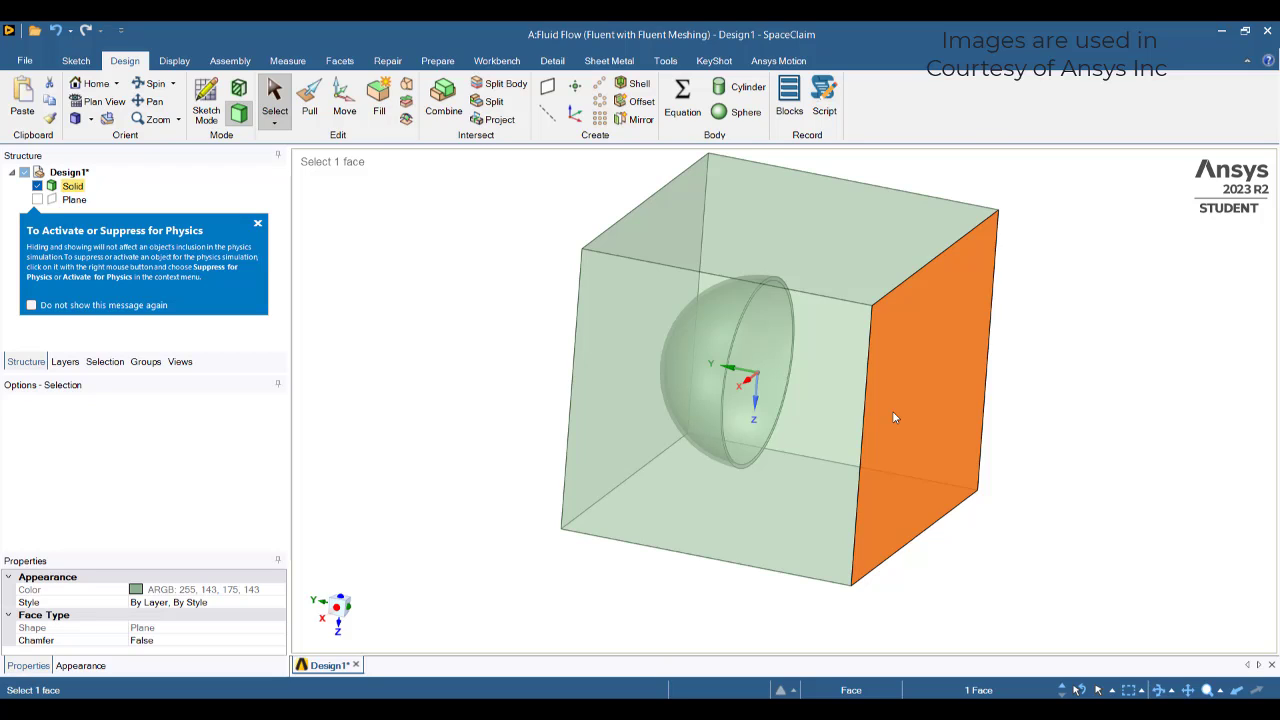
{"action": "right_click", "coordinate": [895, 418]}
{"action": "left_click", "coordinate": [951, 435]}
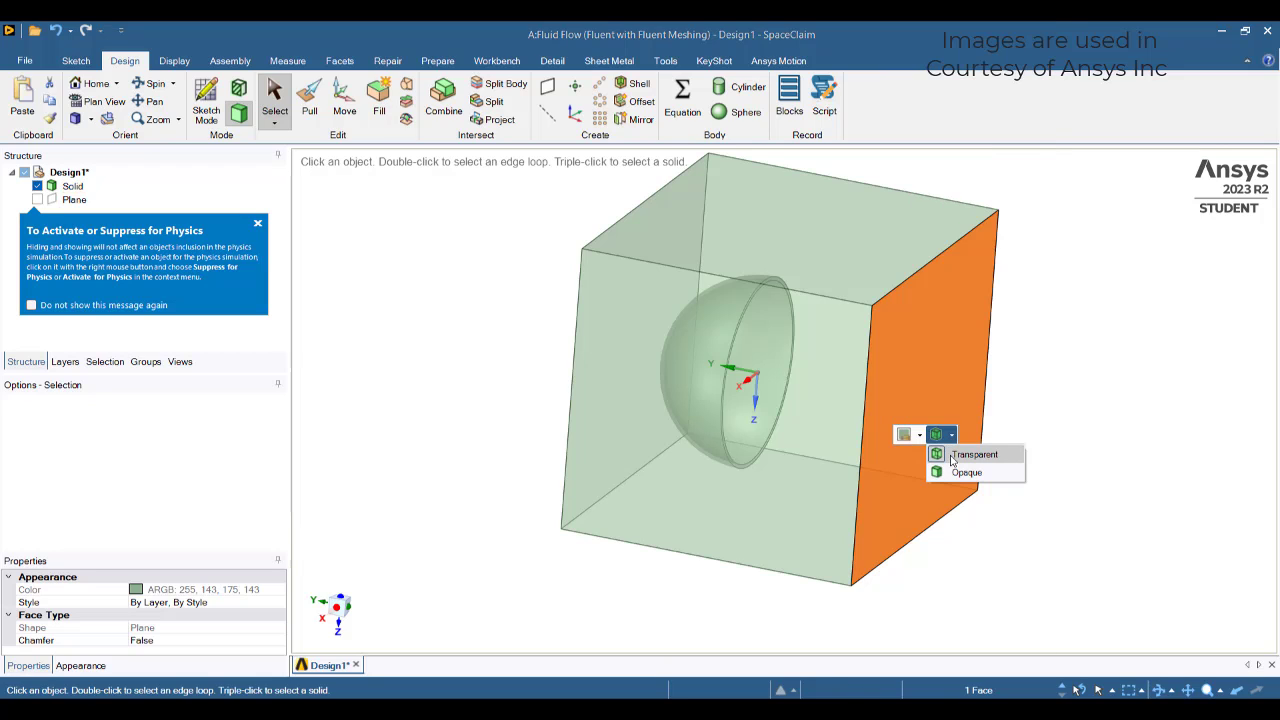
{"action": "left_click", "coordinate": [966, 472]}
{"action": "right_click", "coordinate": [823, 443]}
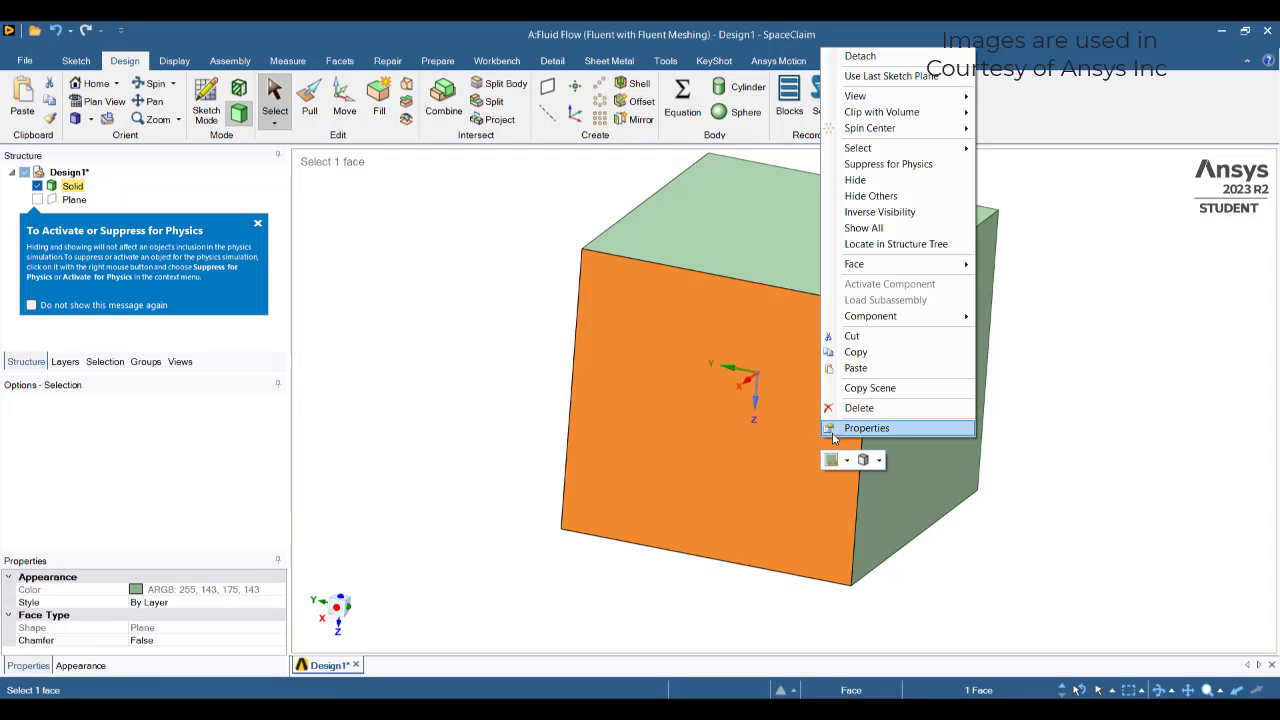
{"action": "left_click", "coordinate": [879, 460]}
{"action": "left_click", "coordinate": [900, 479]}
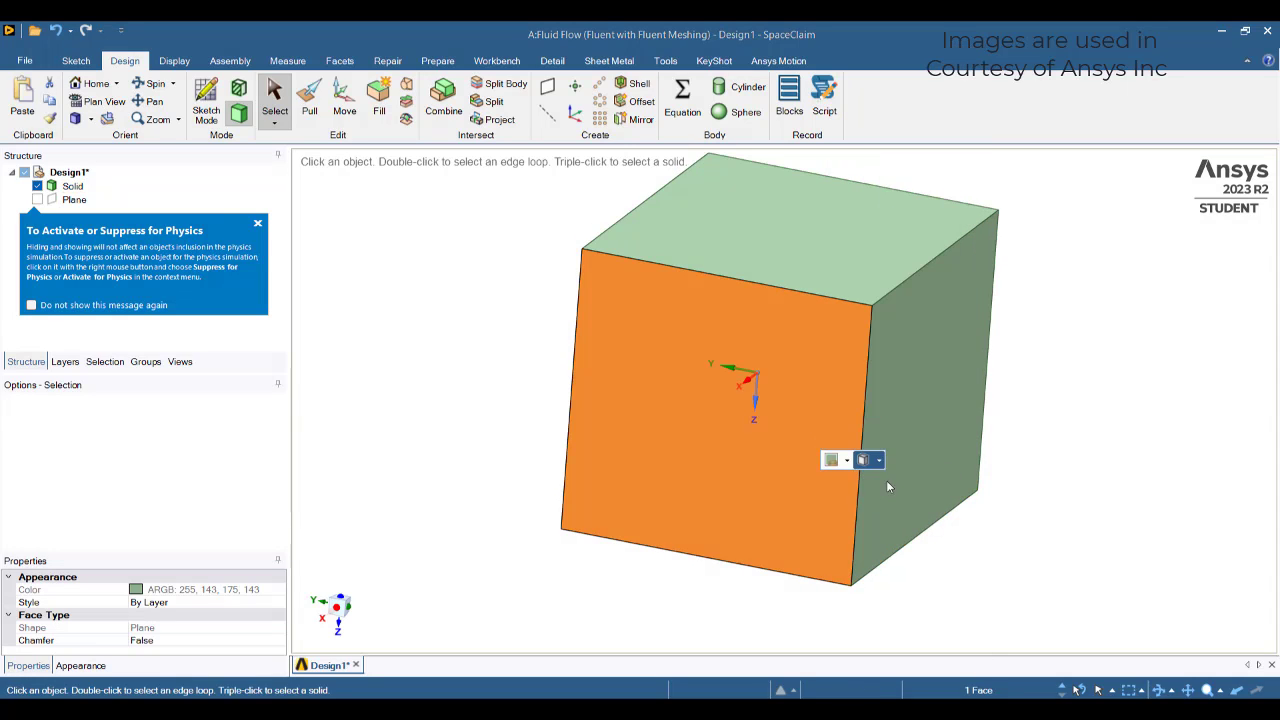
Examine the hemispherical cavity inside the transparent block from several directions, including its inner spherical face
{"action": "right_click", "coordinate": [930, 372]}
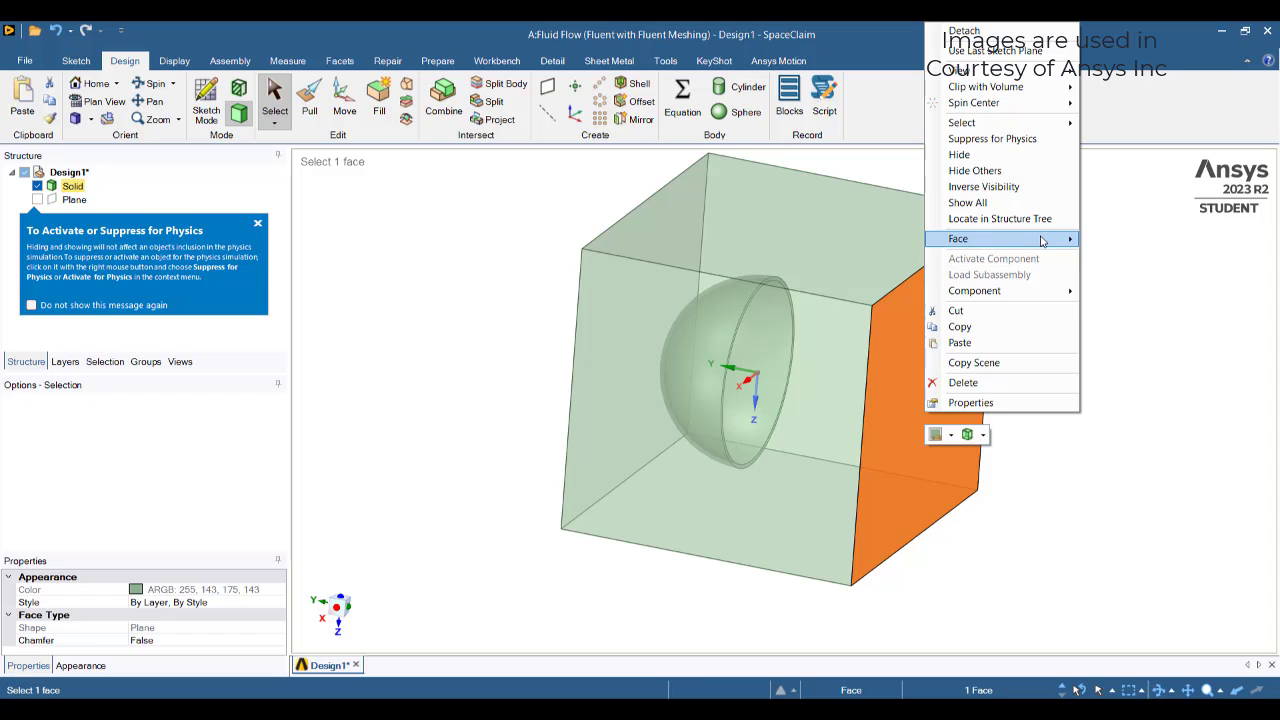
{"action": "mouse_move", "coordinate": [1041, 241]}
{"action": "left_click", "coordinate": [1126, 240]}
{"action": "middle_click_drag", "start_coordinate": [1112, 474], "coordinate": [800, 394]}
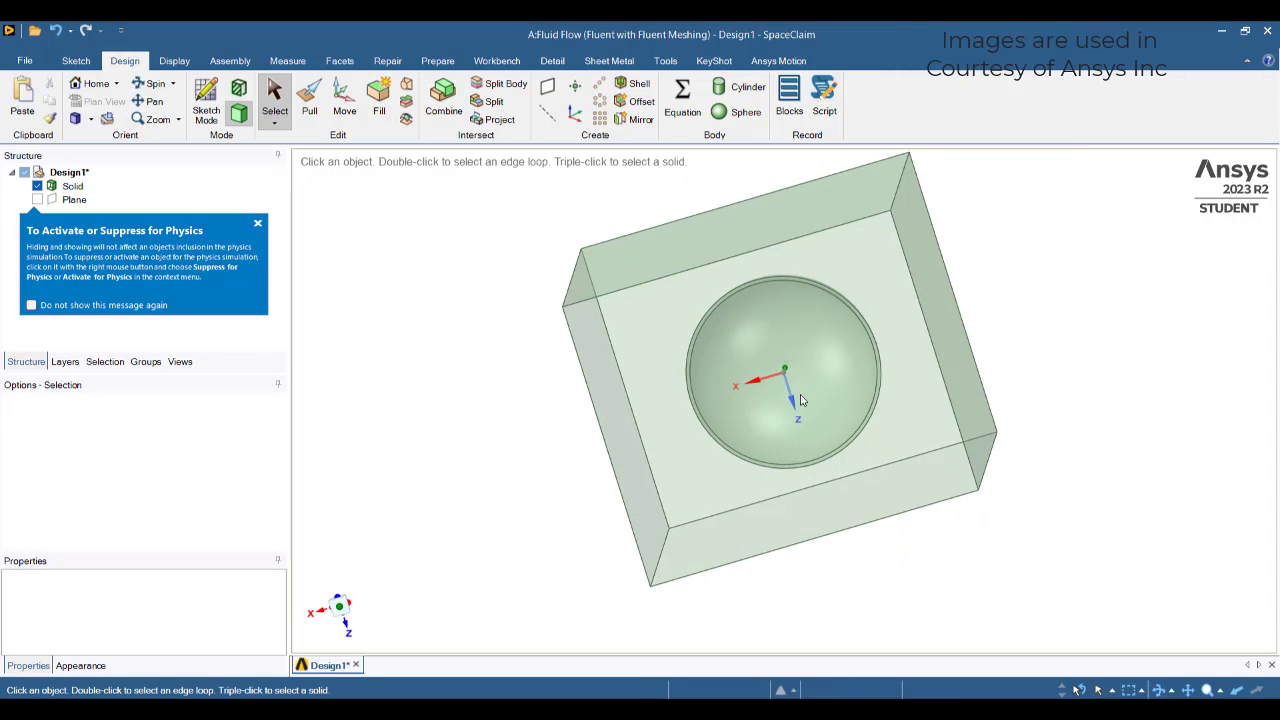
{"action": "left_click", "coordinate": [793, 314]}
{"action": "middle_click_drag", "start_coordinate": [793, 314], "coordinate": [880, 317]}
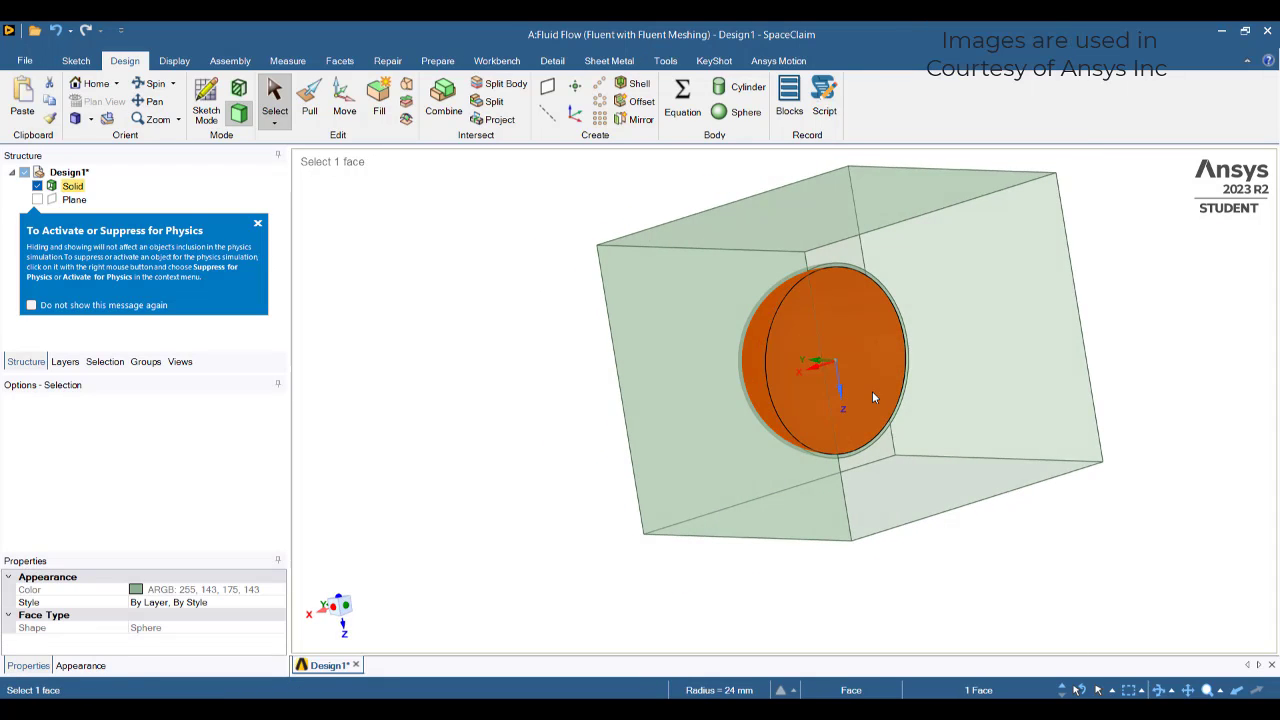
{"action": "middle_click_drag", "start_coordinate": [873, 398], "coordinate": [754, 389]}
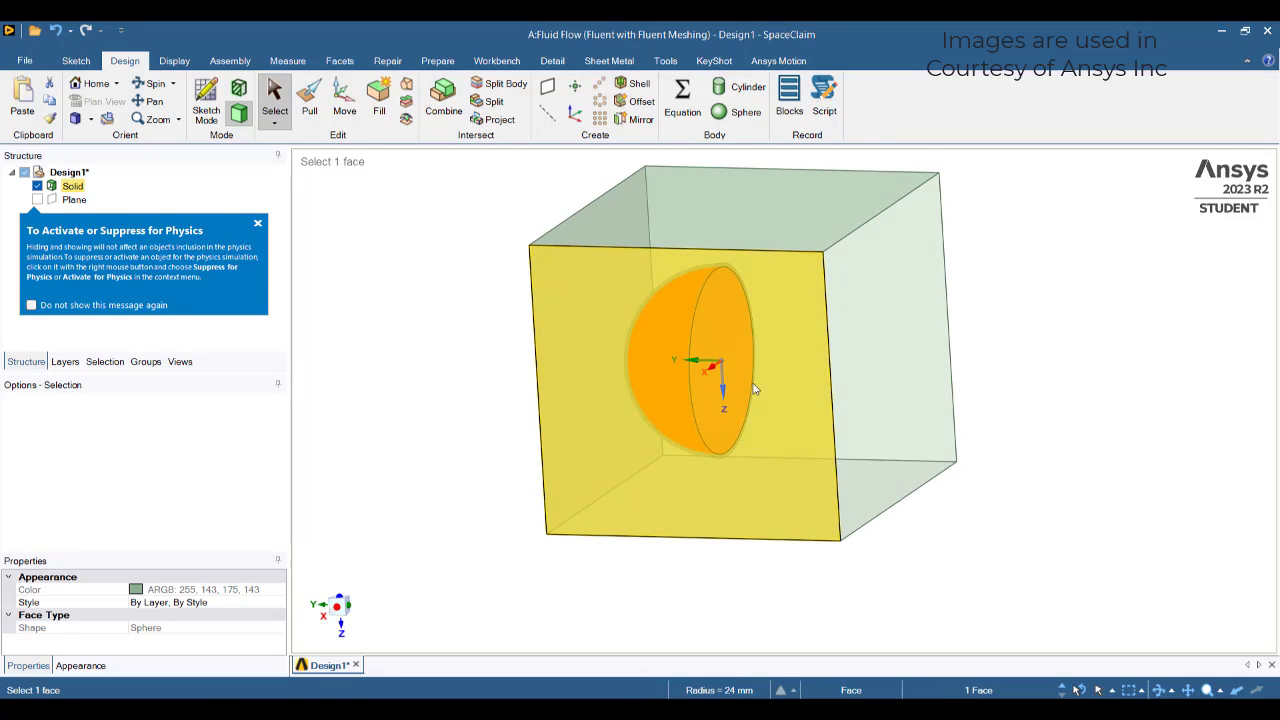
{"action": "left_click", "coordinate": [477, 601]}
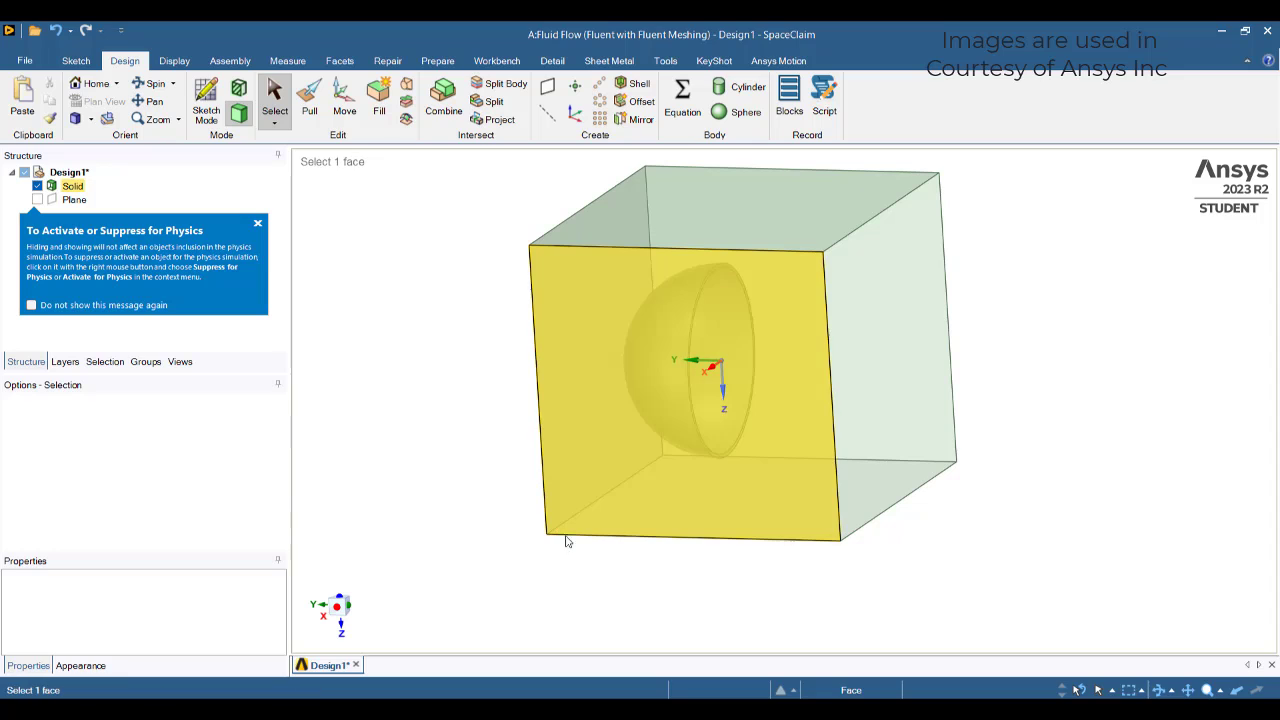
Start a sketch on the block's face normal to X and measure the distance from the origin axis to the vertical edge on the hemisphere's open side
{"action": "middle_click_drag", "start_coordinate": [720, 405], "coordinate": [766, 397]}
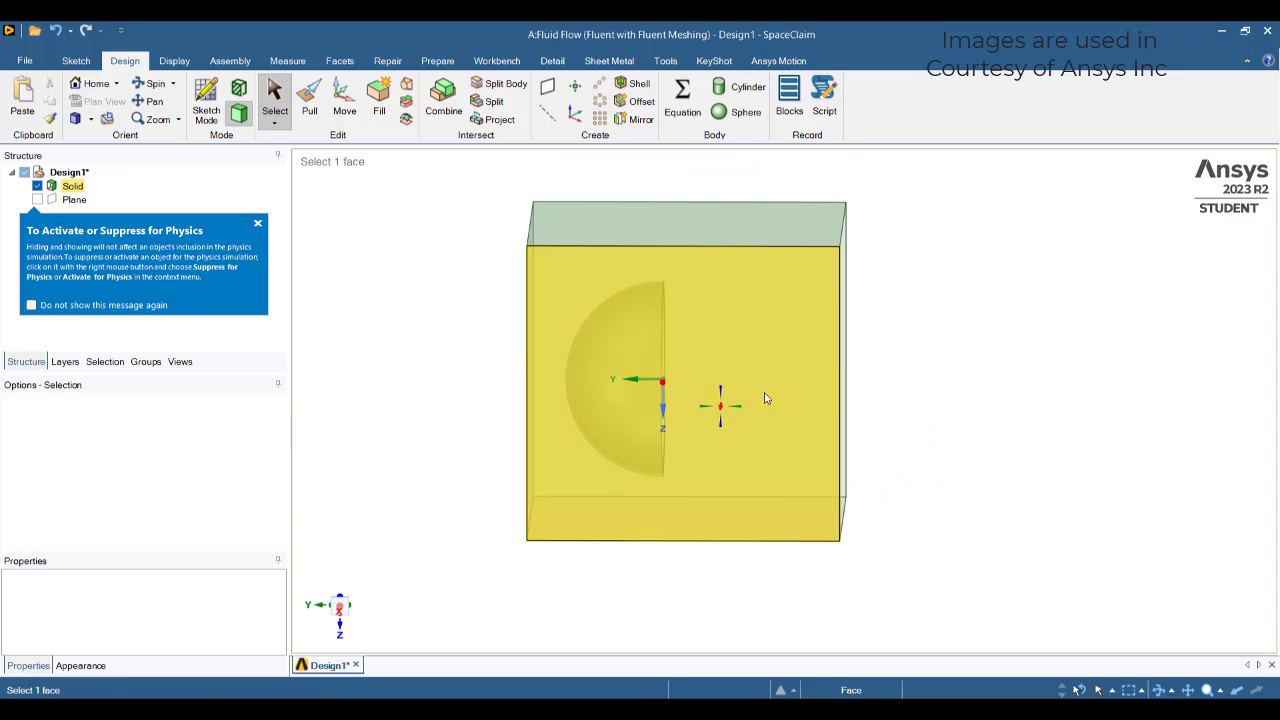
{"action": "left_click", "coordinate": [340, 612]}
{"action": "left_click", "coordinate": [206, 100]}
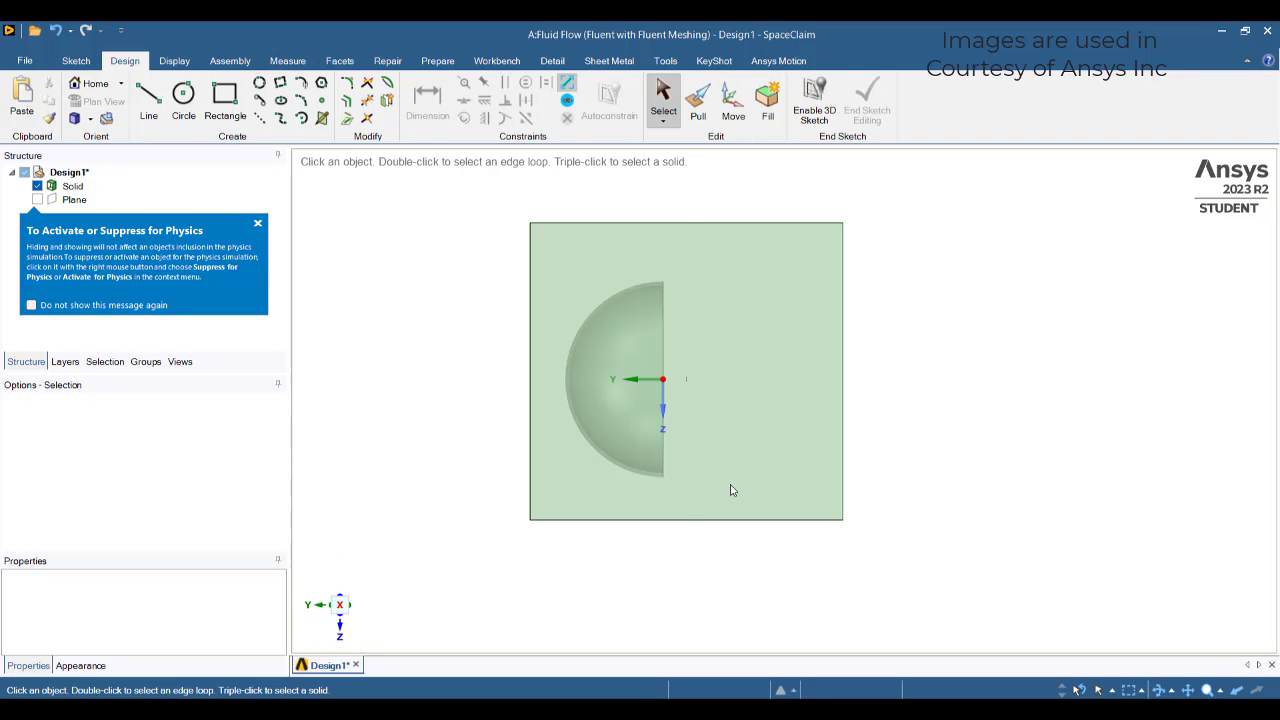
{"action": "left_click", "coordinate": [682, 397]}
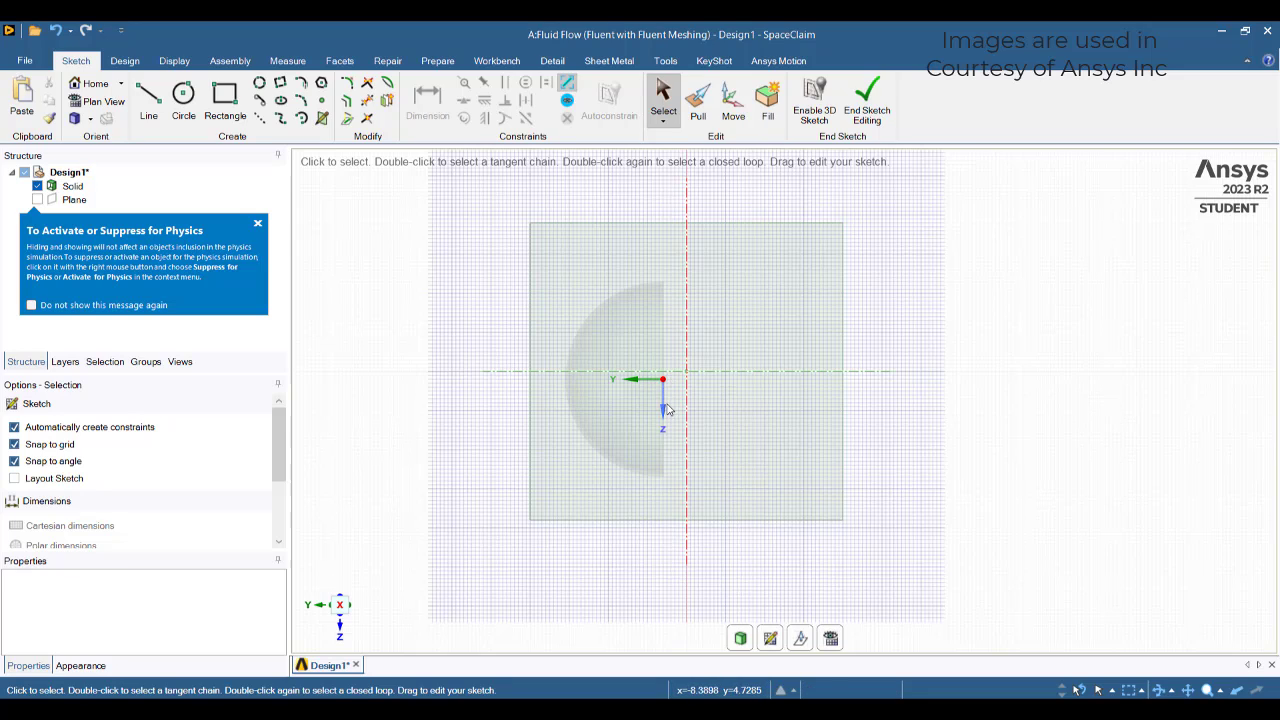
{"action": "left_click", "coordinate": [845, 483]}
{"action": "left_click", "coordinate": [287, 61]}
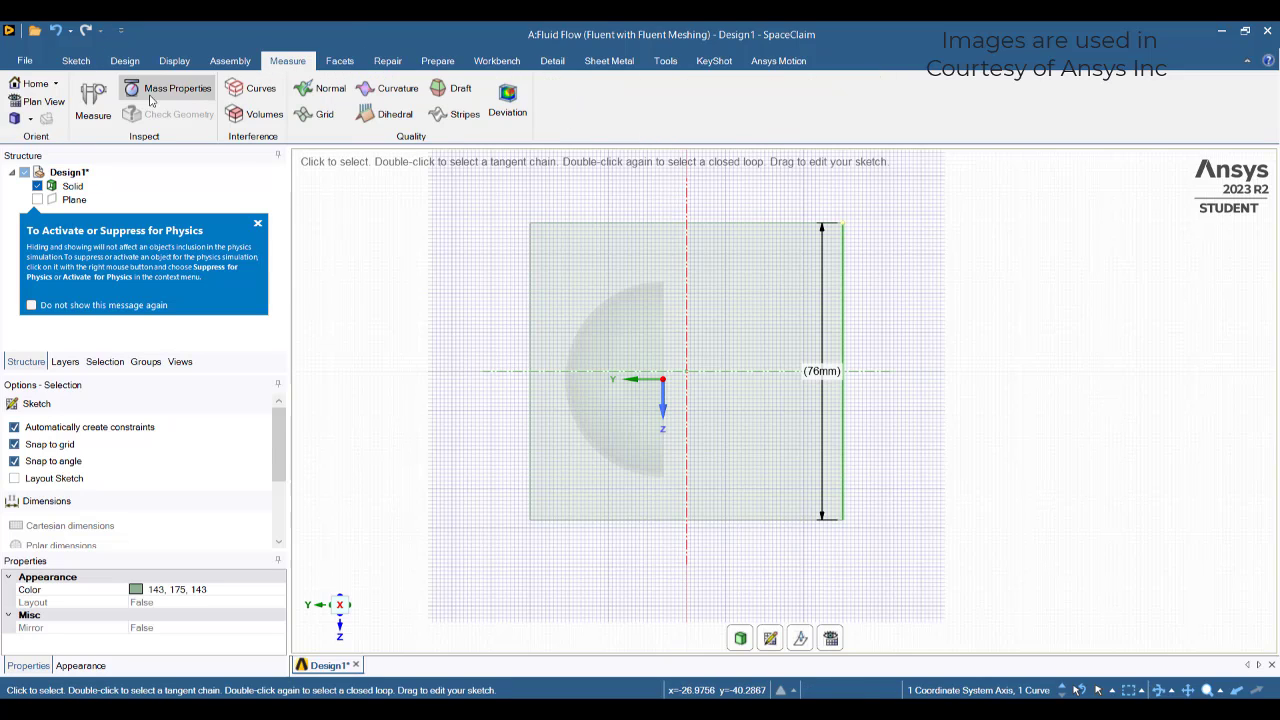
{"action": "left_click", "coordinate": [117, 120]}
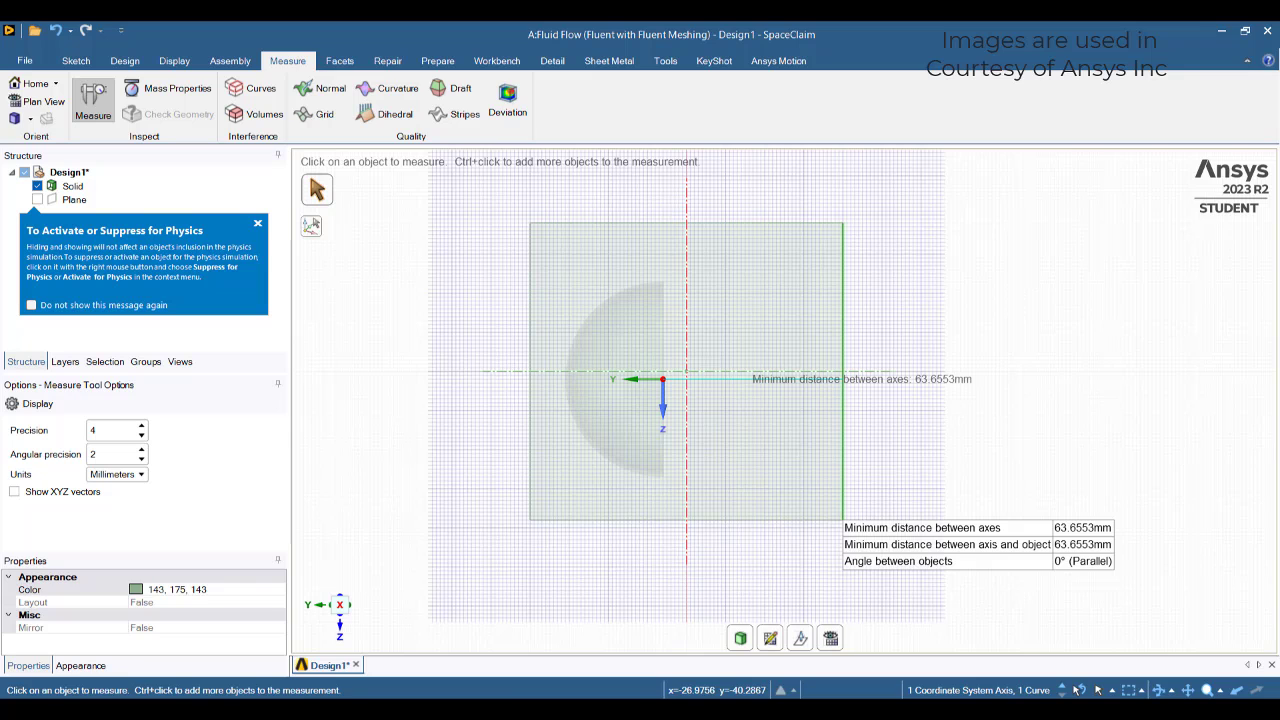
Open Paint and place its window low over SpaceClaim so the block and cavity stay visible
{"action": "key", "text": "super"}
{"action": "type", "text": "p"}
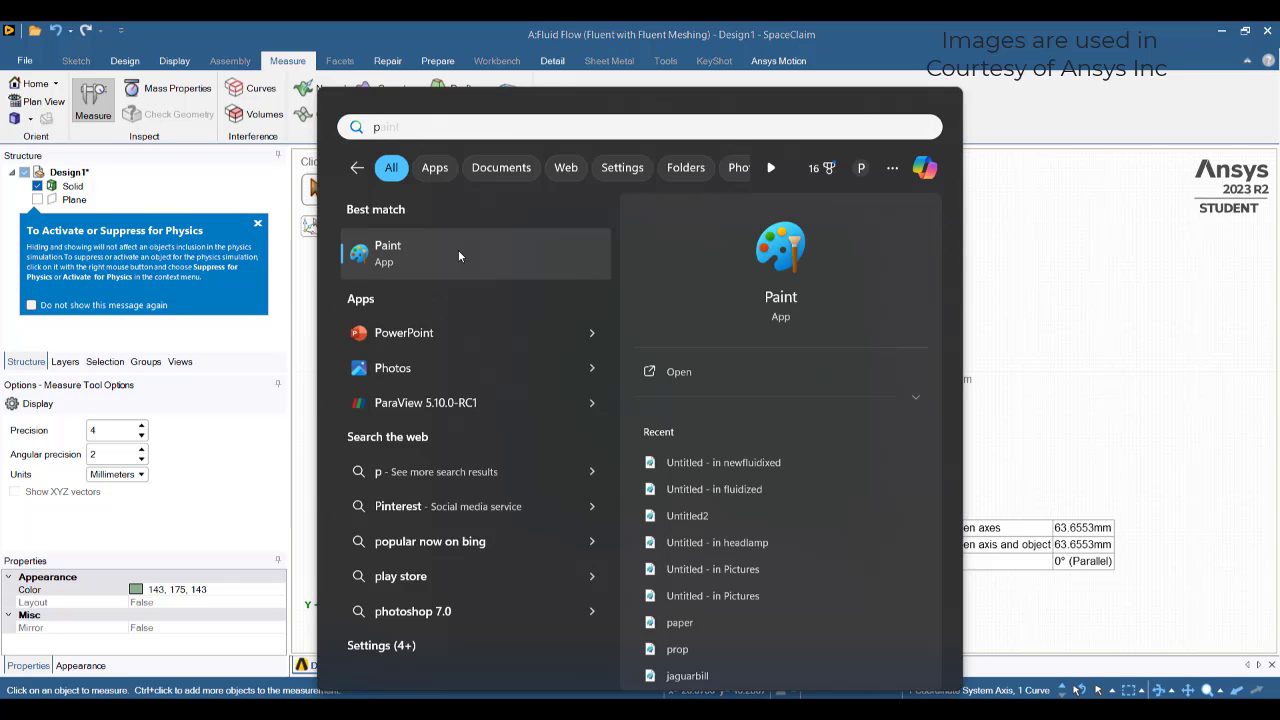
{"action": "left_click", "coordinate": [458, 255]}
{"action": "mouse_move", "coordinate": [817, 37]}
{"action": "left_mouse_down"}
{"action": "mouse_move", "coordinate": [1275, 499]}
{"action": "mouse_move", "coordinate": [1097, 266]}
{"action": "left_mouse_up"}
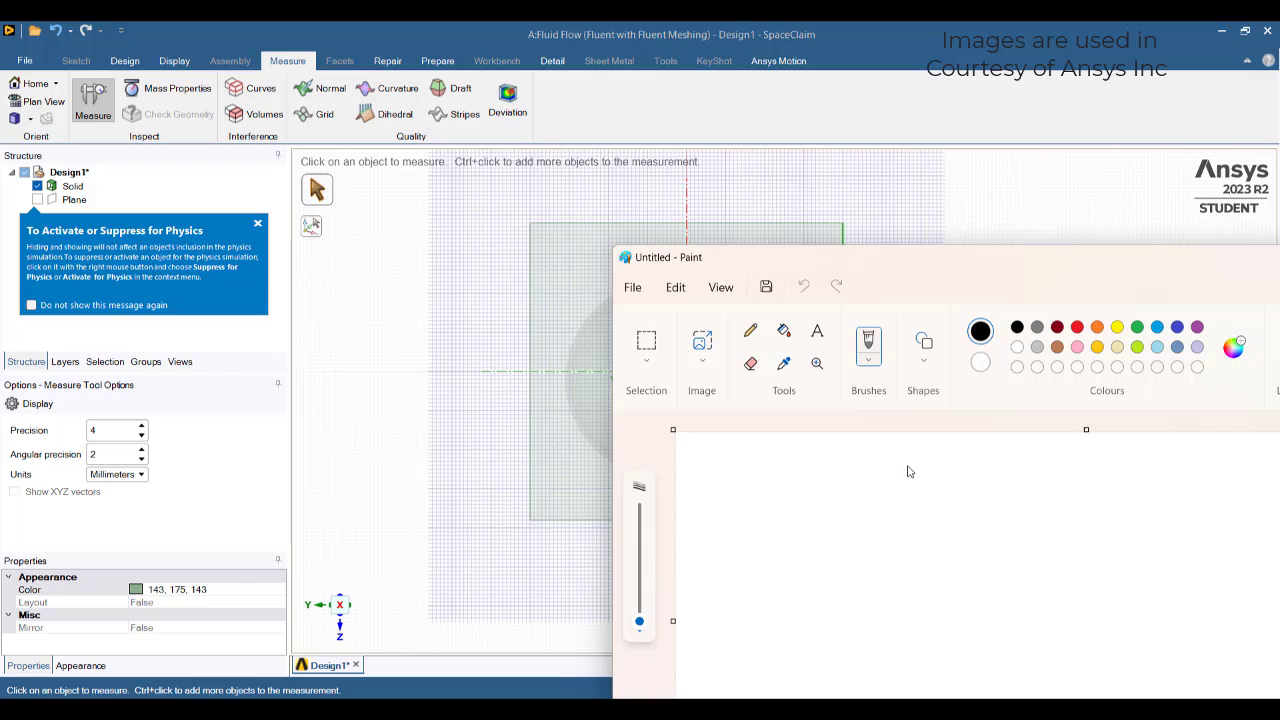
{"action": "mouse_move", "coordinate": [986, 259]}
{"action": "left_mouse_down"}
{"action": "mouse_move", "coordinate": [837, 452]}
{"action": "mouse_move", "coordinate": [779, 467]}
{"action": "left_mouse_up"}
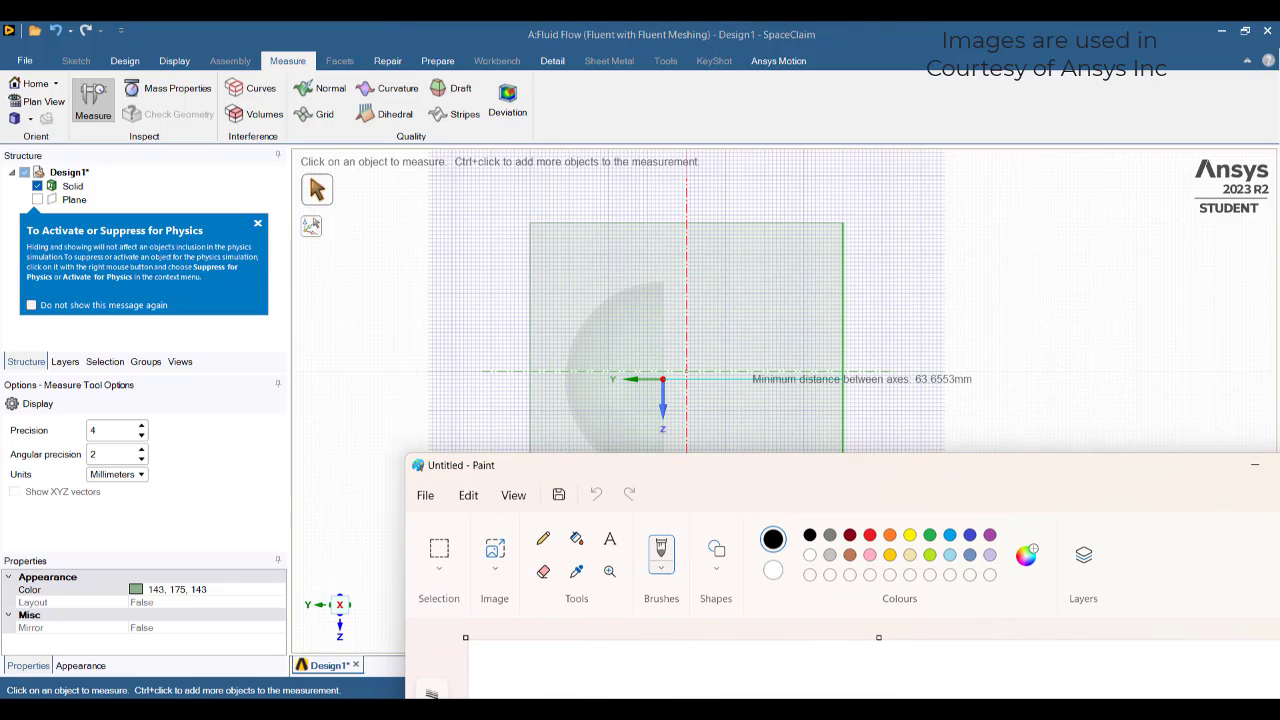
Handwrite the coordinates x = 0 mm, y = -30 mm, z = 0 mm in Paint, clear the measurement in SpaceClaim, and minimise Paint
{"action": "key", "text": "alt+Tab"}
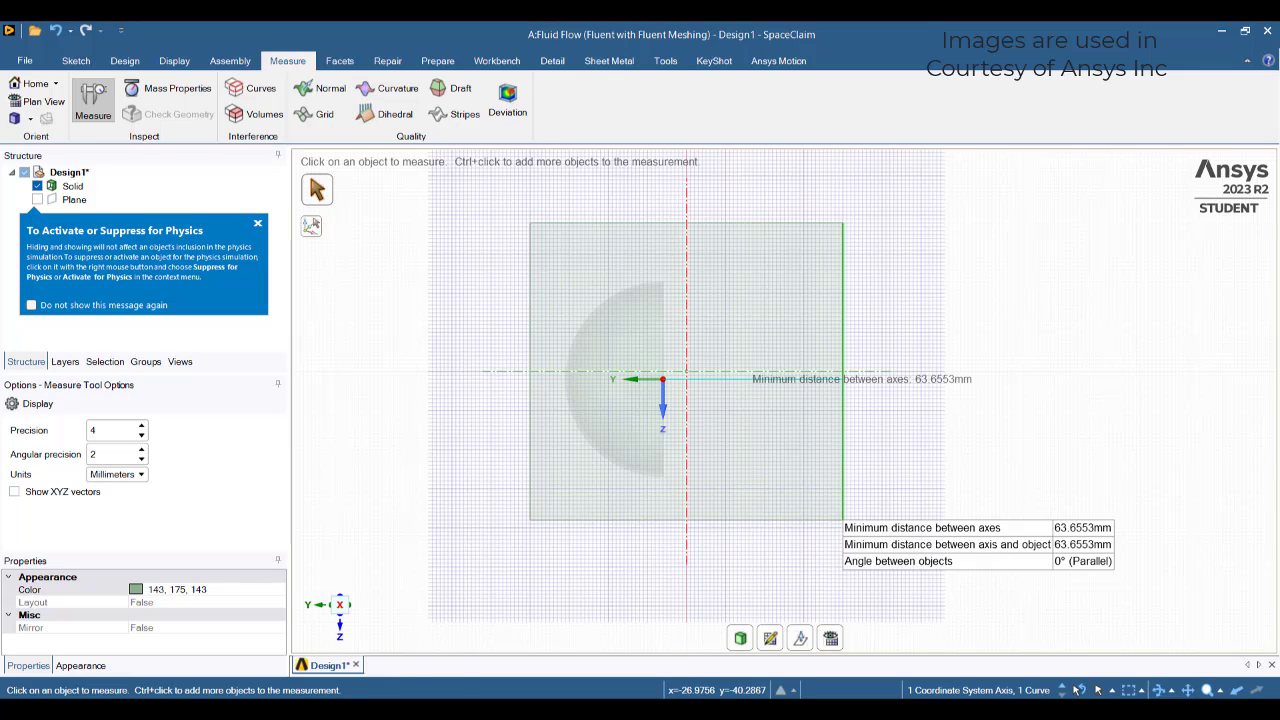
{"action": "key", "text": "alt+Tab"}
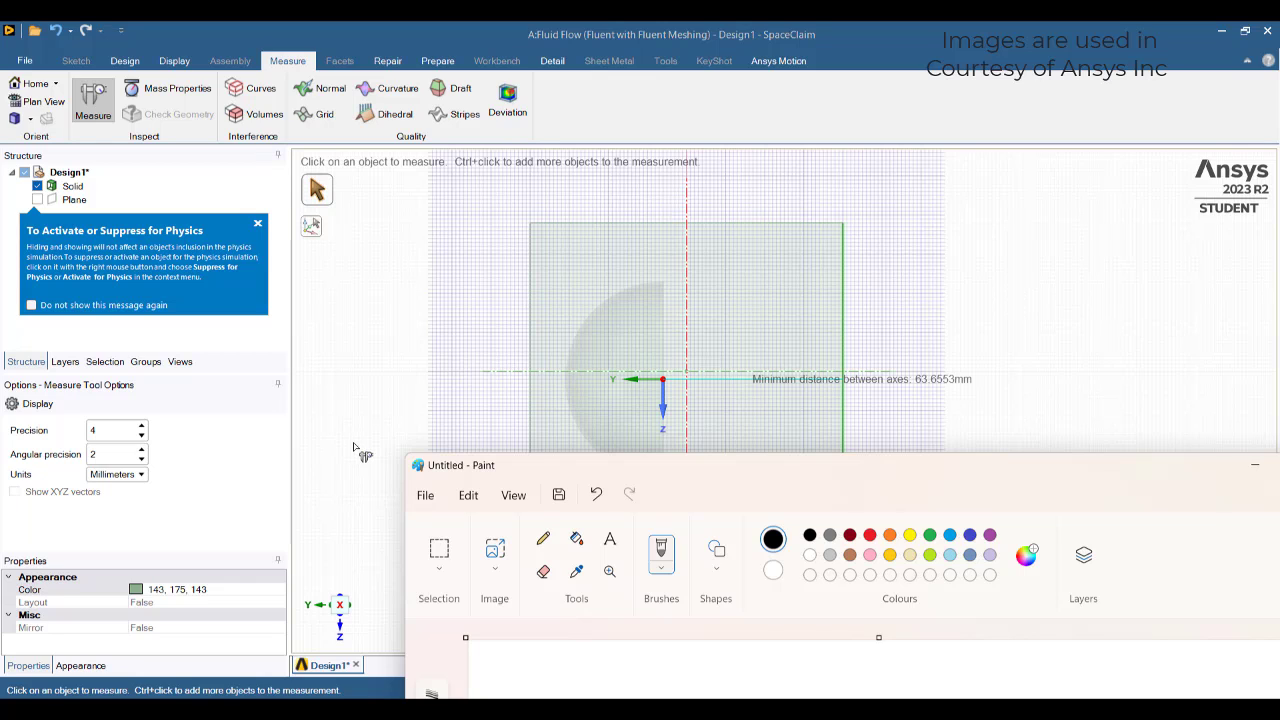
{"action": "key", "text": "alt+Tab"}
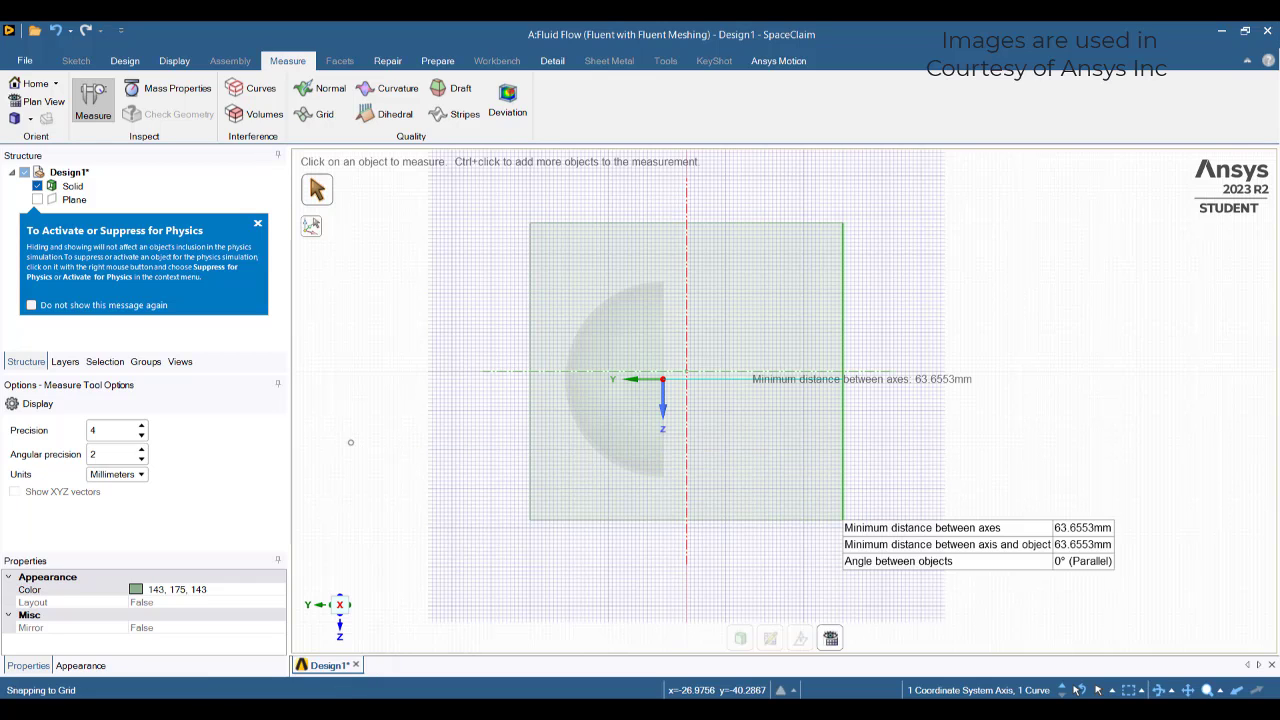
{"action": "left_click", "coordinate": [352, 447]}
{"action": "key", "text": "alt+Tab"}
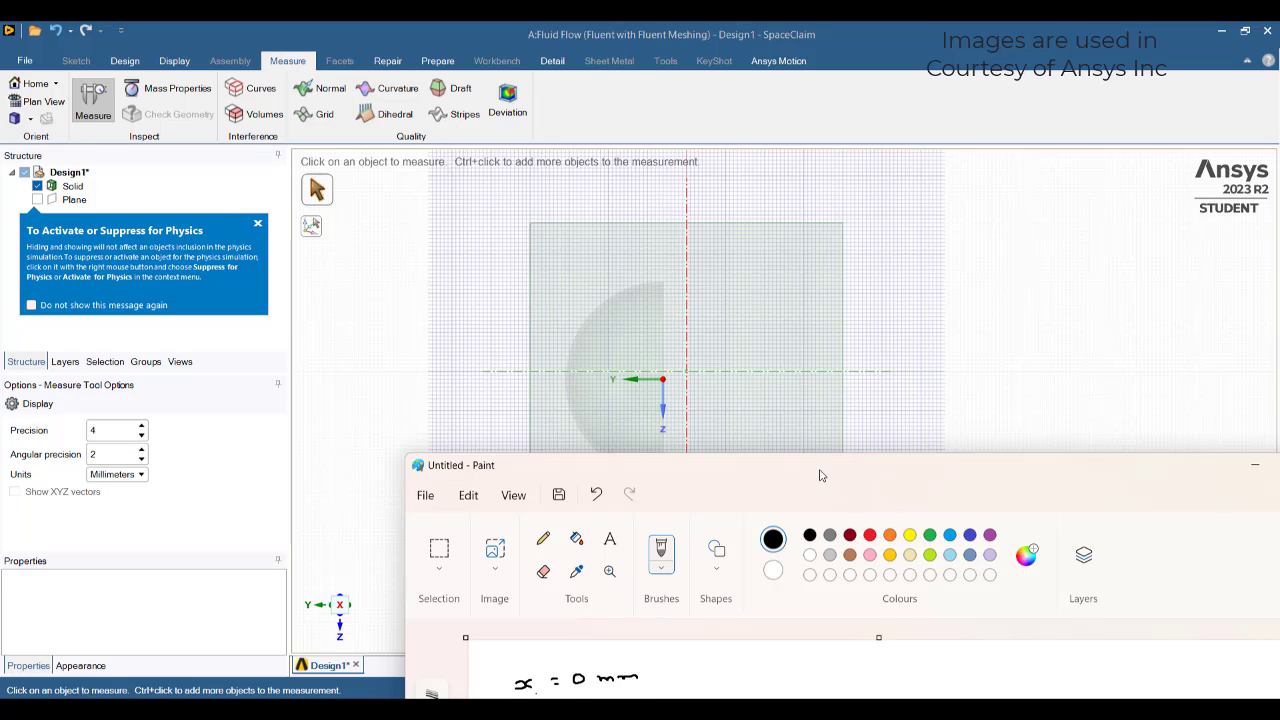
{"action": "left_click_drag", "start_coordinate": [820, 475], "coordinate": [817, 417]}
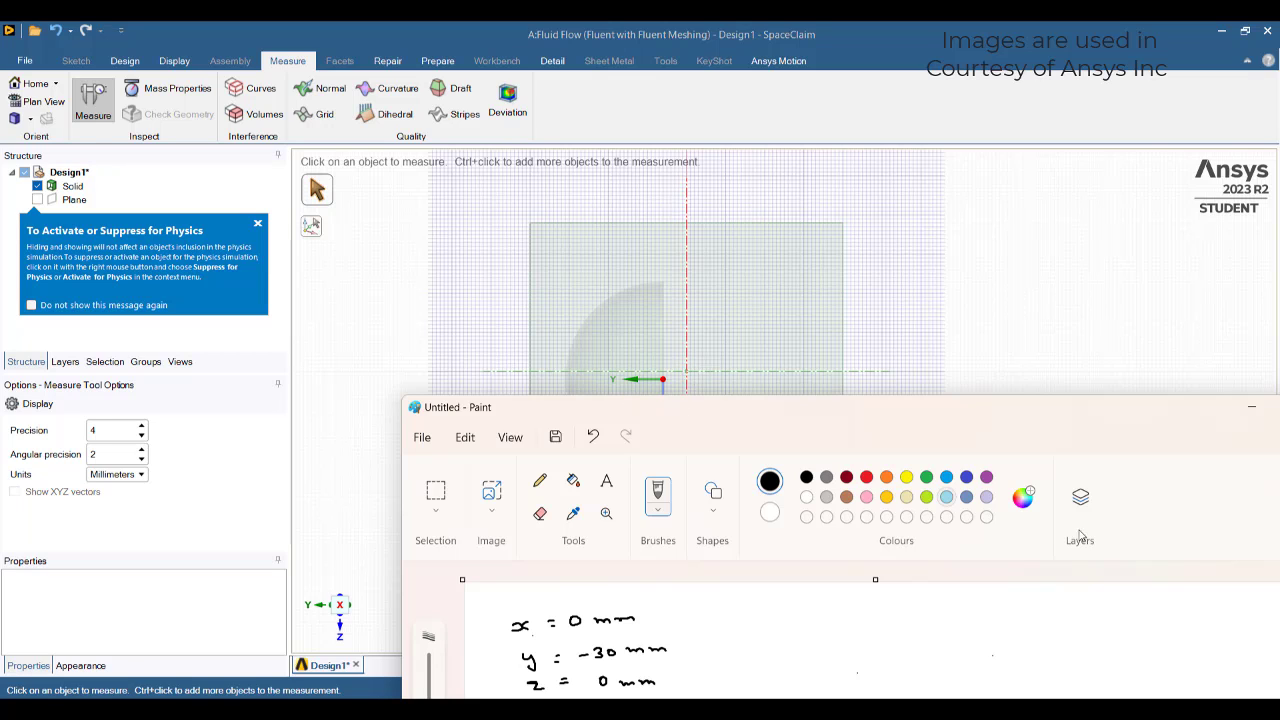
{"action": "left_click_drag", "start_coordinate": [1149, 408], "coordinate": [809, 440]}
{"action": "left_click", "coordinate": [920, 440]}
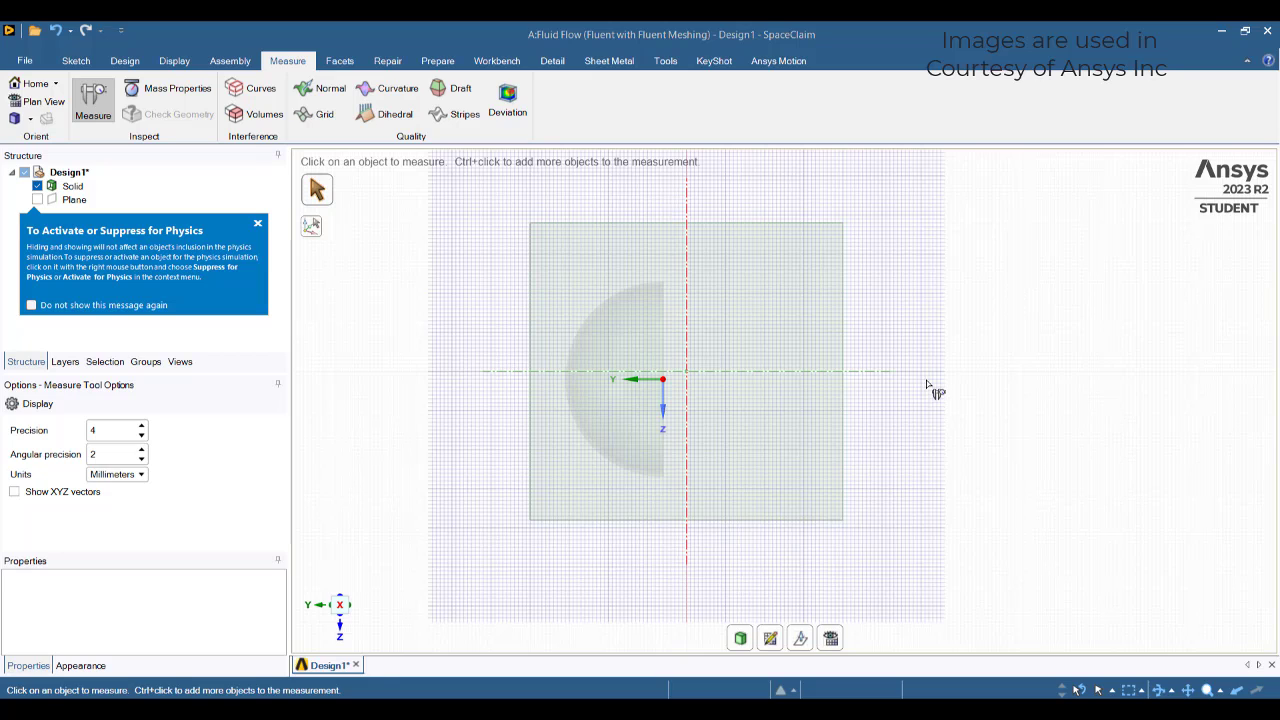
Leave the sketch for the 3D solid view and dismiss the message about activating or suppressing for physics
{"action": "left_click", "coordinate": [741, 638]}
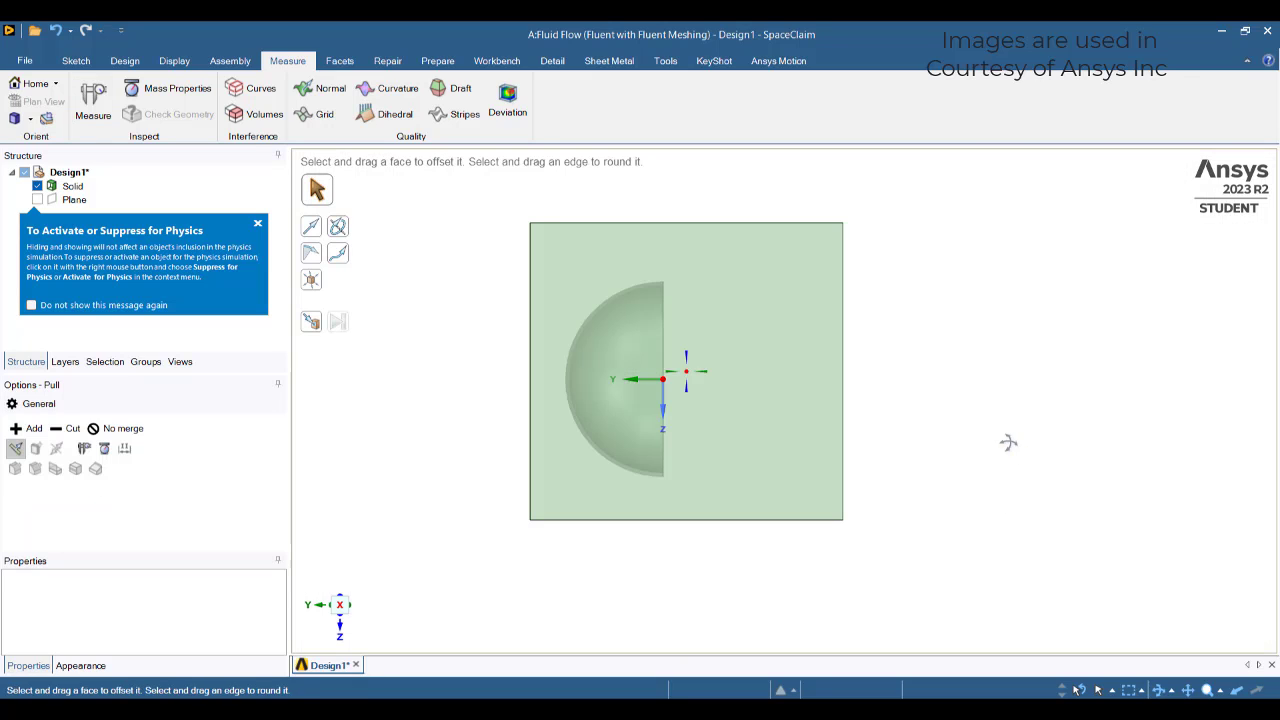
{"action": "middle_click_drag", "start_coordinate": [1008, 442], "coordinate": [957, 459]}
{"action": "key", "text": "Escape"}
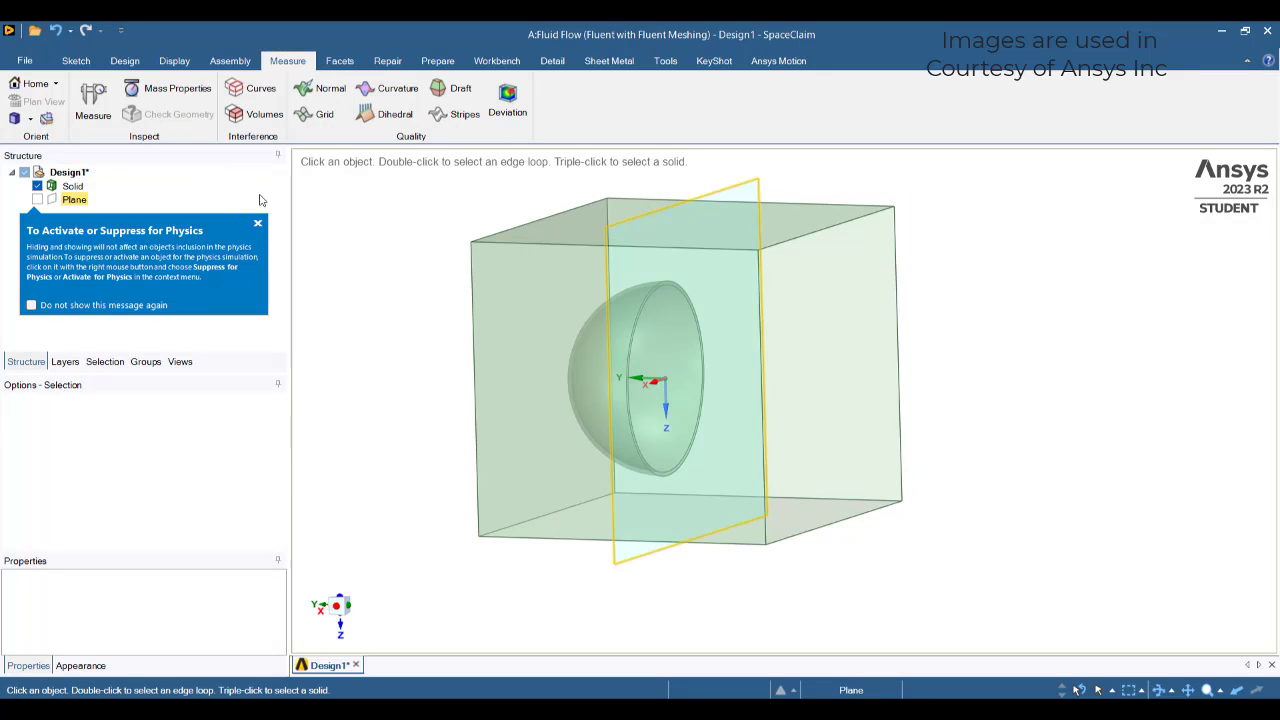
{"action": "left_click", "coordinate": [257, 223]}
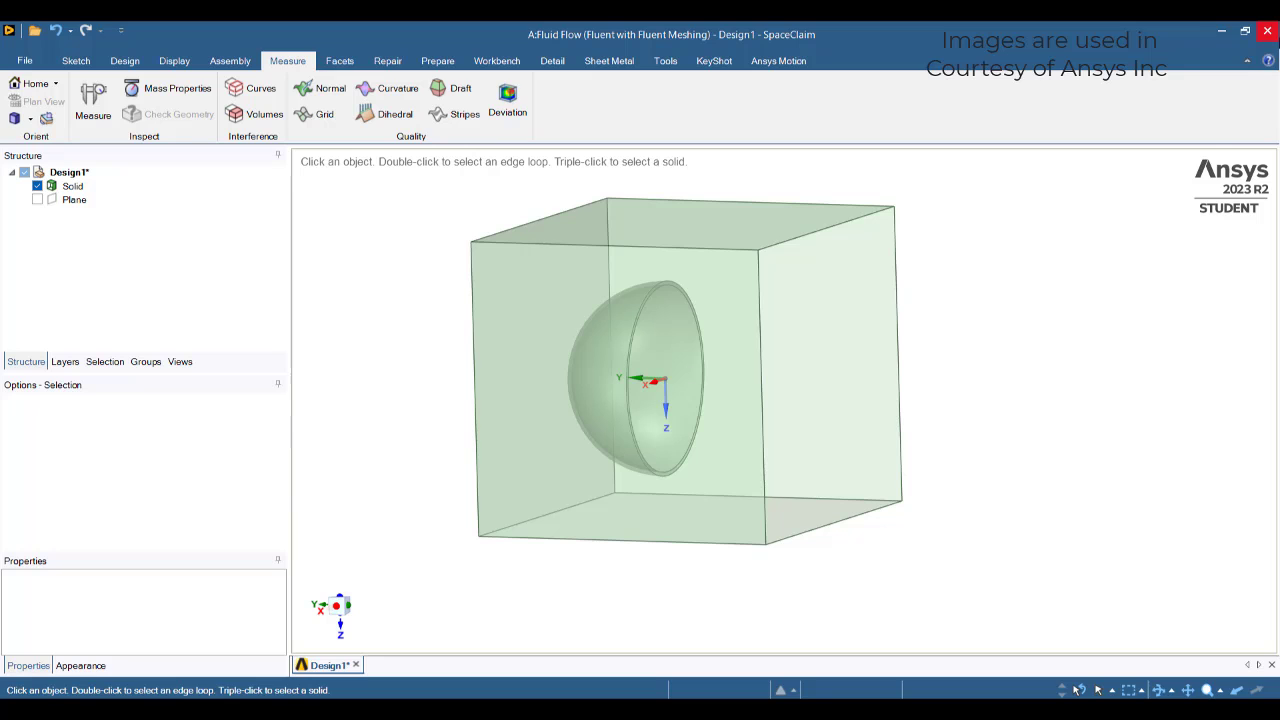
Switch to Workbench, reopen the geometry in SpaceClaim, and hide the block's front X face
{"action": "left_click", "coordinate": [1221, 31]}
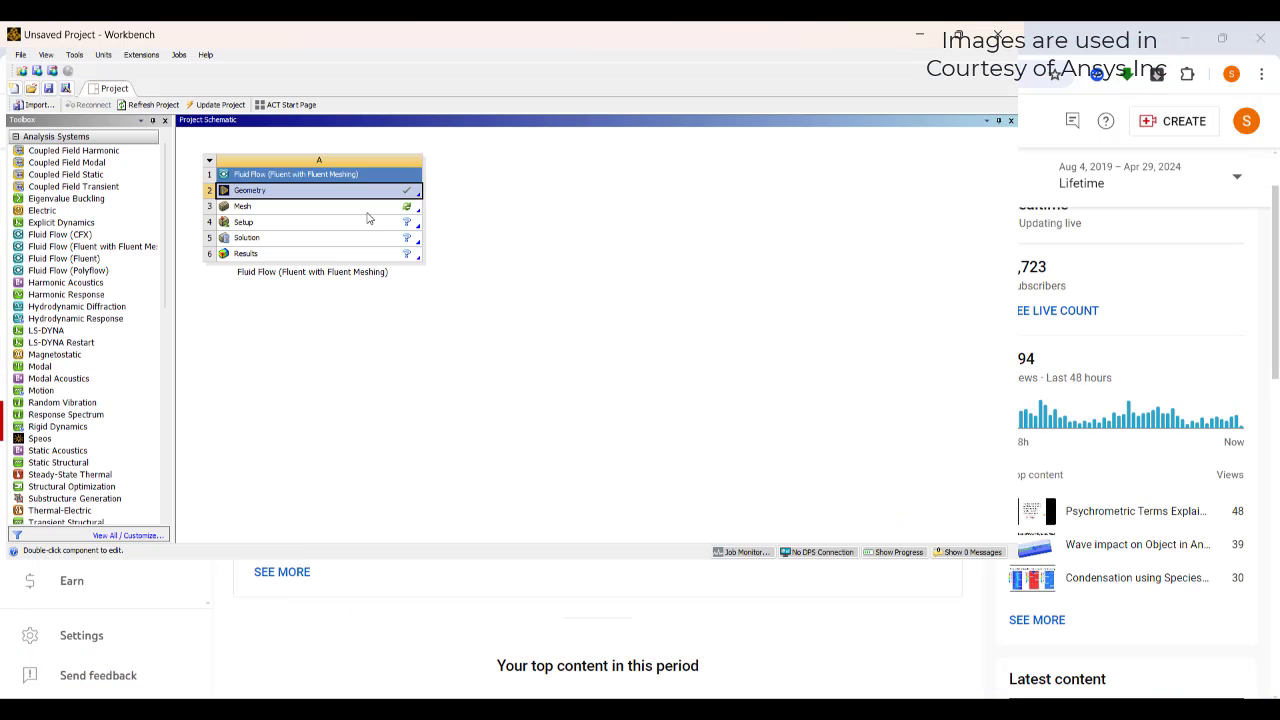
{"action": "double_click", "coordinate": [369, 196]}
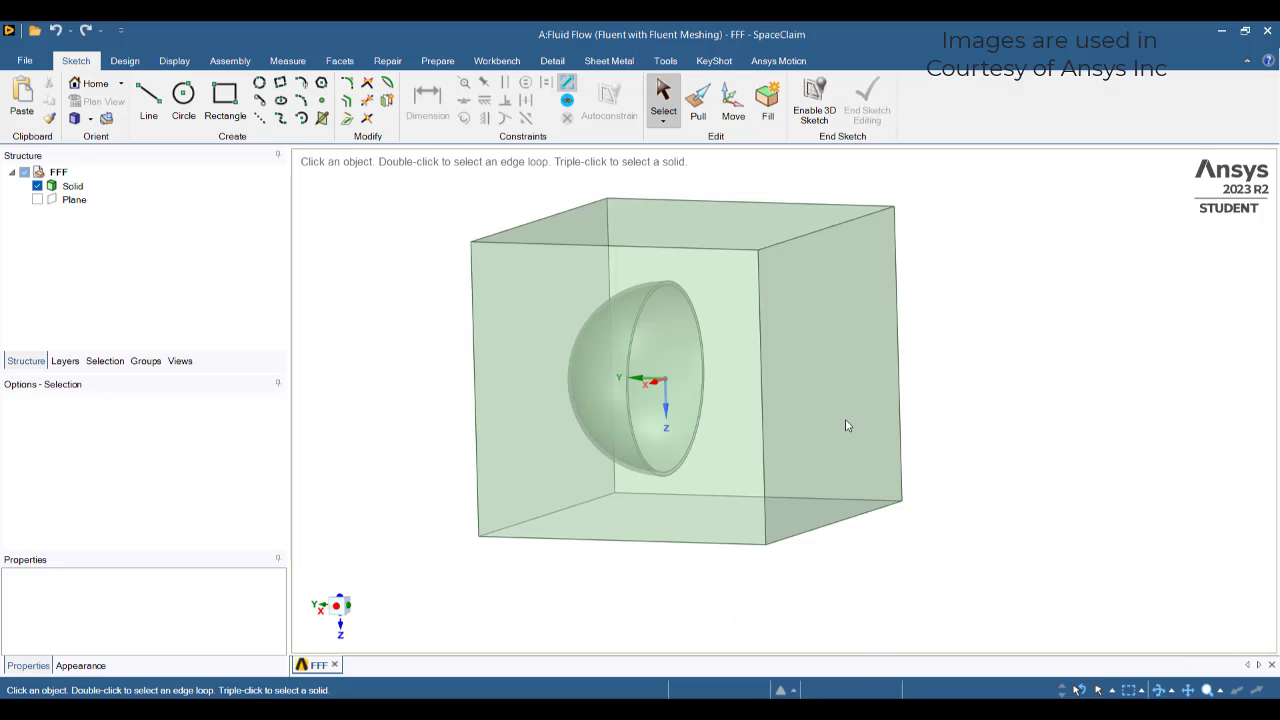
{"action": "left_click", "coordinate": [677, 456]}
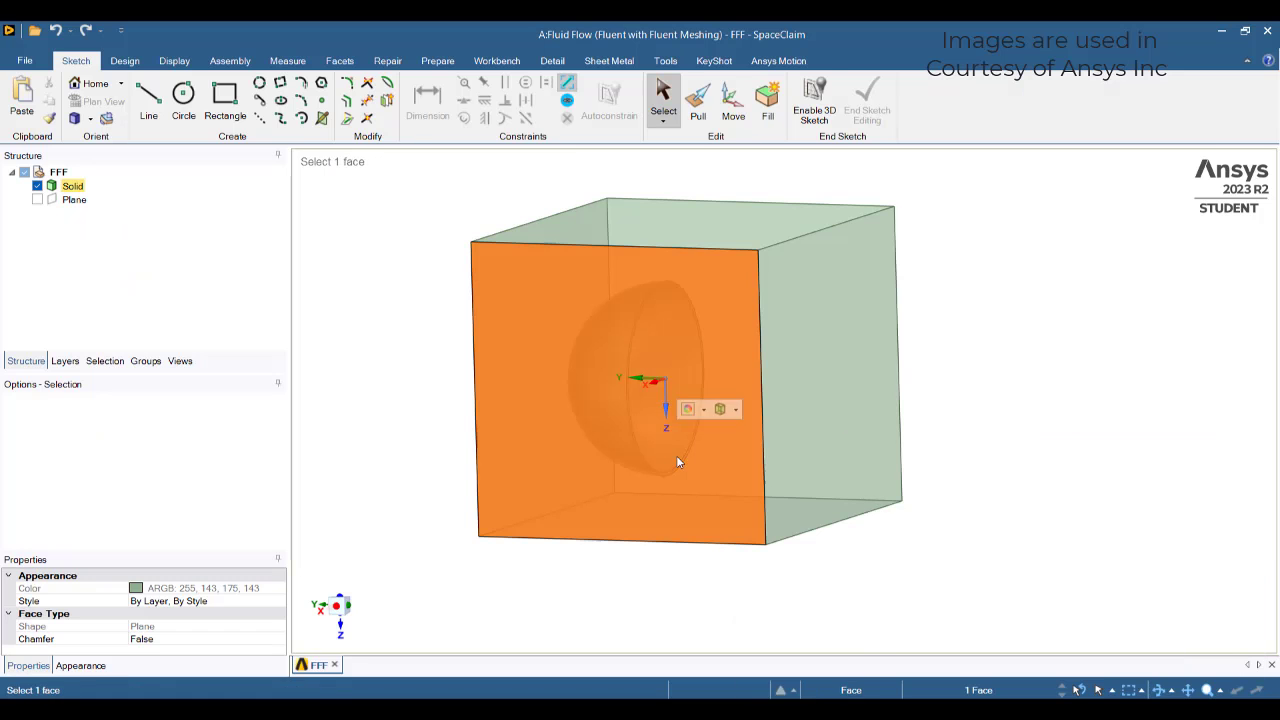
{"action": "right_click", "coordinate": [677, 456]}
{"action": "mouse_move", "coordinate": [745, 282]}
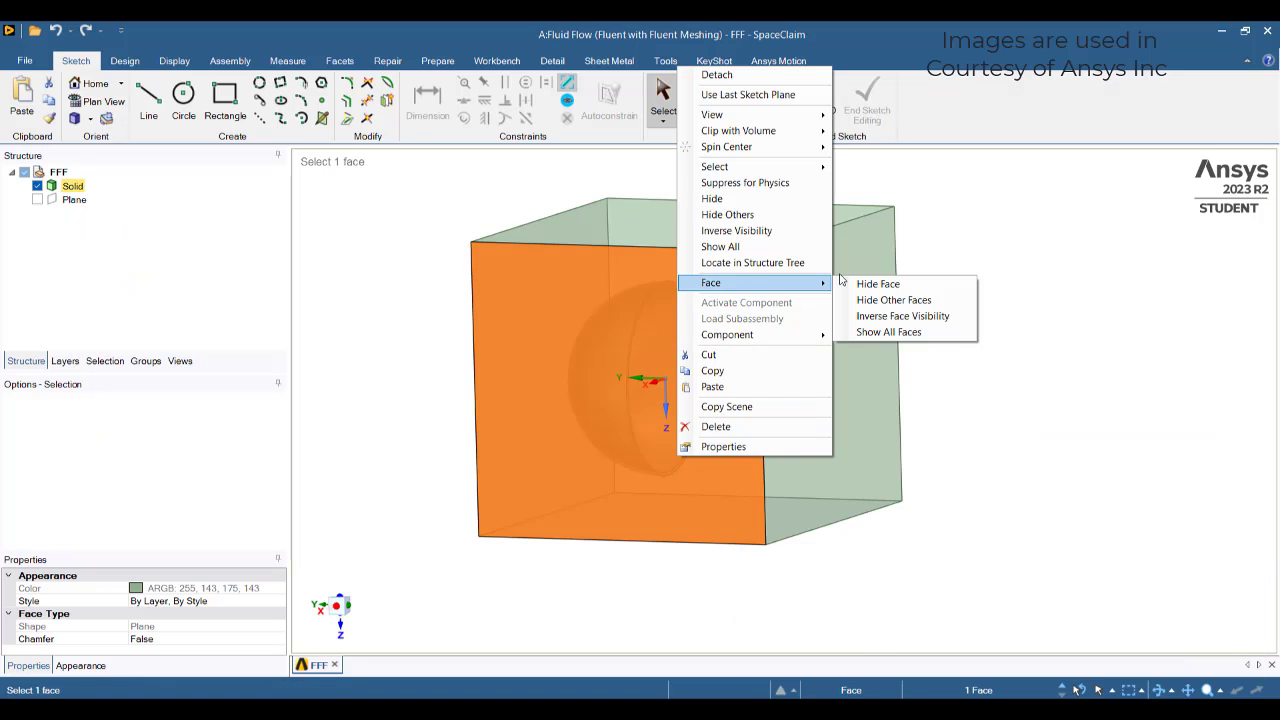
{"action": "left_click", "coordinate": [858, 281]}
Create a named selection called Wall_Spray from the inner spherical face of the cavity
{"action": "left_click", "coordinate": [660, 345]}
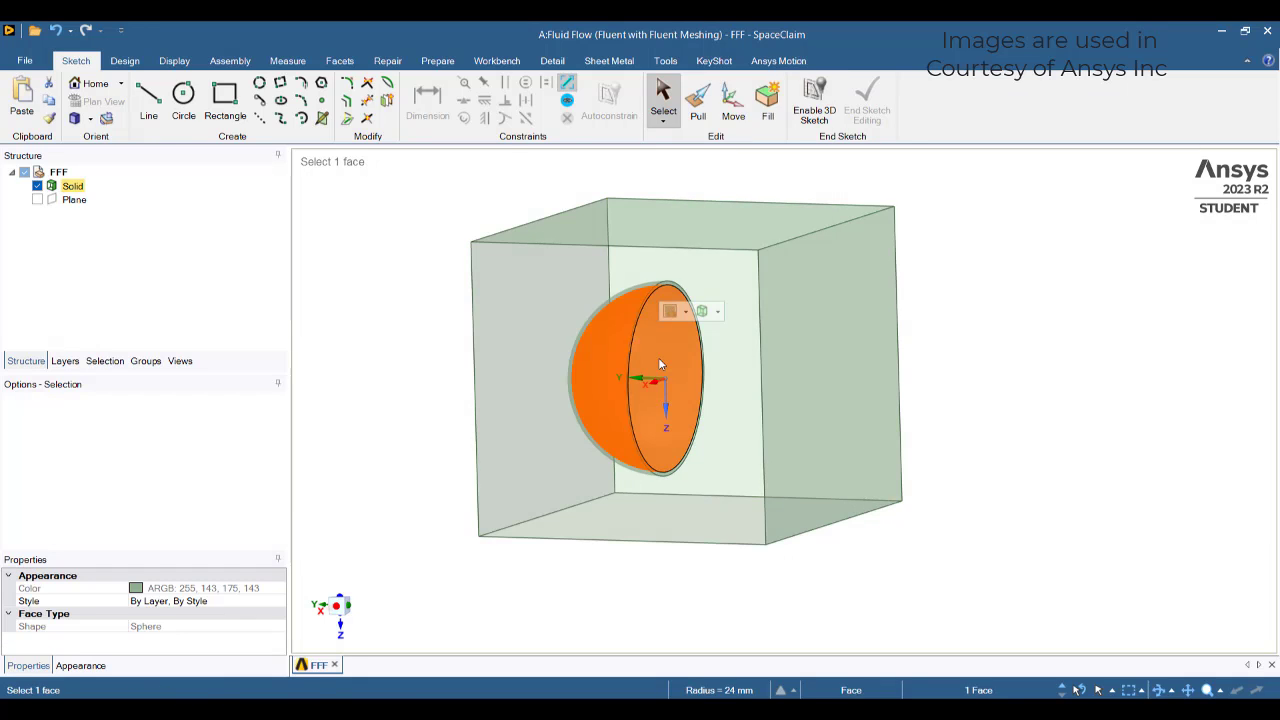
{"action": "left_click", "coordinate": [145, 361]}
{"action": "left_click", "coordinate": [36, 173]}
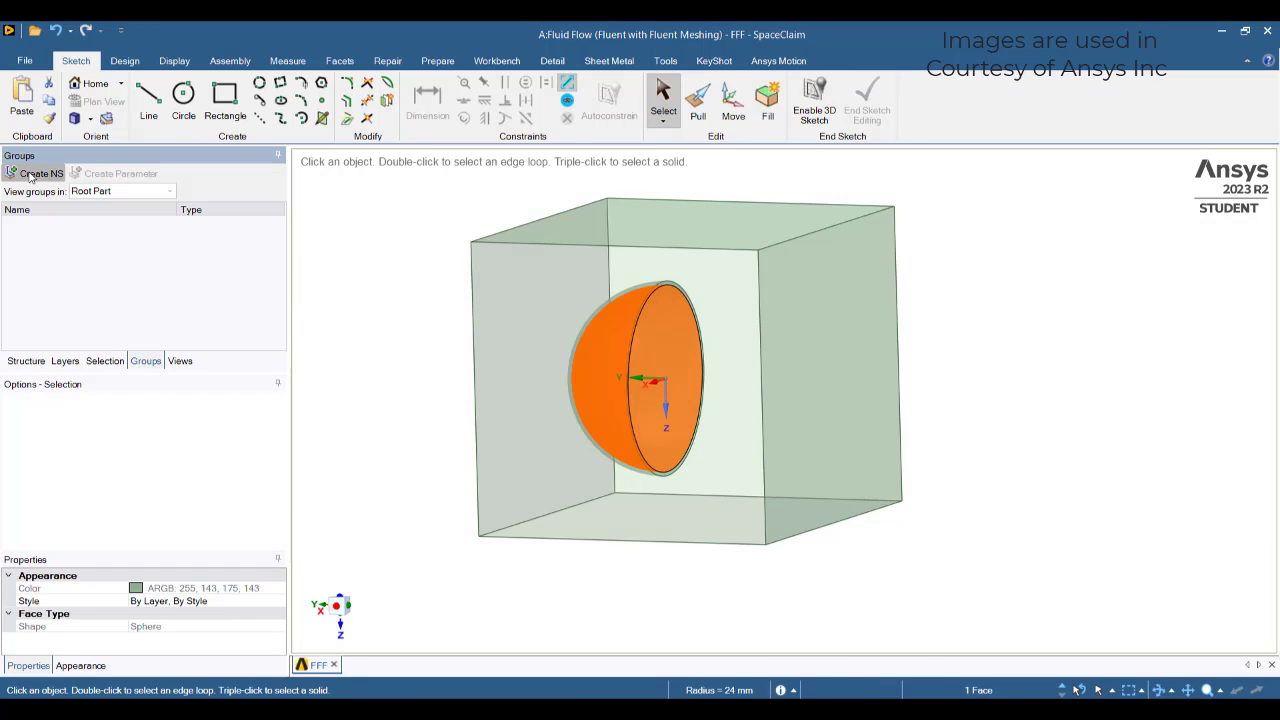
{"action": "key", "text": "shift"}
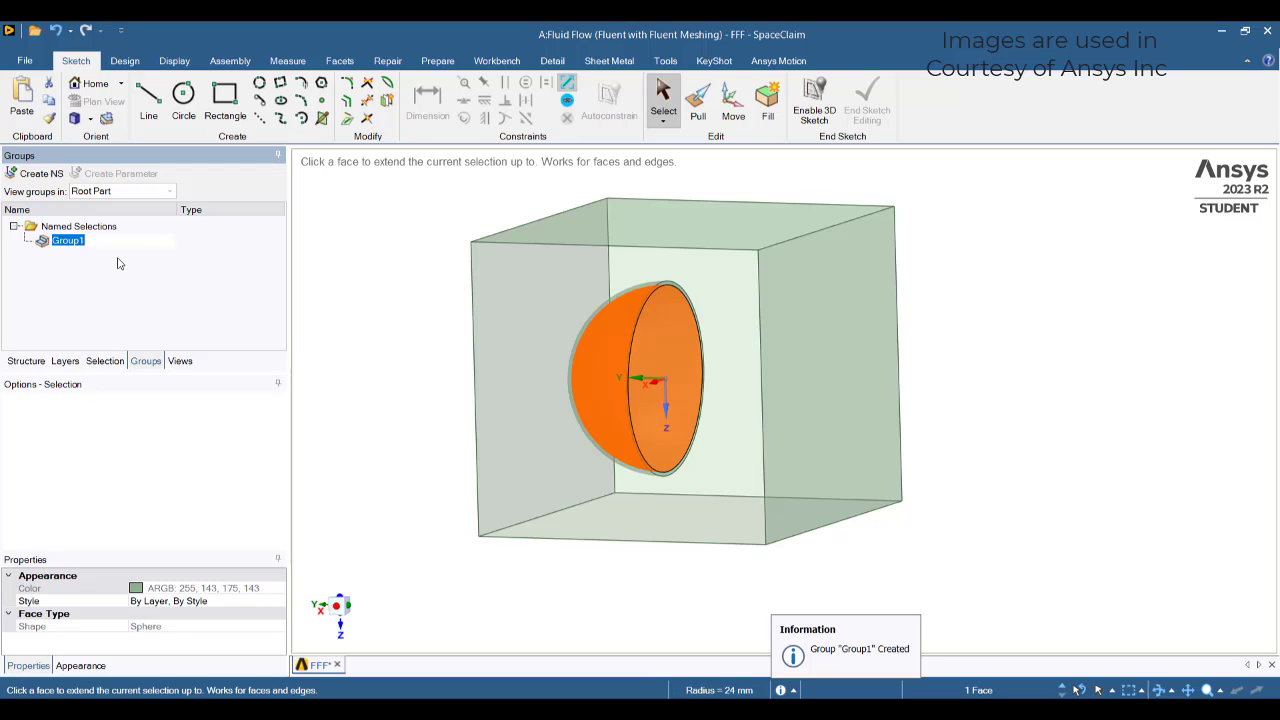
{"action": "type", "text": "Well"}
{"action": "type", "text": "_Spray"}
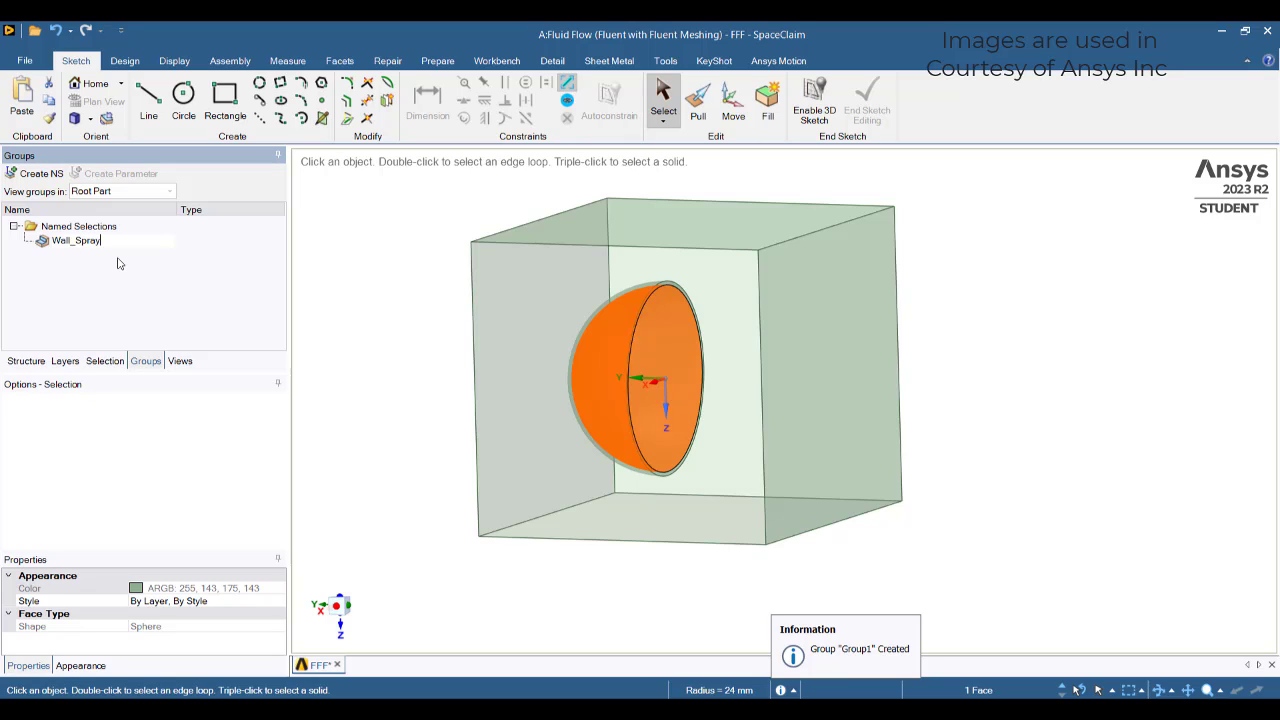
{"action": "left_click", "coordinate": [437, 428]}
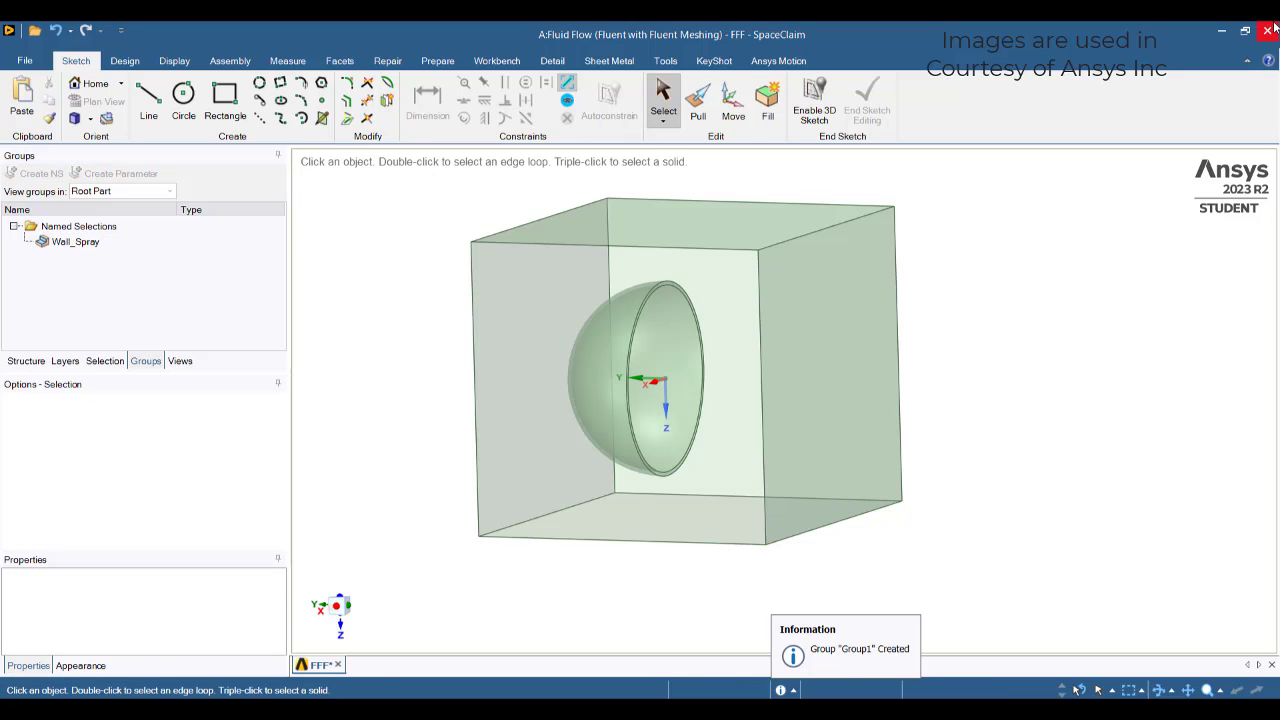
Close SpaceClaim and start Fluent Meshing from the Workbench Mesh cell with the meshing processes raised by one
{"action": "left_click", "coordinate": [1265, 32]}
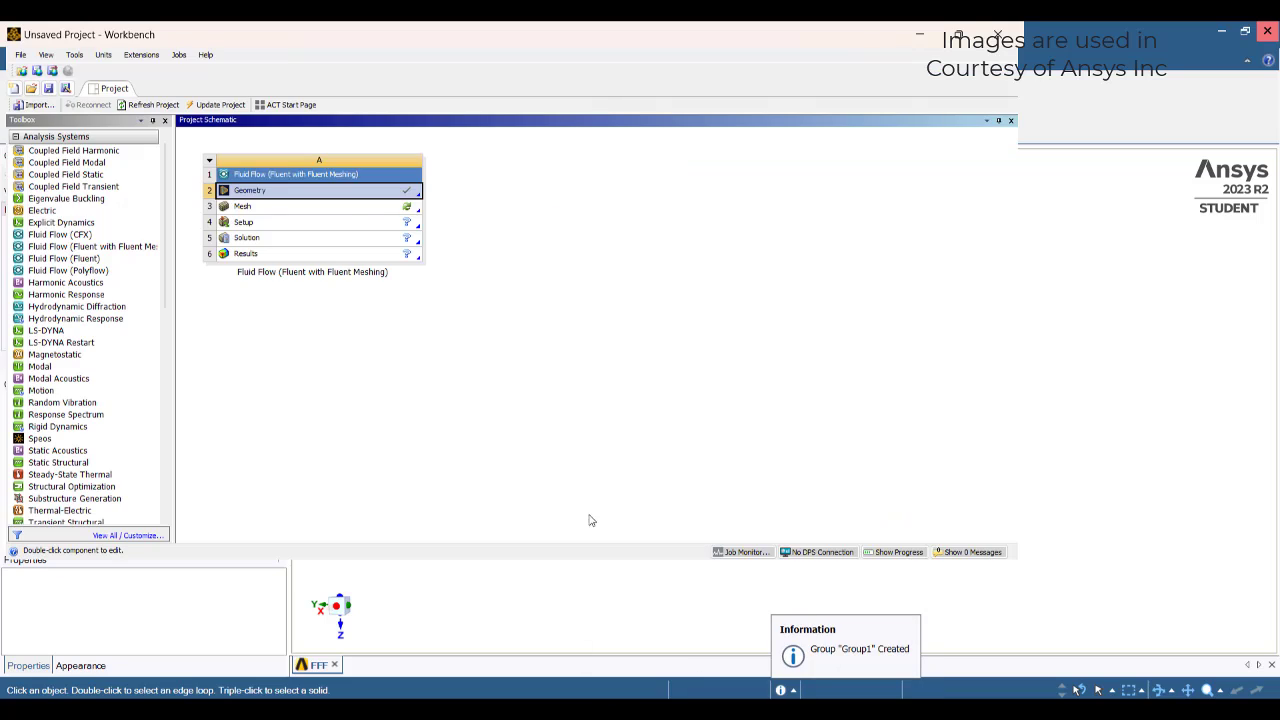
{"action": "left_click", "coordinate": [350, 210]}
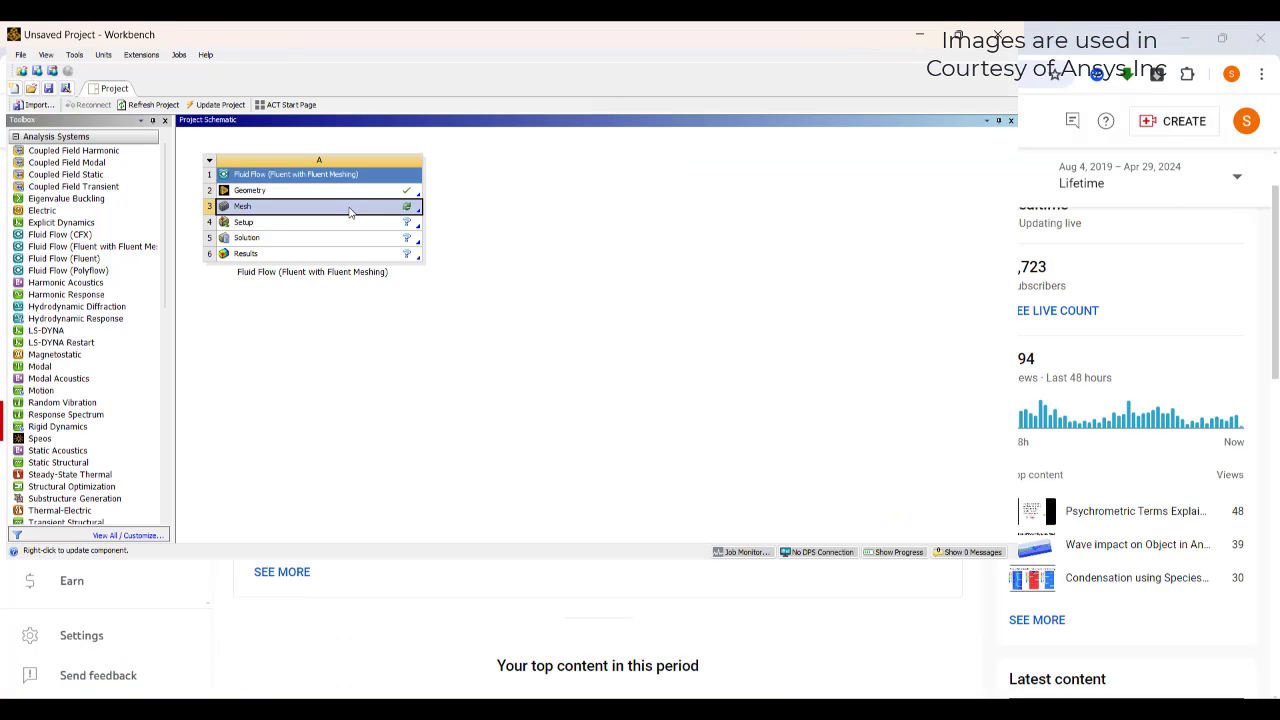
{"action": "double_click", "coordinate": [350, 210]}
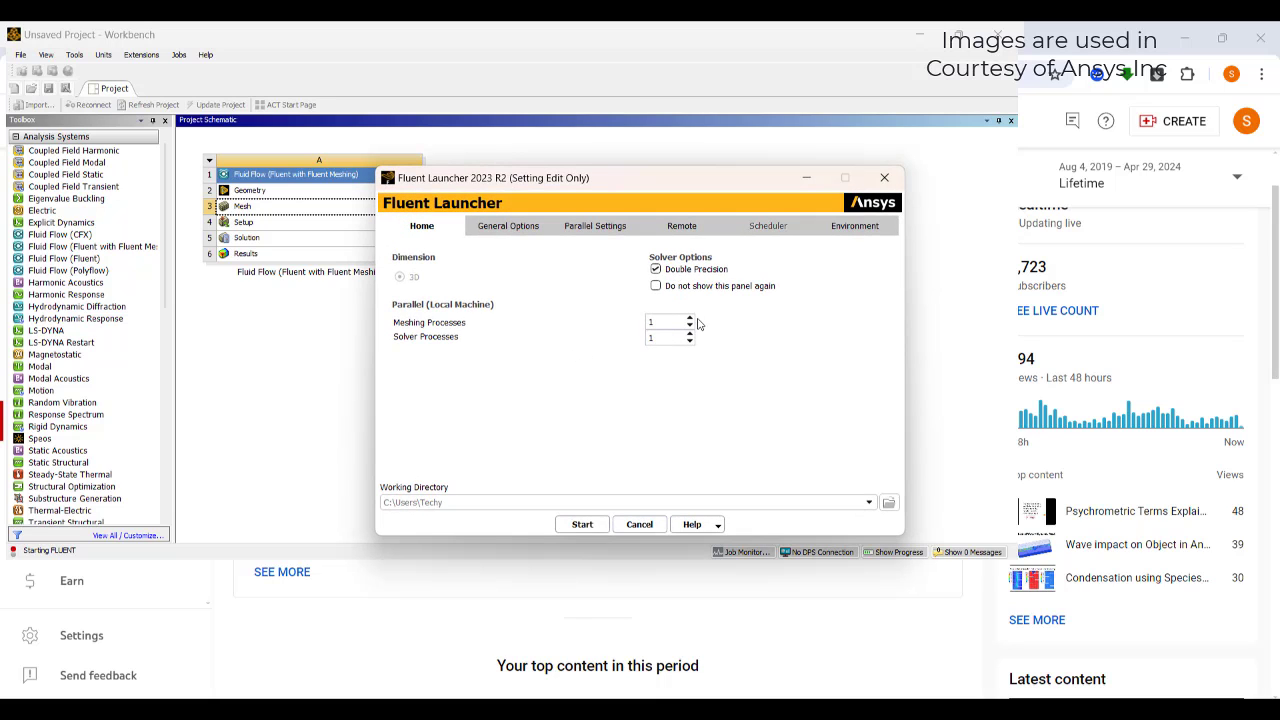
{"action": "left_click", "coordinate": [689, 319]}
{"action": "left_click", "coordinate": [580, 524]}
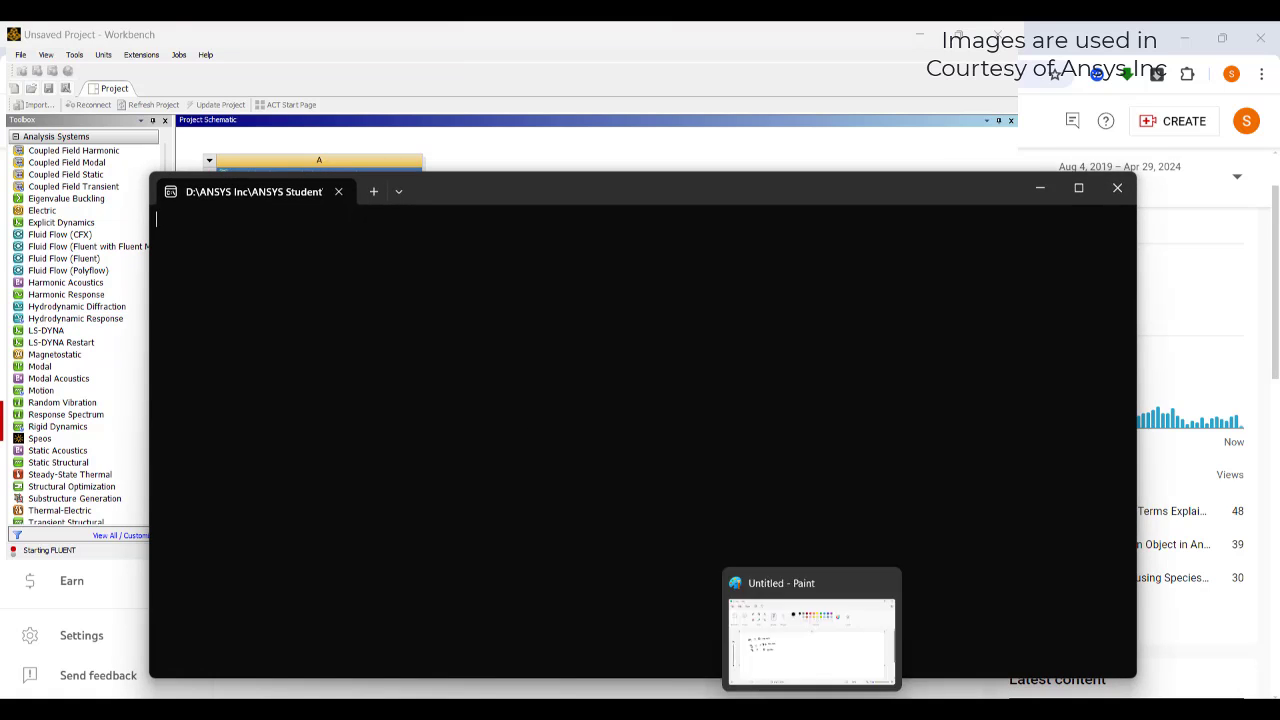
Switch to Paint, minimise the Fluent window, and handwrite 5 mm/sec beside the coordinates
{"action": "left_click", "coordinate": [808, 635]}
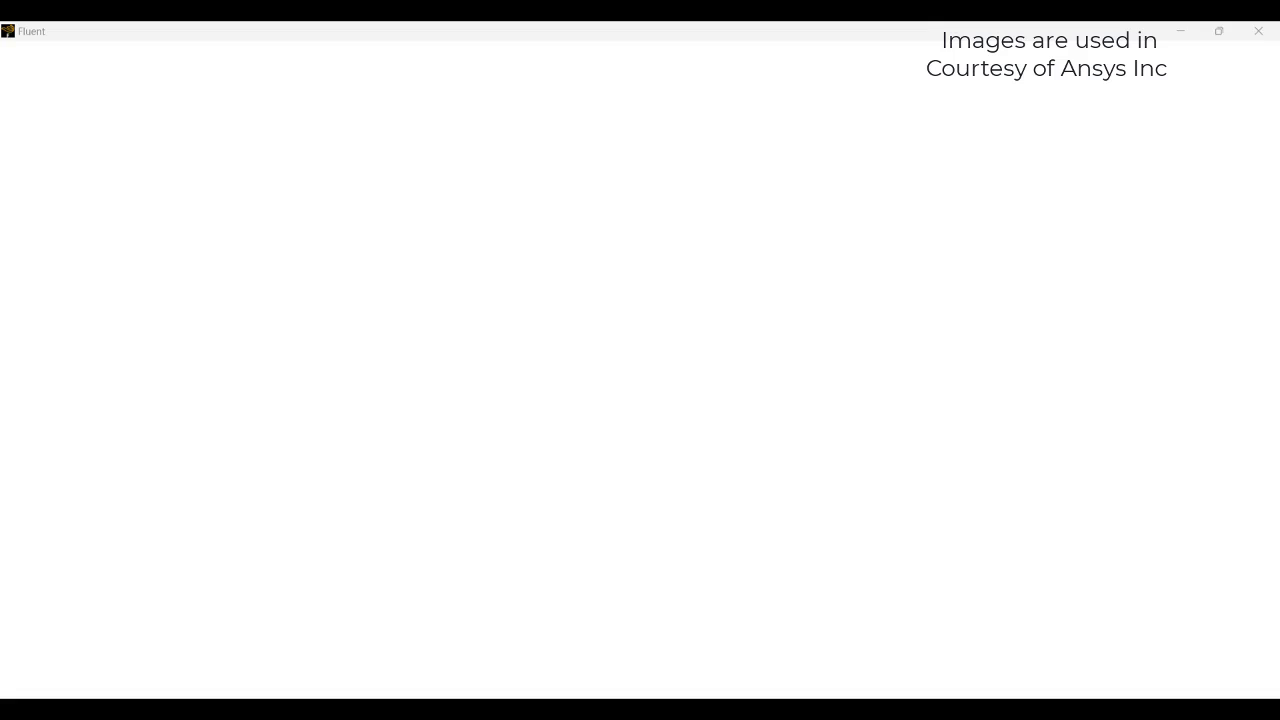
{"action": "left_click", "coordinate": [1183, 35]}
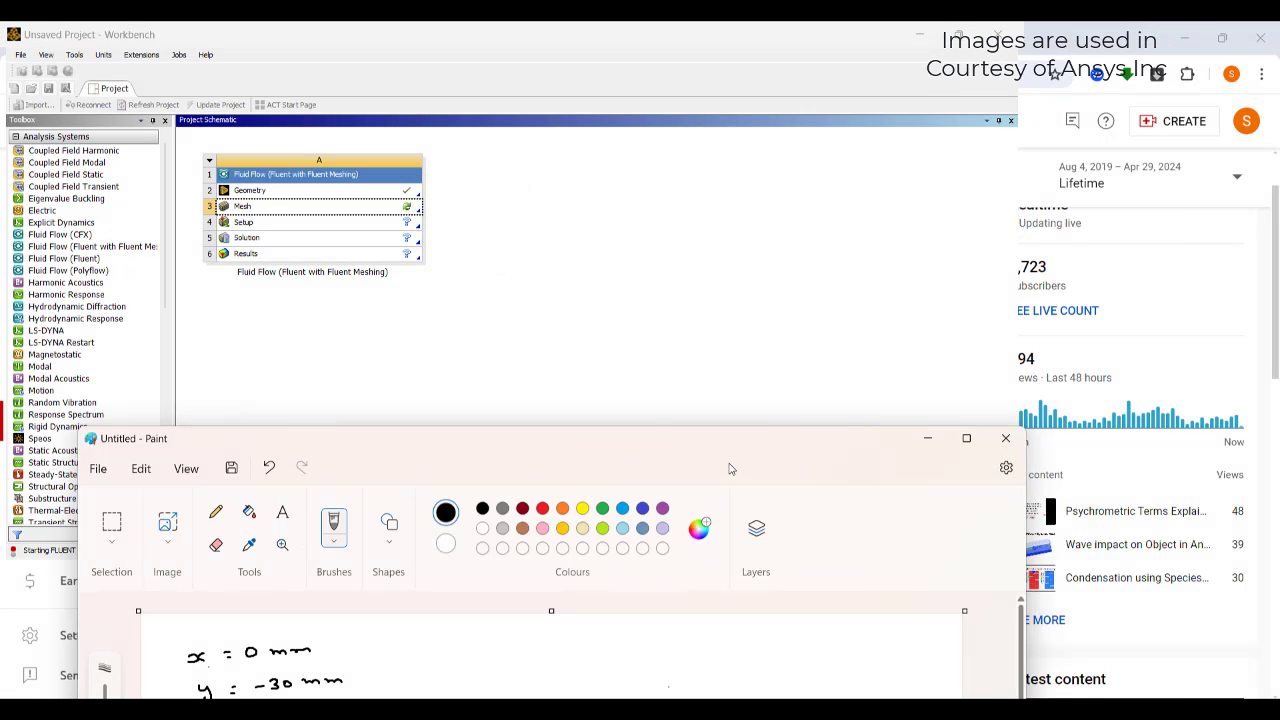
{"action": "left_click_drag", "start_coordinate": [733, 447], "coordinate": [855, 176]}
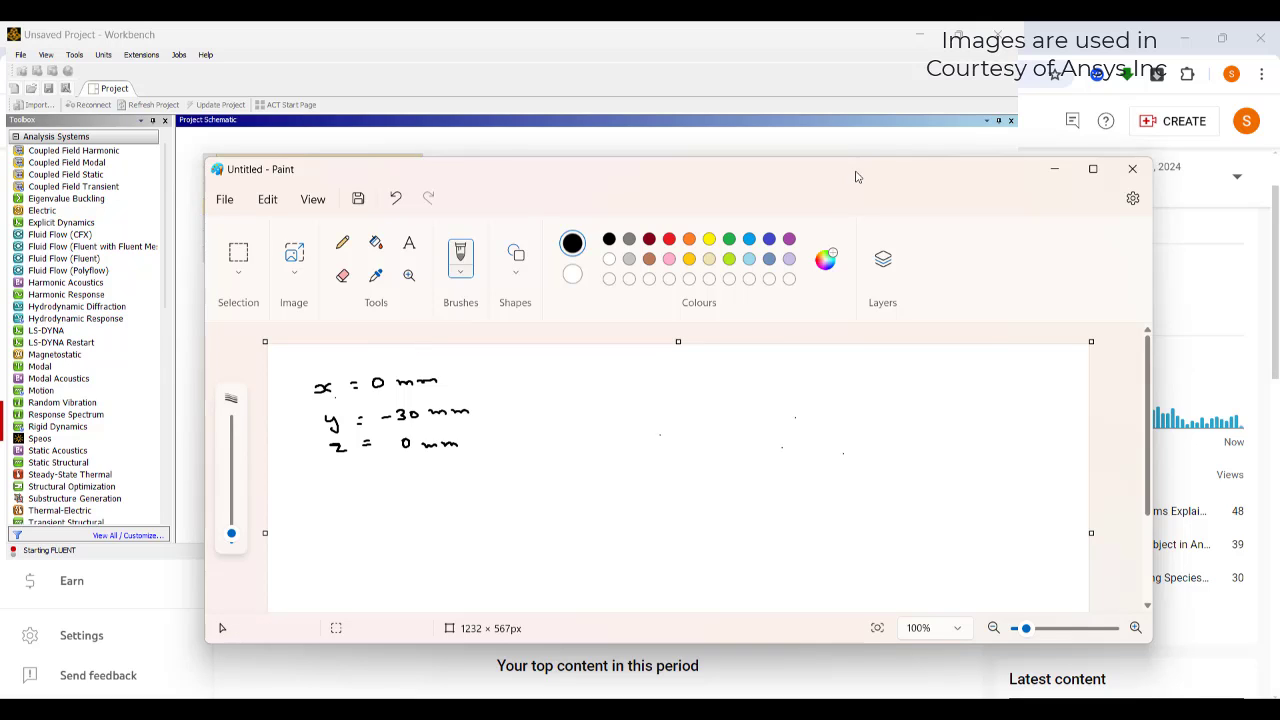
{"action": "left_click_drag", "start_coordinate": [642, 392], "coordinate": [636, 405]}
{"action": "mouse_move", "coordinate": [641, 392]}
{"action": "left_mouse_down"}
{"action": "mouse_move", "coordinate": [692, 400]}
{"action": "mouse_move", "coordinate": [701, 416]}
{"action": "mouse_move", "coordinate": [739, 407]}
{"action": "left_mouse_up"}
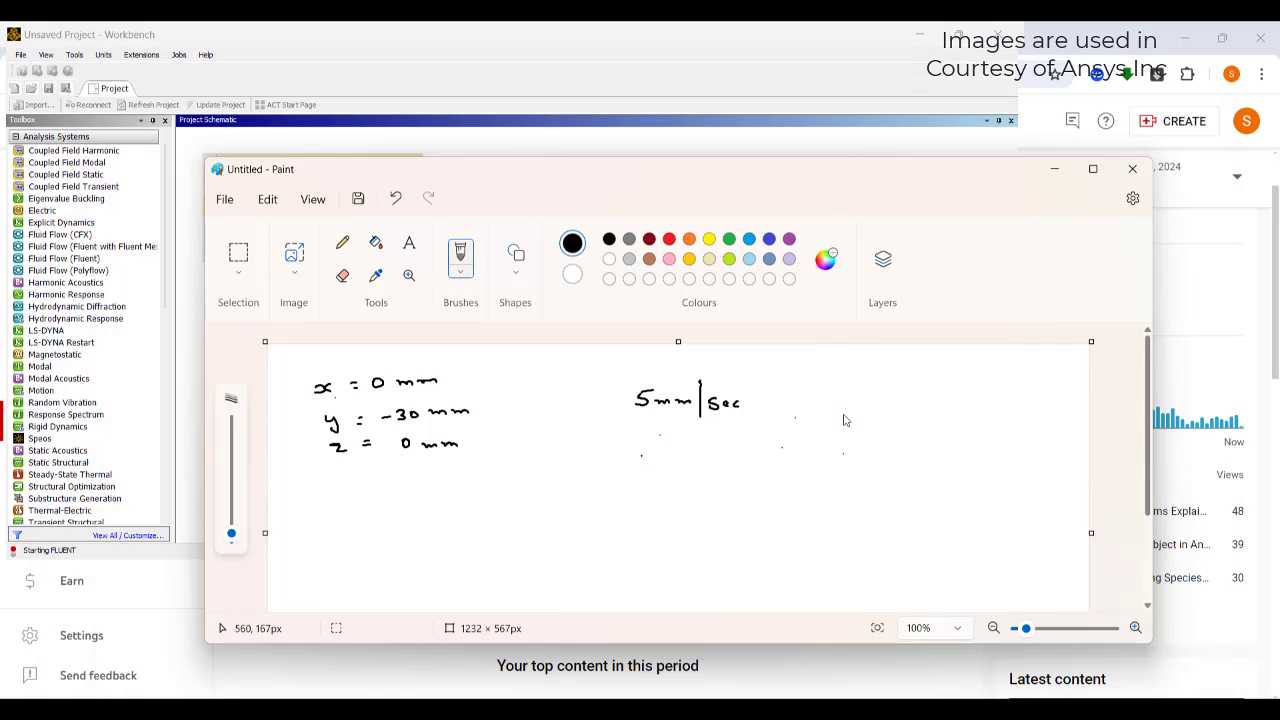
Handwrite the equation dx/dt = 5 mm/sec below the 5 mm/sec note
{"action": "mouse_move", "coordinate": [642, 447]}
{"action": "left_mouse_down"}
{"action": "mouse_move", "coordinate": [664, 452]}
{"action": "mouse_move", "coordinate": [618, 458]}
{"action": "mouse_move", "coordinate": [674, 464]}
{"action": "left_mouse_up"}
{"action": "left_click_drag", "start_coordinate": [637, 470], "coordinate": [622, 485]}
{"action": "mouse_move", "coordinate": [648, 470]}
{"action": "left_mouse_down"}
{"action": "mouse_move", "coordinate": [650, 484]}
{"action": "mouse_move", "coordinate": [695, 451]}
{"action": "left_mouse_up"}
{"action": "left_click_drag", "start_coordinate": [686, 456], "coordinate": [695, 456]}
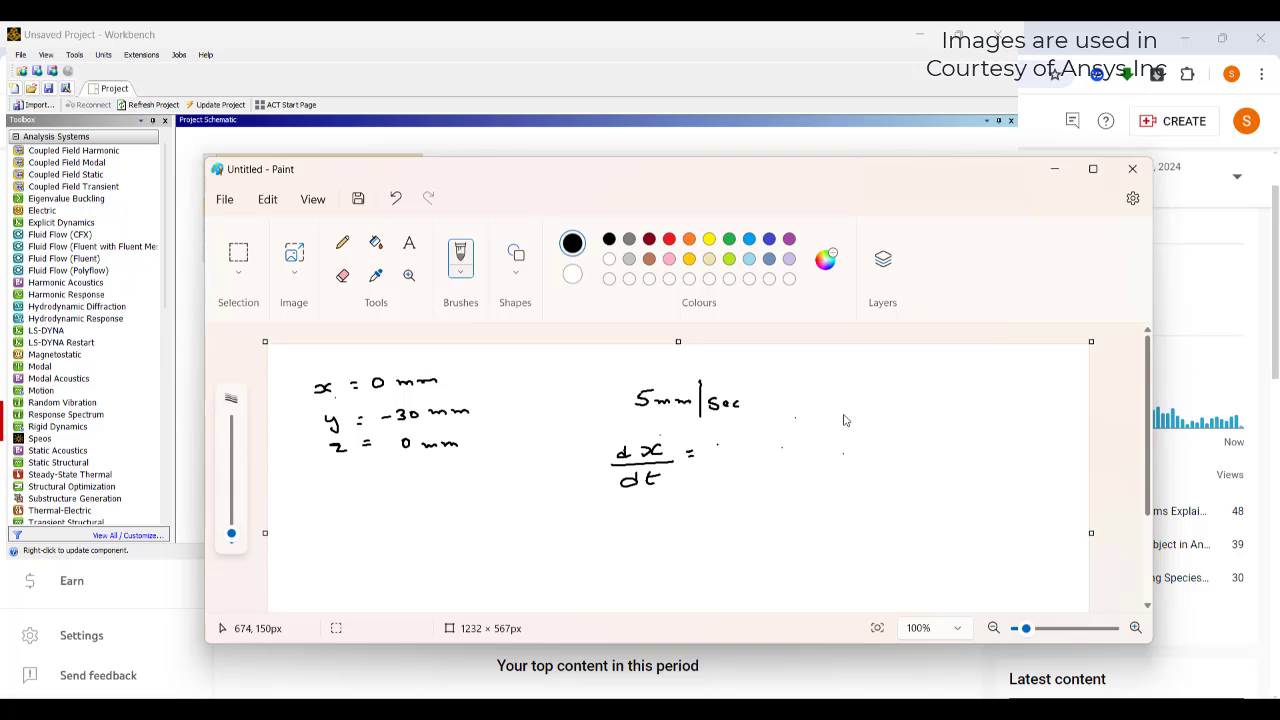
{"action": "left_click_drag", "start_coordinate": [722, 440], "coordinate": [719, 454]}
{"action": "mouse_move", "coordinate": [724, 440]}
{"action": "left_mouse_down"}
{"action": "mouse_move", "coordinate": [805, 465]}
{"action": "mouse_move", "coordinate": [818, 456]}
{"action": "left_mouse_up"}
{"action": "left_click_drag", "start_coordinate": [834, 450], "coordinate": [838, 456]}
{"action": "left_click", "coordinate": [851, 454]}
Handwrite the integral x = ∫5 dt and its evaluation from 0 to 1 as 5[1-0] below the derivative
{"action": "mouse_move", "coordinate": [620, 518]}
{"action": "left_mouse_down"}
{"action": "mouse_move", "coordinate": [692, 522]}
{"action": "mouse_move", "coordinate": [667, 533]}
{"action": "mouse_move", "coordinate": [743, 518]}
{"action": "left_mouse_up"}
{"action": "left_click_drag", "start_coordinate": [738, 511], "coordinate": [748, 508]}
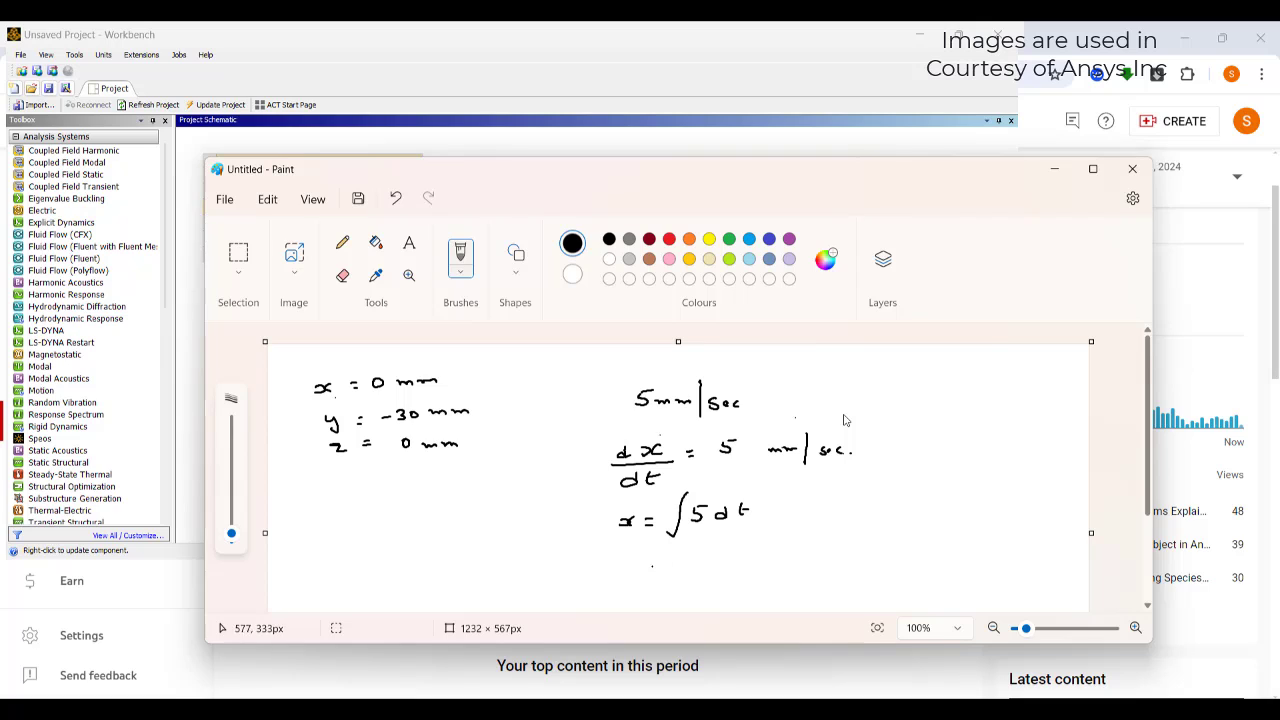
{"action": "mouse_move", "coordinate": [789, 507]}
{"action": "left_mouse_down"}
{"action": "mouse_move", "coordinate": [832, 520]}
{"action": "mouse_move", "coordinate": [824, 538]}
{"action": "left_mouse_up"}
{"action": "left_click_drag", "start_coordinate": [856, 498], "coordinate": [848, 514]}
{"action": "mouse_move", "coordinate": [853, 497]}
{"action": "left_mouse_down"}
{"action": "mouse_move", "coordinate": [876, 496]}
{"action": "mouse_move", "coordinate": [884, 517]}
{"action": "mouse_move", "coordinate": [920, 504]}
{"action": "mouse_move", "coordinate": [928, 514]}
{"action": "left_mouse_up"}
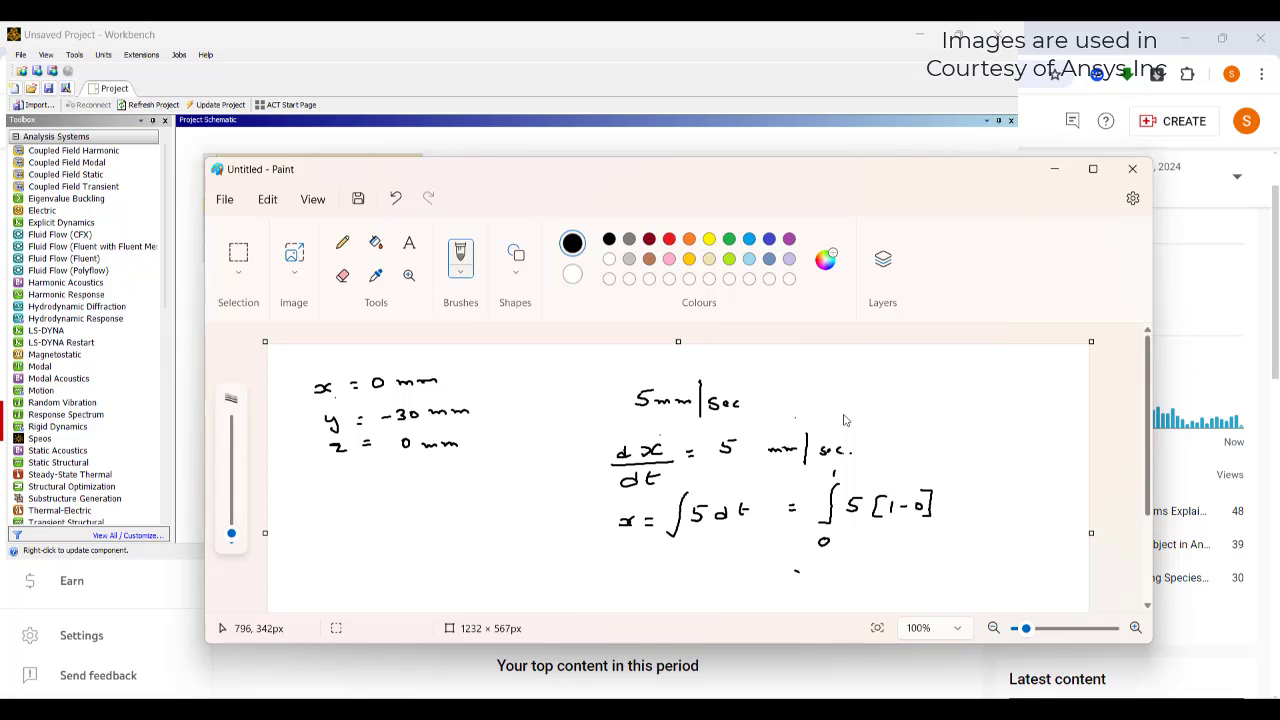
Write the evaluated result 5 mm and the general form 5*[T-0] = 5×T below the integral
{"action": "mouse_move", "coordinate": [836, 566]}
{"action": "left_mouse_down"}
{"action": "mouse_move", "coordinate": [829, 576]}
{"action": "mouse_move", "coordinate": [862, 572]}
{"action": "left_mouse_up"}
{"action": "mouse_move", "coordinate": [658, 563]}
{"action": "left_mouse_down"}
{"action": "mouse_move", "coordinate": [700, 578]}
{"action": "mouse_move", "coordinate": [730, 565]}
{"action": "left_mouse_up"}
{"action": "left_click_drag", "start_coordinate": [737, 559], "coordinate": [748, 577]}
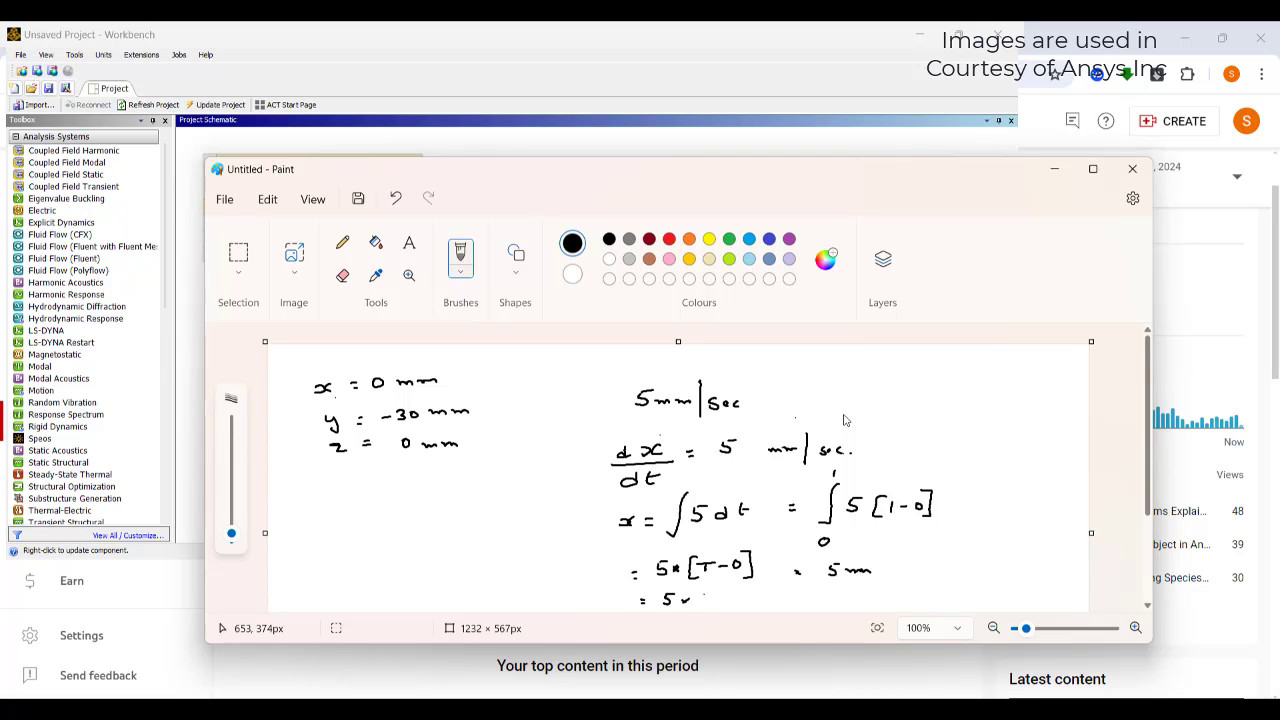
{"action": "left_click_drag", "start_coordinate": [697, 591], "coordinate": [710, 592]}
Handwrite the position formula x = 5×T = 5×Current time below the x, y and z coordinates
{"action": "left_click_drag", "start_coordinate": [298, 508], "coordinate": [334, 507]}
{"action": "mouse_move", "coordinate": [326, 514]}
{"action": "left_mouse_down"}
{"action": "mouse_move", "coordinate": [353, 505]}
{"action": "mouse_move", "coordinate": [344, 513]}
{"action": "left_mouse_up"}
{"action": "left_click_drag", "start_coordinate": [344, 496], "coordinate": [396, 493]}
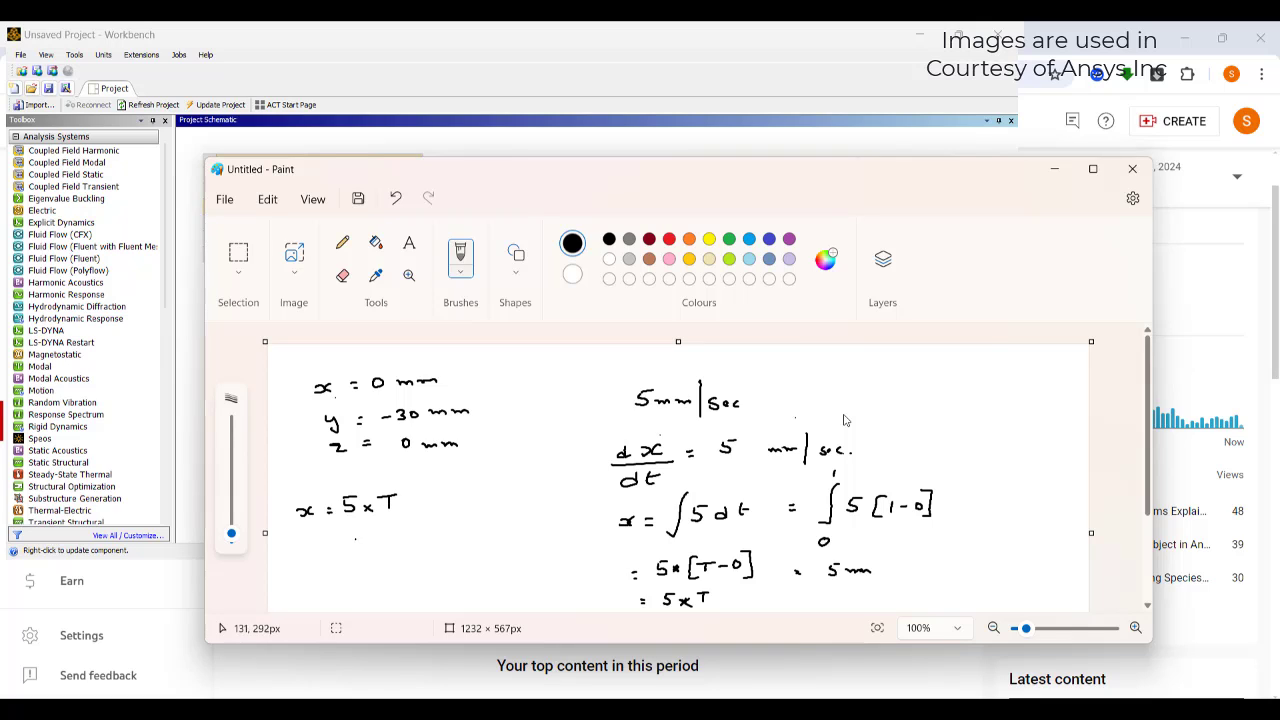
{"action": "left_click_drag", "start_coordinate": [364, 534], "coordinate": [366, 542]}
{"action": "left_click_drag", "start_coordinate": [364, 529], "coordinate": [392, 540]}
{"action": "left_click_drag", "start_coordinate": [392, 531], "coordinate": [383, 540]}
{"action": "mouse_move", "coordinate": [410, 530]}
{"action": "left_mouse_down"}
{"action": "mouse_move", "coordinate": [474, 533]}
{"action": "mouse_move", "coordinate": [500, 519]}
{"action": "left_mouse_up"}
{"action": "left_click_drag", "start_coordinate": [499, 523], "coordinate": [528, 529]}
{"action": "left_click", "coordinate": [536, 528]}
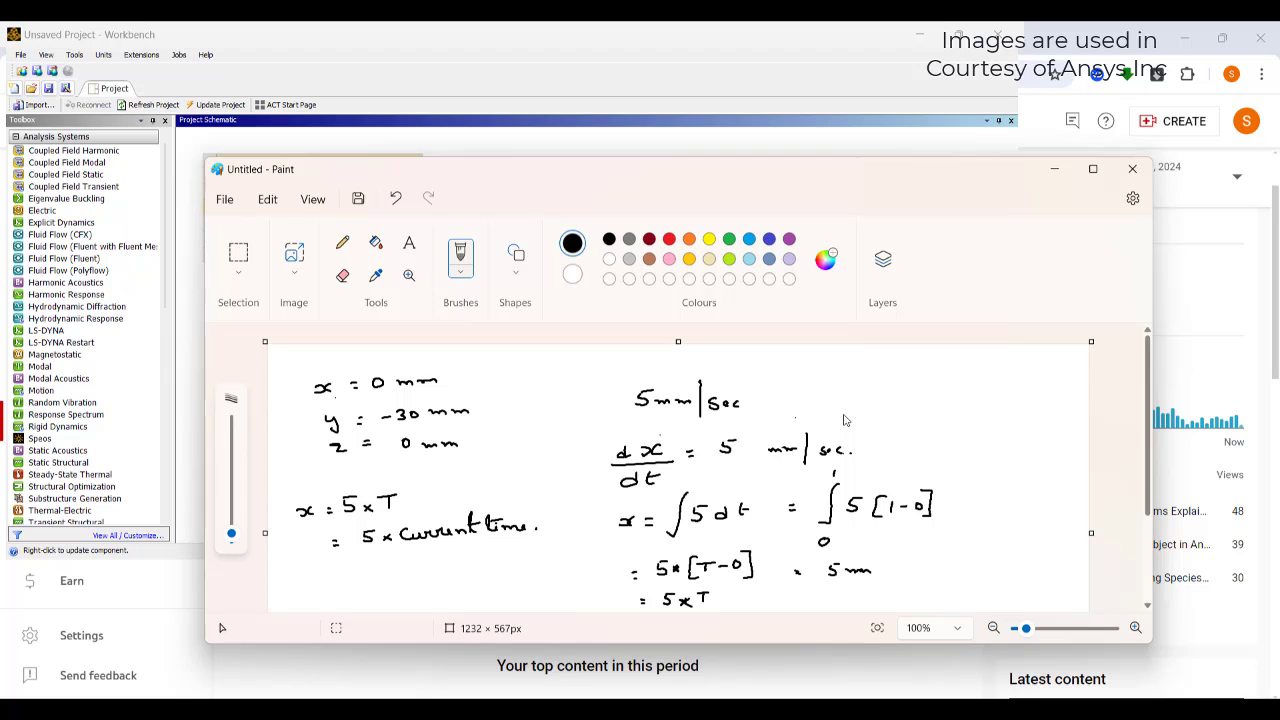
Minimise Paint to return to Fluent Meshing, import the geometry, and complete local sizing with no sizing added
{"action": "left_click", "coordinate": [1052, 168]}
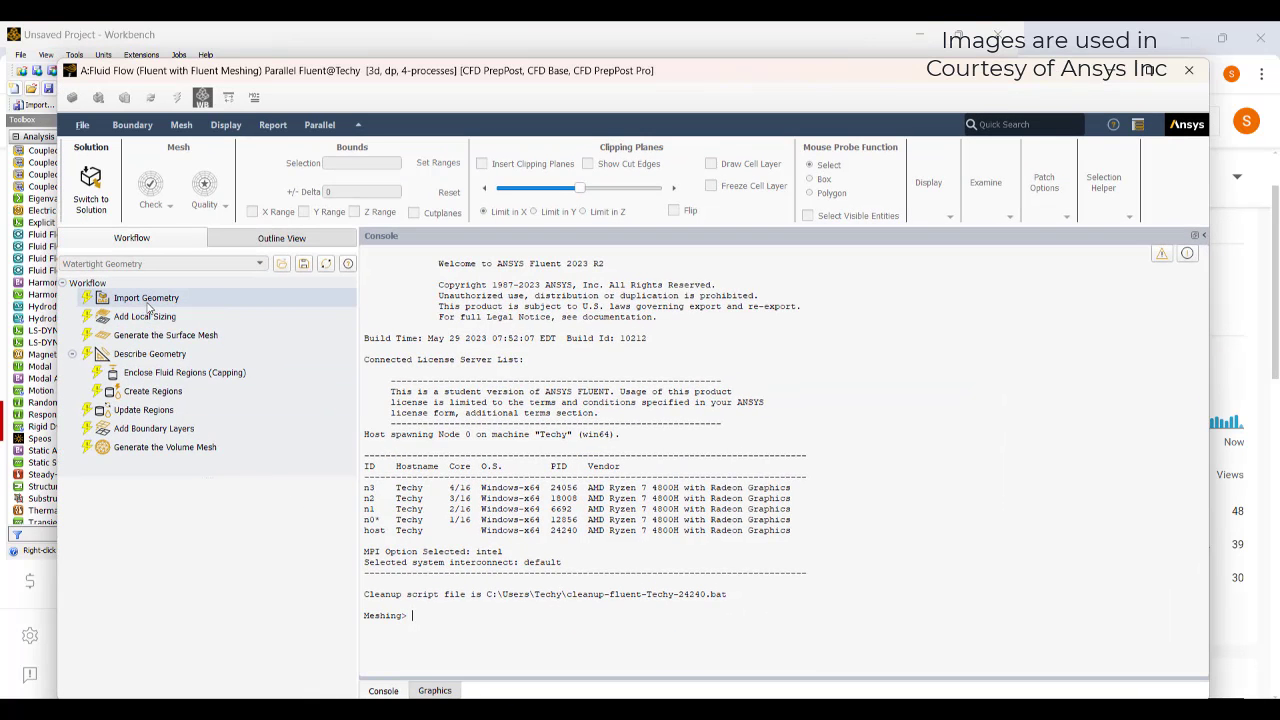
{"action": "left_click", "coordinate": [148, 305]}
{"action": "left_click", "coordinate": [150, 690]}
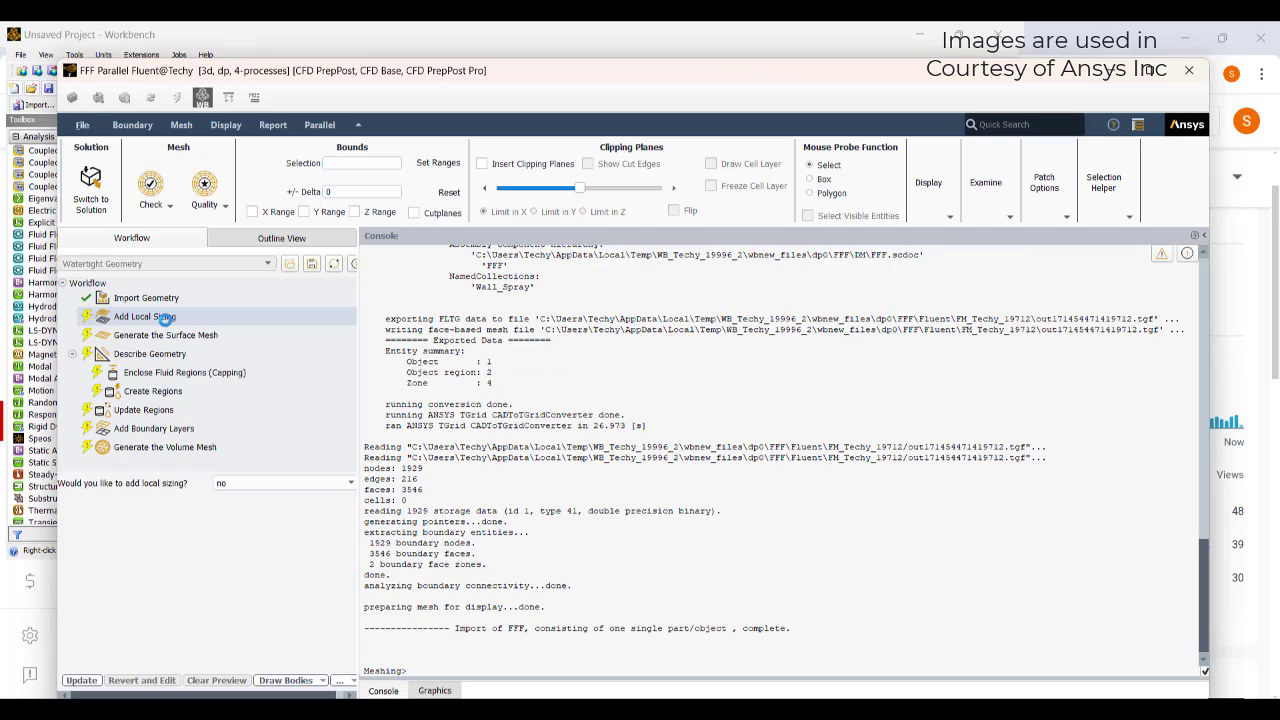
{"action": "left_click", "coordinate": [81, 680]}
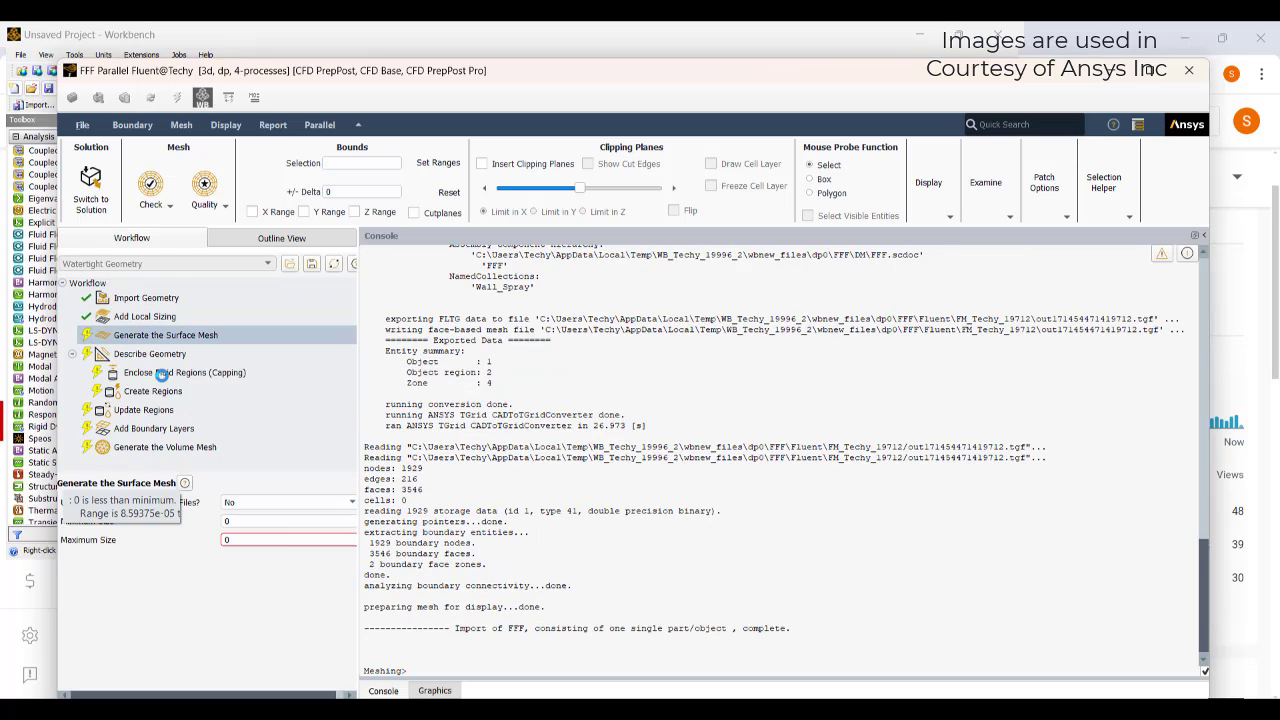
Generate the surface mesh with the Curvature size function, 0.001 m maximum size and 30° curvature normal angle
{"action": "left_click", "coordinate": [268, 547]}
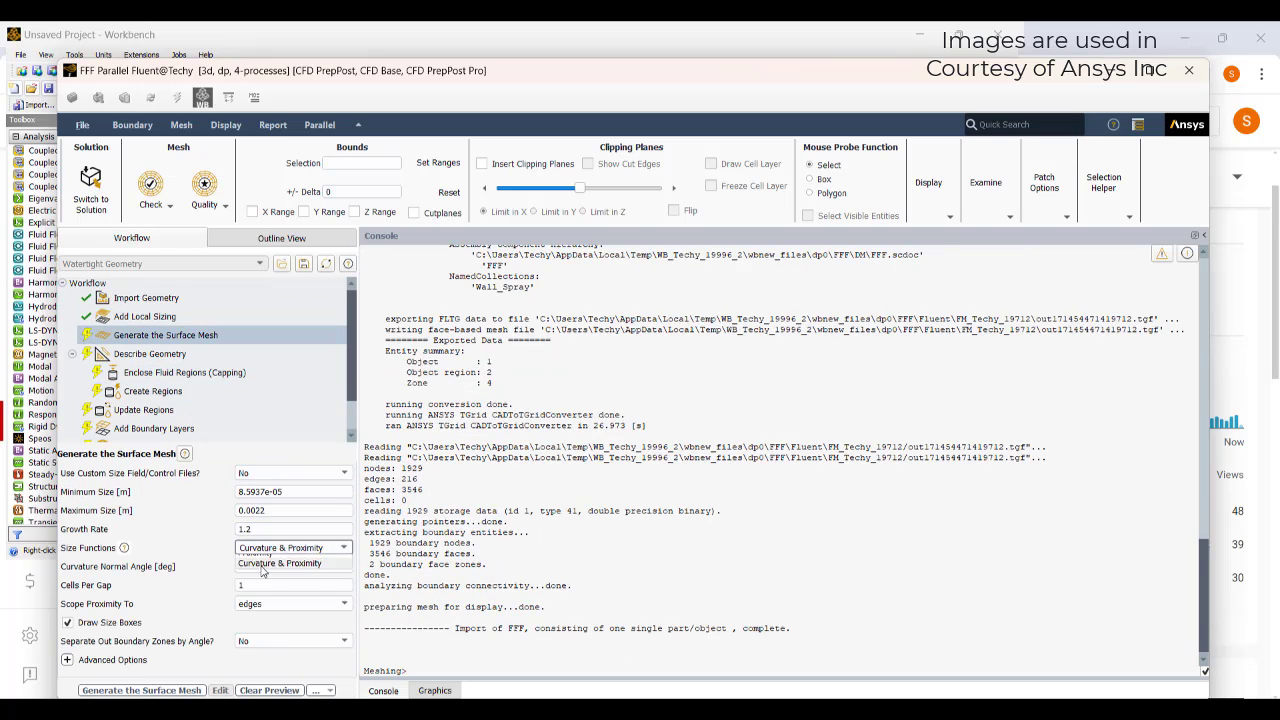
{"action": "left_click", "coordinate": [262, 557]}
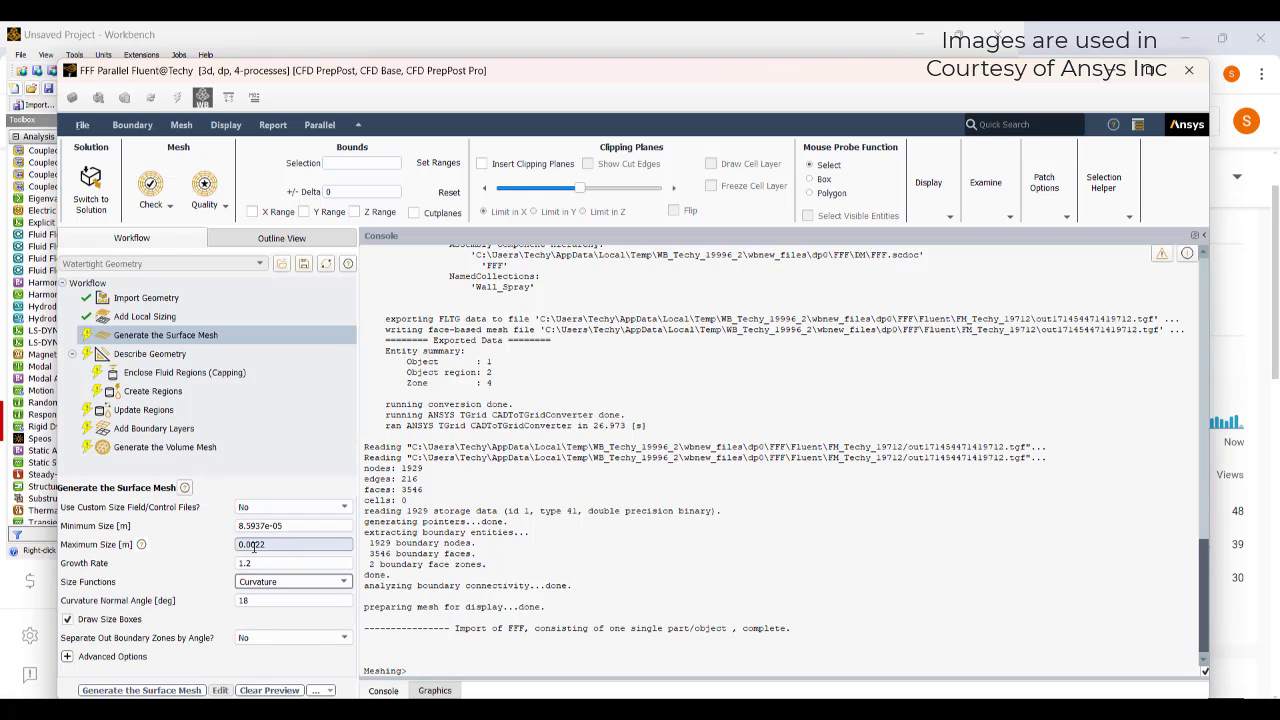
{"action": "left_click_drag", "start_coordinate": [254, 545], "coordinate": [293, 556]}
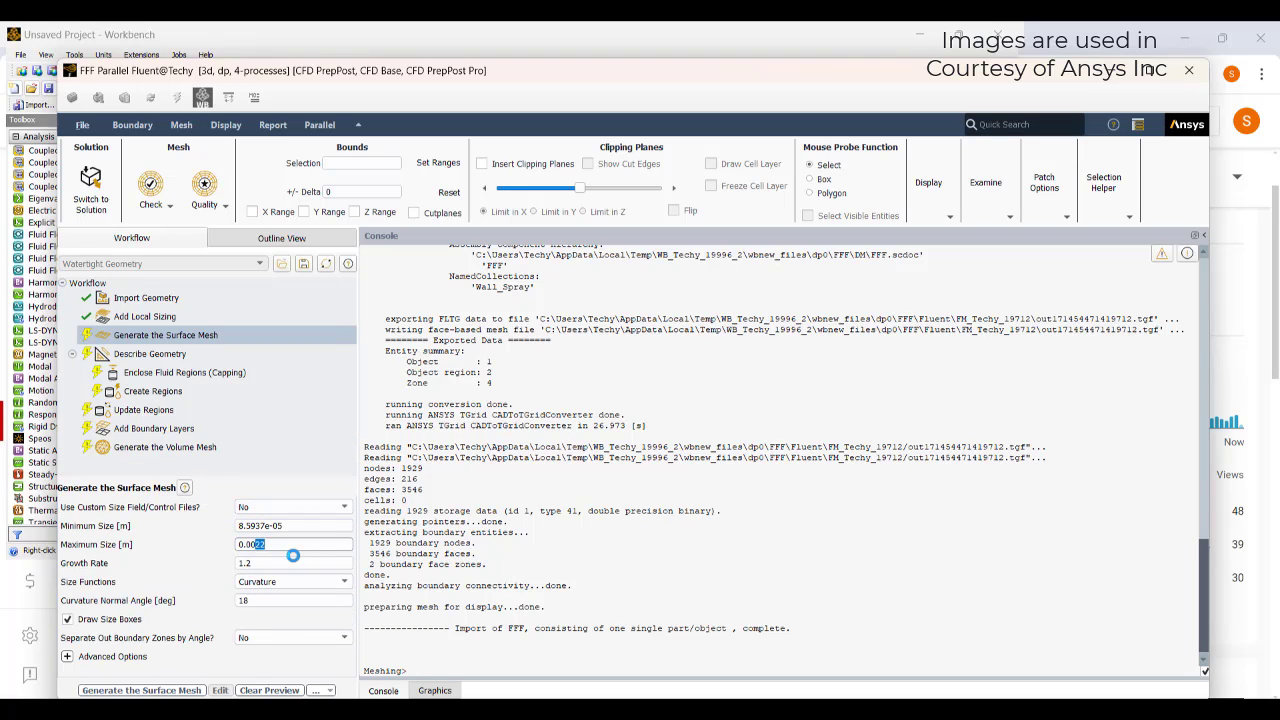
{"action": "type", "text": "1"}
{"action": "left_click_drag", "start_coordinate": [260, 603], "coordinate": [155, 604]}
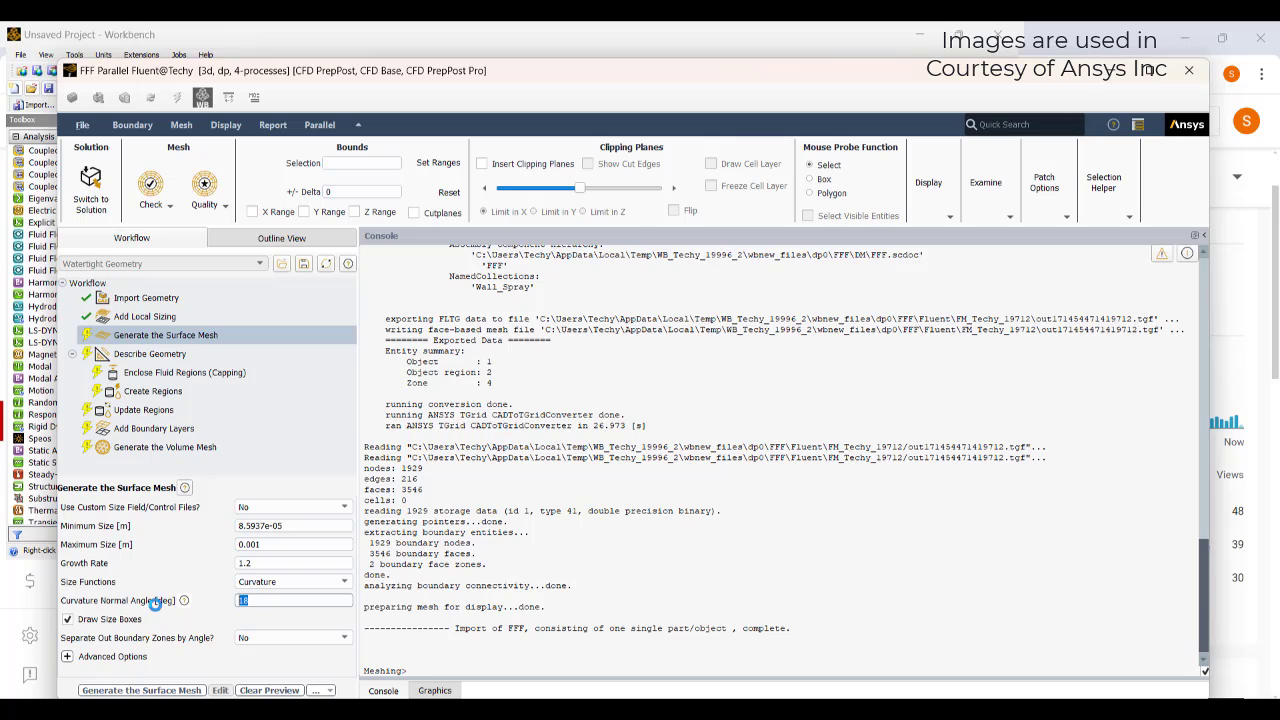
{"action": "type", "text": "30"}
{"action": "left_click", "coordinate": [145, 690]}
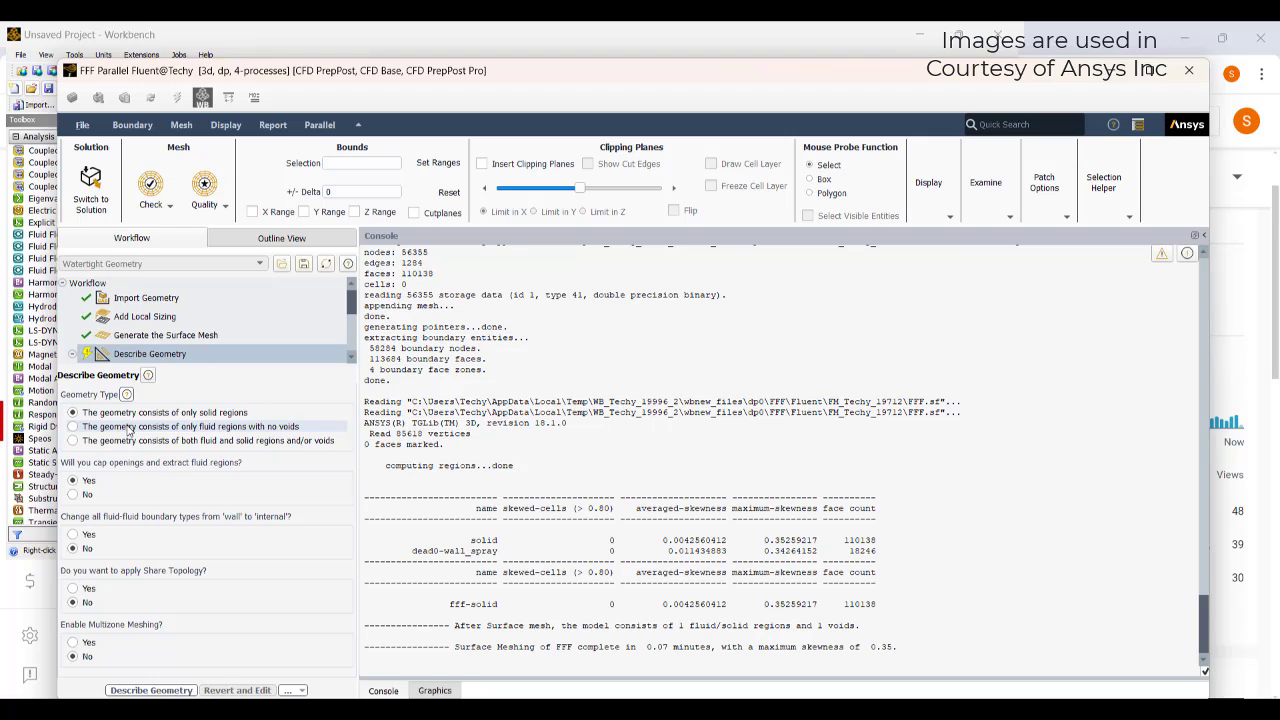
Describe the geometry as fluid-only without voids, with internal fluid-fluid boundaries and Share Topology enabled, and update the boundaries
{"action": "left_click", "coordinate": [128, 430]}
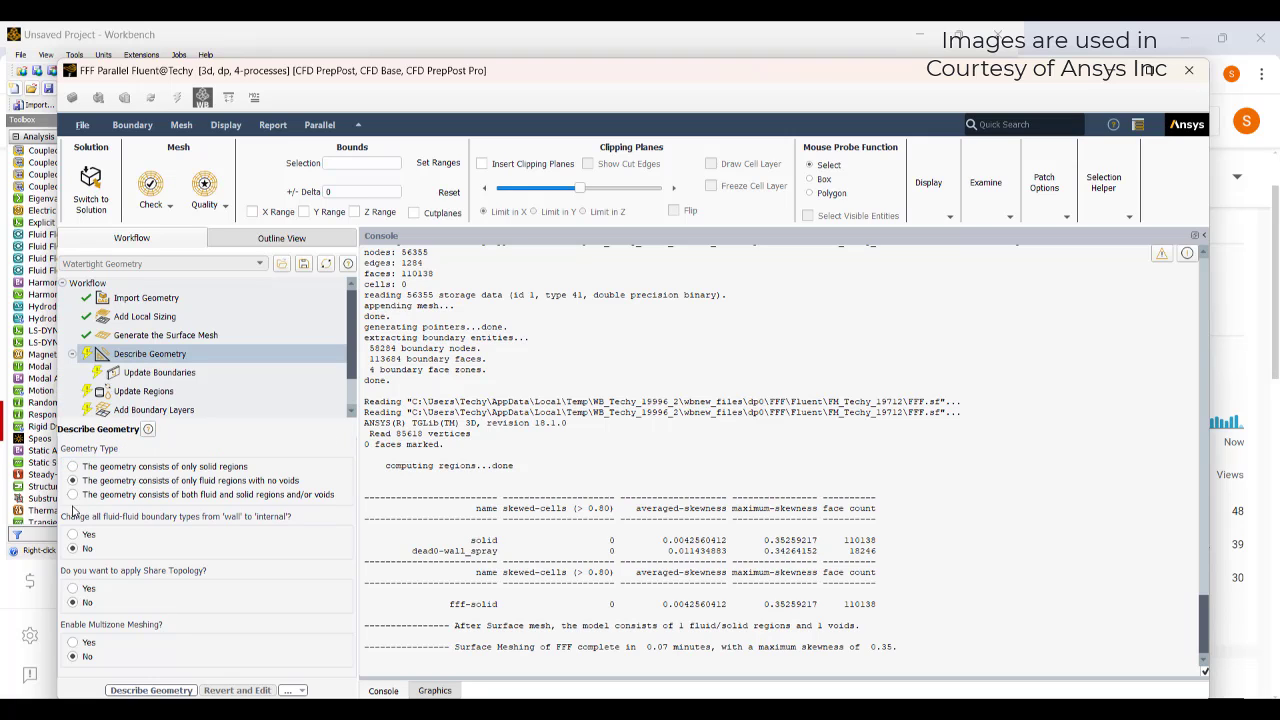
{"action": "left_click", "coordinate": [73, 535]}
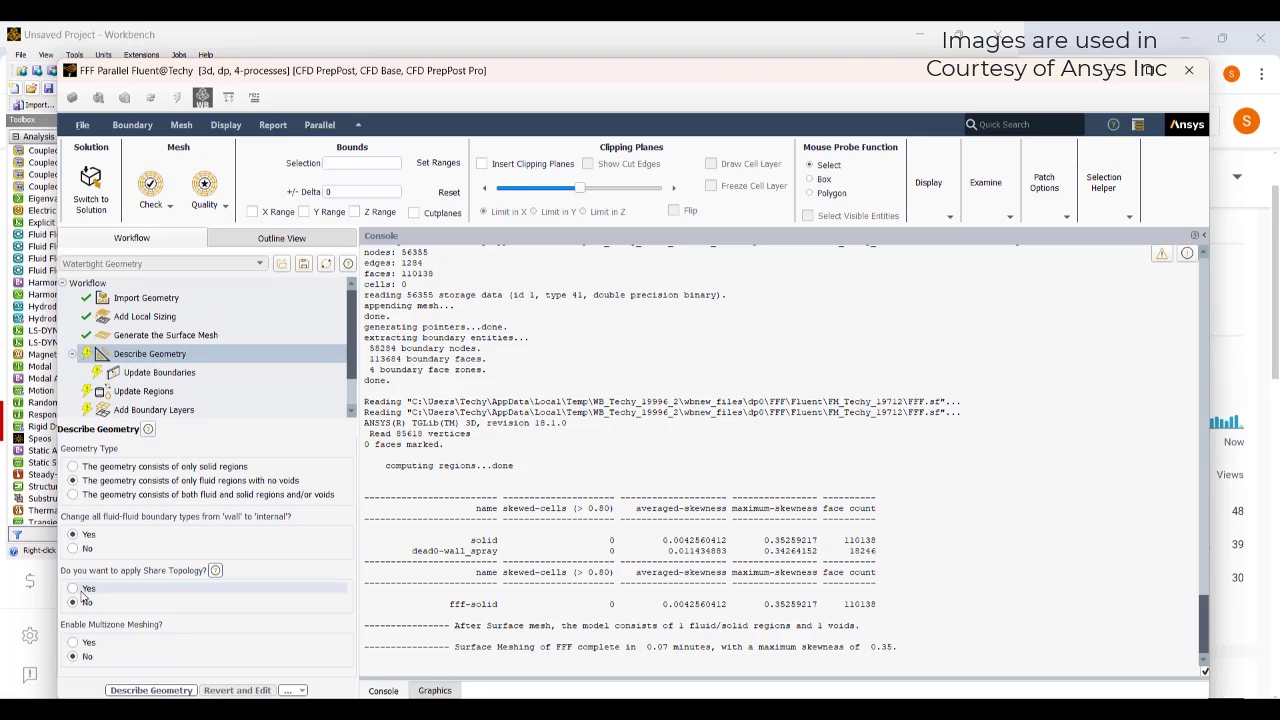
{"action": "left_click", "coordinate": [73, 588]}
{"action": "left_click", "coordinate": [150, 690]}
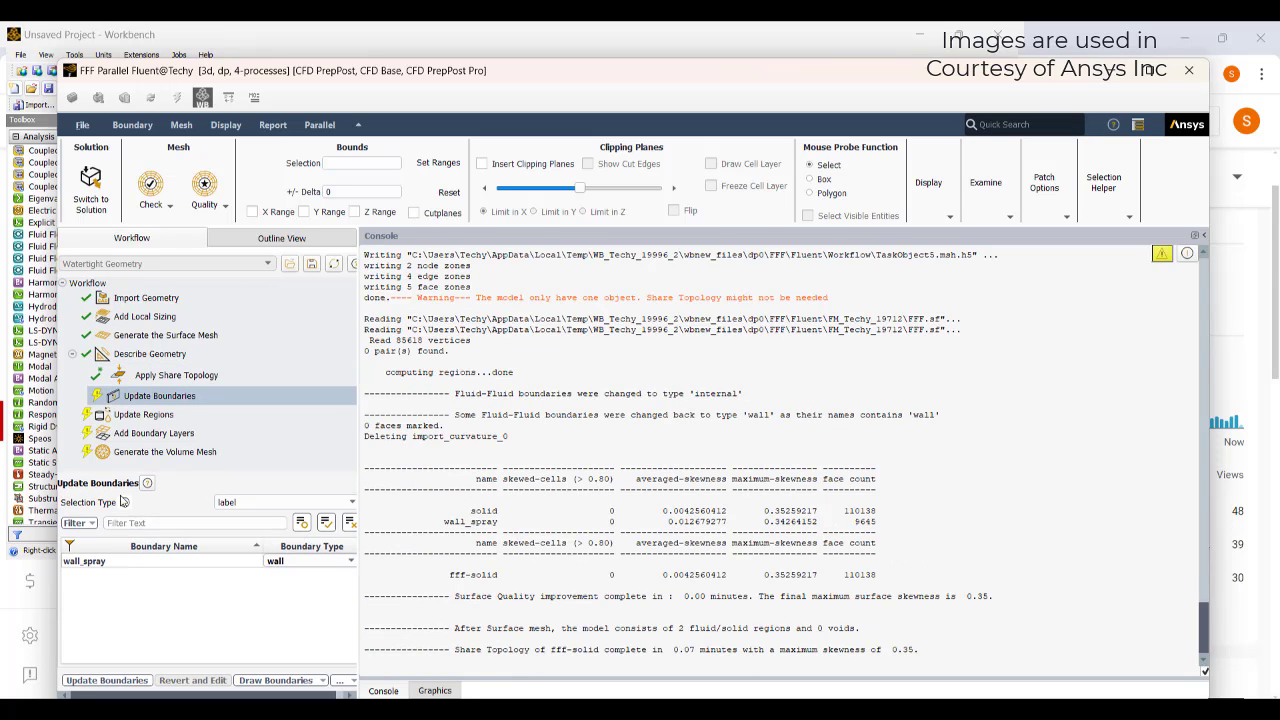
{"action": "left_click", "coordinate": [145, 680]}
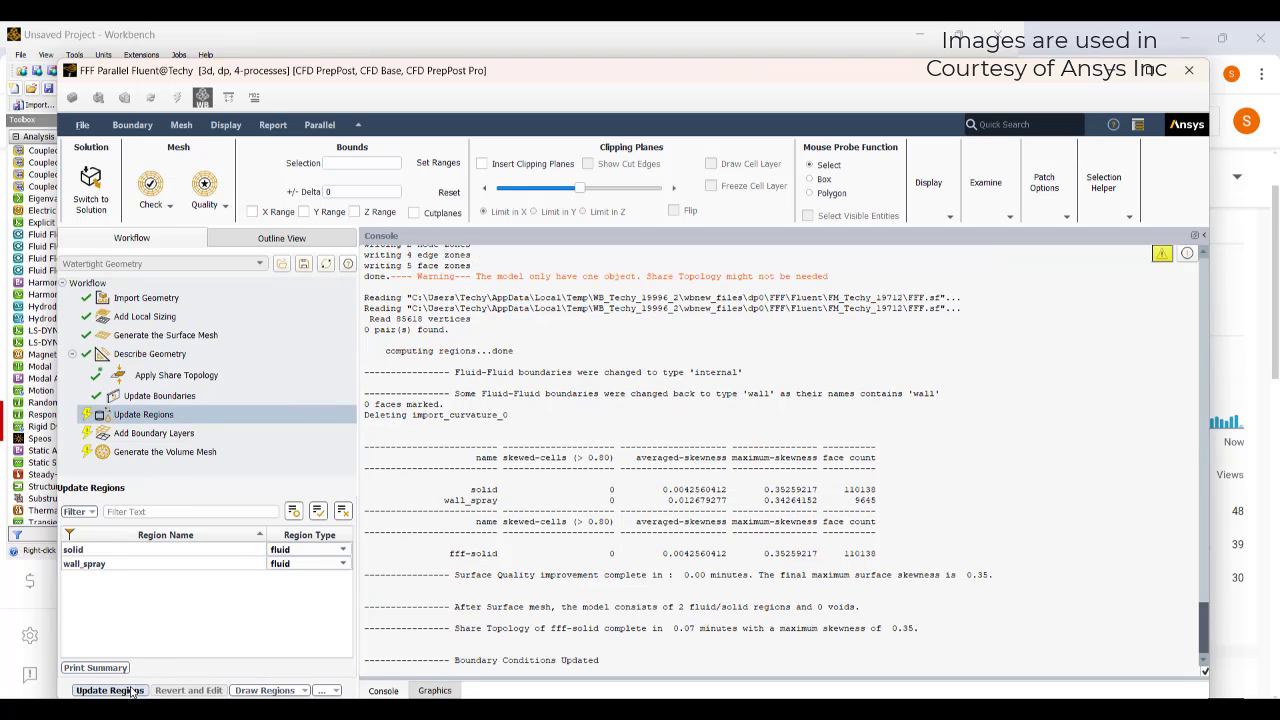
Set the solid region's type to dead and update the regions
{"action": "left_click", "coordinate": [337, 551]}
{"action": "left_click", "coordinate": [289, 585]}
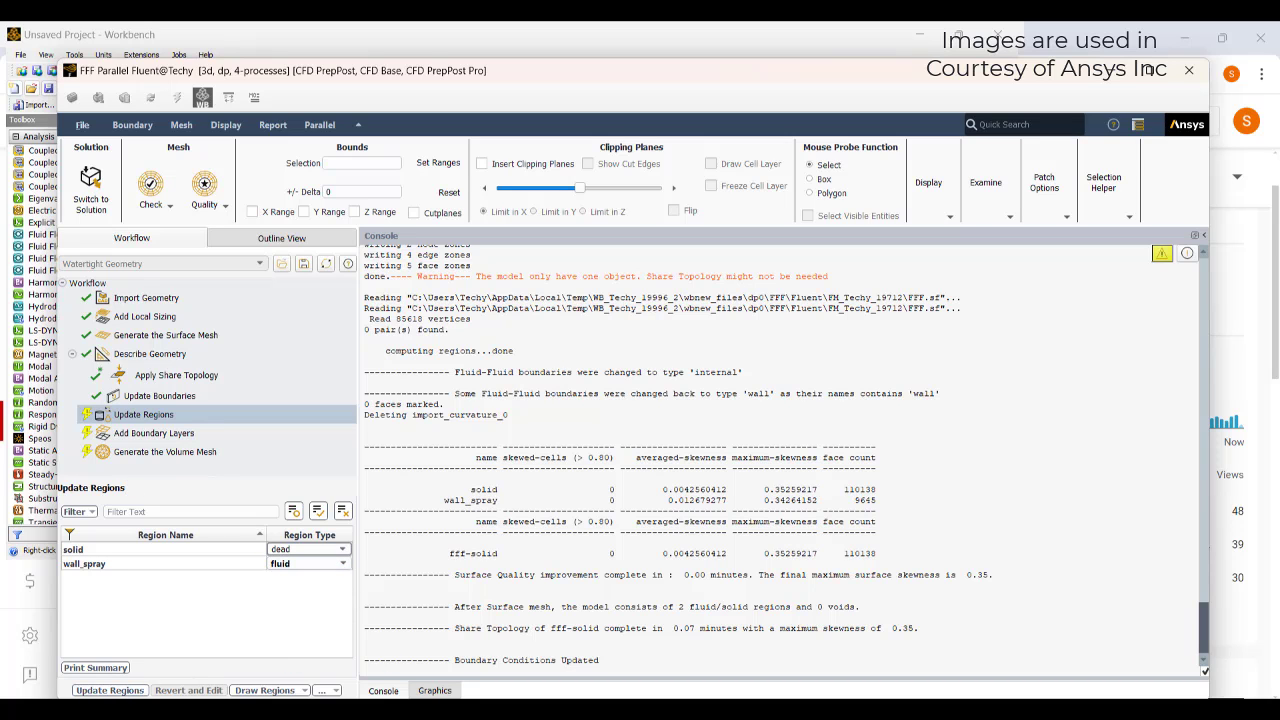
{"action": "left_click", "coordinate": [436, 690]}
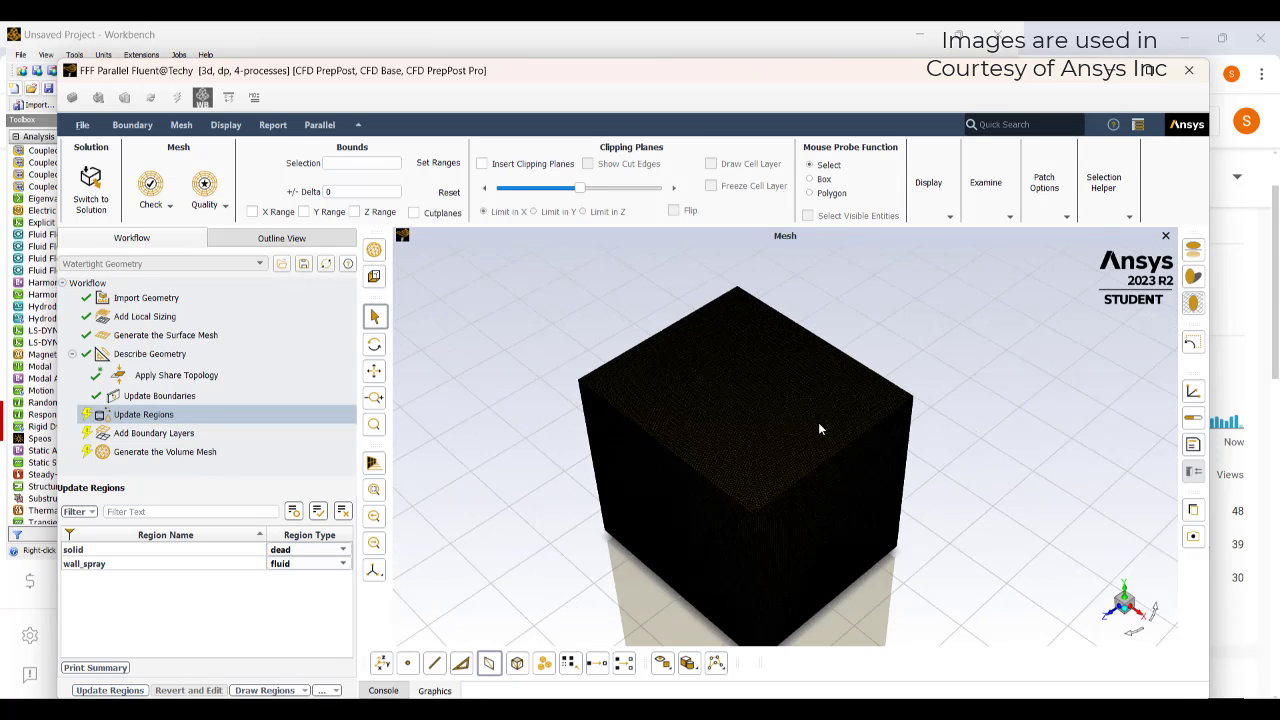
{"action": "left_click", "coordinate": [112, 692]}
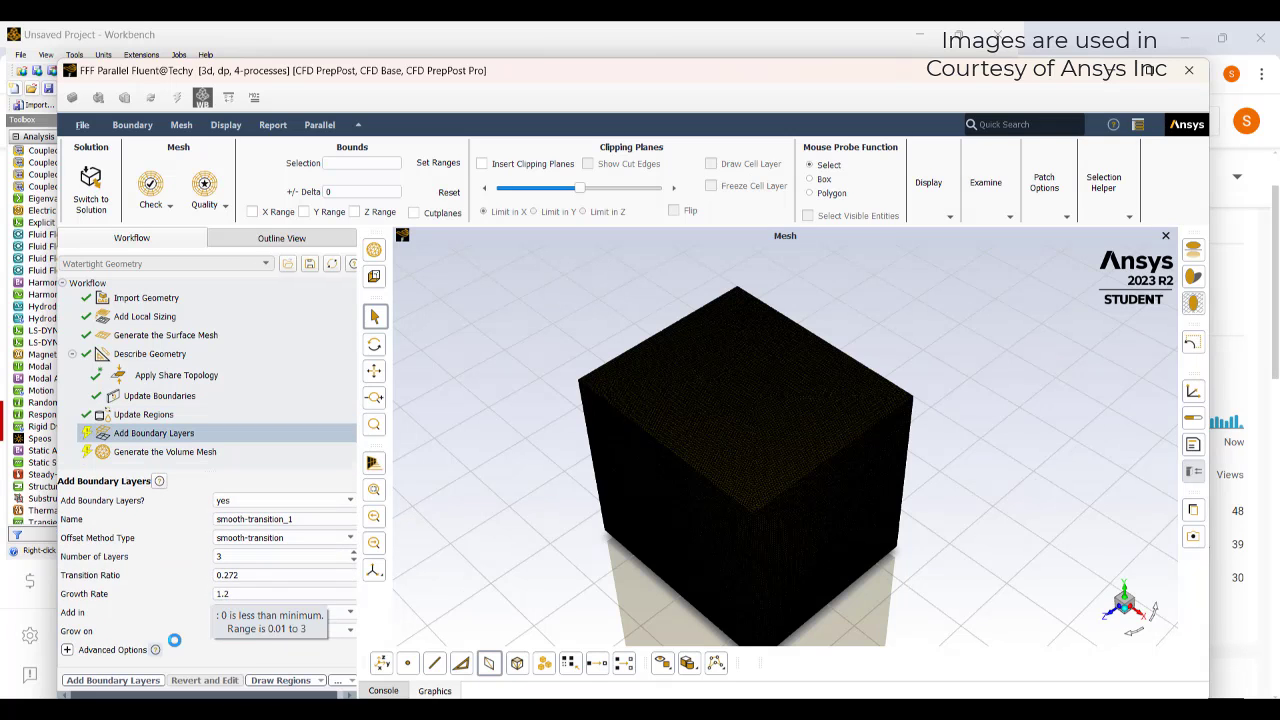
Mark Add Boundary Layers as updated and try to generate the polyhedral volume mesh
{"action": "right_click", "coordinate": [197, 432]}
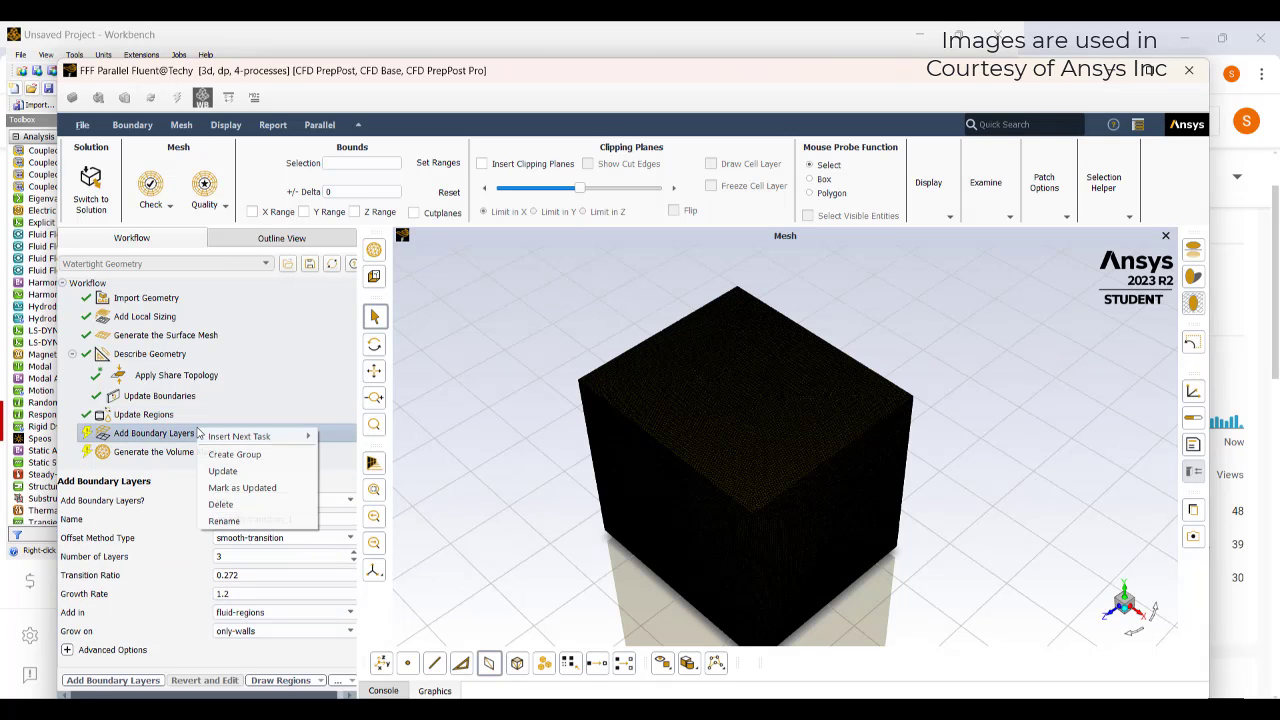
{"action": "left_click", "coordinate": [228, 488]}
{"action": "left_click", "coordinate": [683, 424]}
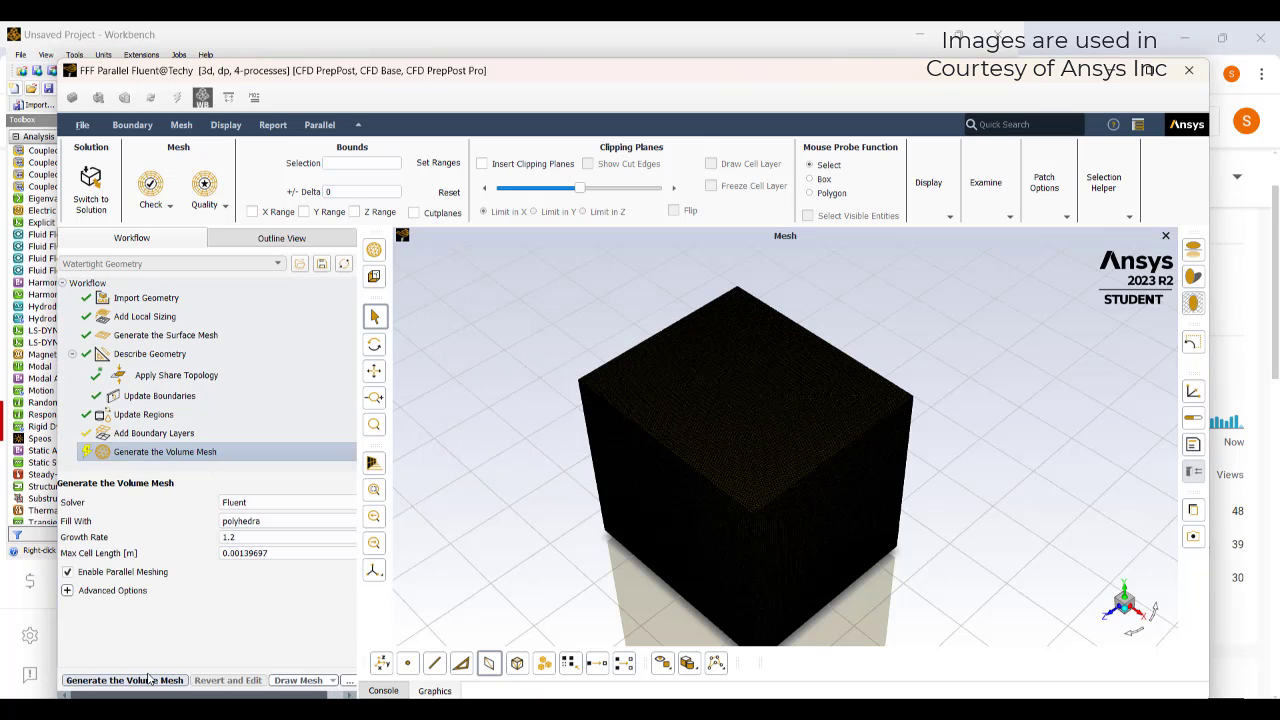
{"action": "left_click", "coordinate": [124, 680]}
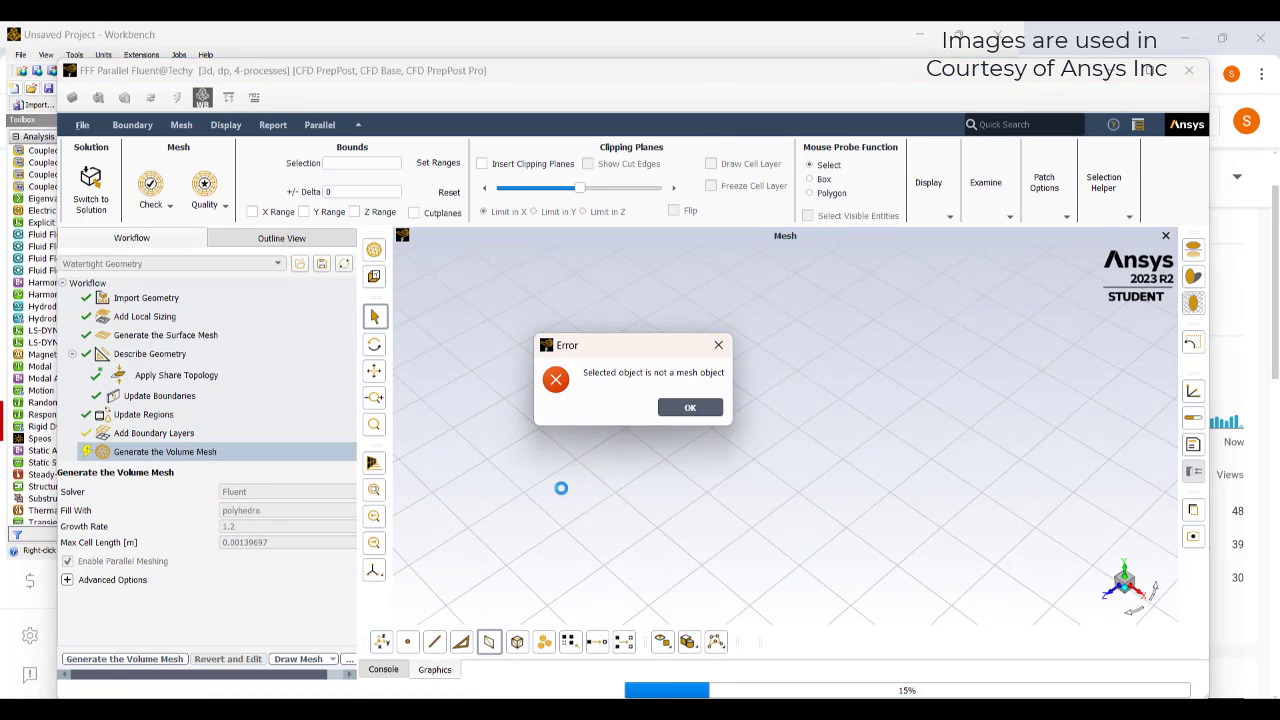
{"action": "left_click", "coordinate": [690, 407]}
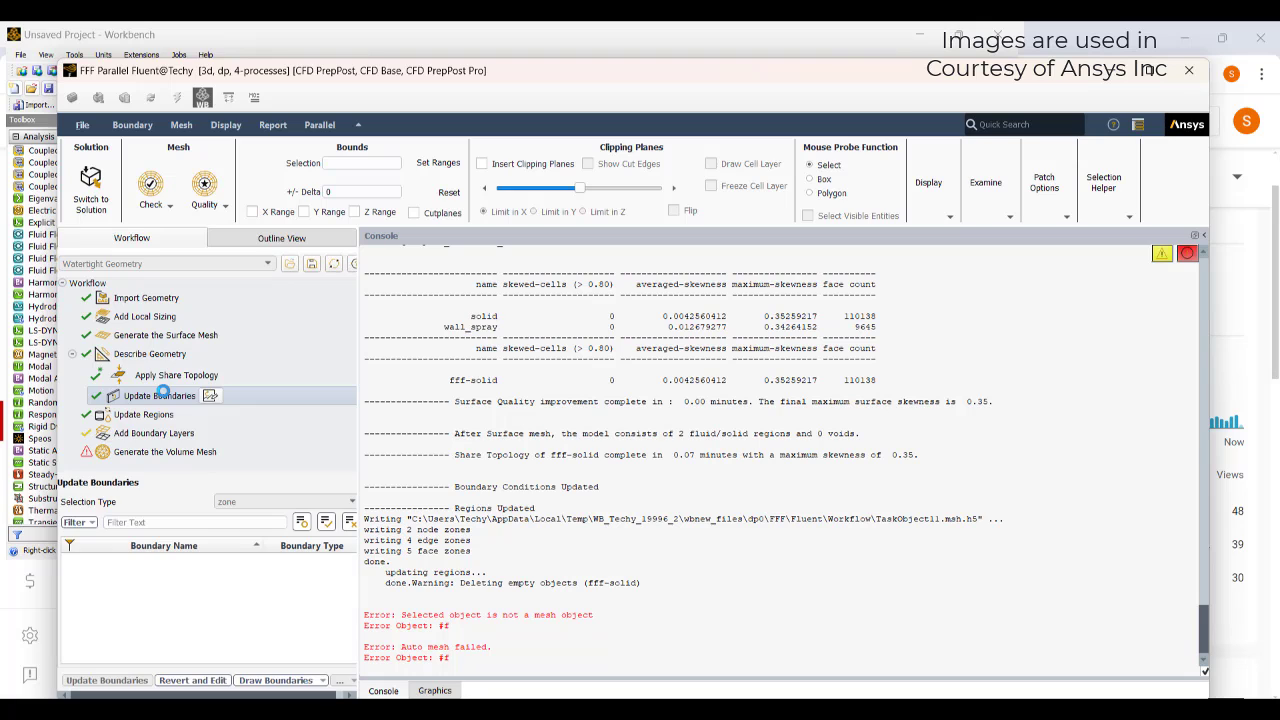
Revert the Update Regions task, set wall_spray to dead and solid to fluid, and update the regions
{"action": "left_click", "coordinate": [146, 414]}
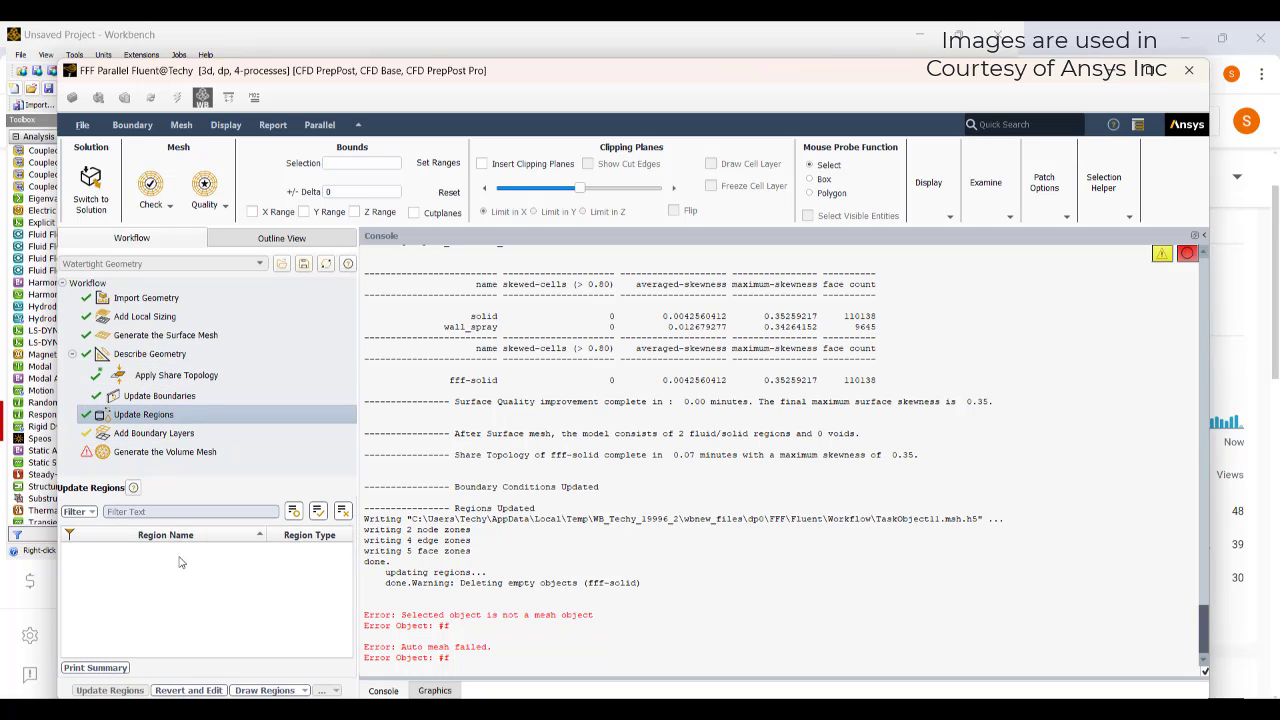
{"action": "left_click", "coordinate": [192, 690]}
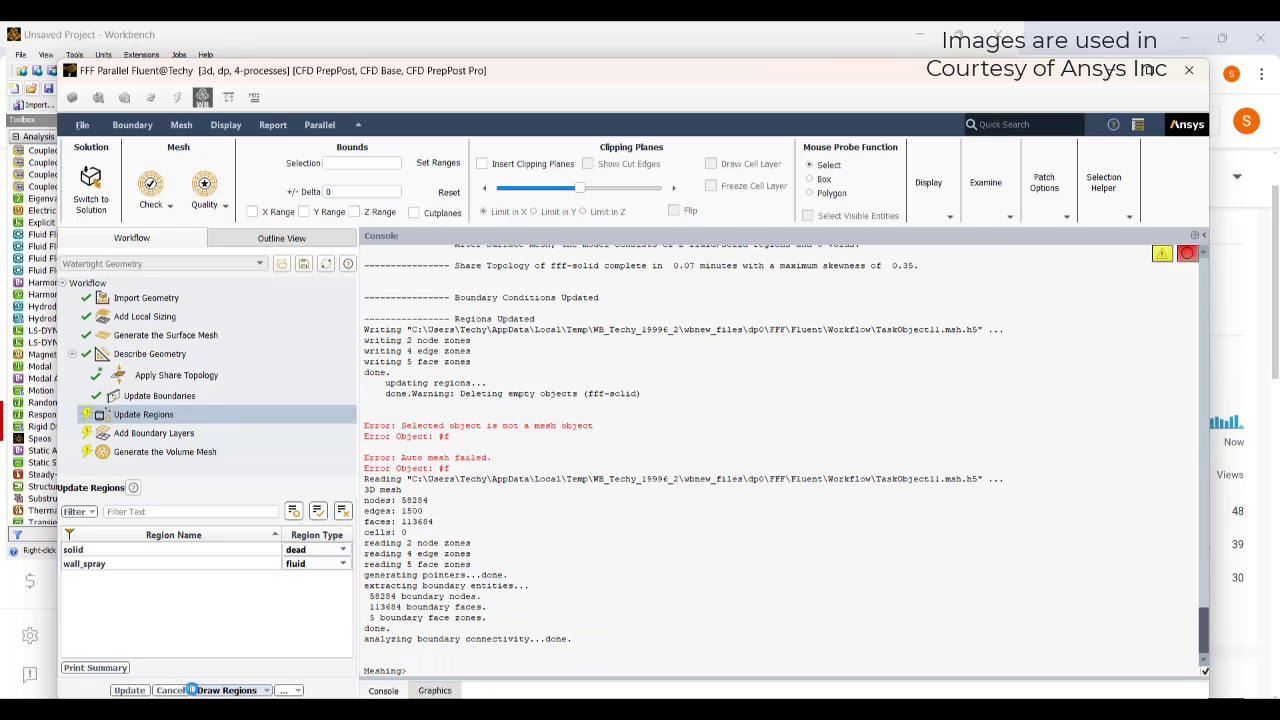
{"action": "left_click", "coordinate": [342, 563]}
{"action": "left_click", "coordinate": [310, 577]}
{"action": "left_click", "coordinate": [342, 549]}
{"action": "left_click", "coordinate": [310, 570]}
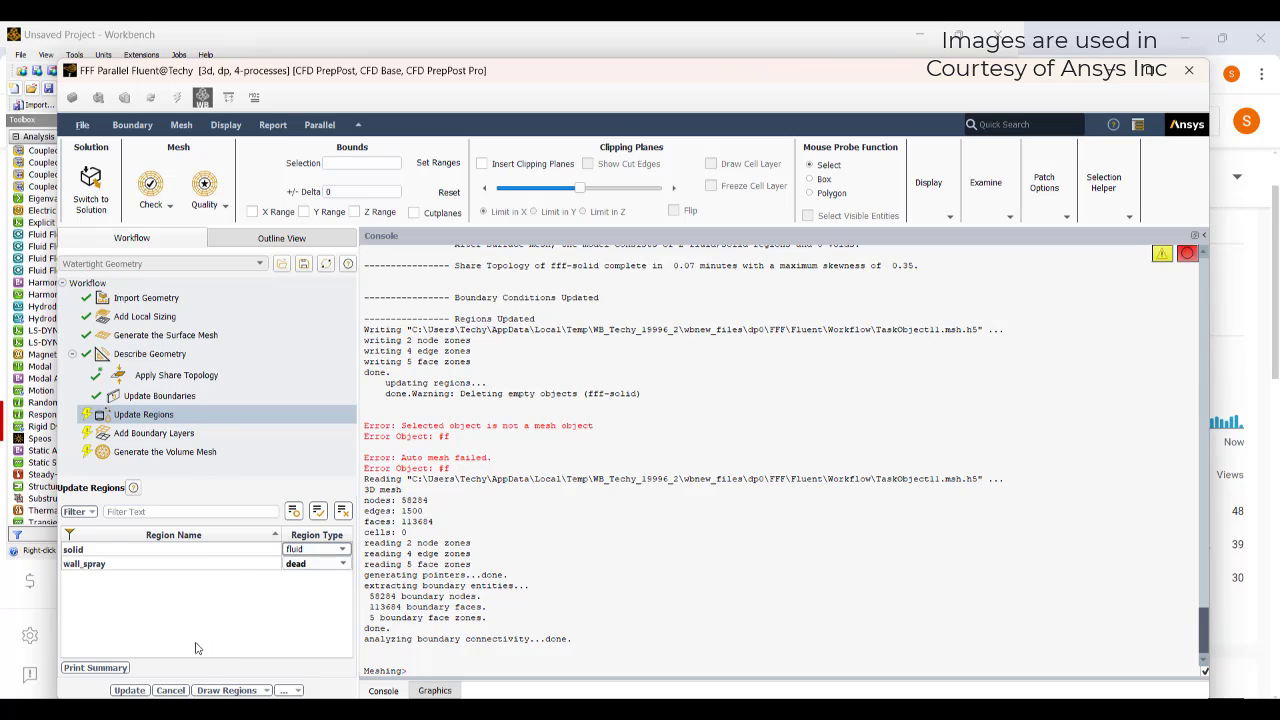
{"action": "left_click", "coordinate": [143, 691]}
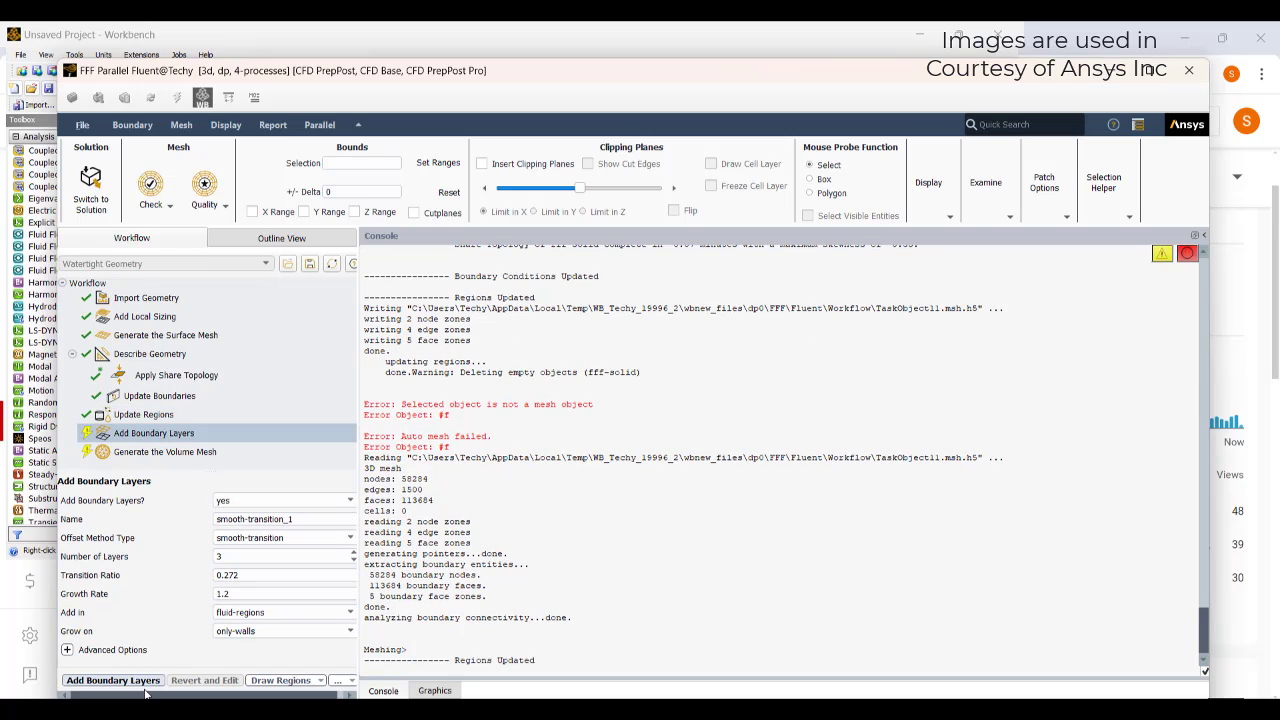
Mark Add Boundary Layers as updated without adding layers, and generate the polyhedral volume mesh
{"action": "right_click", "coordinate": [183, 433]}
{"action": "left_click", "coordinate": [200, 493]}
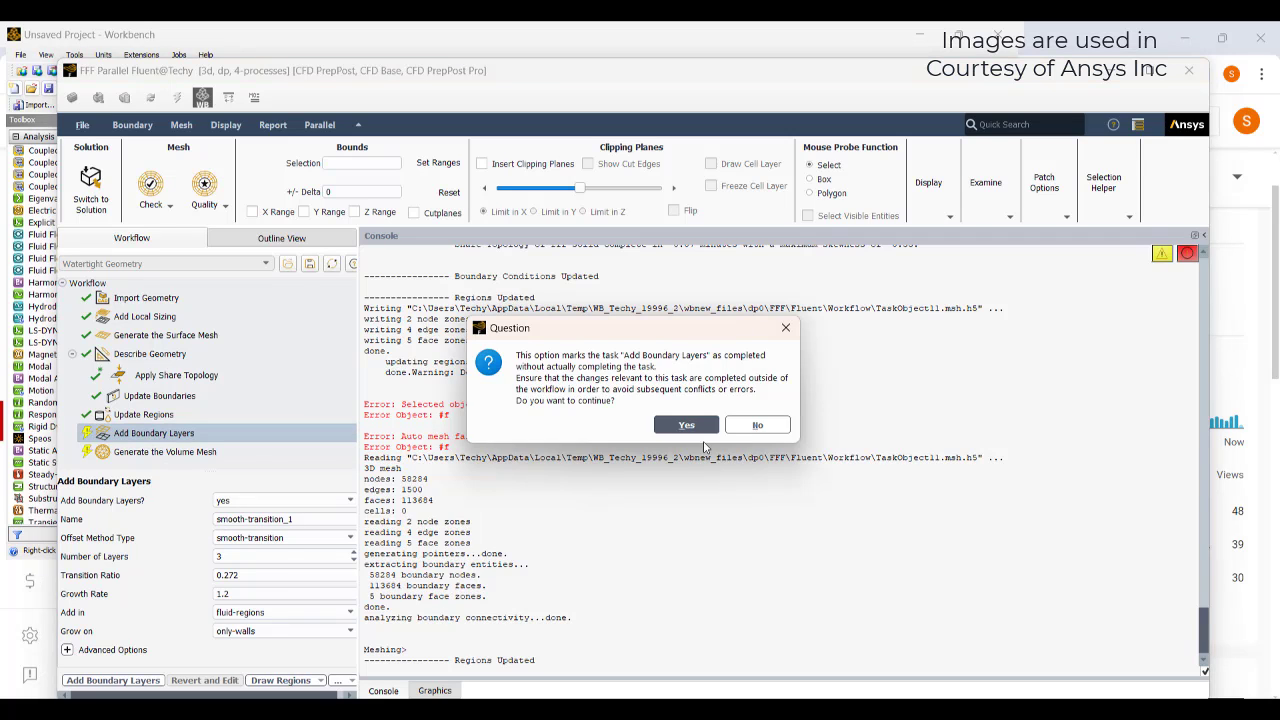
{"action": "left_click", "coordinate": [686, 425]}
{"action": "left_click", "coordinate": [222, 458]}
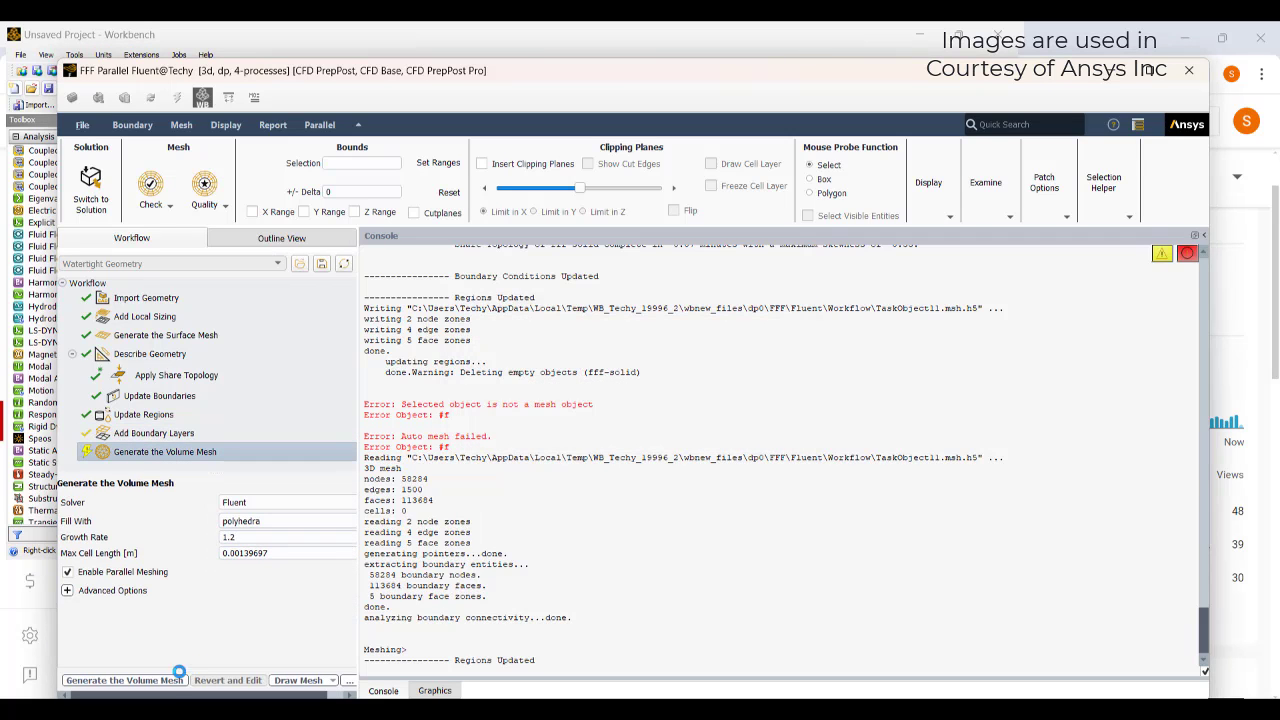
{"action": "left_click", "coordinate": [135, 685]}
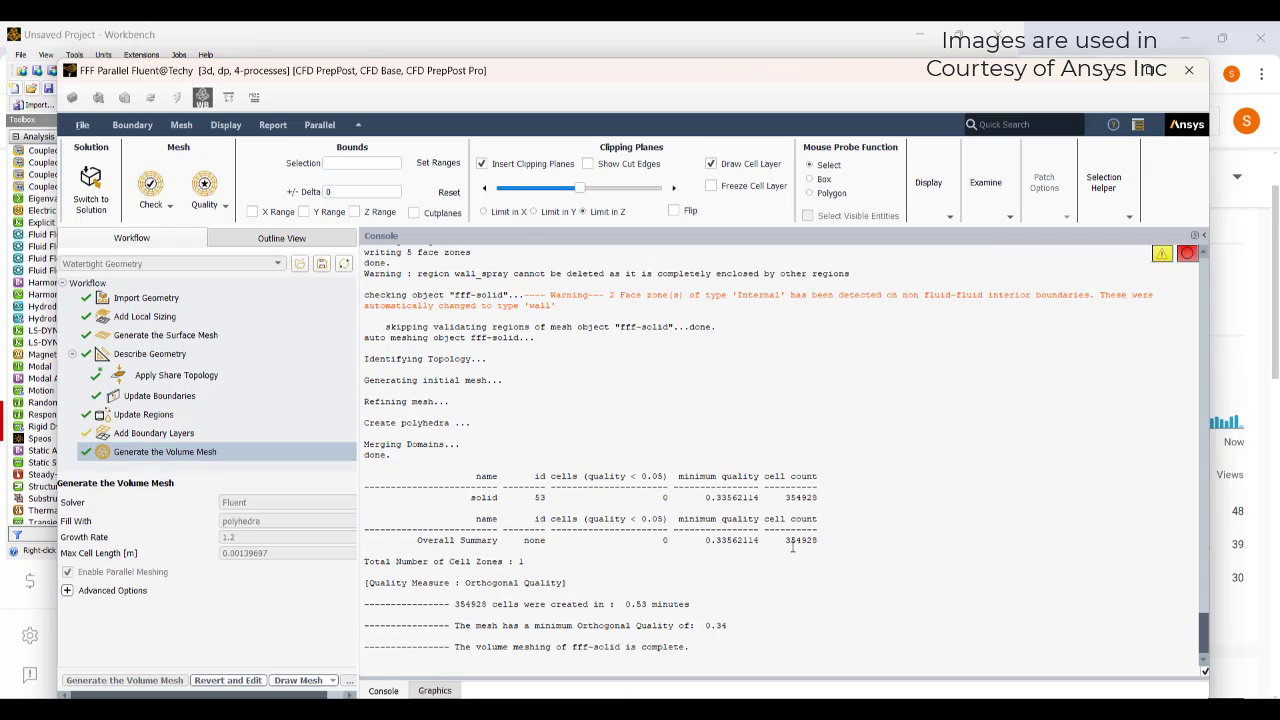
Examine the clipped volume mesh around the curved shell cavity up close
{"action": "left_click", "coordinate": [434, 690]}
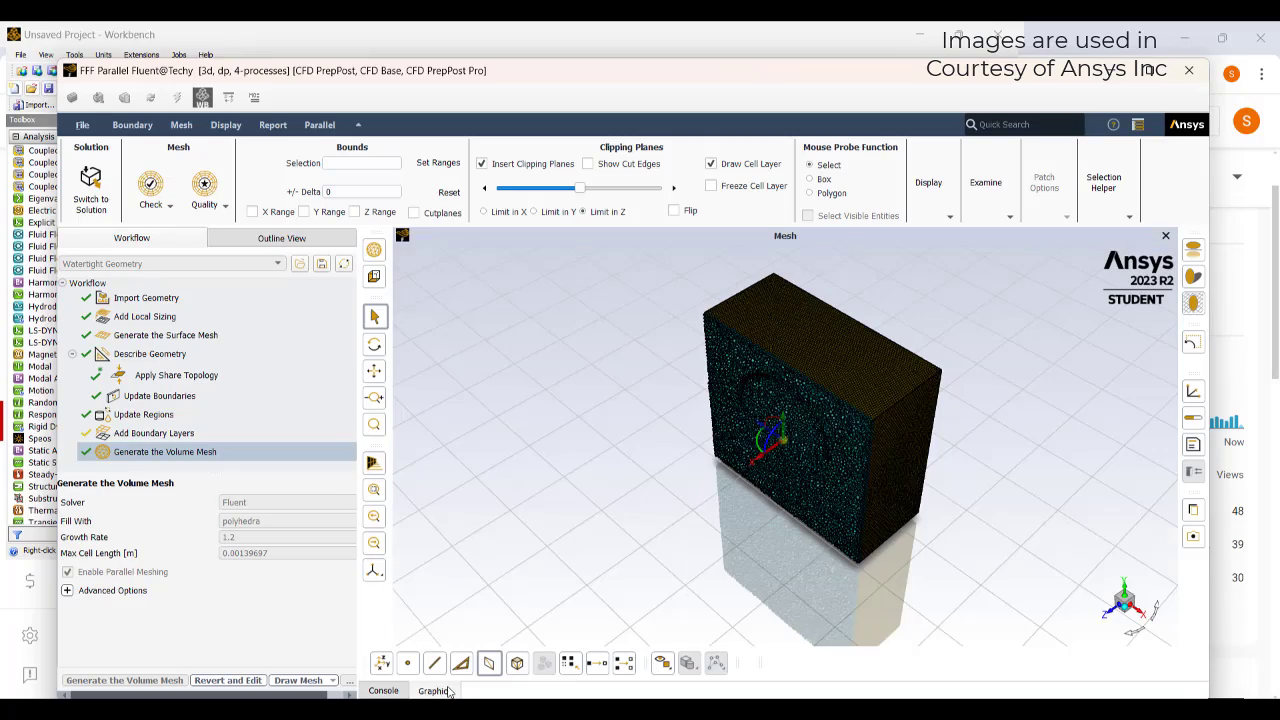
{"action": "scroll", "coordinate": [815, 375], "scroll_direction": "up", "scroll_amount": 2}
{"action": "scroll", "coordinate": [815, 375], "scroll_direction": "up", "scroll_amount": 5}
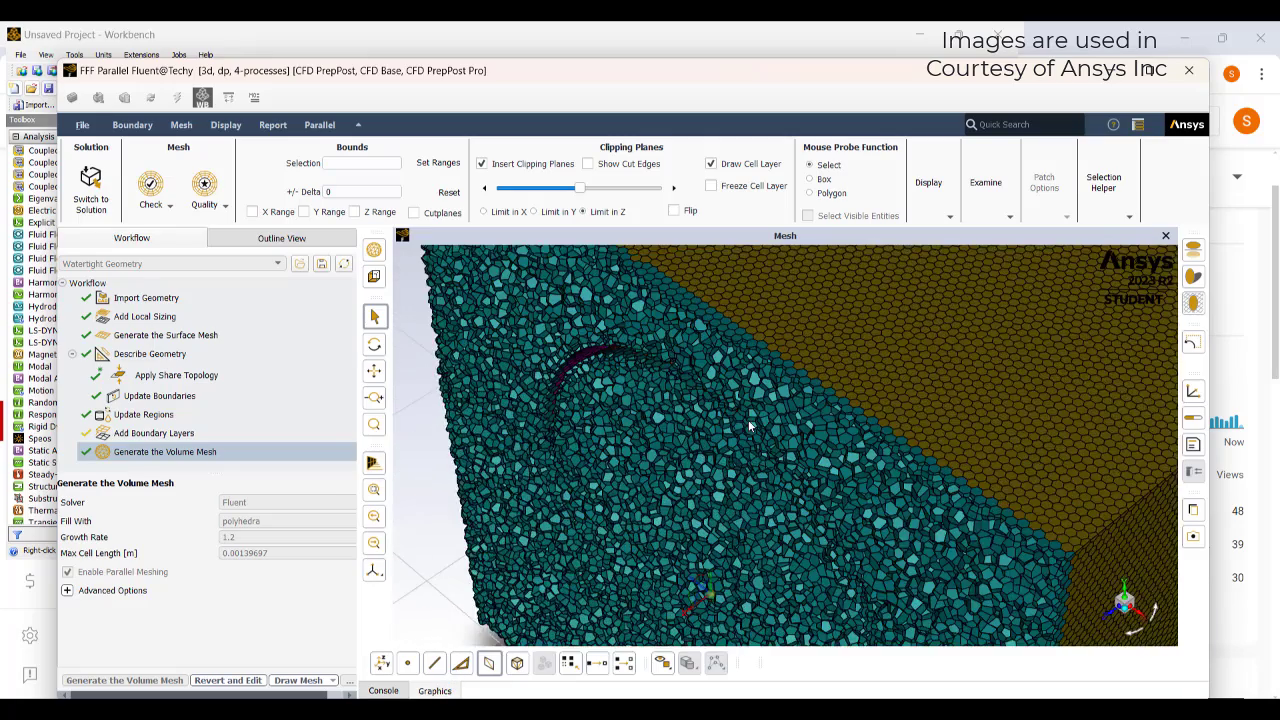
{"action": "left_click_drag", "start_coordinate": [689, 549], "coordinate": [1068, 469]}
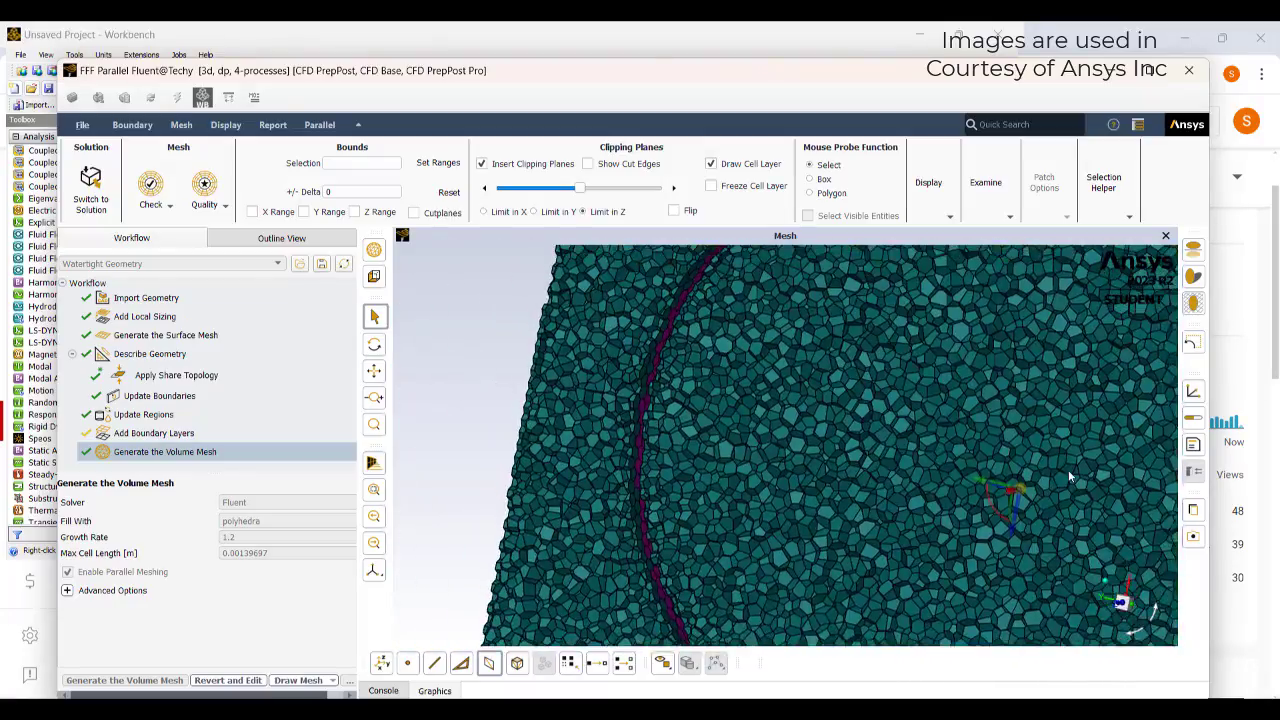
Switch the meshed domain to solution mode and show its mesh in the graphics window
{"action": "scroll", "coordinate": [1068, 469], "scroll_direction": "down", "scroll_amount": 2}
{"action": "scroll", "coordinate": [1066, 474], "scroll_direction": "down", "scroll_amount": 2}
{"action": "left_click_drag", "start_coordinate": [988, 477], "coordinate": [1008, 537]}
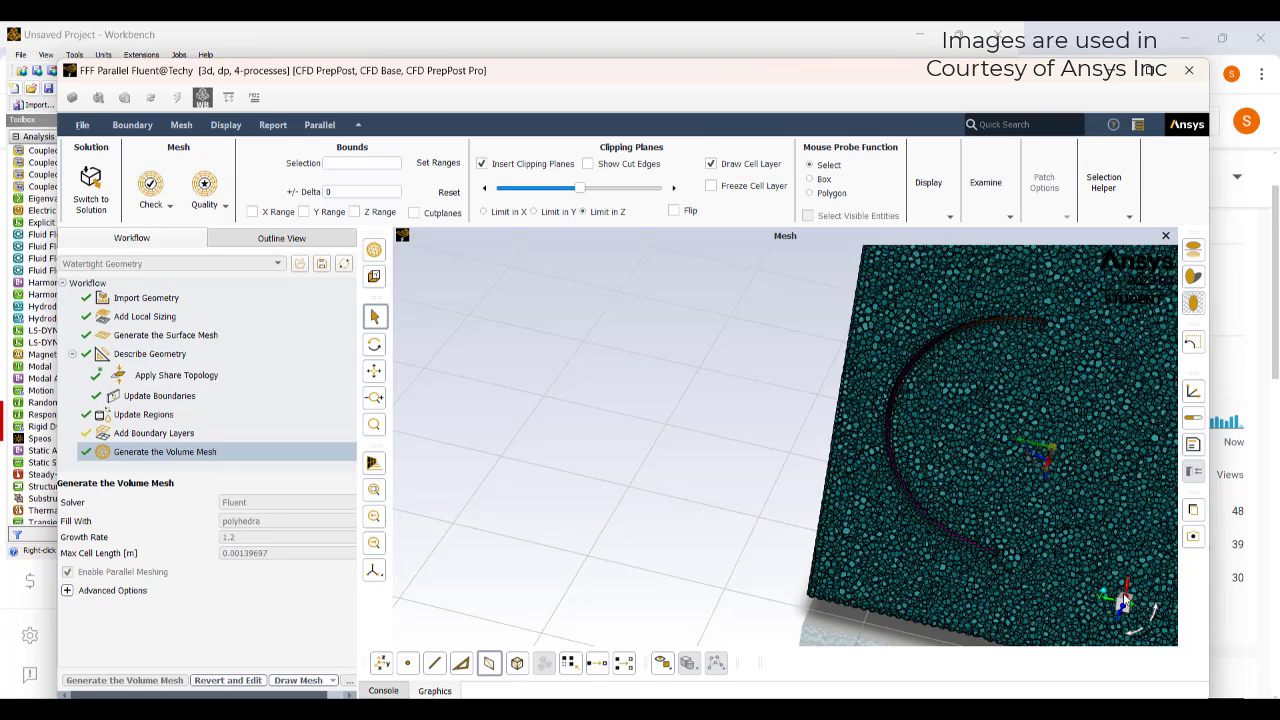
{"action": "left_click_drag", "start_coordinate": [983, 511], "coordinate": [1046, 434]}
{"action": "scroll", "coordinate": [1045, 431], "scroll_direction": "down", "scroll_amount": 2}
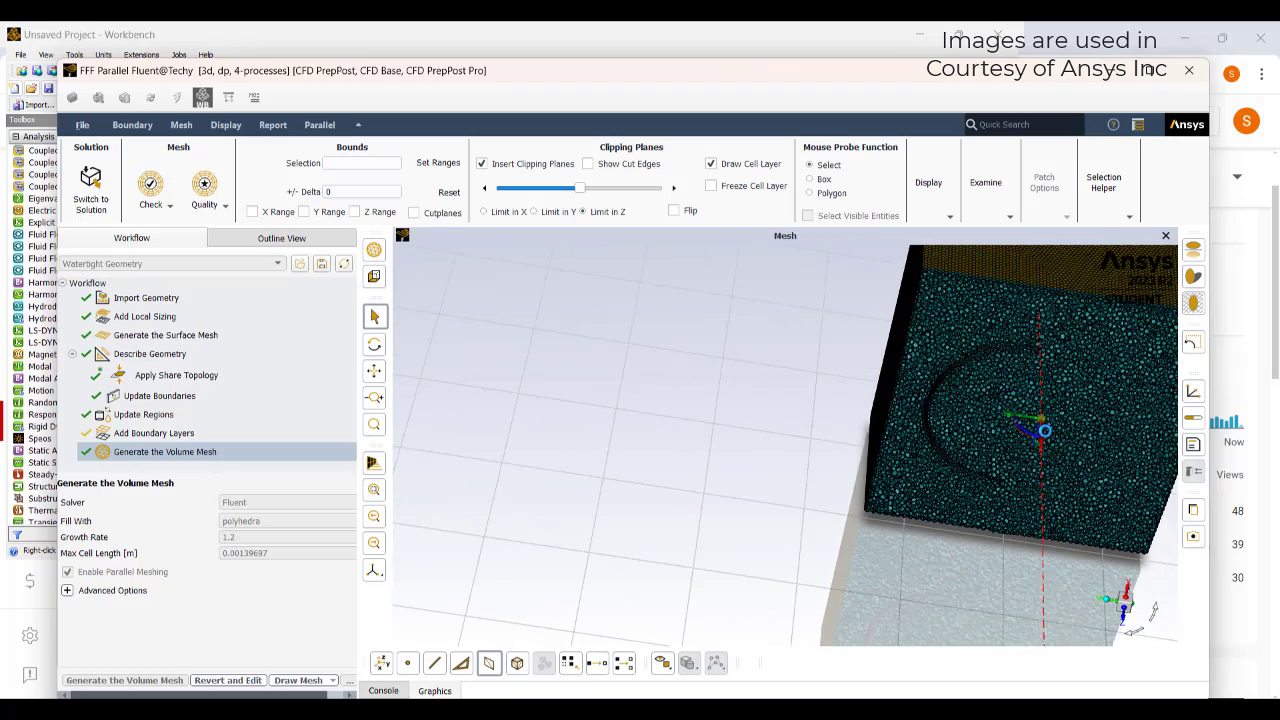
{"action": "left_click", "coordinate": [91, 182]}
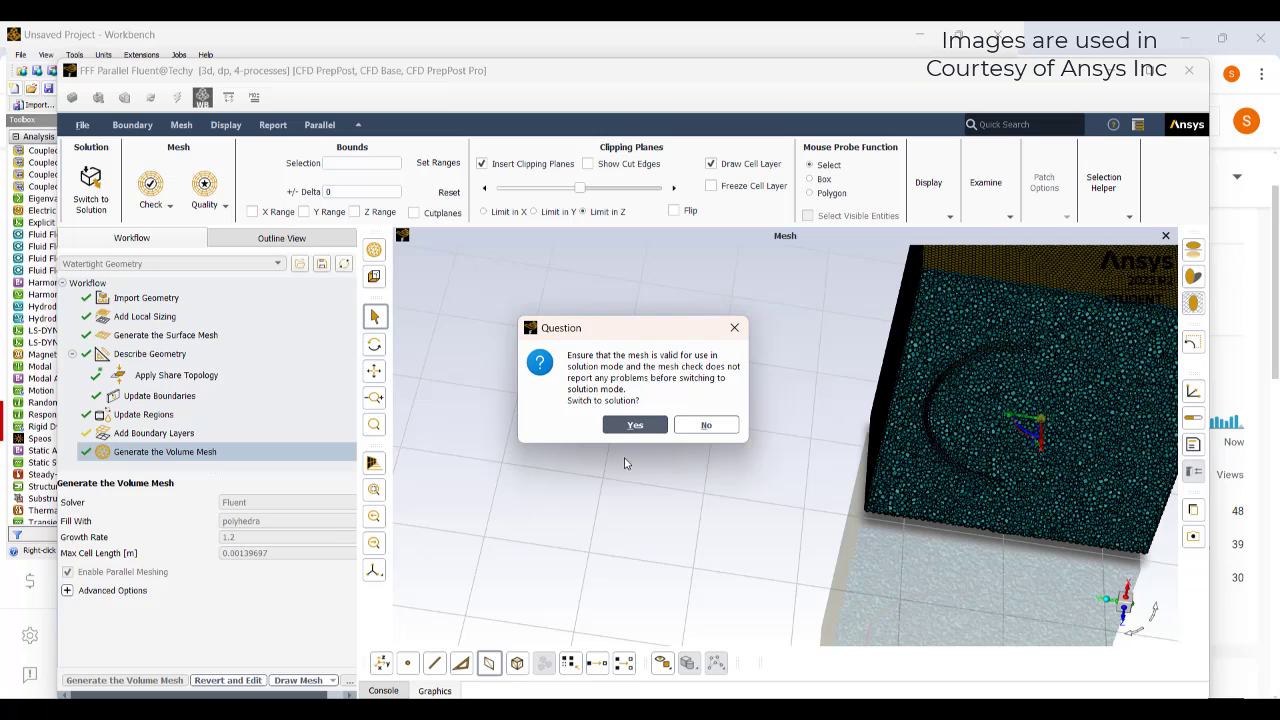
{"action": "left_click", "coordinate": [635, 425]}
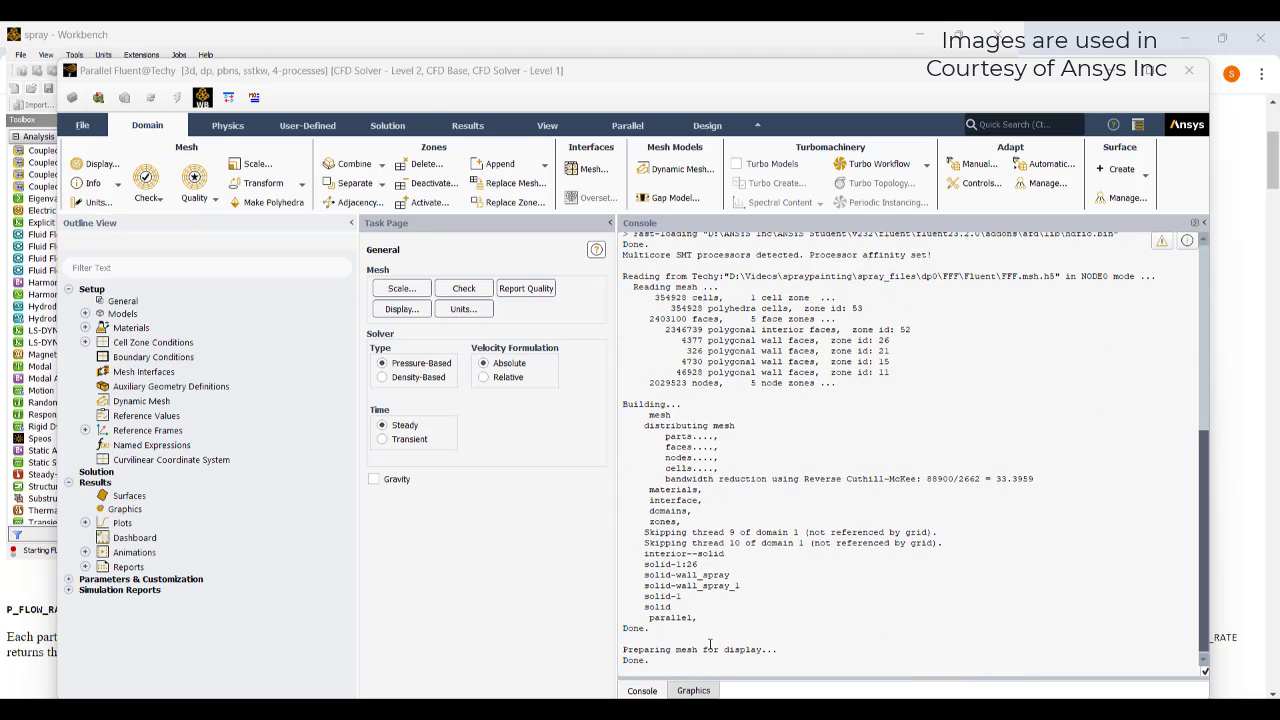
{"action": "left_click", "coordinate": [701, 689]}
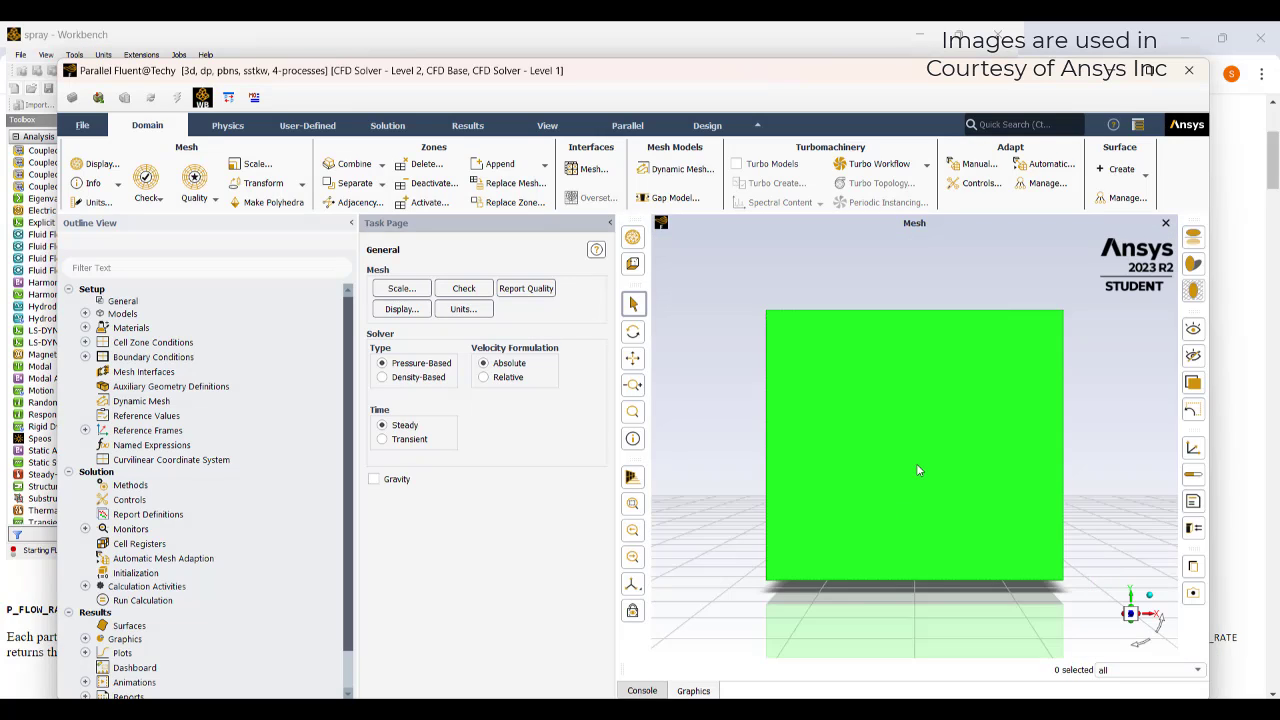
{"action": "middle_click_drag", "start_coordinate": [916, 463], "coordinate": [804, 552]}
Scale the mesh with specified scaling factors of 10 in X, Y and Z
{"action": "left_click", "coordinate": [256, 164]}
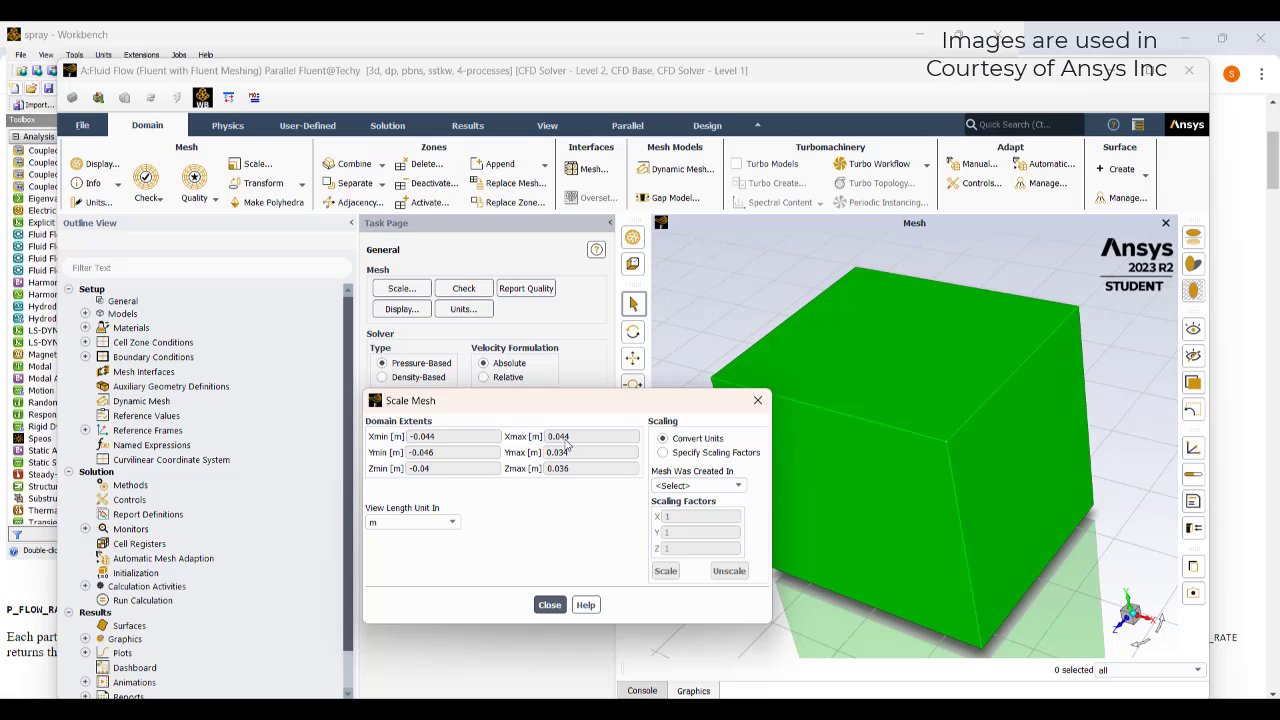
{"action": "left_click", "coordinate": [663, 452]}
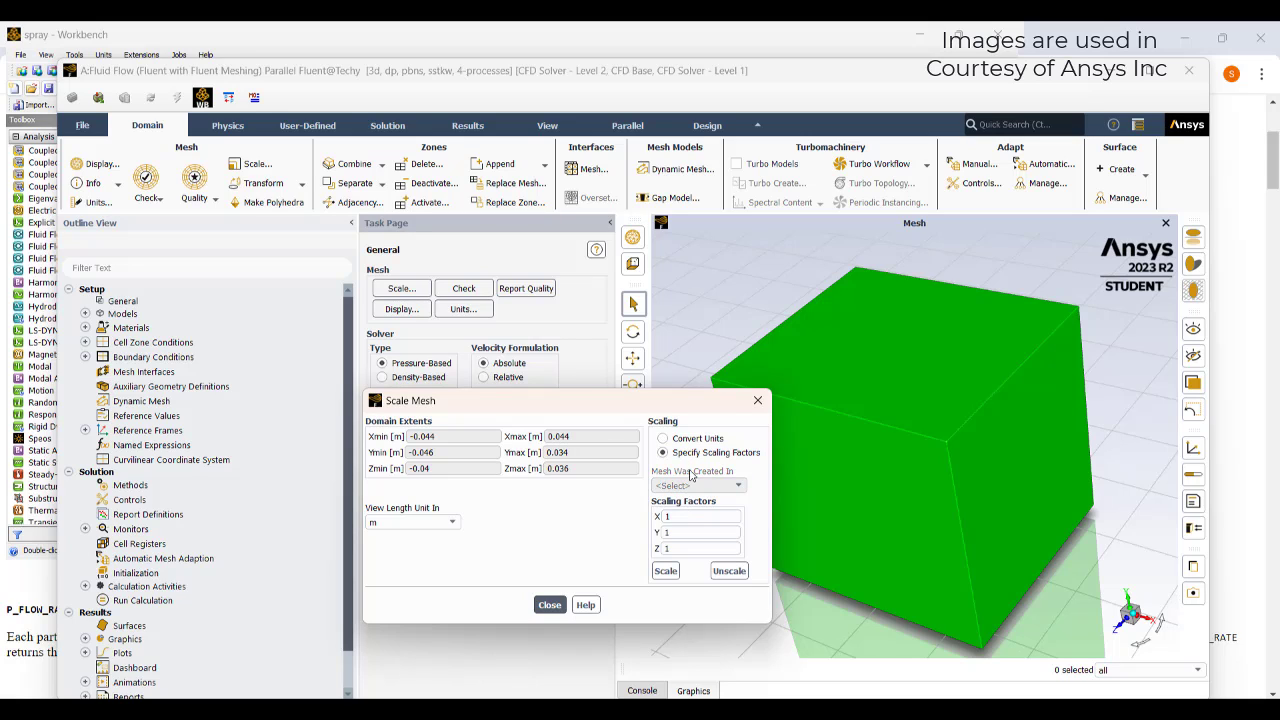
{"action": "left_click", "coordinate": [663, 438]}
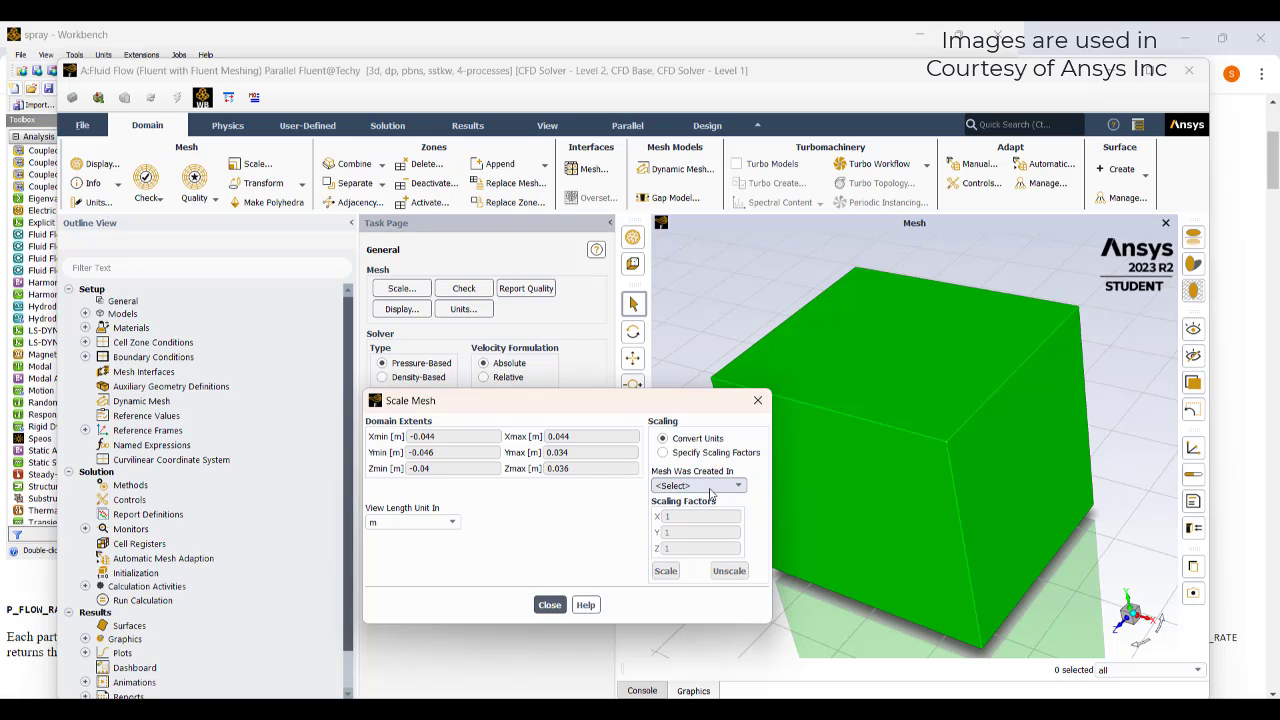
{"action": "left_click", "coordinate": [710, 488]}
{"action": "left_click", "coordinate": [692, 498]}
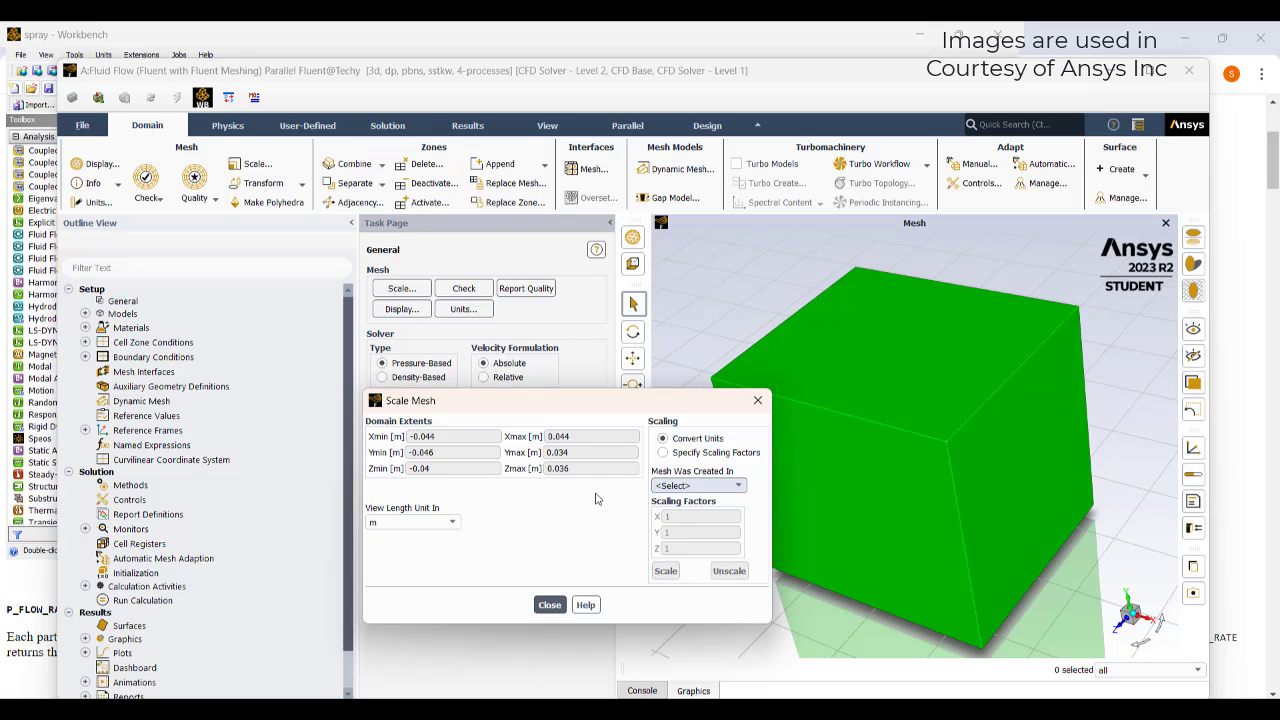
{"action": "left_click", "coordinate": [683, 454]}
{"action": "type", "text": "10"}
{"action": "key", "text": "Tab"}
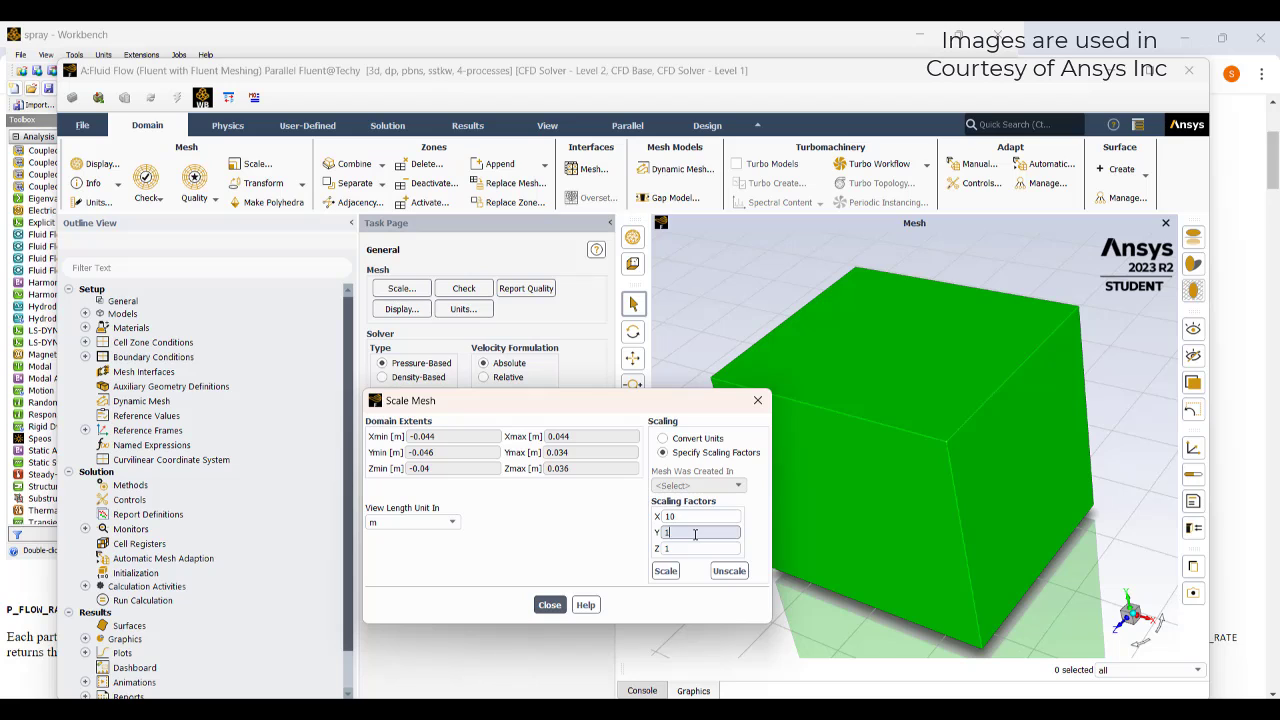
{"action": "type", "text": "10"}
{"action": "key", "text": "Tab"}
{"action": "type", "text": "10"}
{"action": "left_click", "coordinate": [666, 570]}
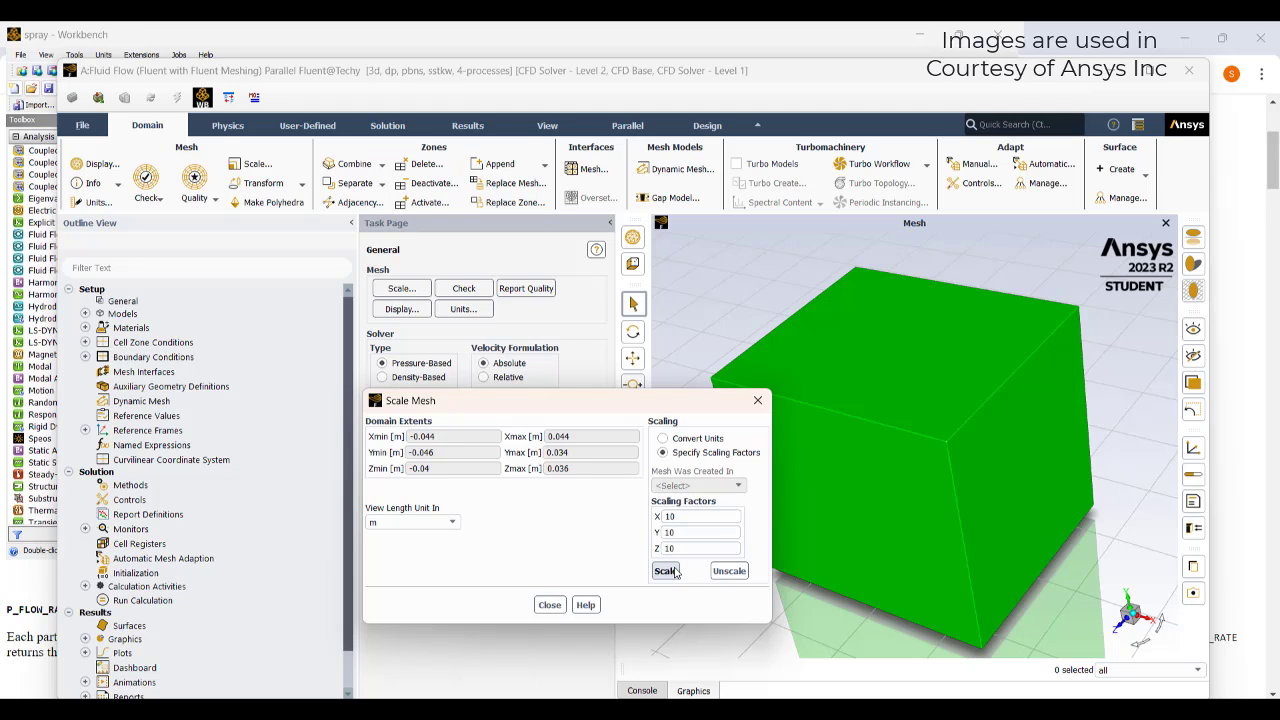
{"action": "left_click", "coordinate": [550, 604]}
Set the solver time to transient and enable gravity
{"action": "left_click", "coordinate": [382, 439]}
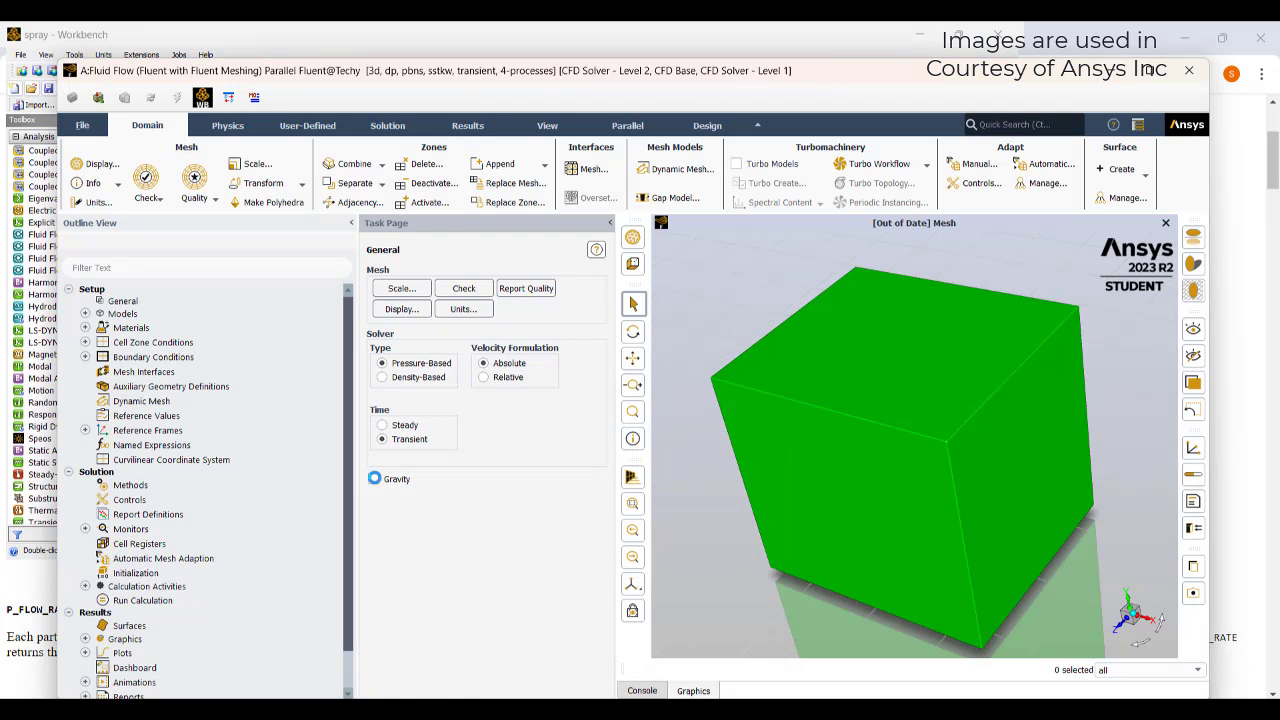
{"action": "left_click", "coordinate": [374, 478]}
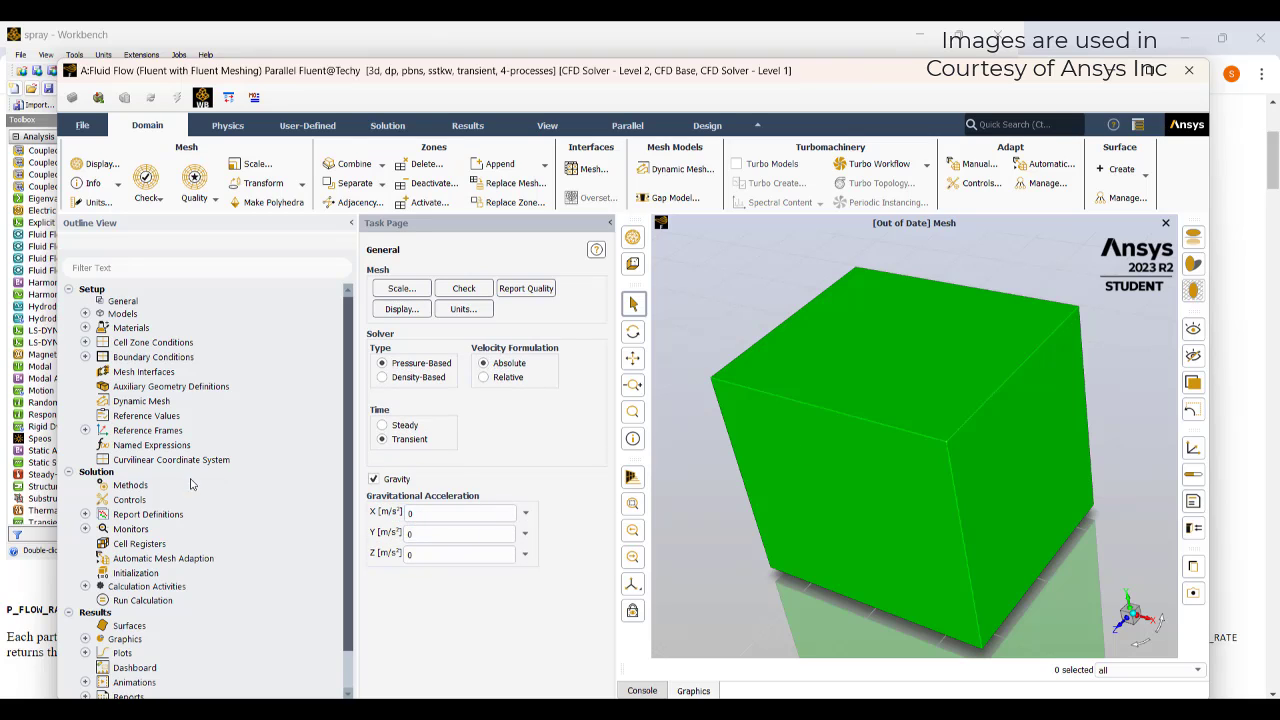
Display only the solid-wall_spray_1 surface and examine the orientation of the hemispherical shell
{"action": "double_click", "coordinate": [153, 356]}
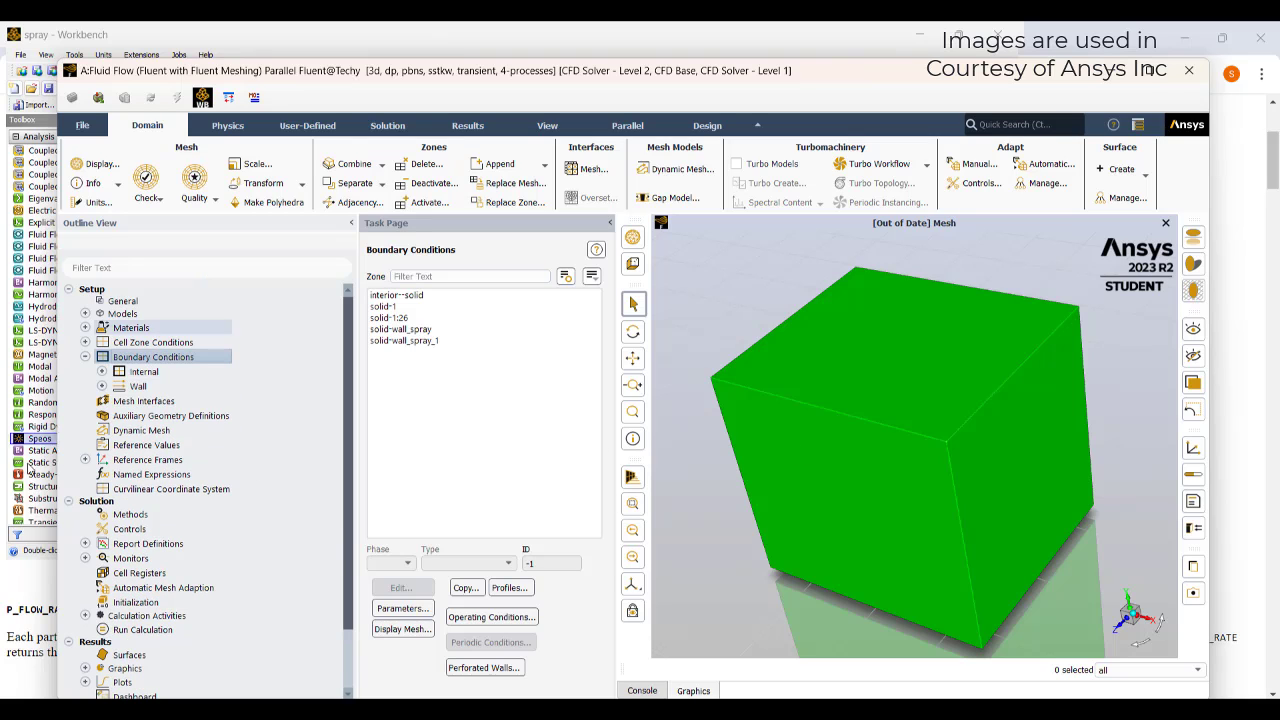
{"action": "left_click", "coordinate": [402, 628]}
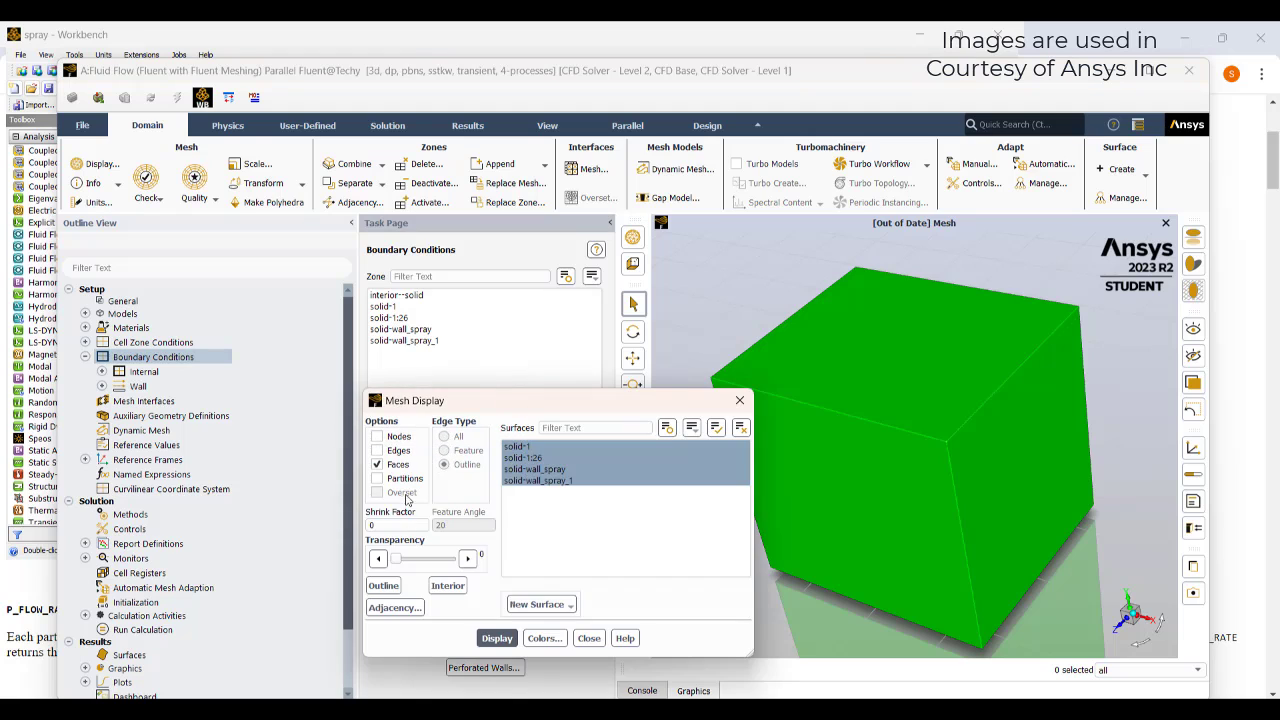
{"action": "left_click", "coordinate": [740, 427]}
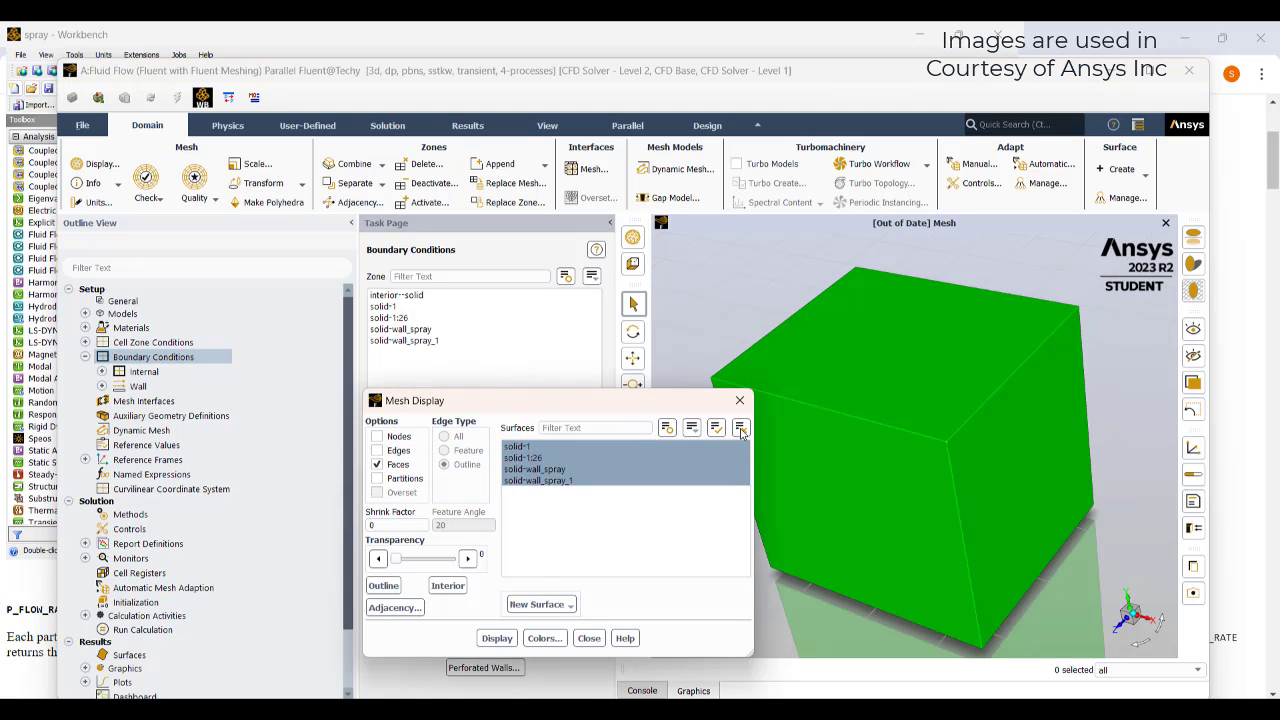
{"action": "left_click", "coordinate": [573, 481]}
{"action": "left_click", "coordinate": [497, 638]}
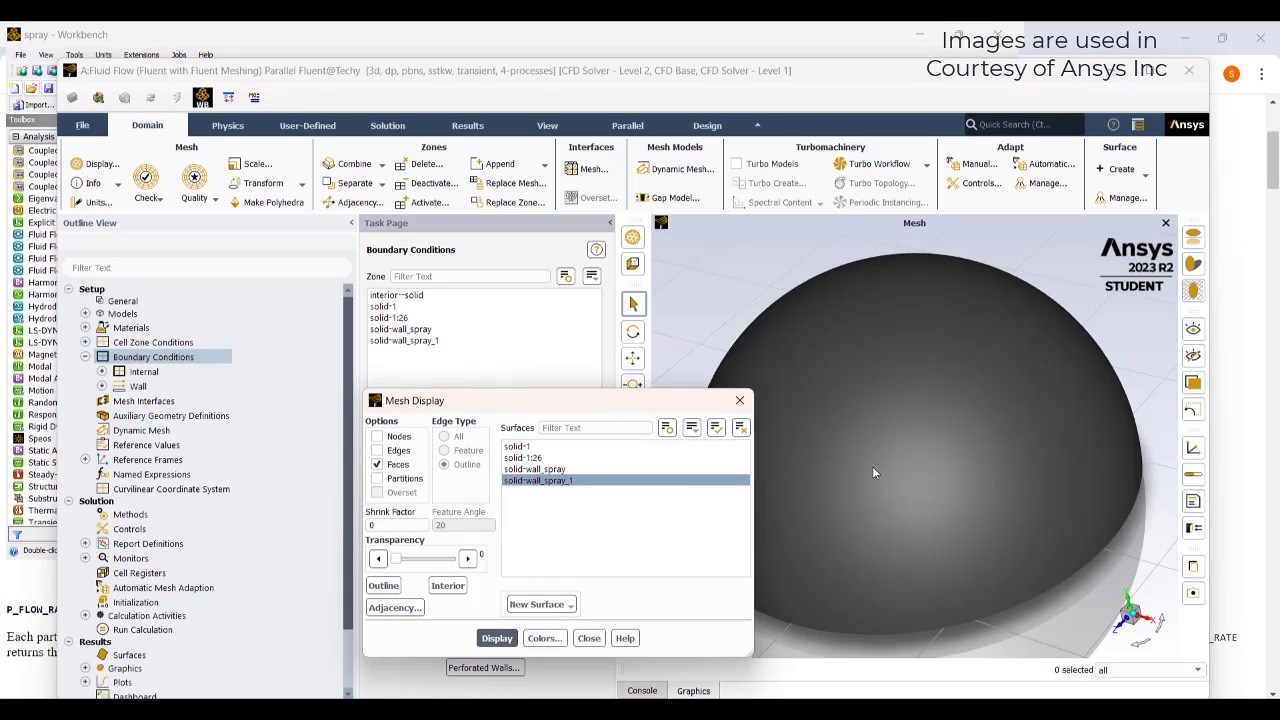
{"action": "left_click_drag", "start_coordinate": [872, 466], "coordinate": [836, 630]}
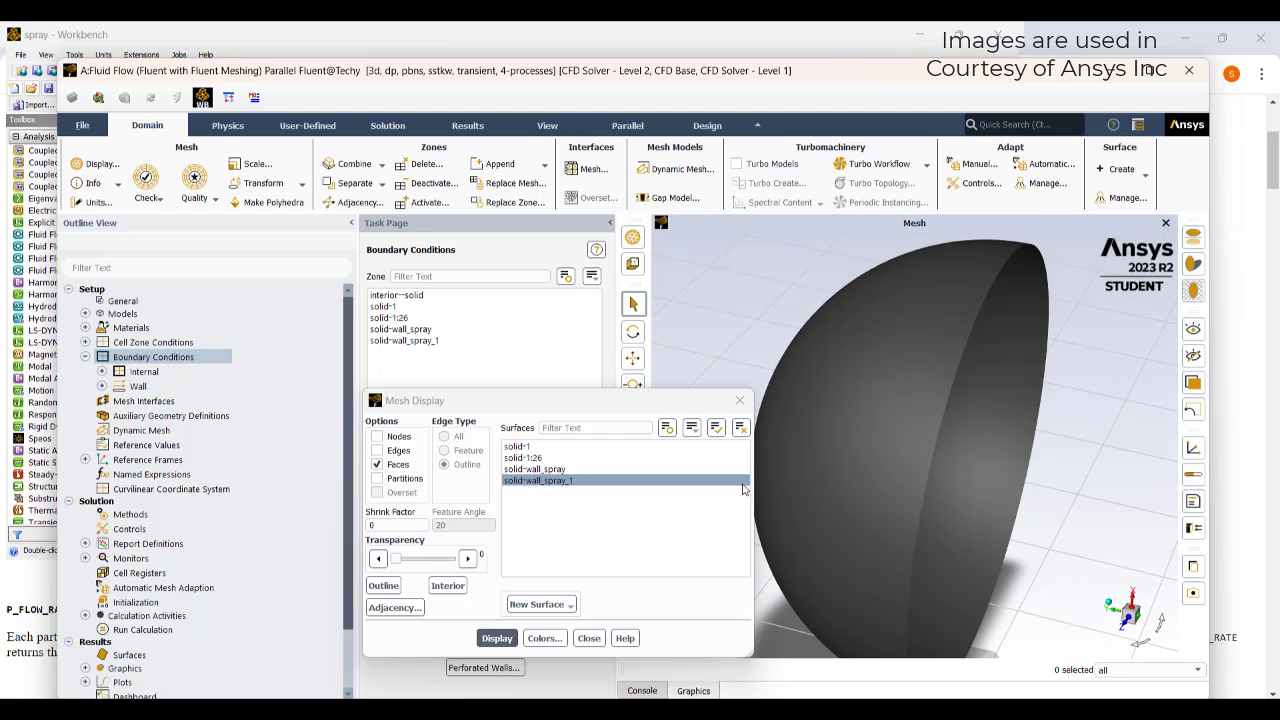
{"action": "left_click", "coordinate": [740, 400]}
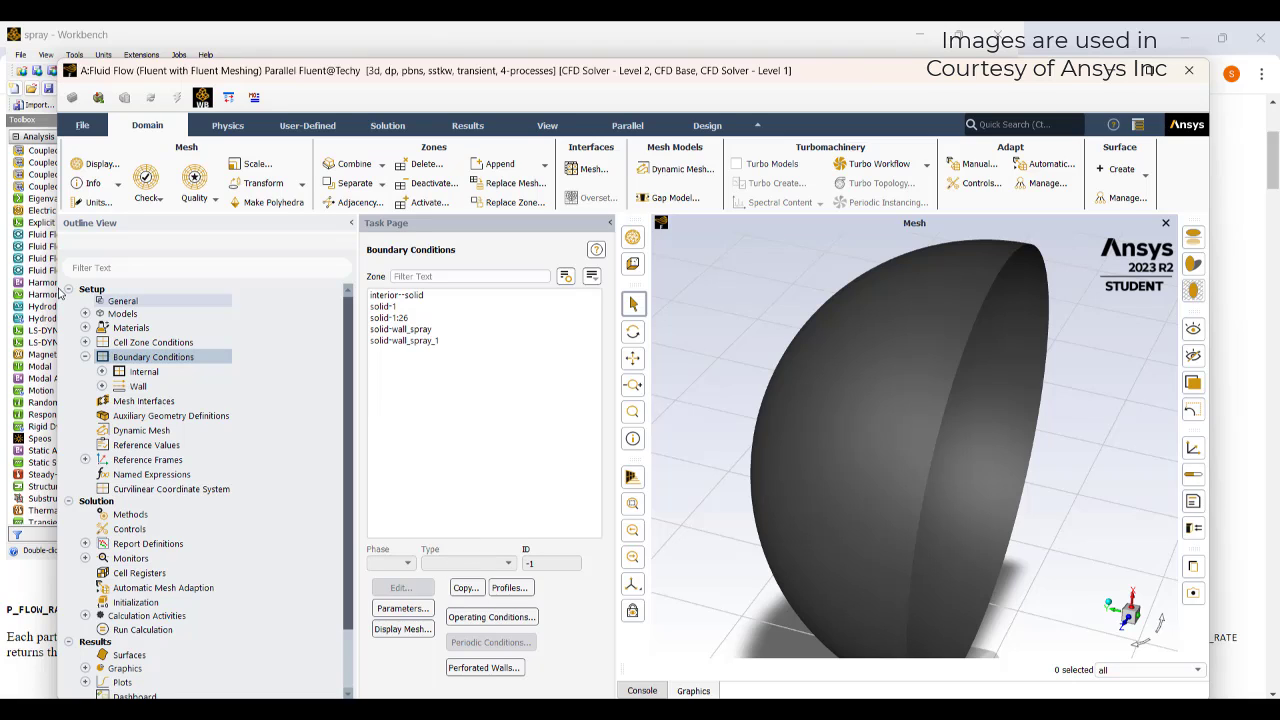
Set the X component of gravitational acceleration to -9.81 m/s²
{"action": "left_click", "coordinate": [118, 301]}
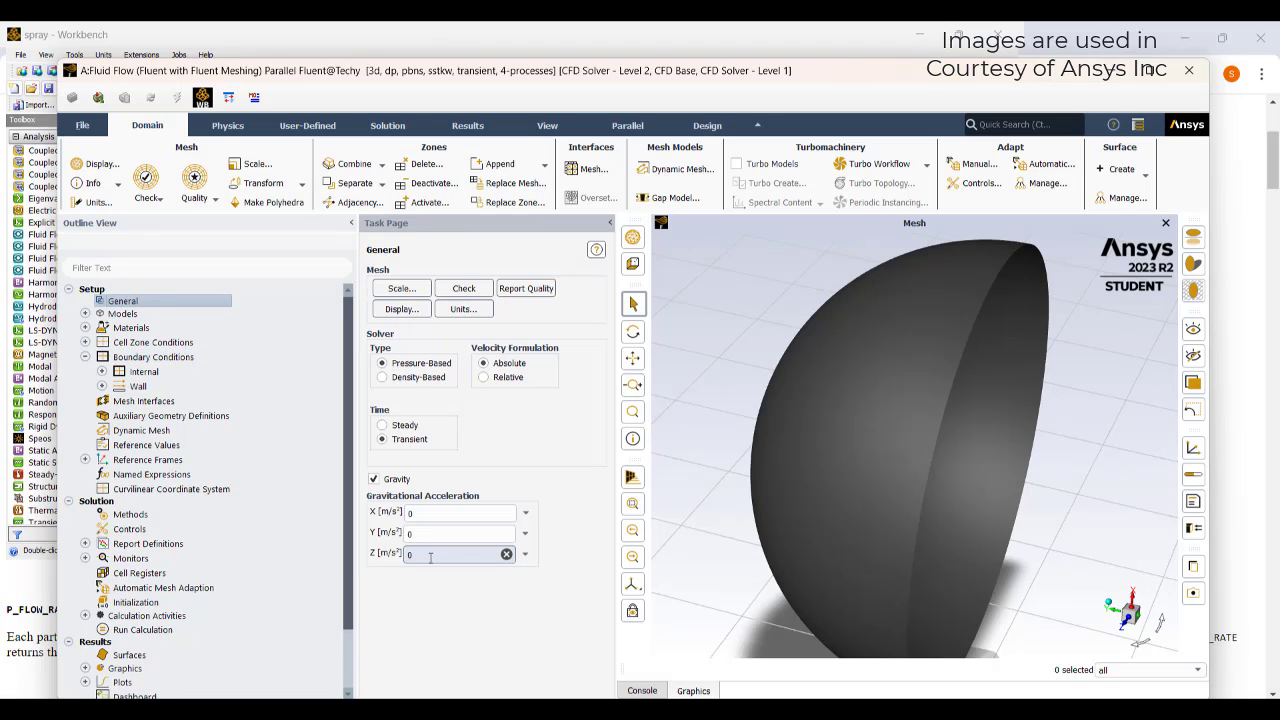
{"action": "left_click", "coordinate": [440, 512]}
{"action": "type", "text": "-"}
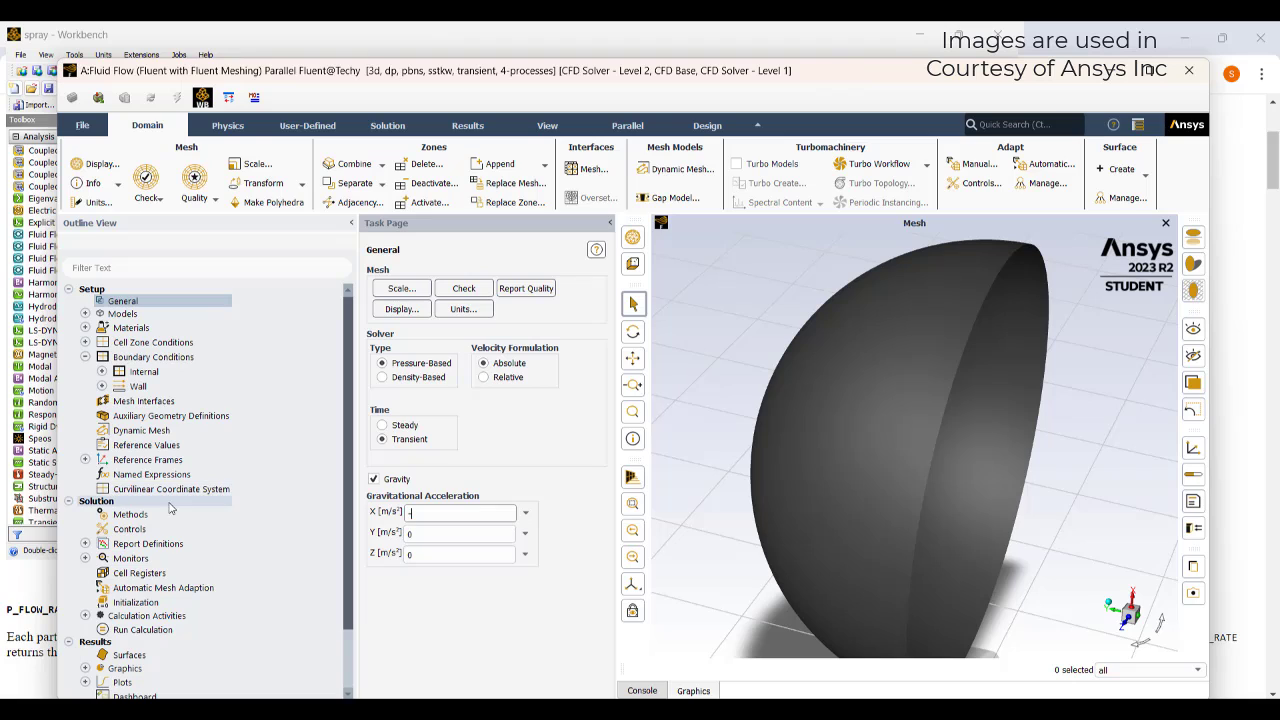
{"action": "type", "text": "9.81"}
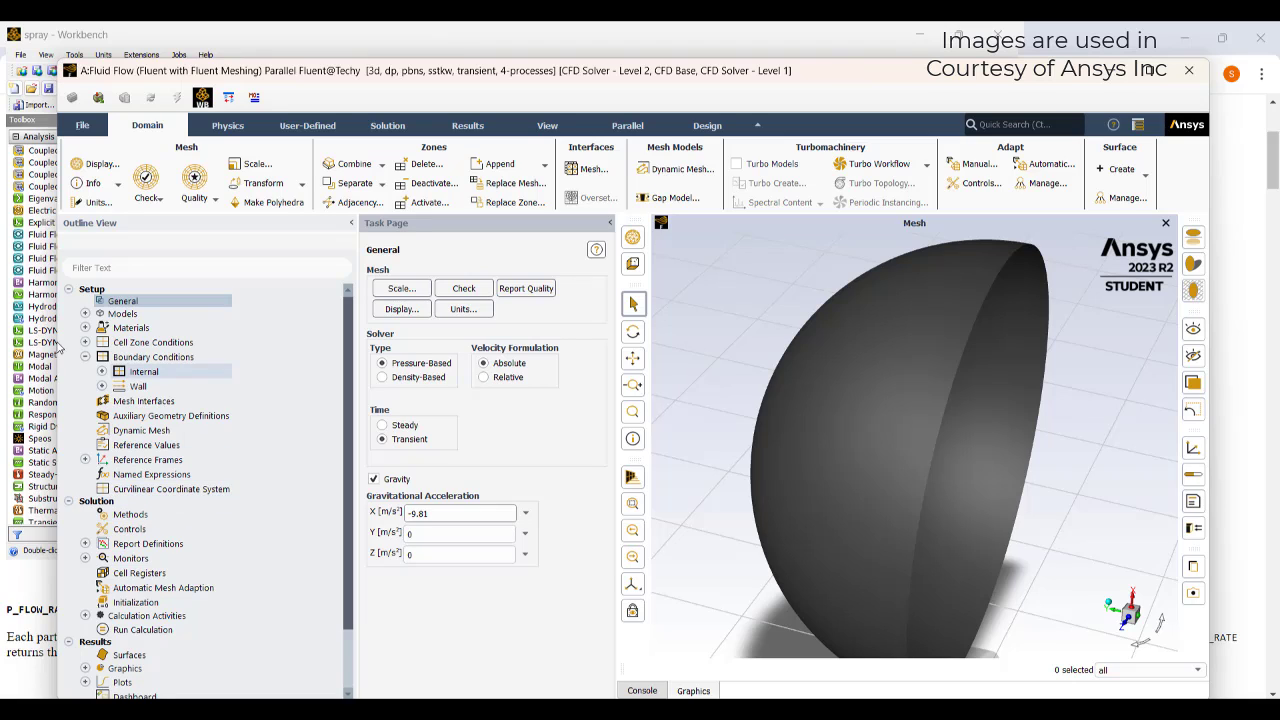
Enable the energy equation in the physics models
{"action": "left_click", "coordinate": [110, 314]}
{"action": "left_click", "coordinate": [85, 313]}
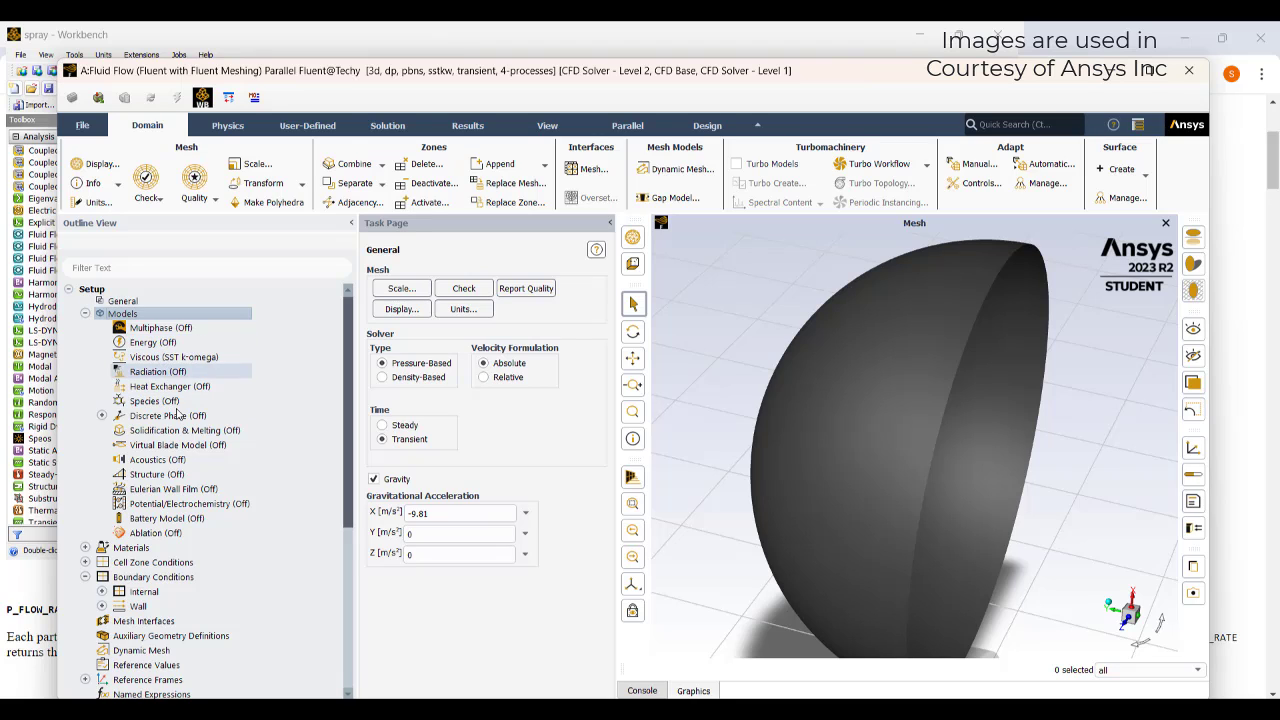
{"action": "double_click", "coordinate": [178, 344]}
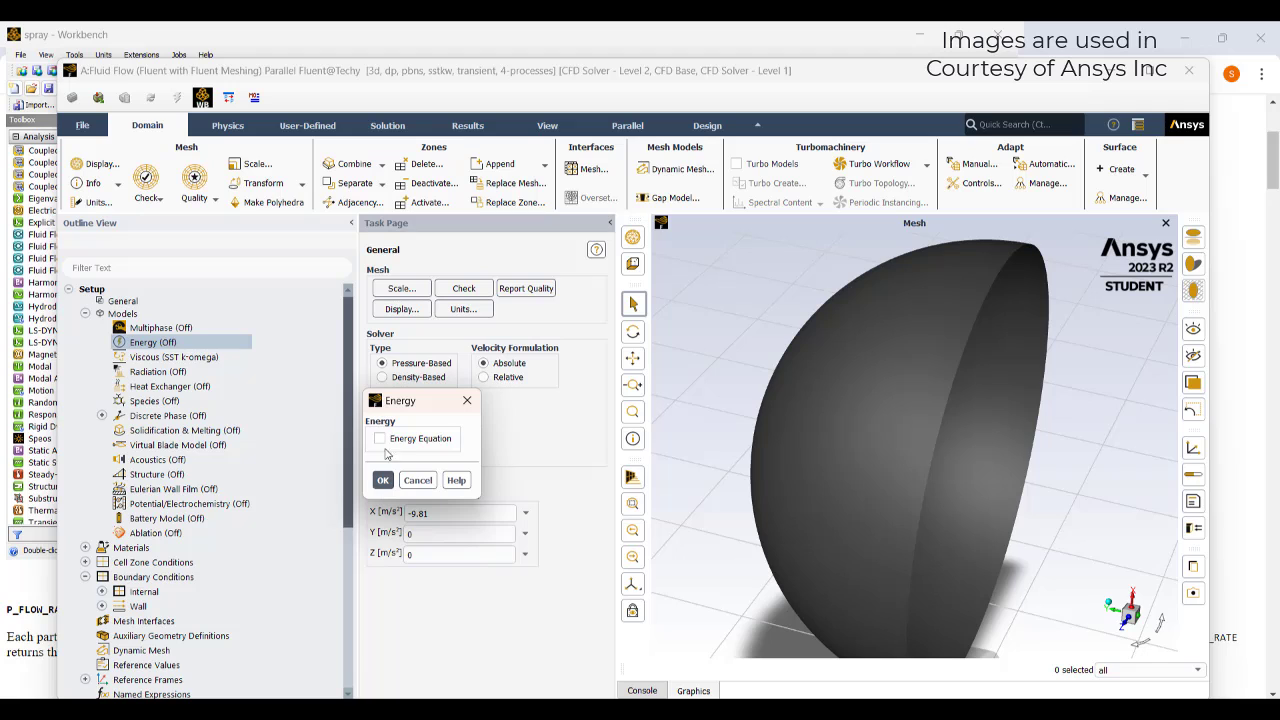
{"action": "left_click", "coordinate": [380, 439]}
{"action": "left_click", "coordinate": [382, 480]}
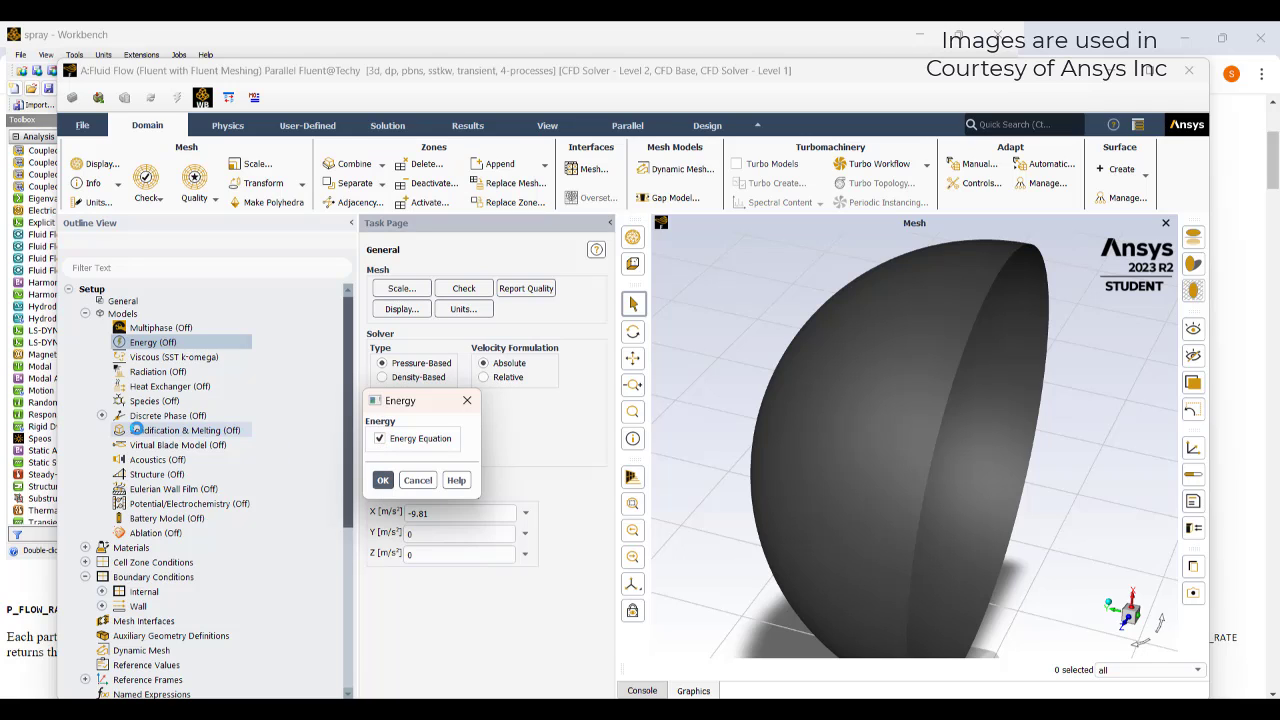
Enable the Discrete Phase model with continuous-phase interaction, DPM source updates every flow iteration, stochastic collision and breakup
{"action": "left_click", "coordinate": [166, 415]}
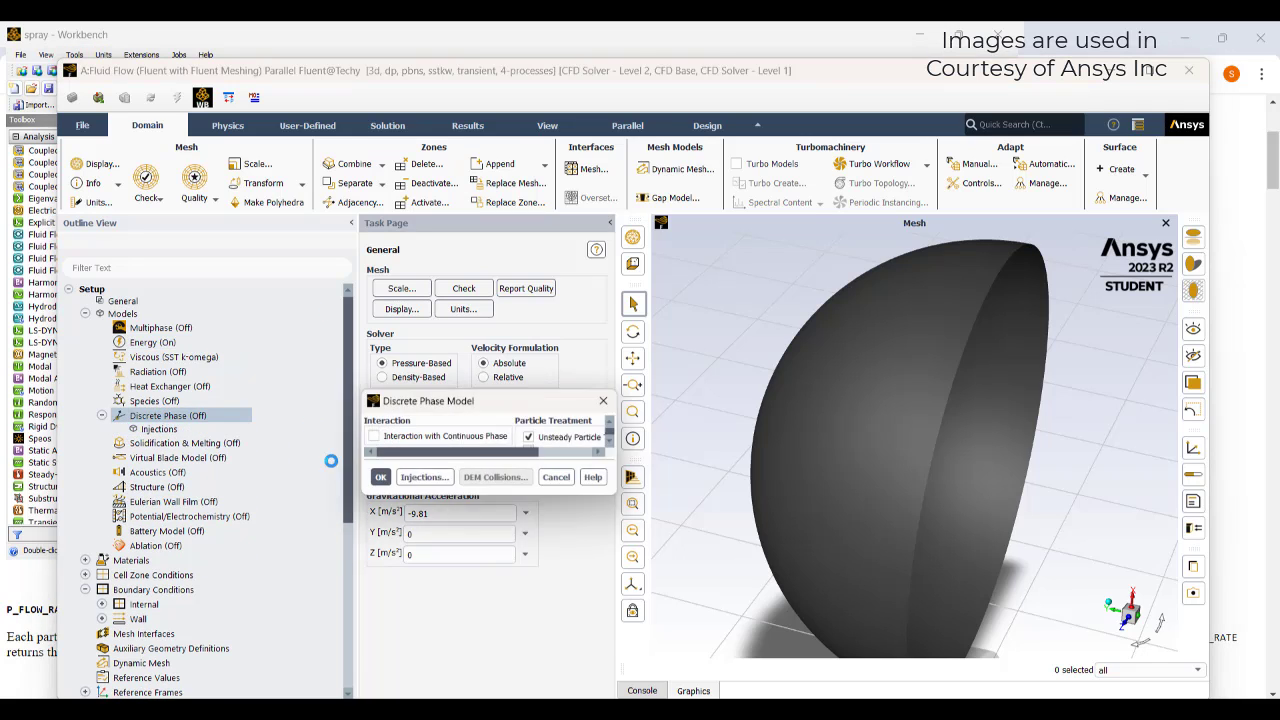
{"action": "left_click", "coordinate": [500, 244]}
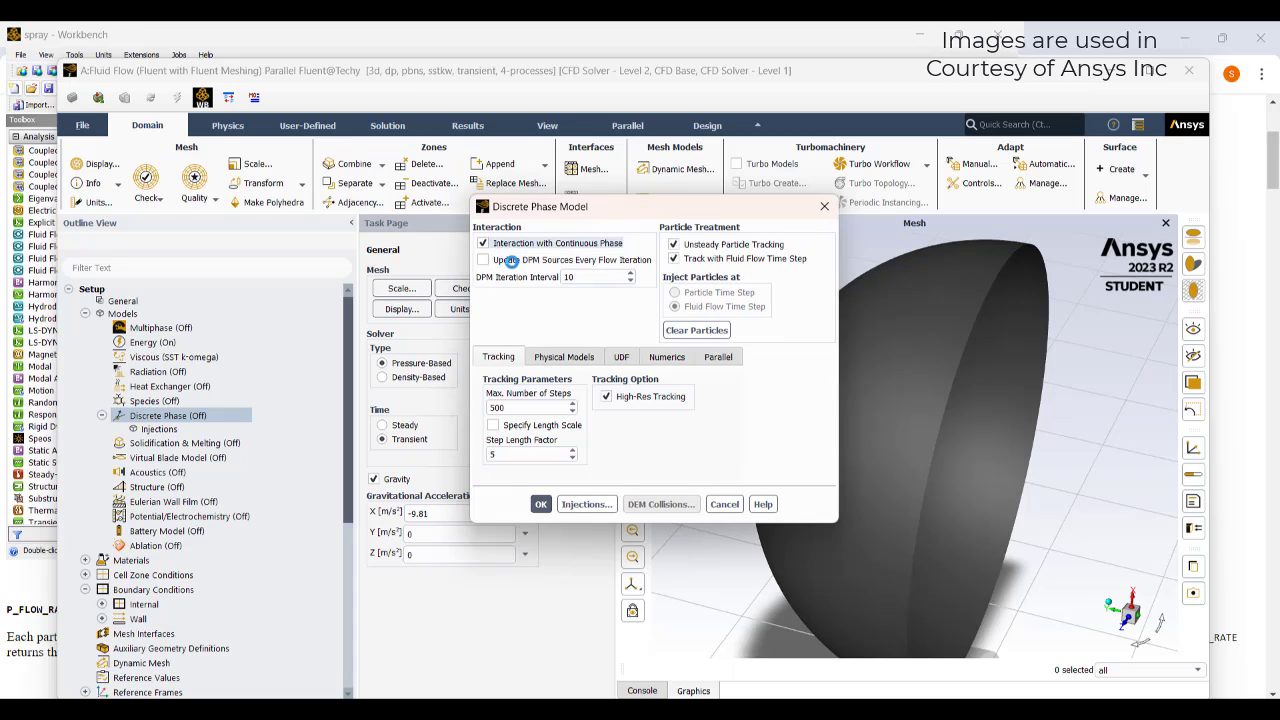
{"action": "left_click", "coordinate": [564, 372]}
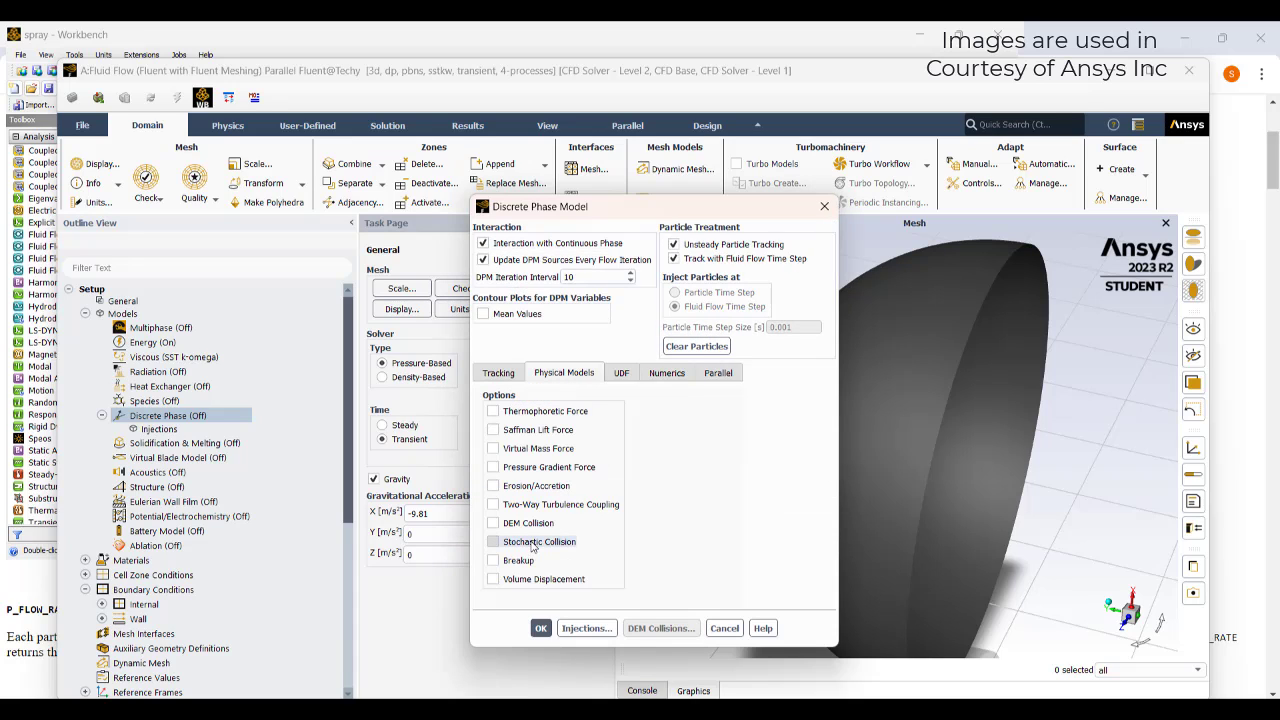
{"action": "left_click", "coordinate": [533, 543]}
{"action": "left_click", "coordinate": [516, 579]}
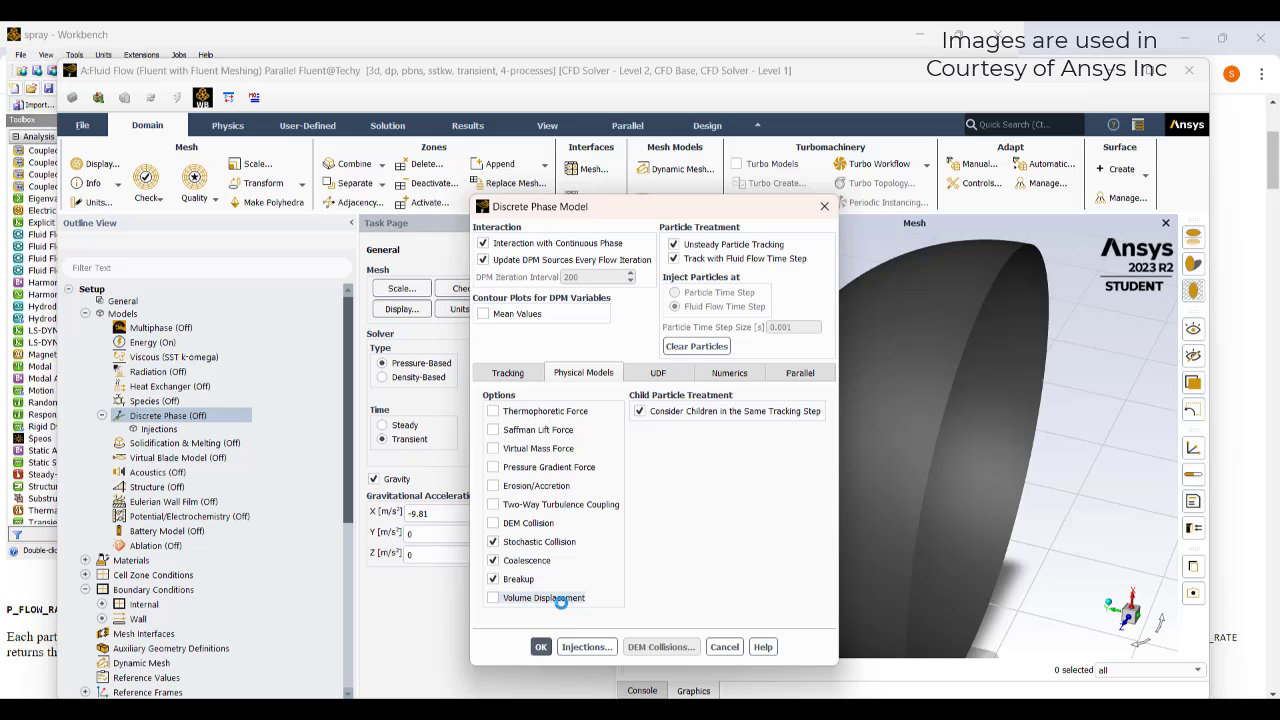
{"action": "left_click", "coordinate": [544, 647]}
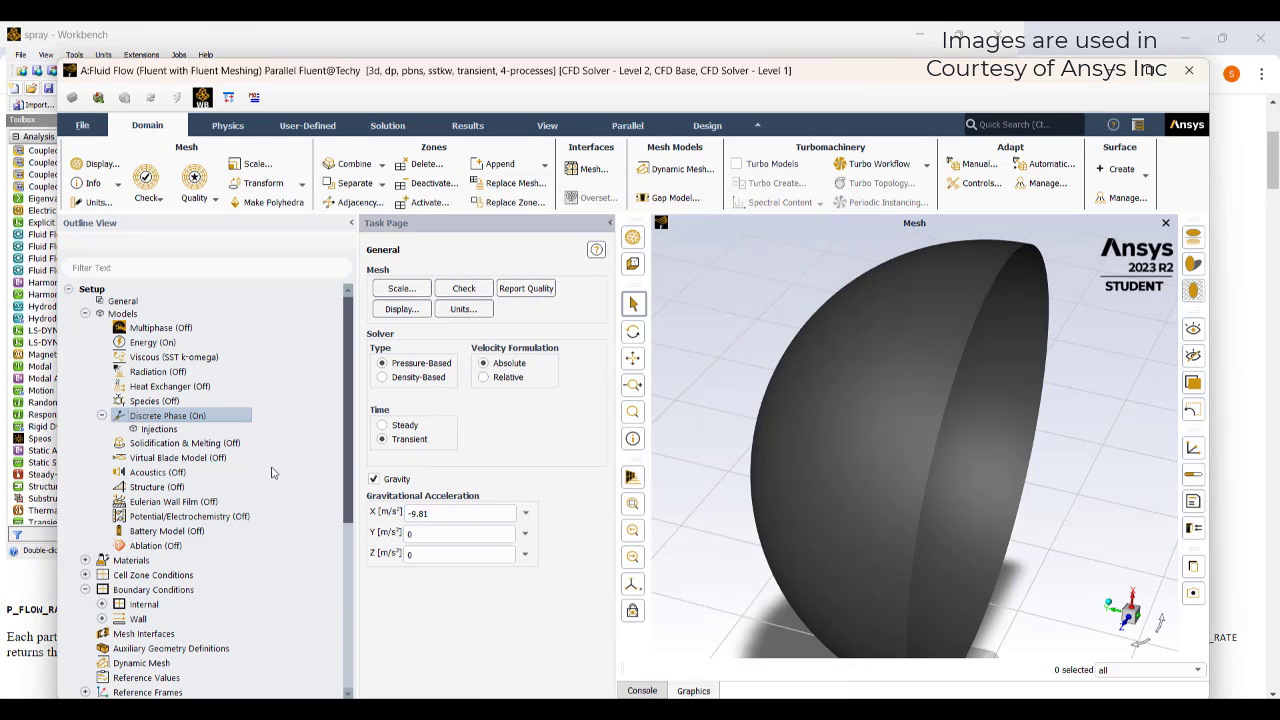
Create a particle injection of type cone and enable uniform massflow distribution
{"action": "double_click", "coordinate": [156, 429]}
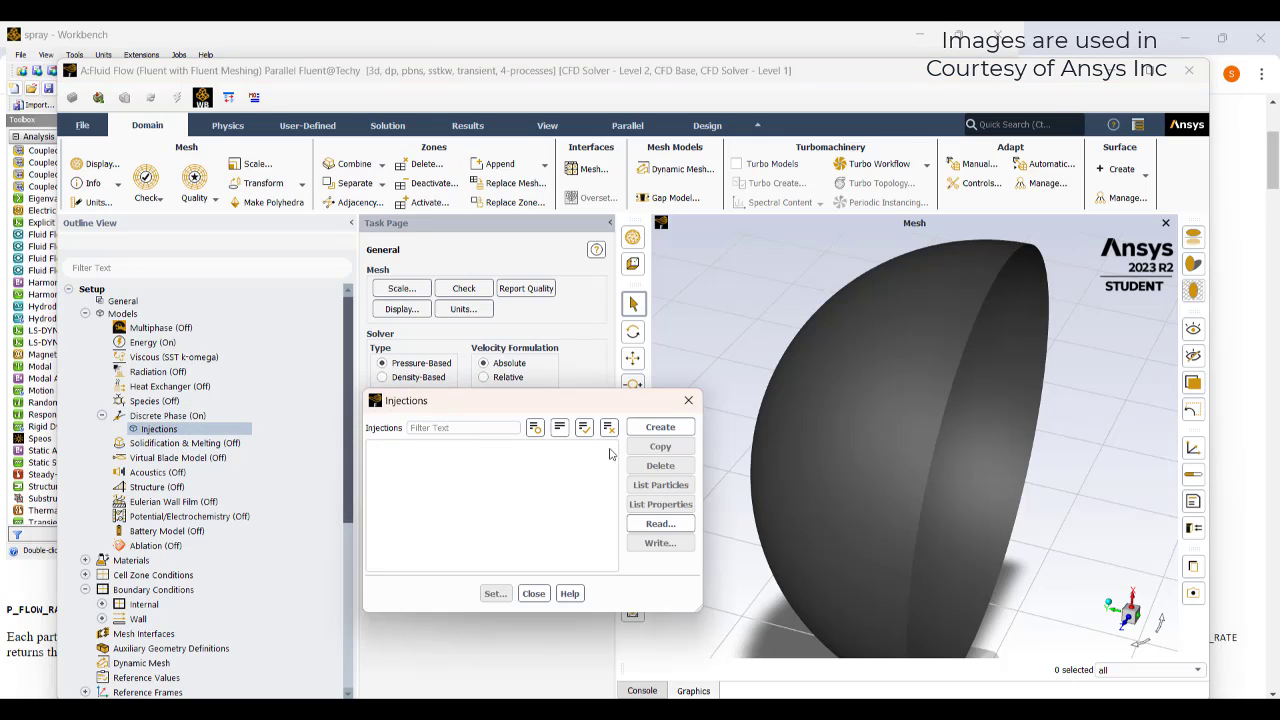
{"action": "left_click", "coordinate": [630, 428]}
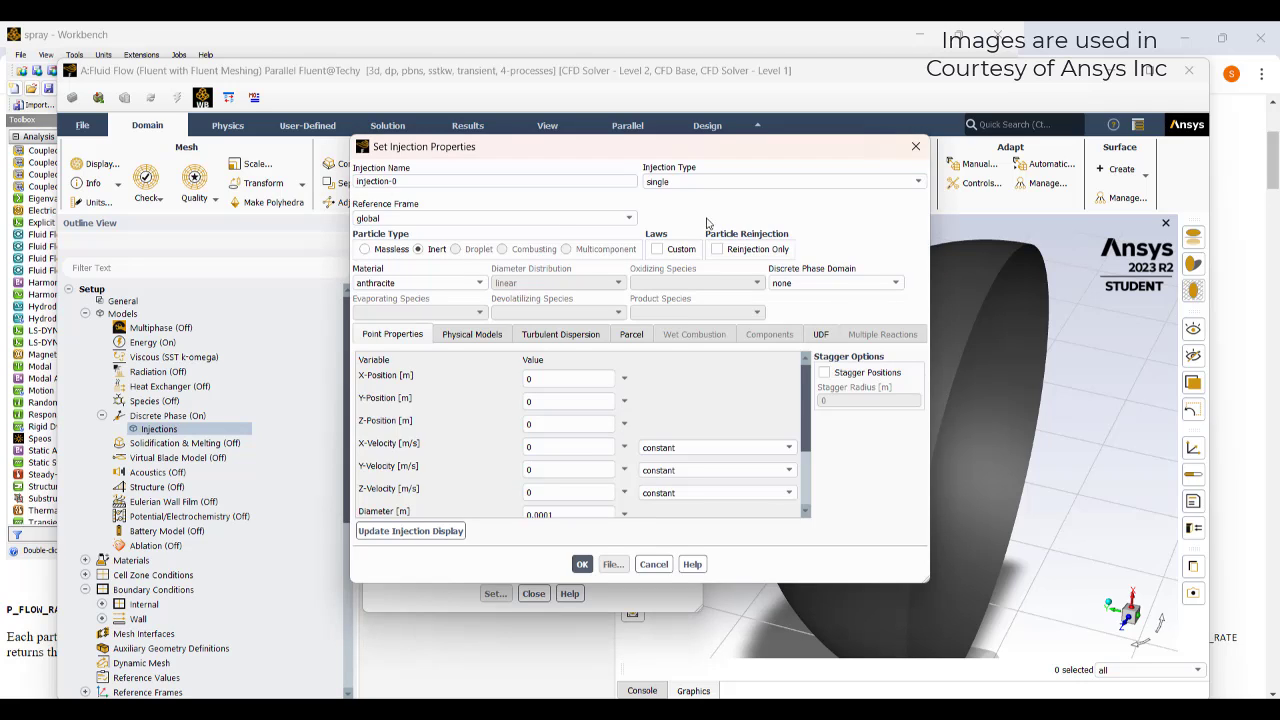
{"action": "left_click", "coordinate": [705, 182]}
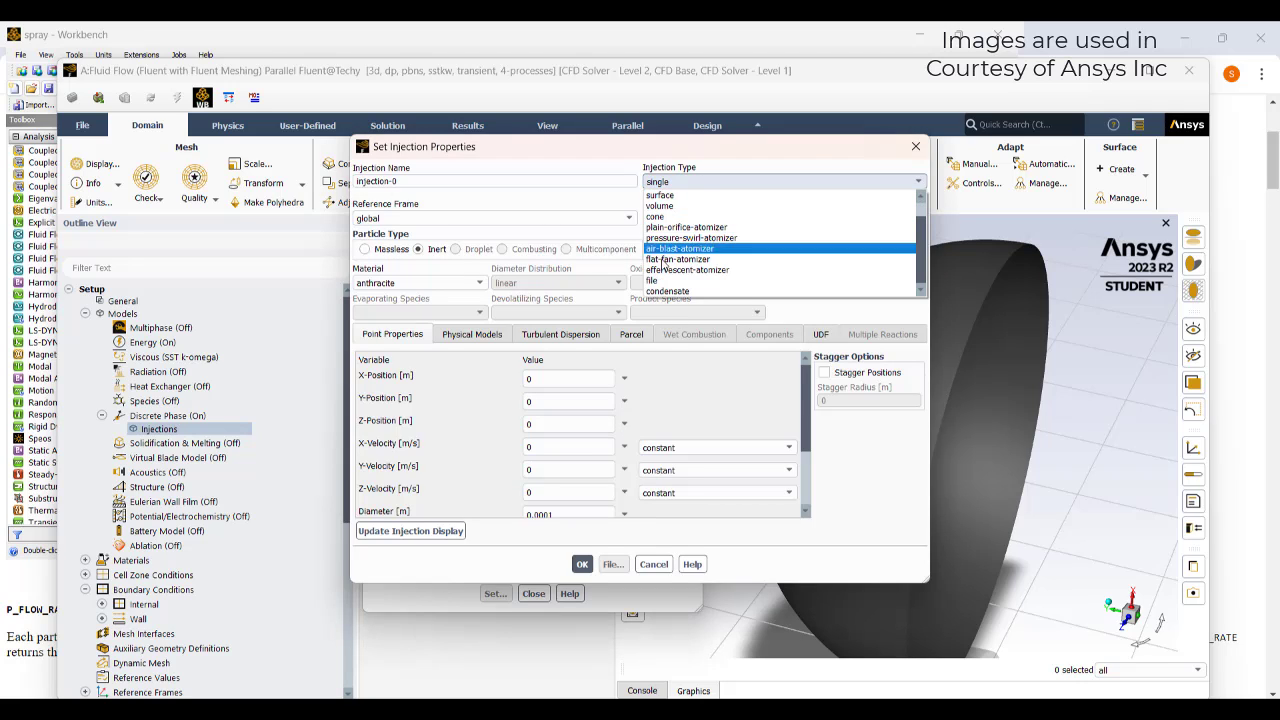
{"action": "left_click", "coordinate": [656, 216]}
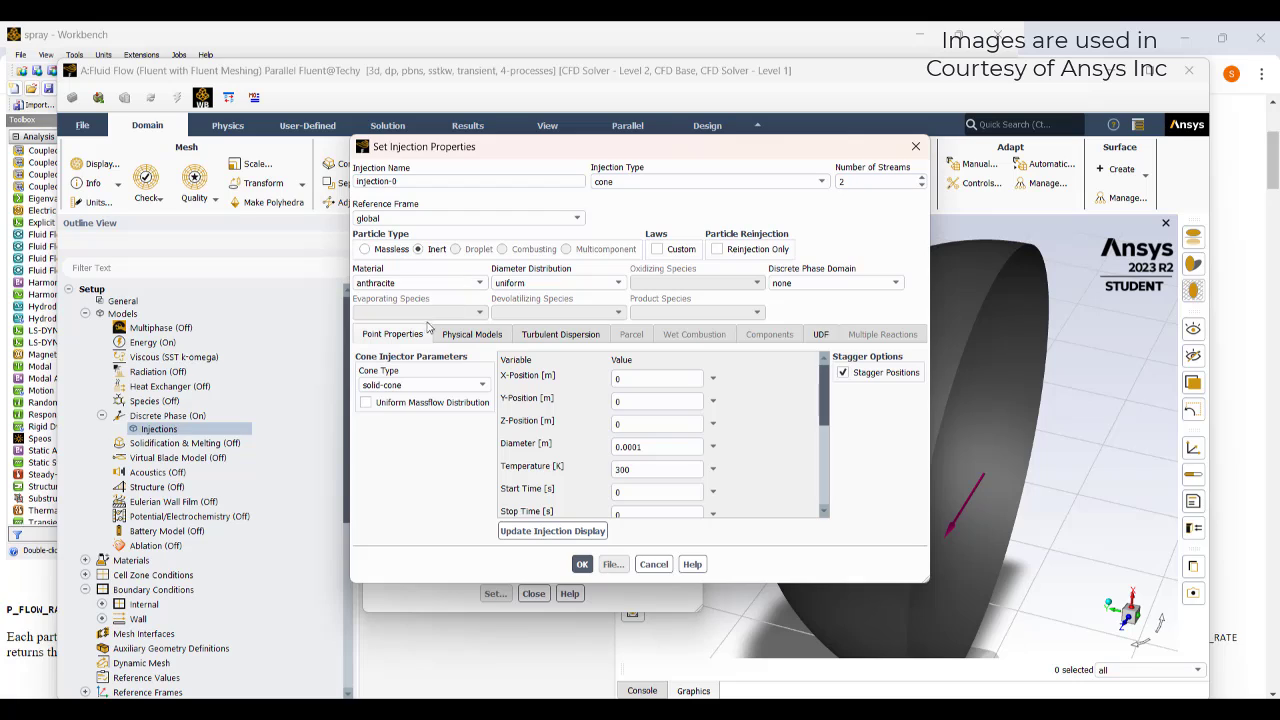
{"action": "left_click", "coordinate": [402, 402]}
Set the cone injection's stop time to 10 s and its axis direction to Y 1 and Z 0
{"action": "scroll", "coordinate": [632, 467], "scroll_direction": "down", "scroll_amount": 3}
{"action": "double_click", "coordinate": [630, 434]}
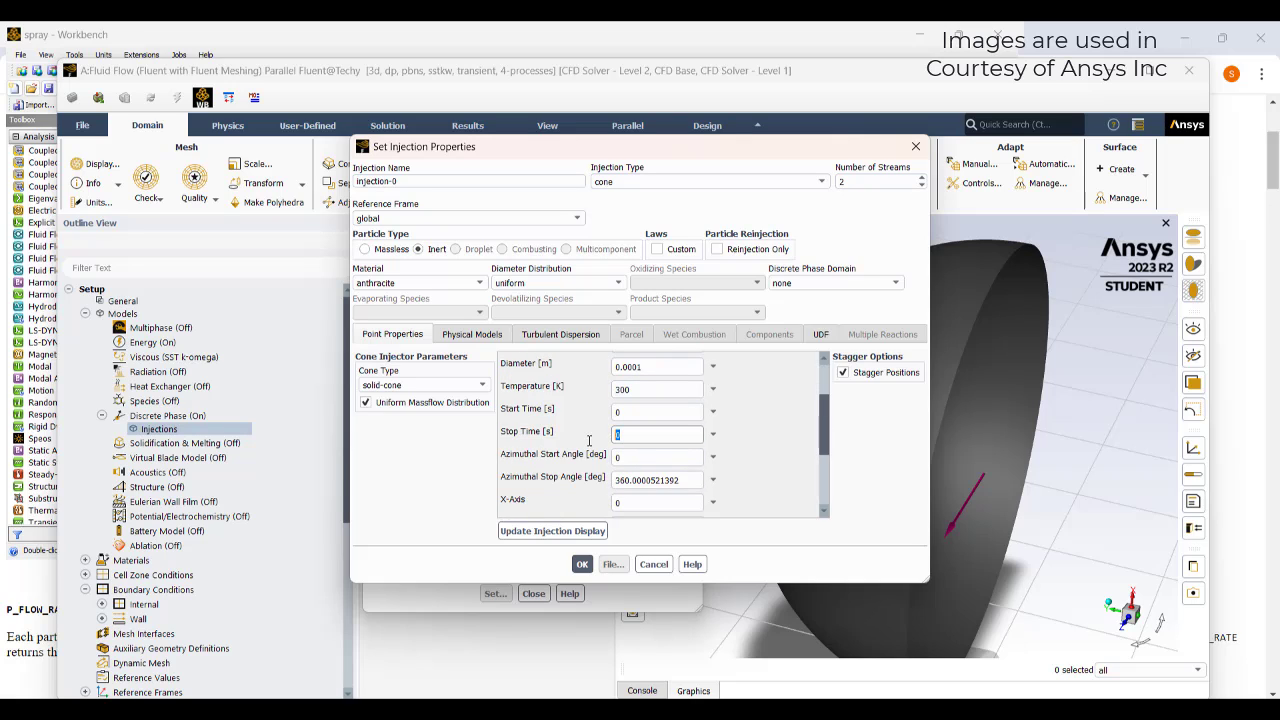
{"action": "type", "text": "10"}
{"action": "scroll", "coordinate": [655, 450], "scroll_direction": "down", "scroll_amount": 2}
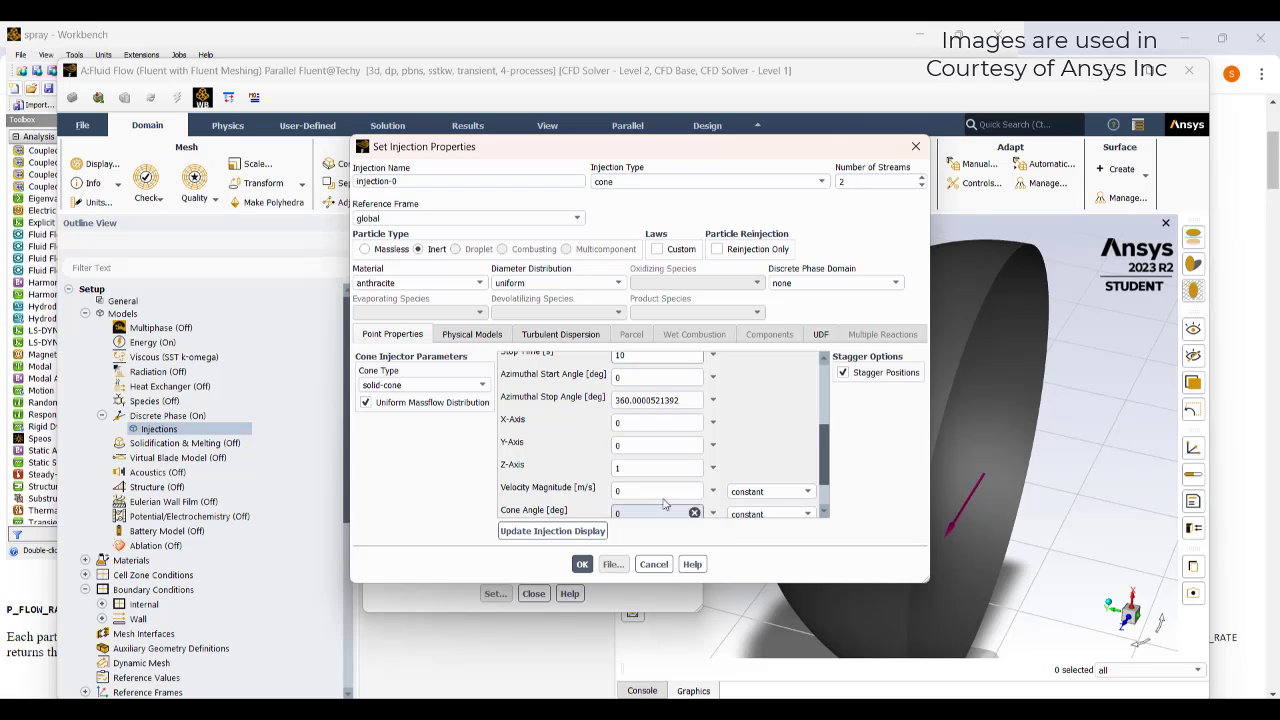
{"action": "double_click", "coordinate": [620, 467]}
{"action": "type", "text": "0"}
{"action": "double_click", "coordinate": [617, 449]}
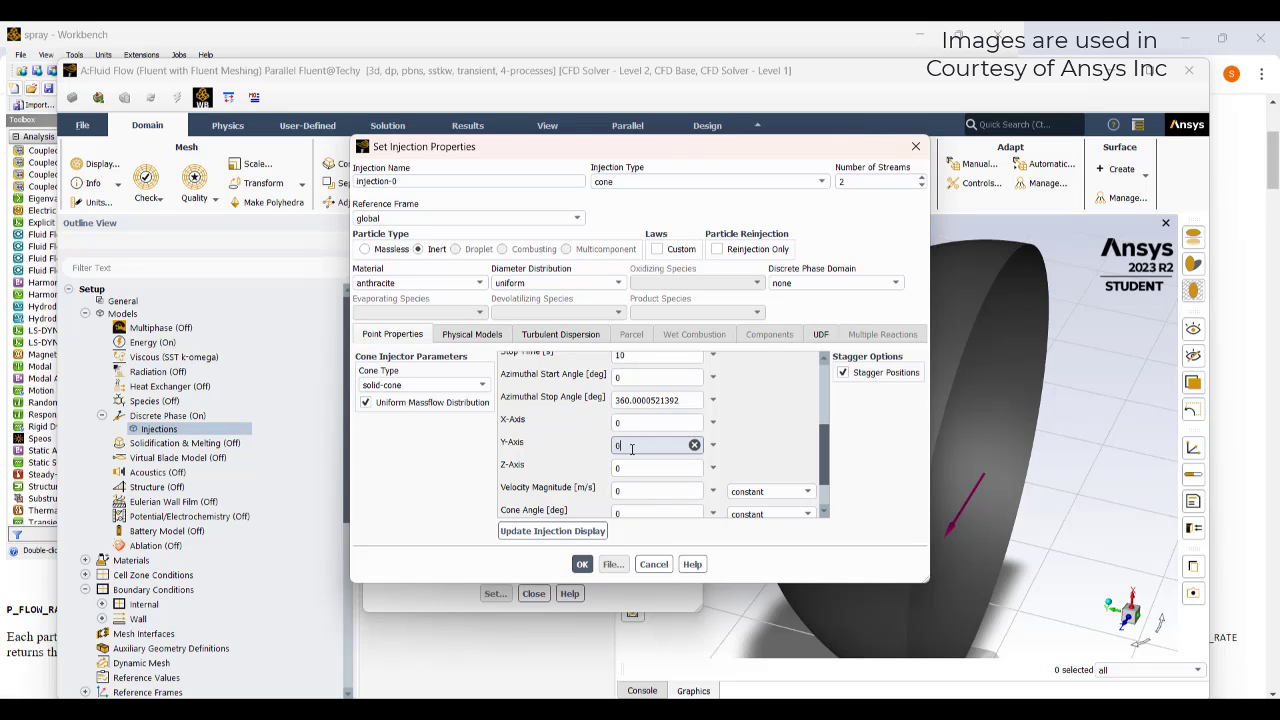
{"action": "type", "text": "1"}
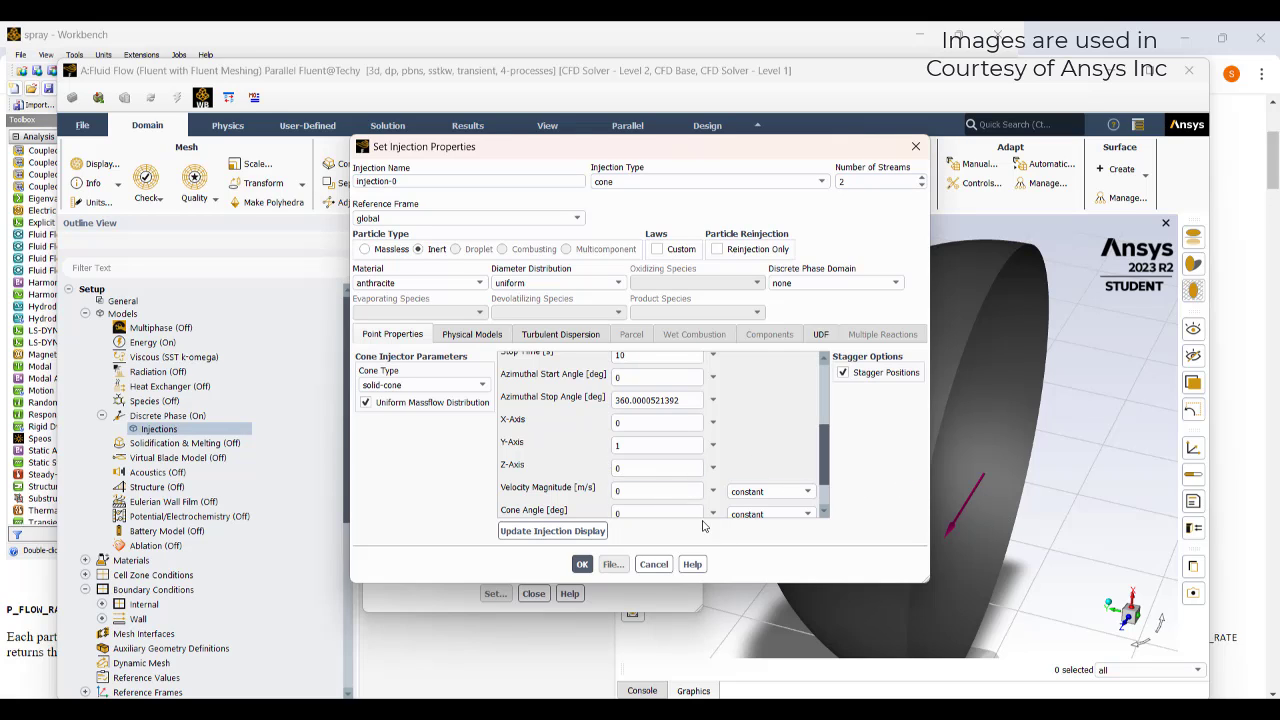
Set the injection's velocity magnitude to 12 m/s, cone angle to 4 degrees and total flow rate to 0.01 kg/s
{"action": "left_click_drag", "start_coordinate": [726, 160], "coordinate": [572, 140]}
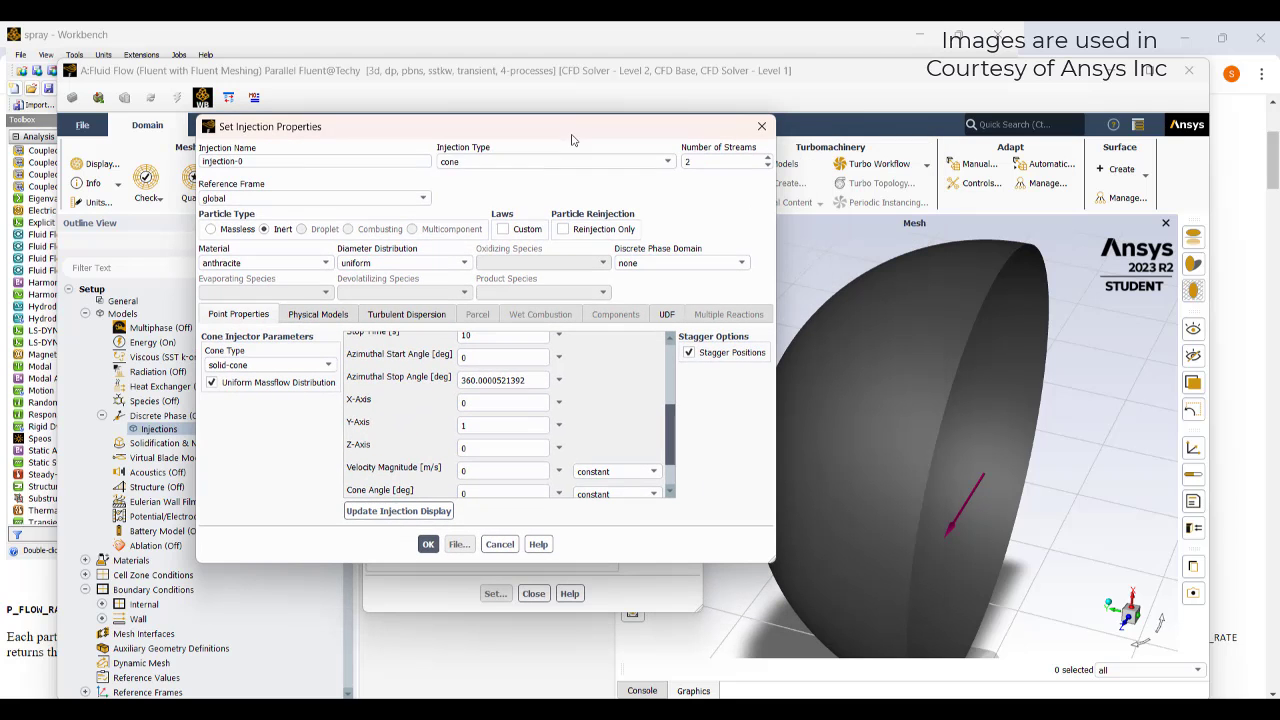
{"action": "double_click", "coordinate": [505, 471]}
{"action": "scroll", "coordinate": [489, 440], "scroll_direction": "down", "scroll_amount": 2}
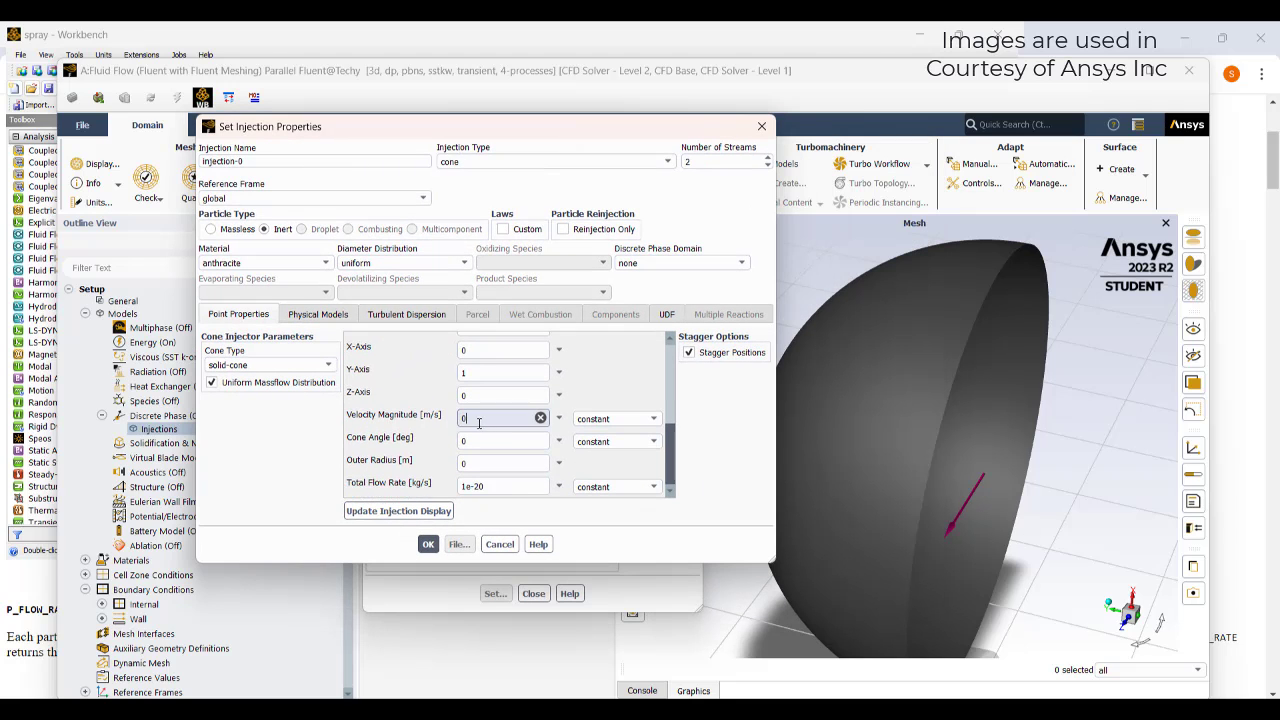
{"action": "type", "text": "12"}
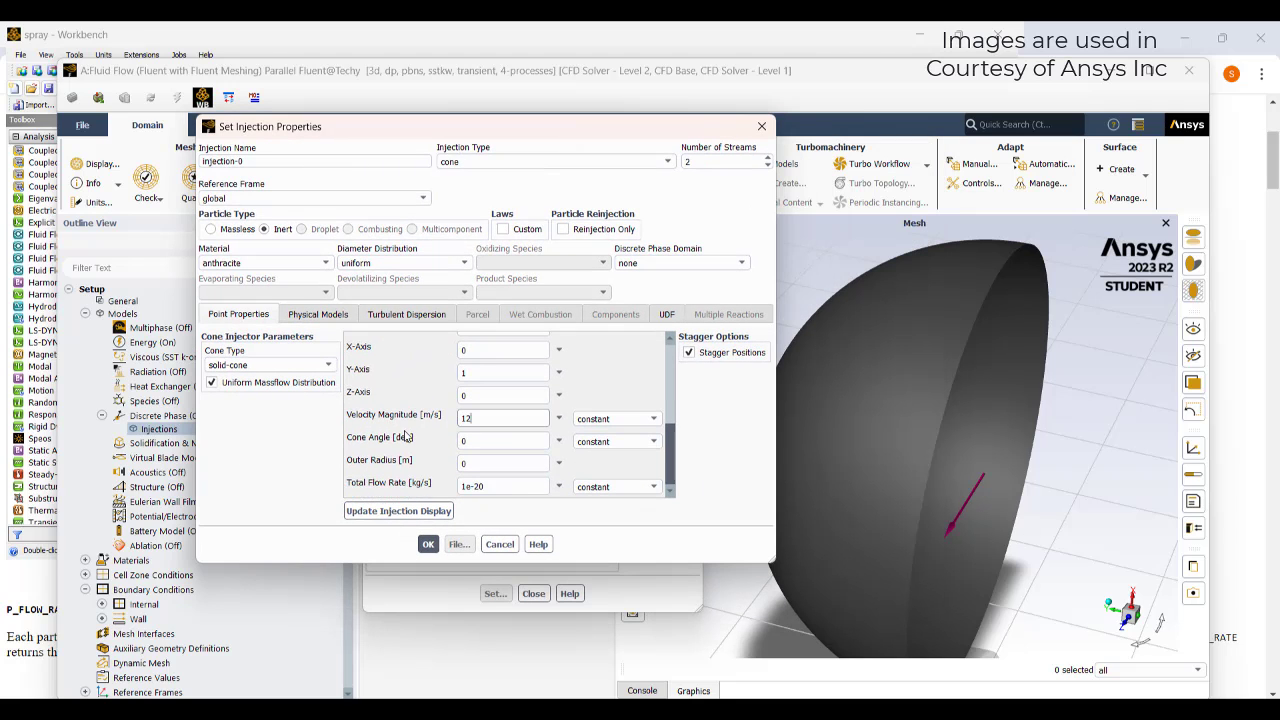
{"action": "double_click", "coordinate": [480, 440]}
{"action": "type", "text": "4"}
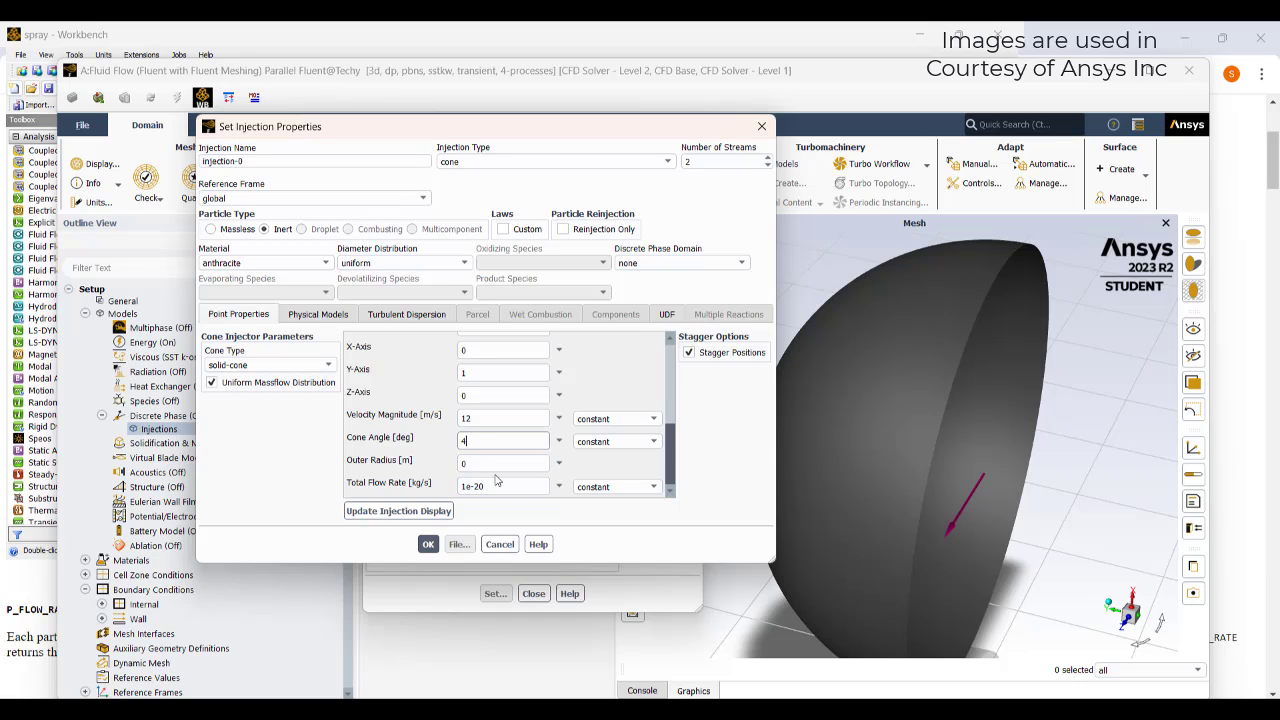
{"action": "double_click", "coordinate": [497, 484]}
{"action": "type", "text": "0.01"}
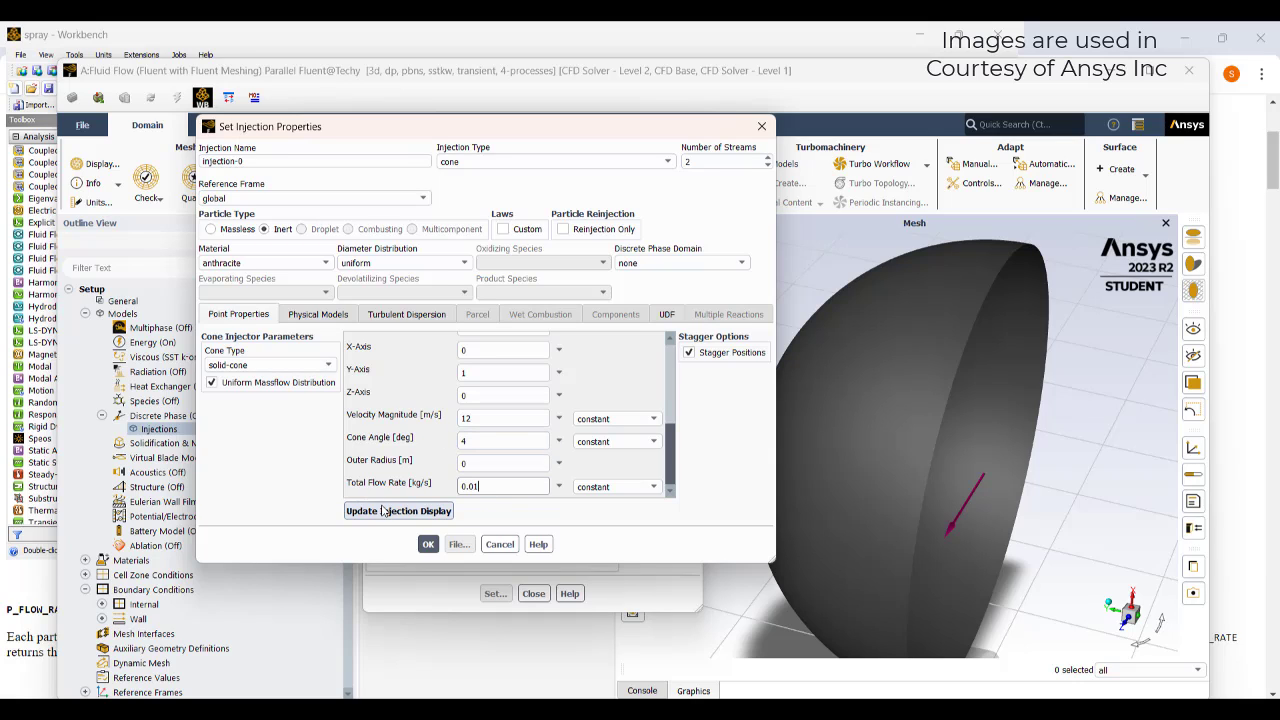
Update the injection display in the model view and accept the injection properties
{"action": "left_click", "coordinate": [403, 514]}
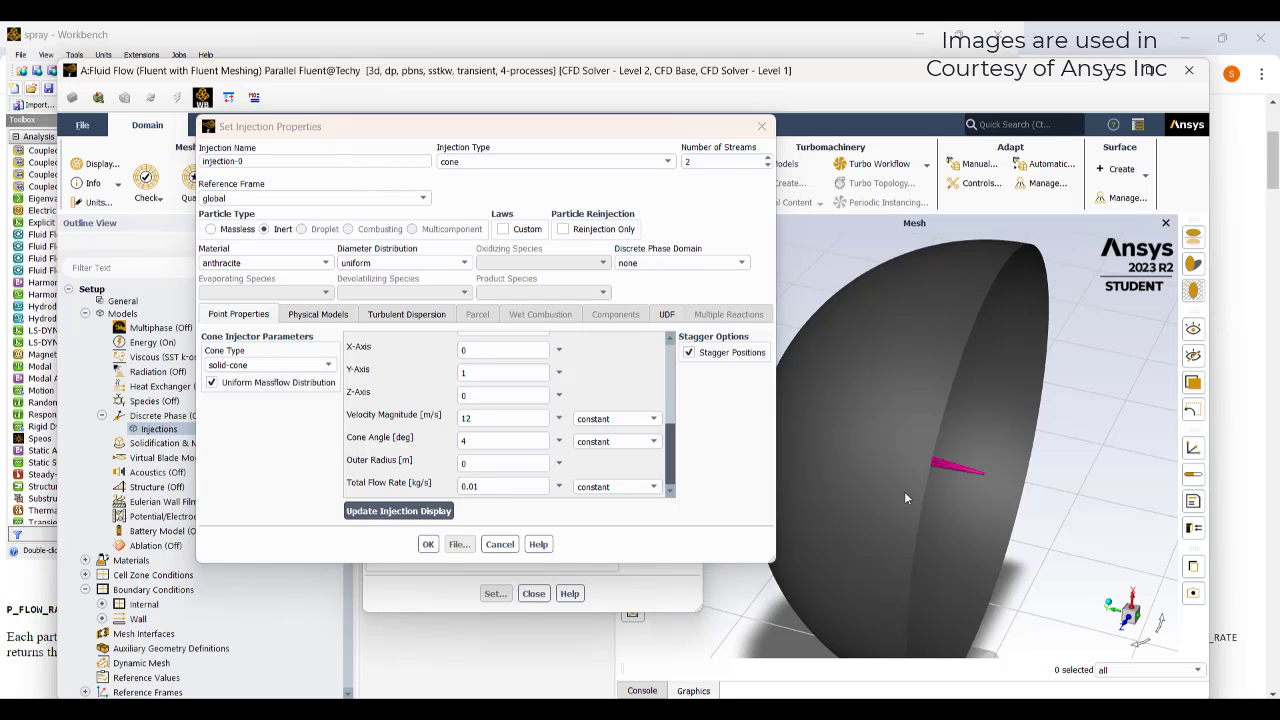
{"action": "mouse_move", "coordinate": [904, 491]}
{"action": "left_mouse_down"}
{"action": "mouse_move", "coordinate": [843, 507]}
{"action": "mouse_move", "coordinate": [892, 500]}
{"action": "left_mouse_up"}
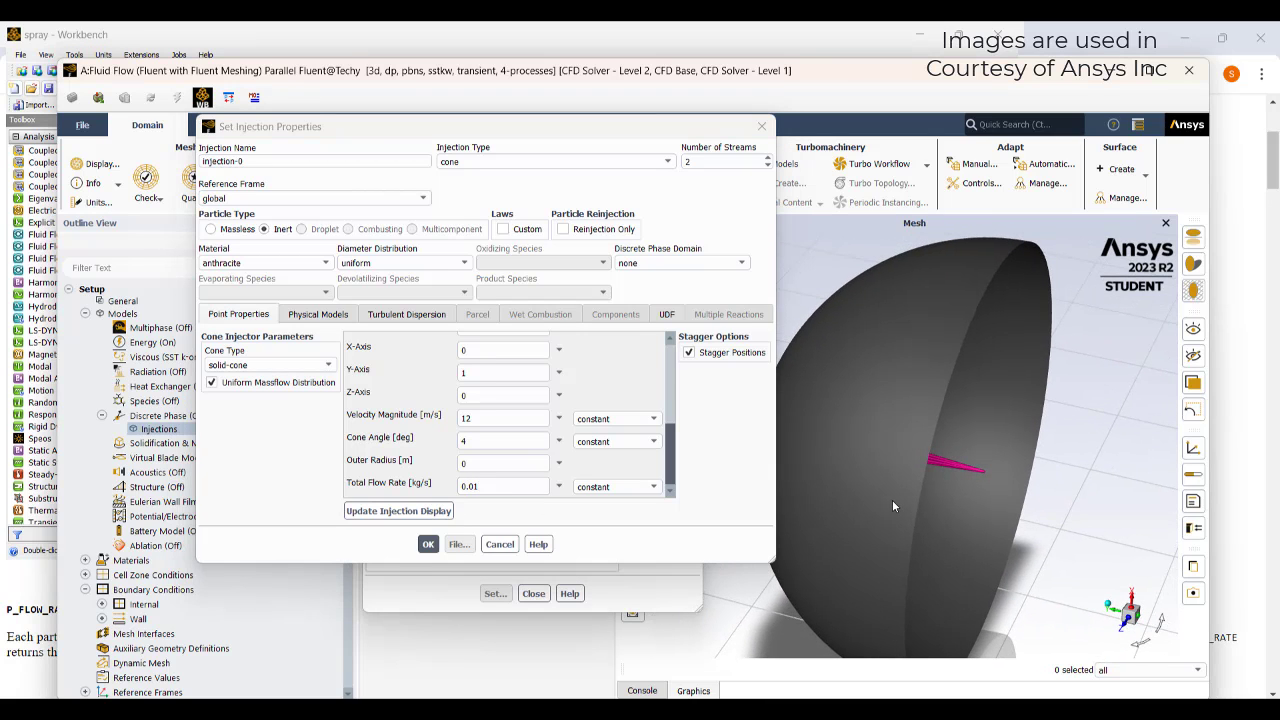
{"action": "left_click", "coordinate": [428, 544]}
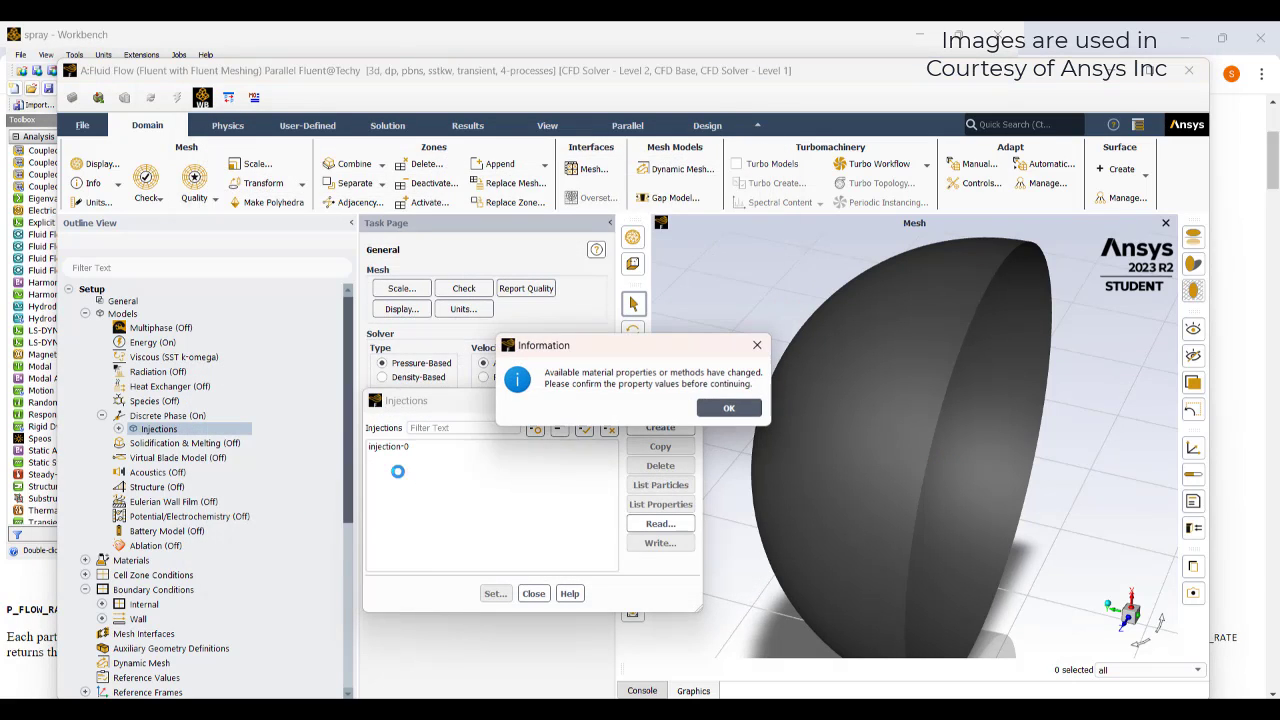
{"action": "left_click", "coordinate": [729, 407]}
Set the number of streams of injection-0 to 20 and close the list of injections
{"action": "left_click", "coordinate": [499, 447]}
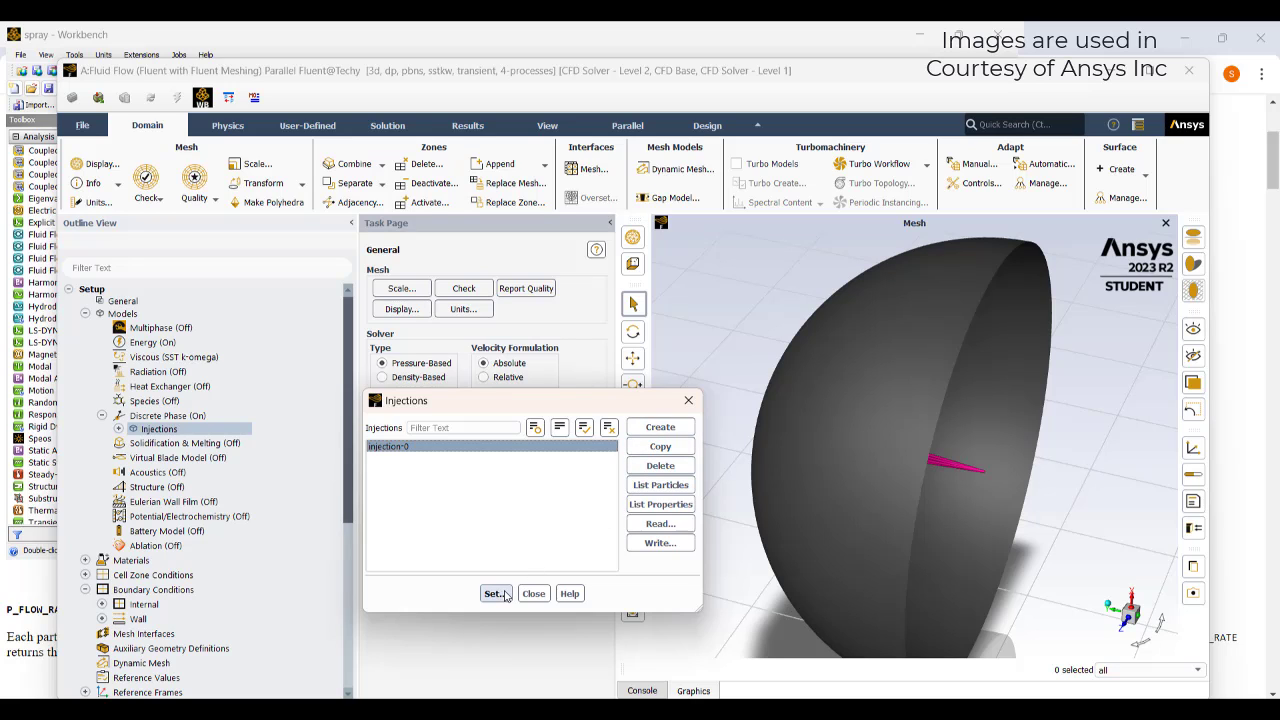
{"action": "left_click", "coordinate": [505, 595]}
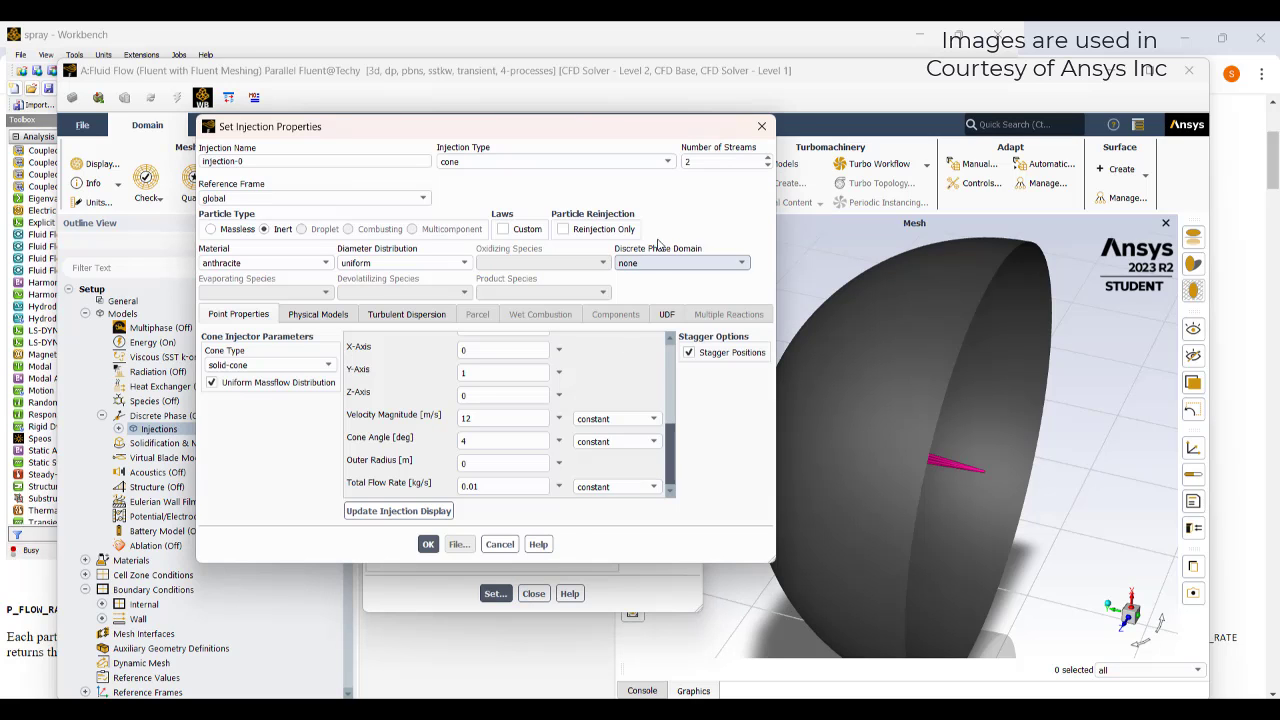
{"action": "double_click", "coordinate": [715, 161]}
{"action": "type", "text": "20"}
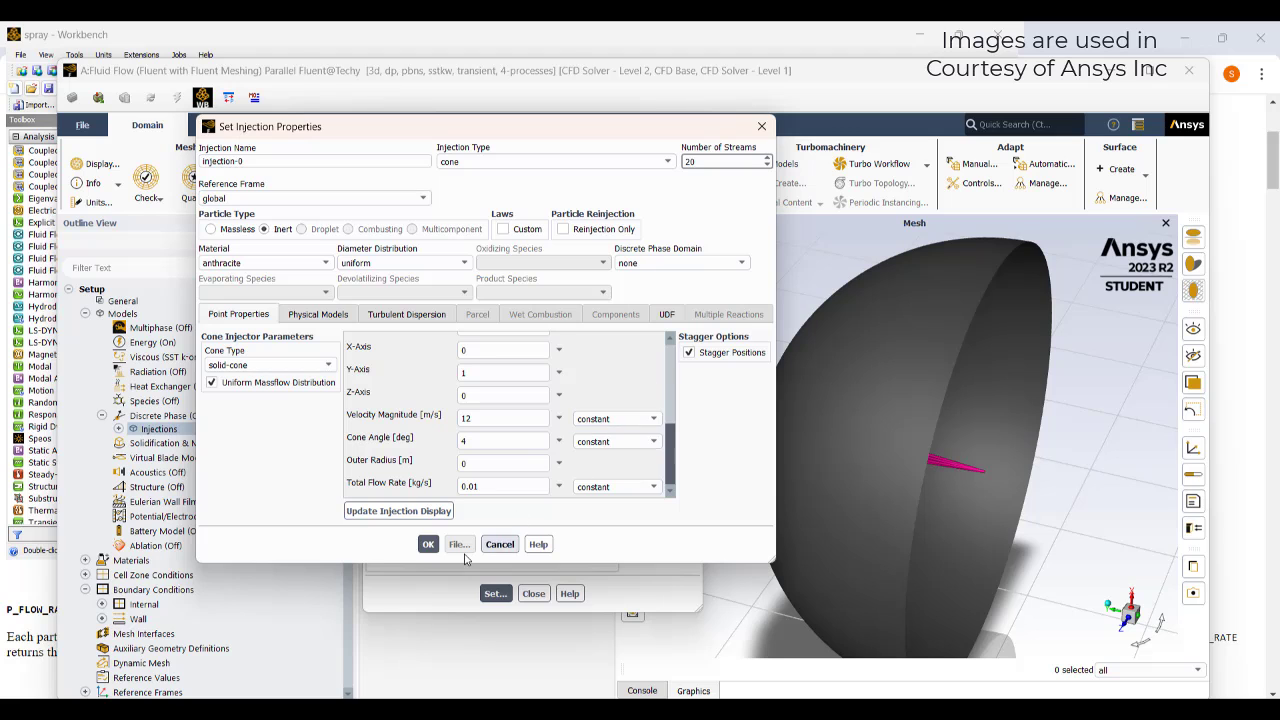
{"action": "left_click", "coordinate": [427, 544]}
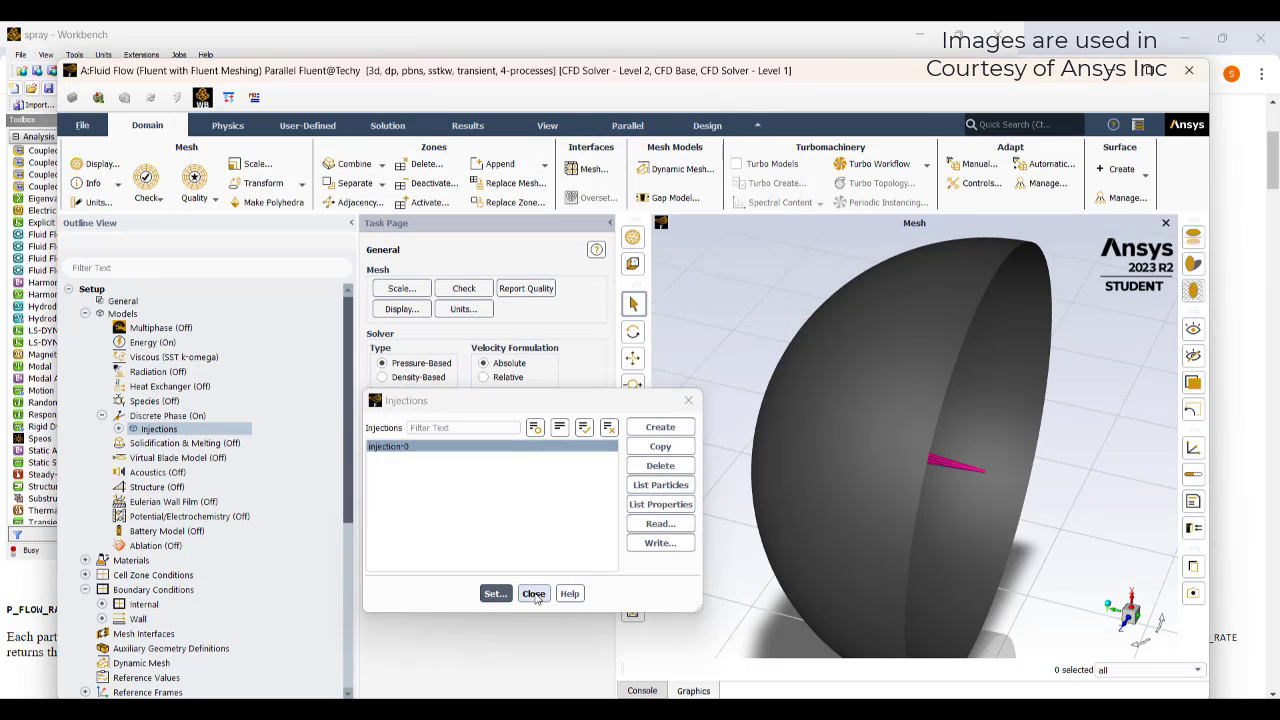
{"action": "left_click", "coordinate": [535, 594]}
Copy the inert-particle material water-liquid (h2o<l>) from the Fluent database into the case
{"action": "scroll", "coordinate": [110, 480], "scroll_direction": "down", "scroll_amount": 2}
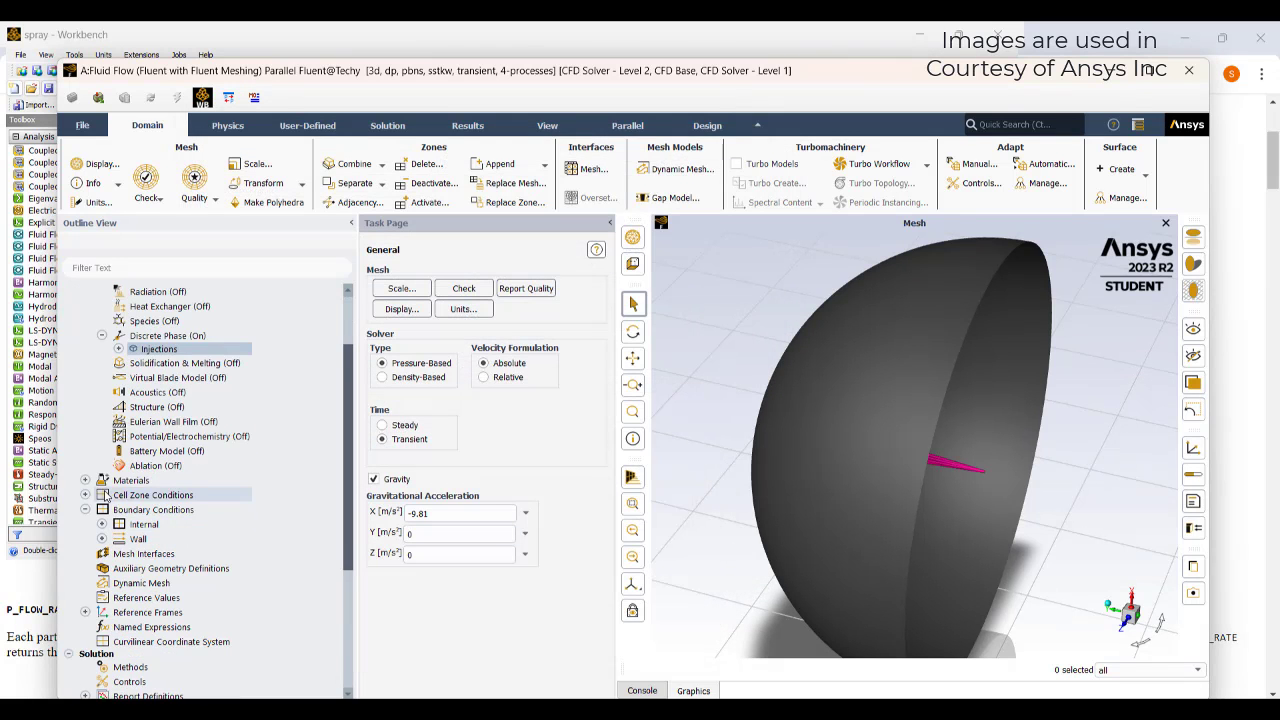
{"action": "left_click", "coordinate": [100, 482]}
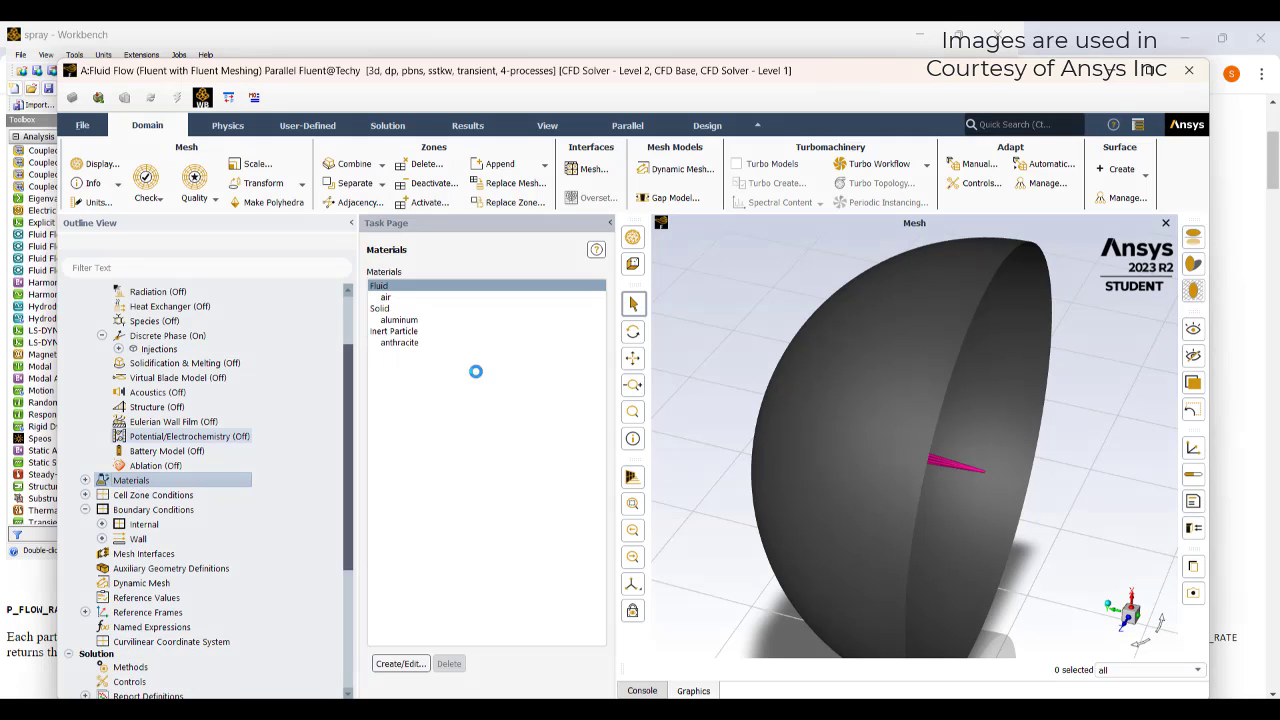
{"action": "left_click", "coordinate": [408, 663]}
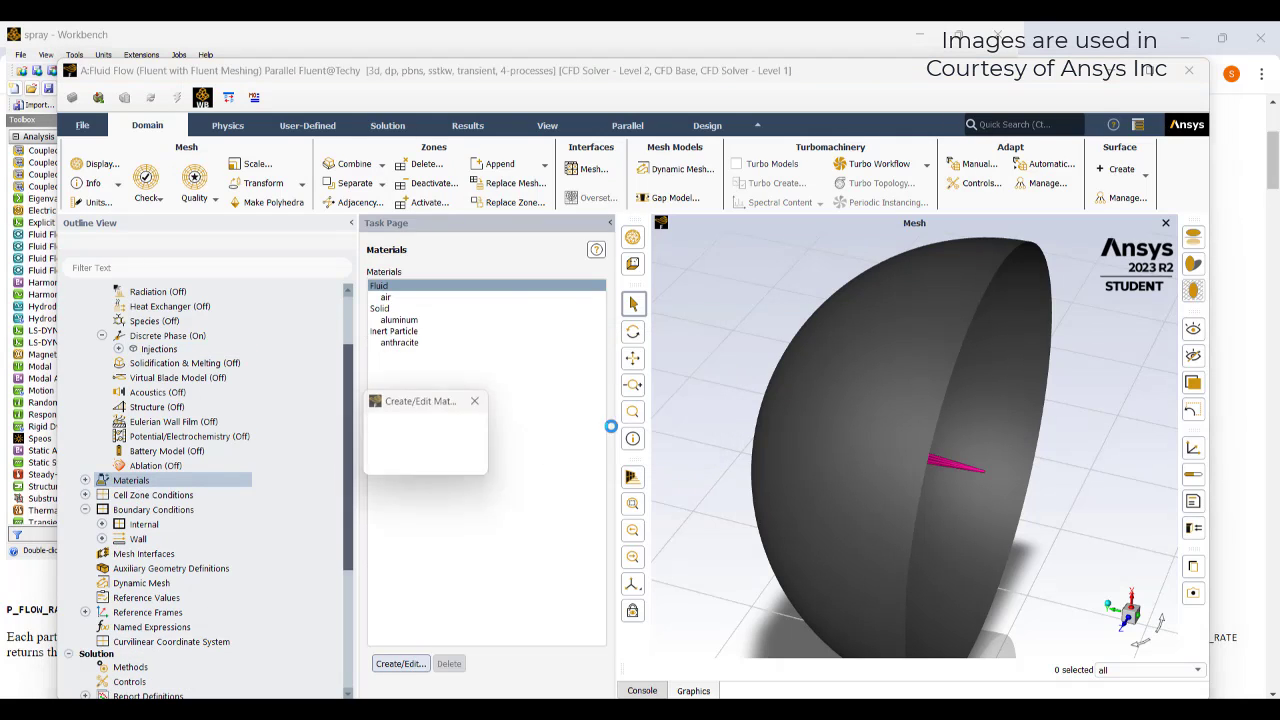
{"action": "left_click", "coordinate": [870, 259]}
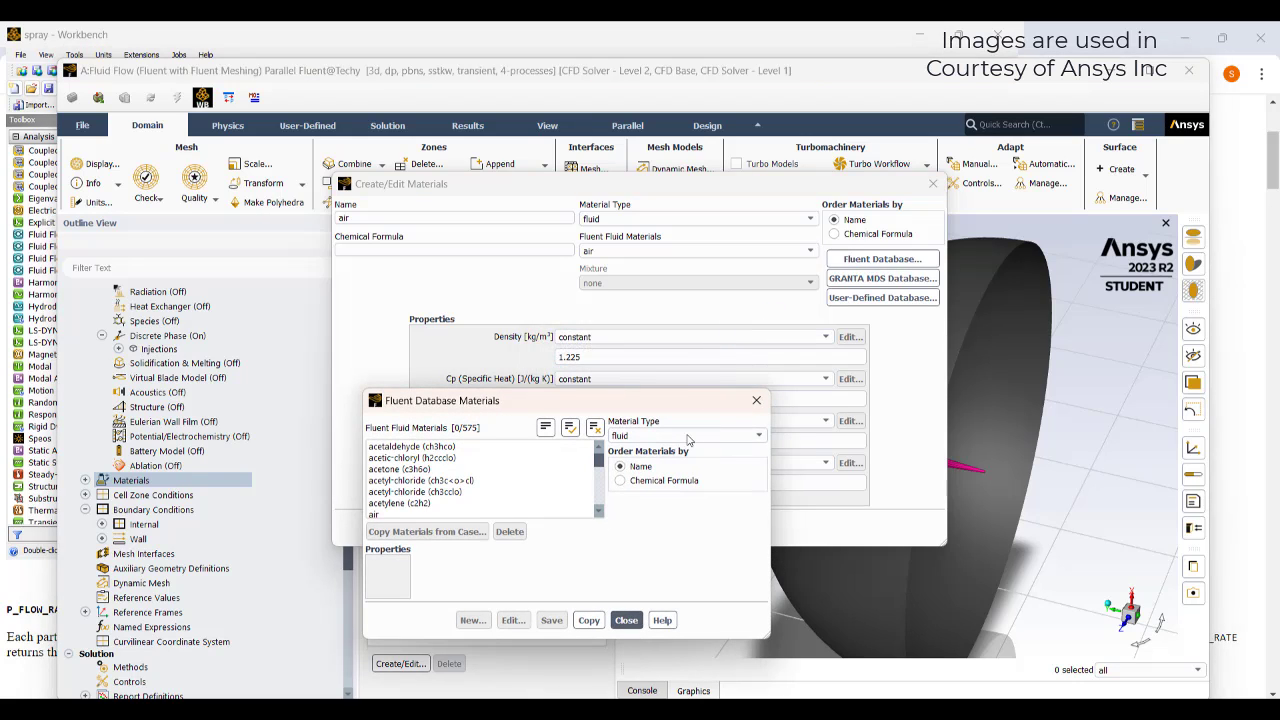
{"action": "left_click", "coordinate": [687, 440]}
{"action": "left_click", "coordinate": [645, 458]}
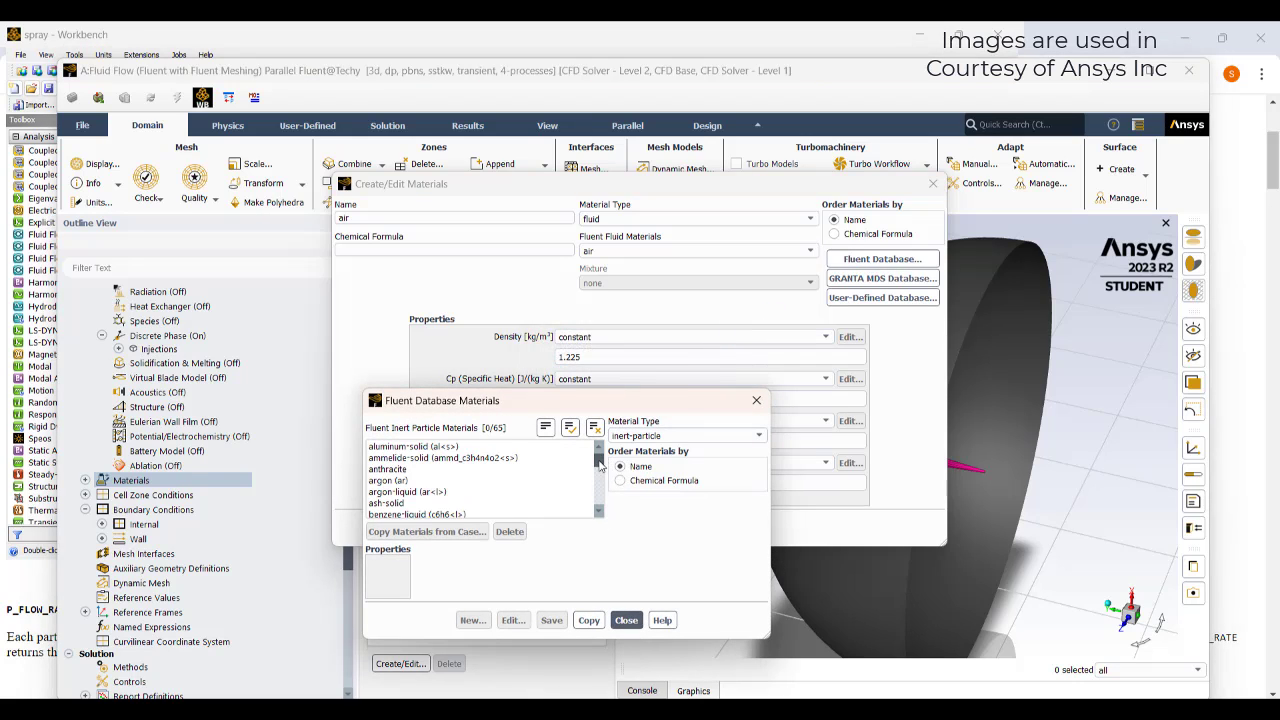
{"action": "left_click_drag", "start_coordinate": [600, 465], "coordinate": [600, 508]}
{"action": "left_click", "coordinate": [454, 481]}
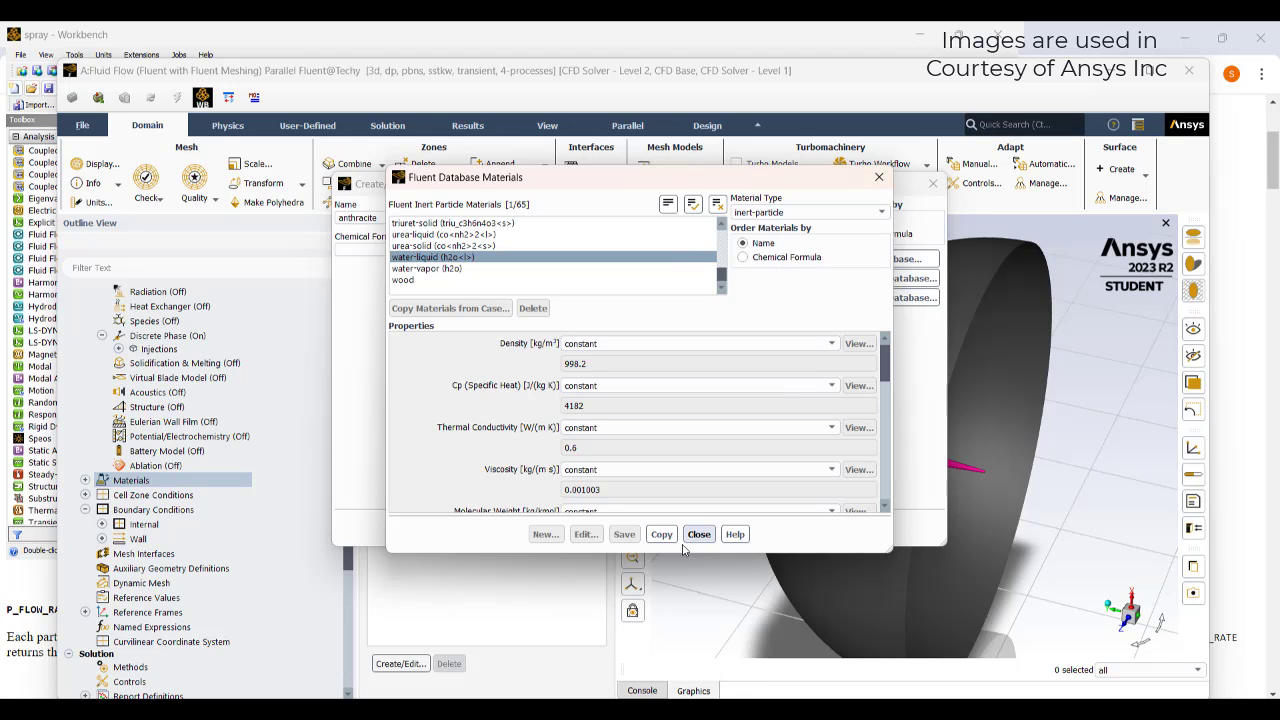
{"action": "left_click", "coordinate": [698, 534]}
{"action": "left_click", "coordinate": [686, 529]}
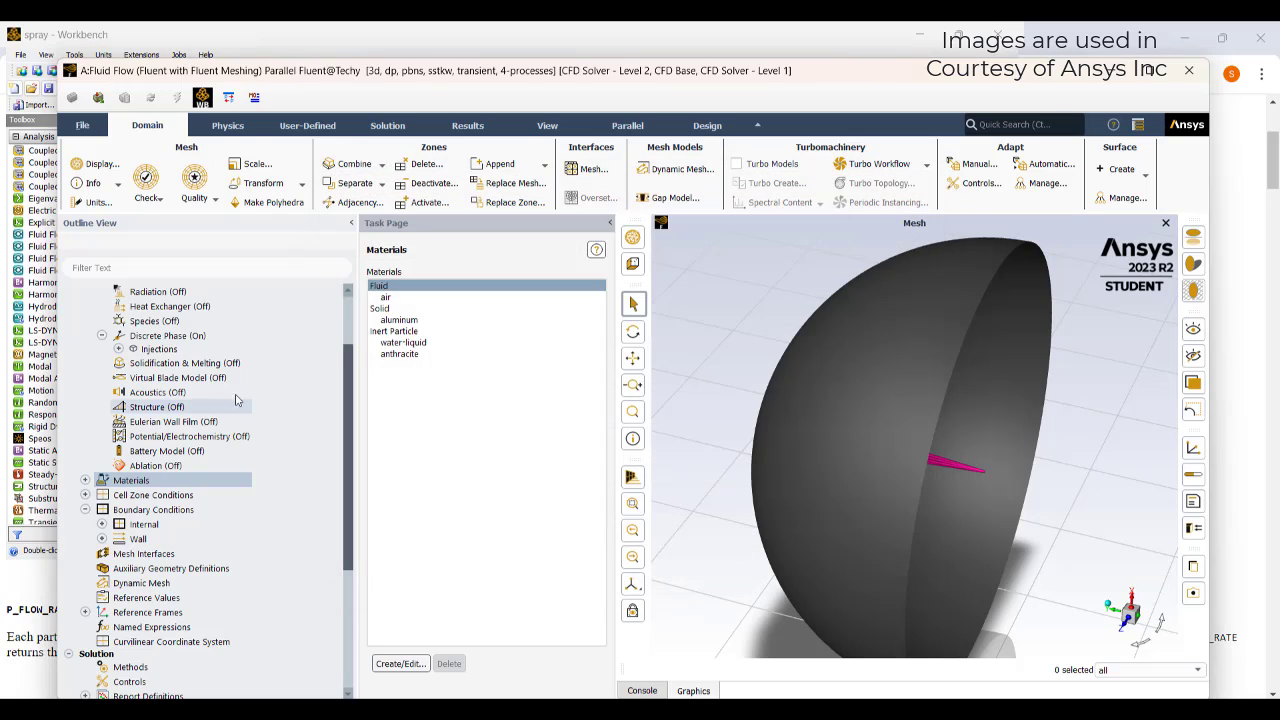
Assign water-liquid as the particle material of injection-0
{"action": "left_click", "coordinate": [119, 349]}
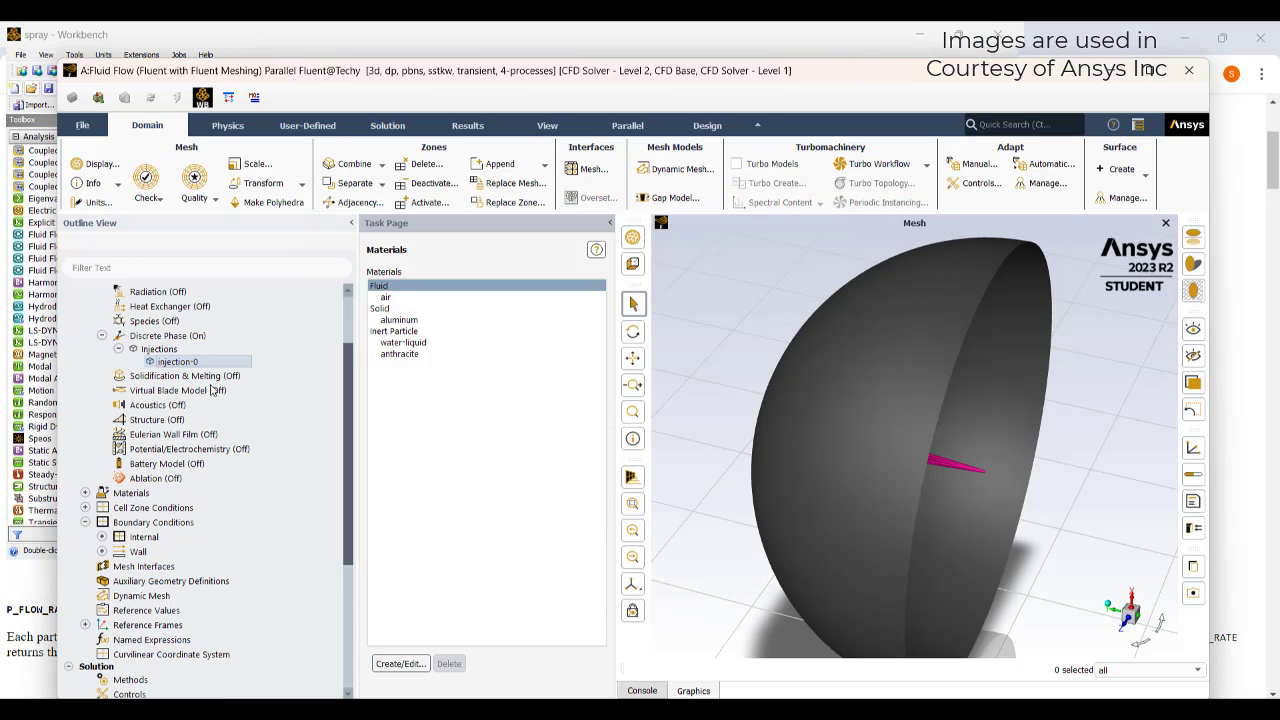
{"action": "double_click", "coordinate": [176, 361]}
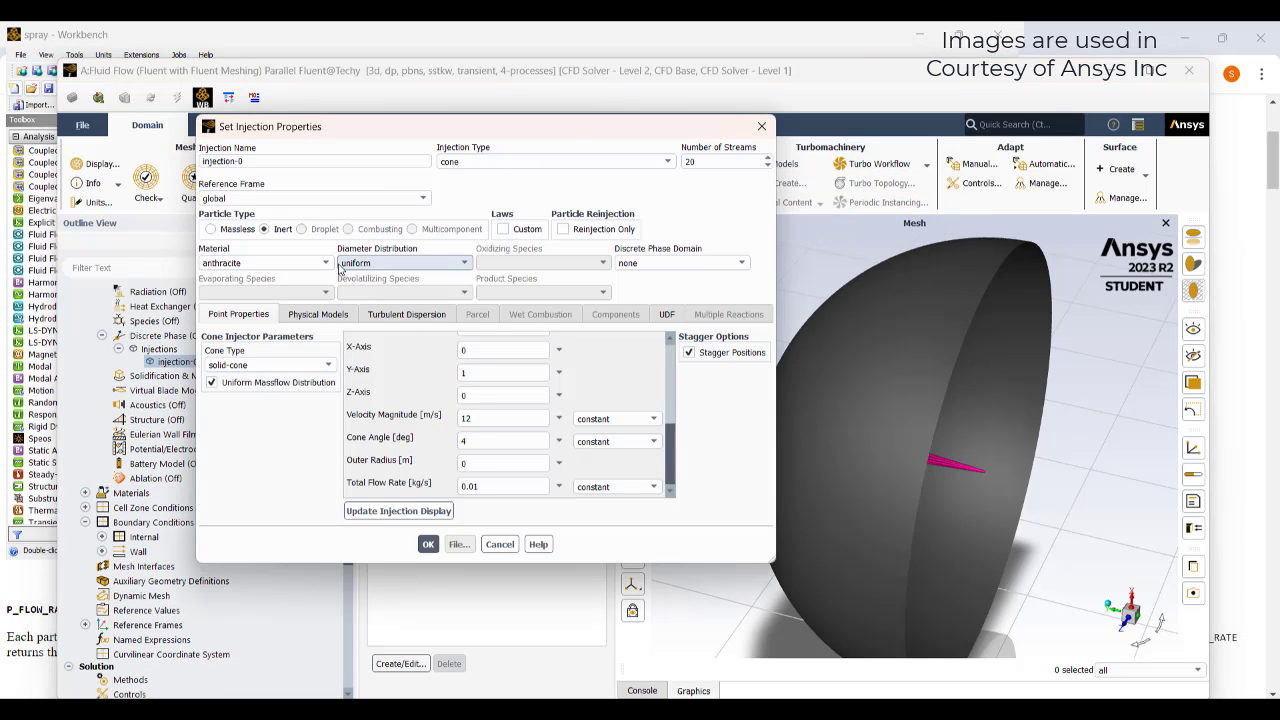
{"action": "left_click", "coordinate": [270, 262]}
{"action": "left_click", "coordinate": [240, 274]}
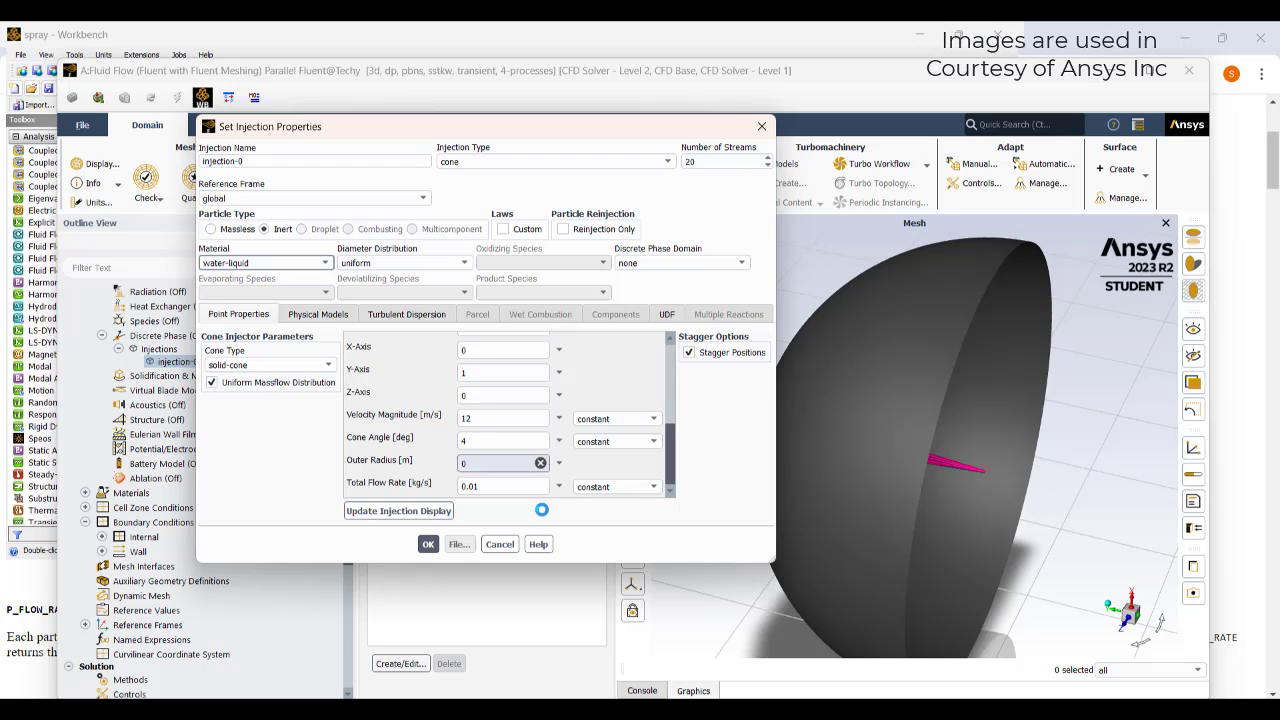
{"action": "left_click", "coordinate": [428, 544]}
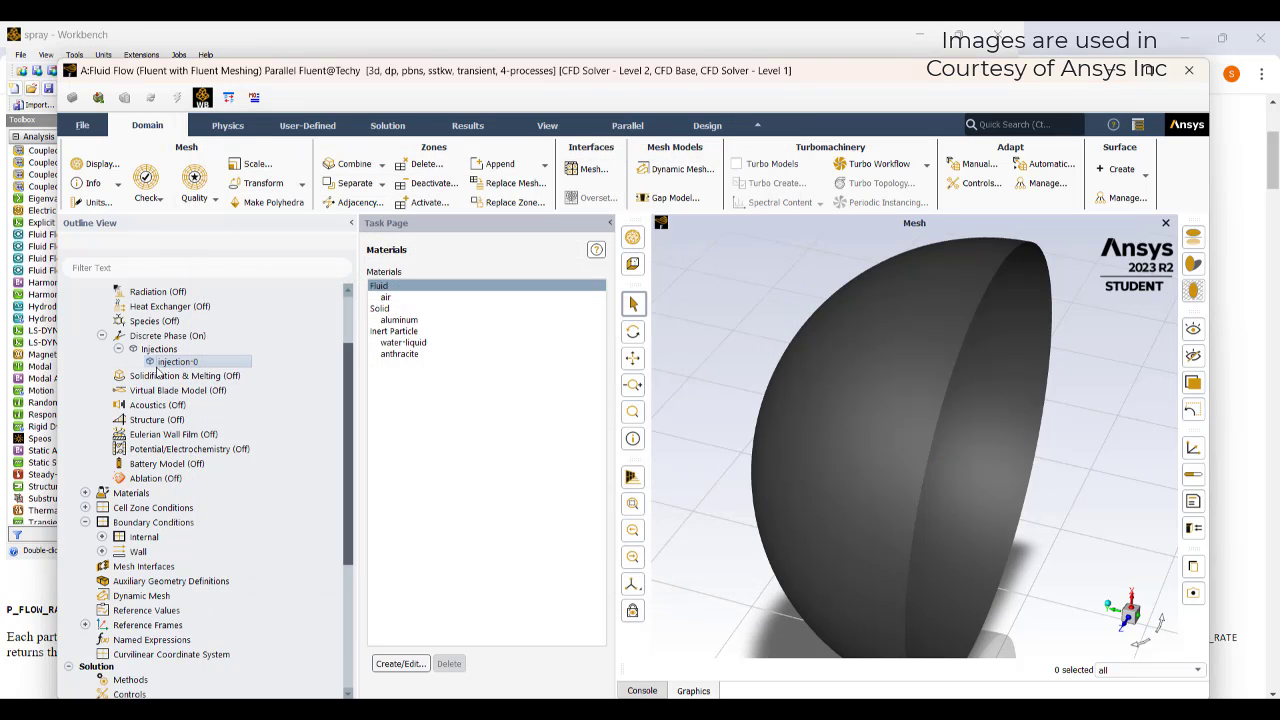
{"action": "double_click", "coordinate": [165, 362]}
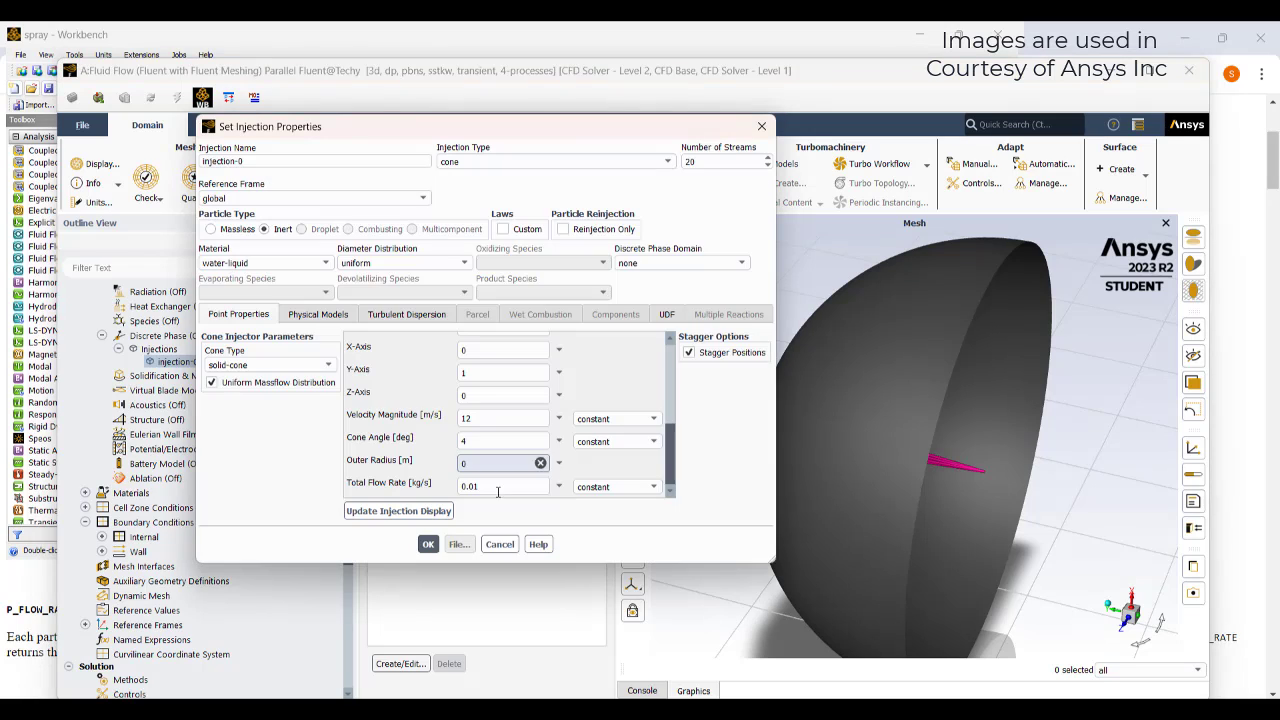
{"action": "left_click", "coordinate": [471, 487]}
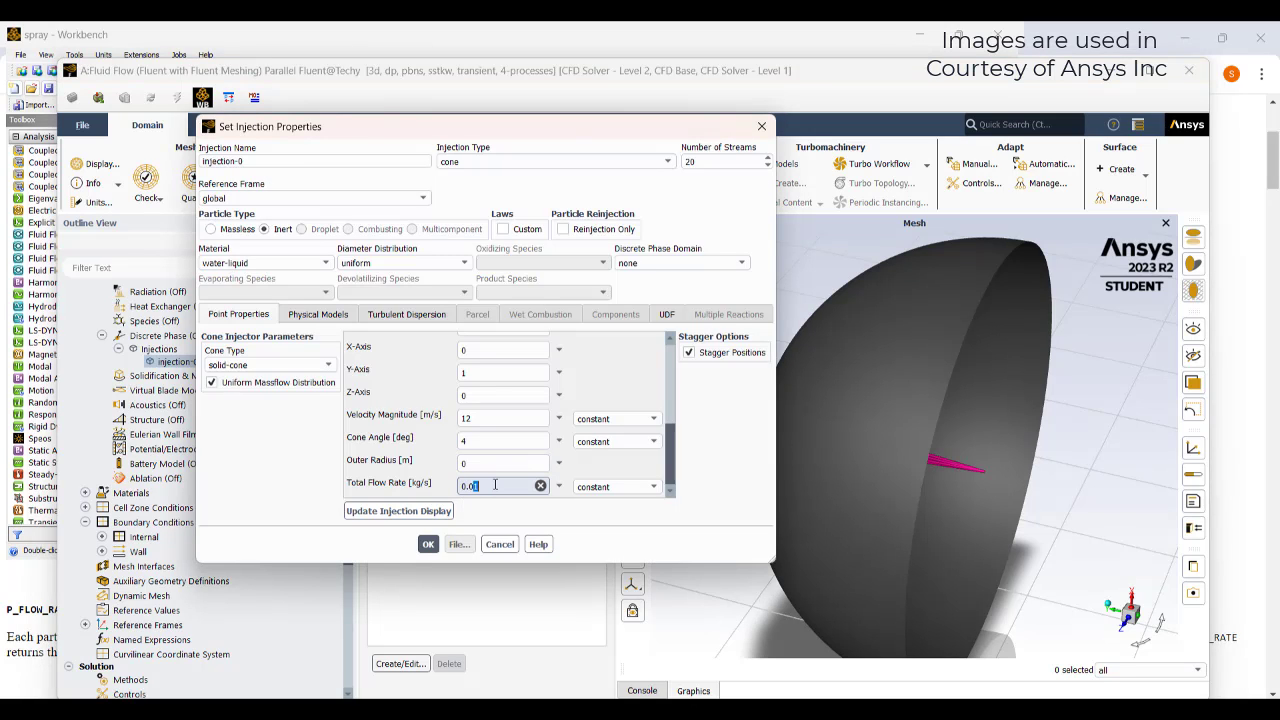
{"action": "left_click", "coordinate": [500, 544]}
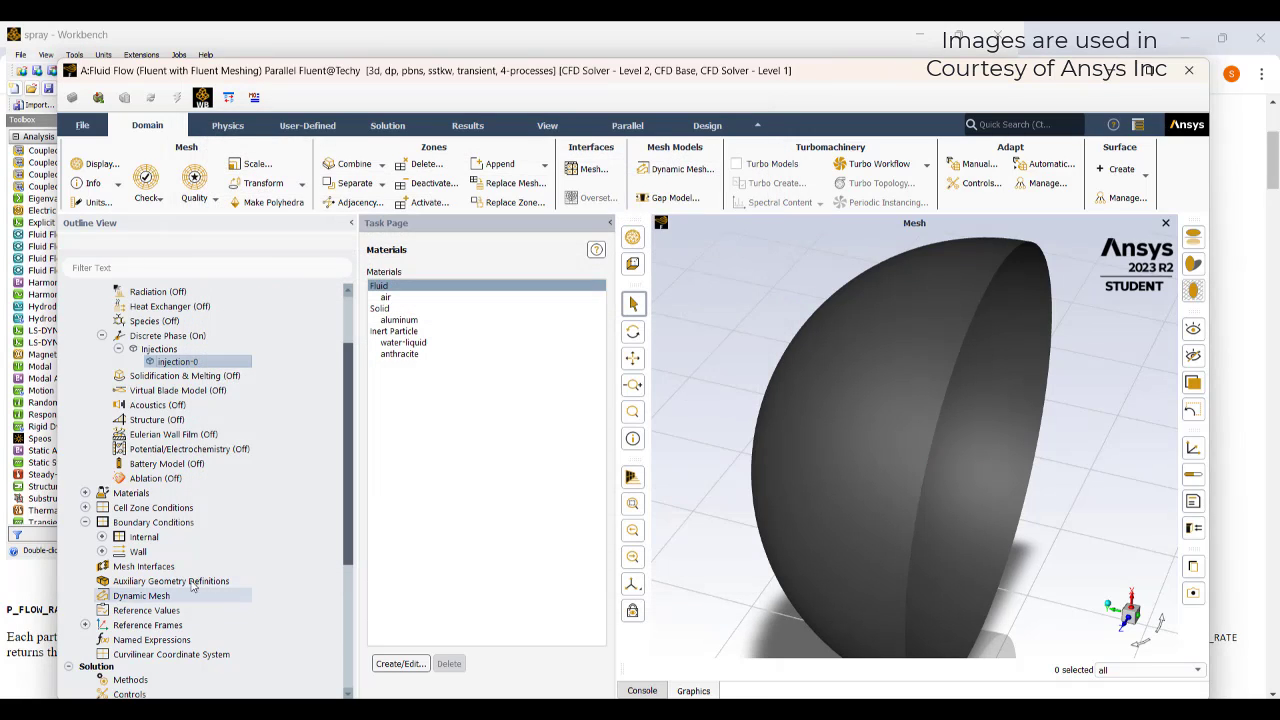
Set the discrete phase condition of wall solid-wall_spray_1 to wall-film with the Gas-Side Boundary Layer Model enabled, and apply it
{"action": "left_click", "coordinate": [102, 552]}
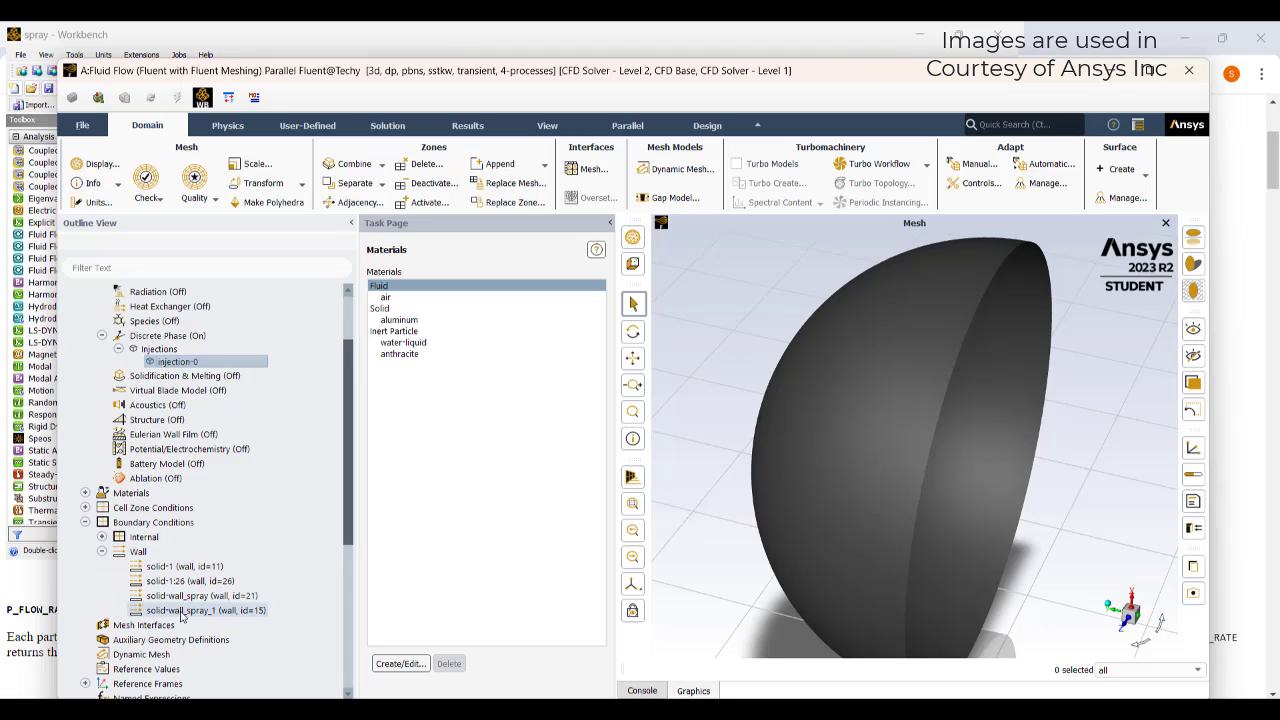
{"action": "double_click", "coordinate": [205, 610]}
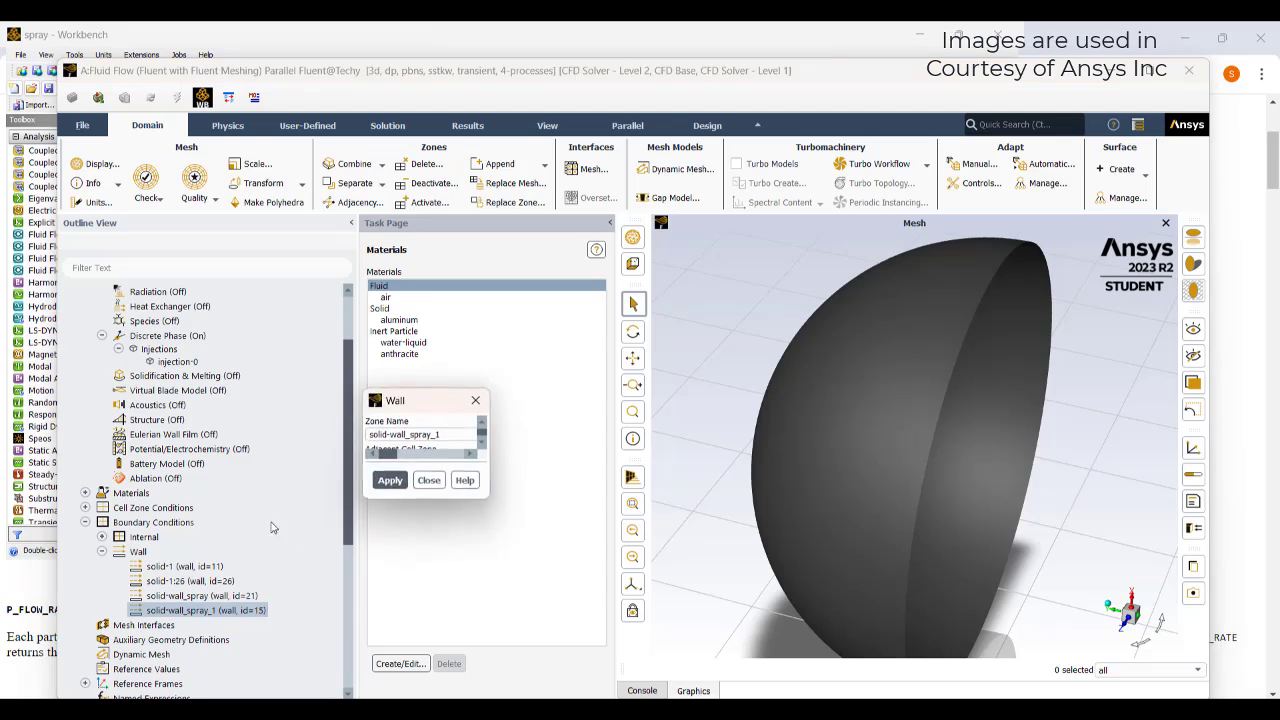
{"action": "left_click", "coordinate": [621, 265]}
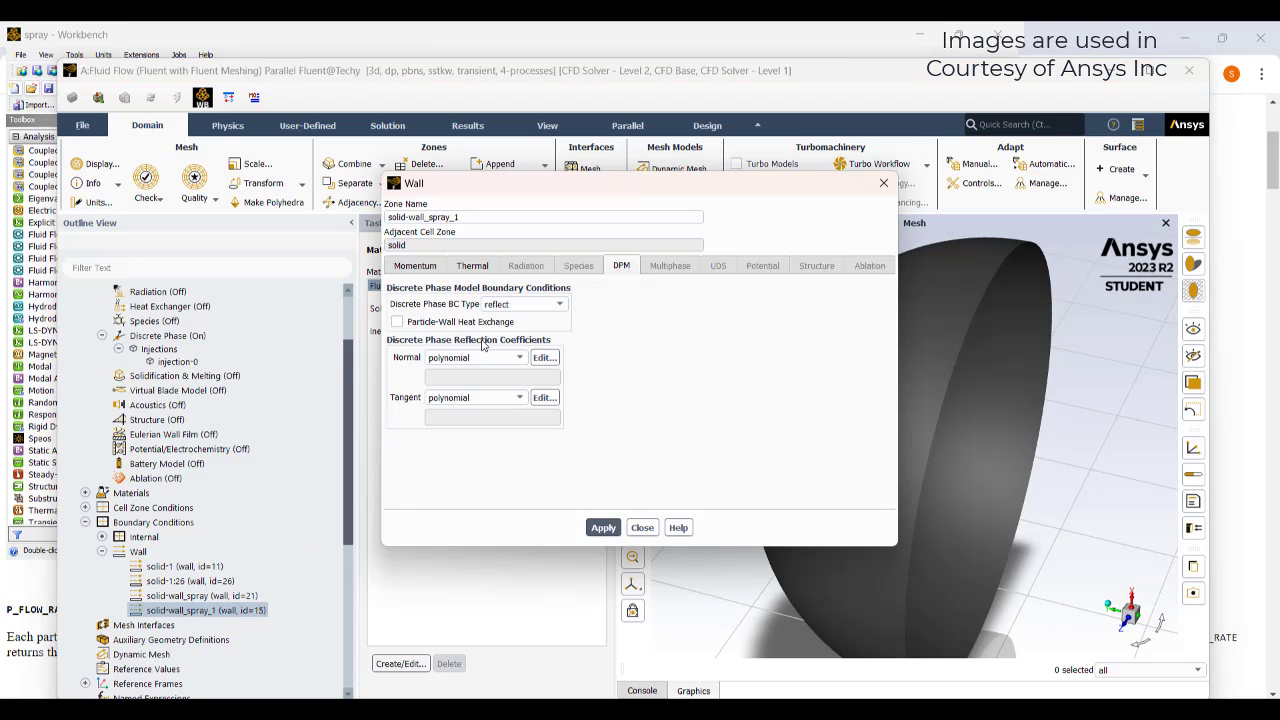
{"action": "left_click", "coordinate": [507, 306]}
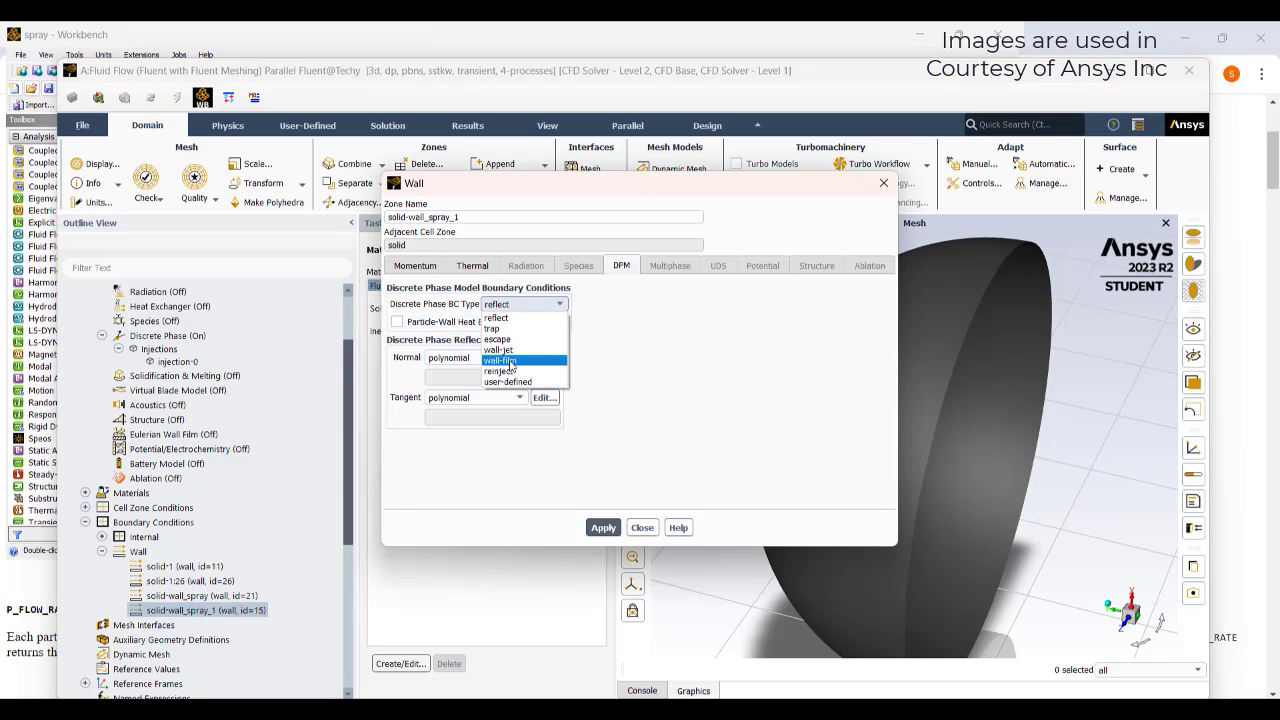
{"action": "left_click", "coordinate": [509, 362]}
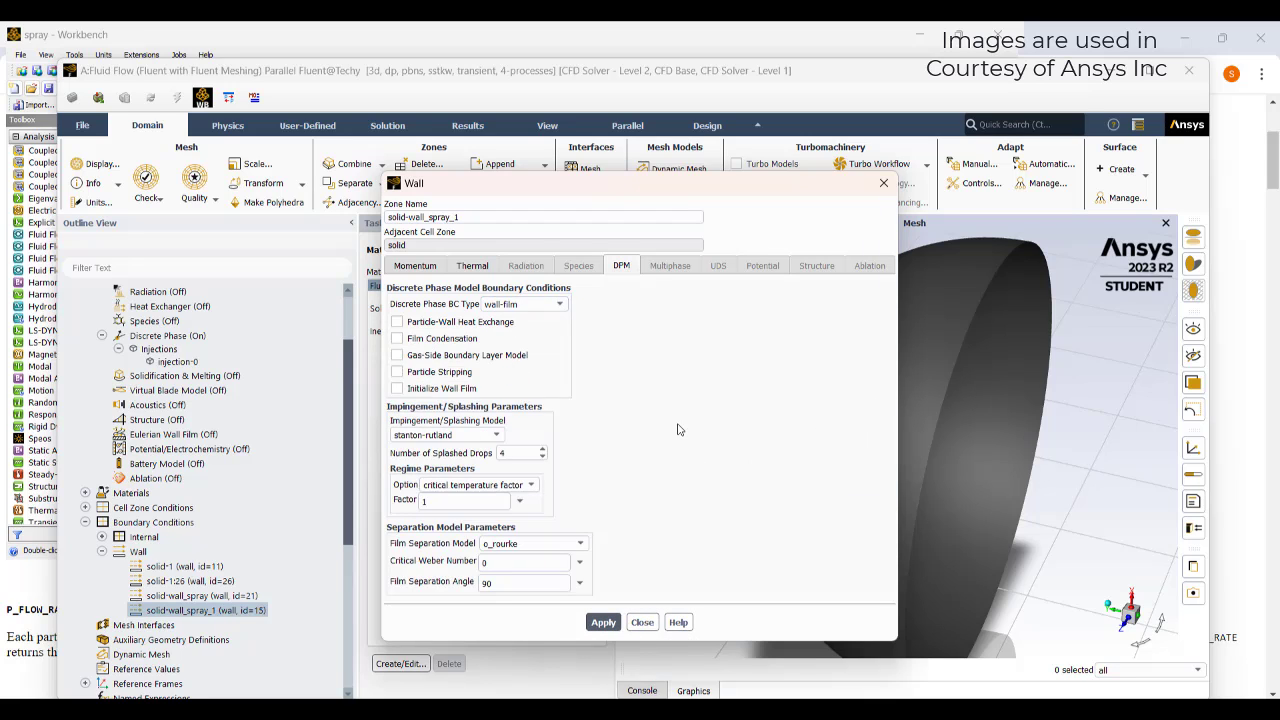
{"action": "left_click", "coordinate": [398, 338]}
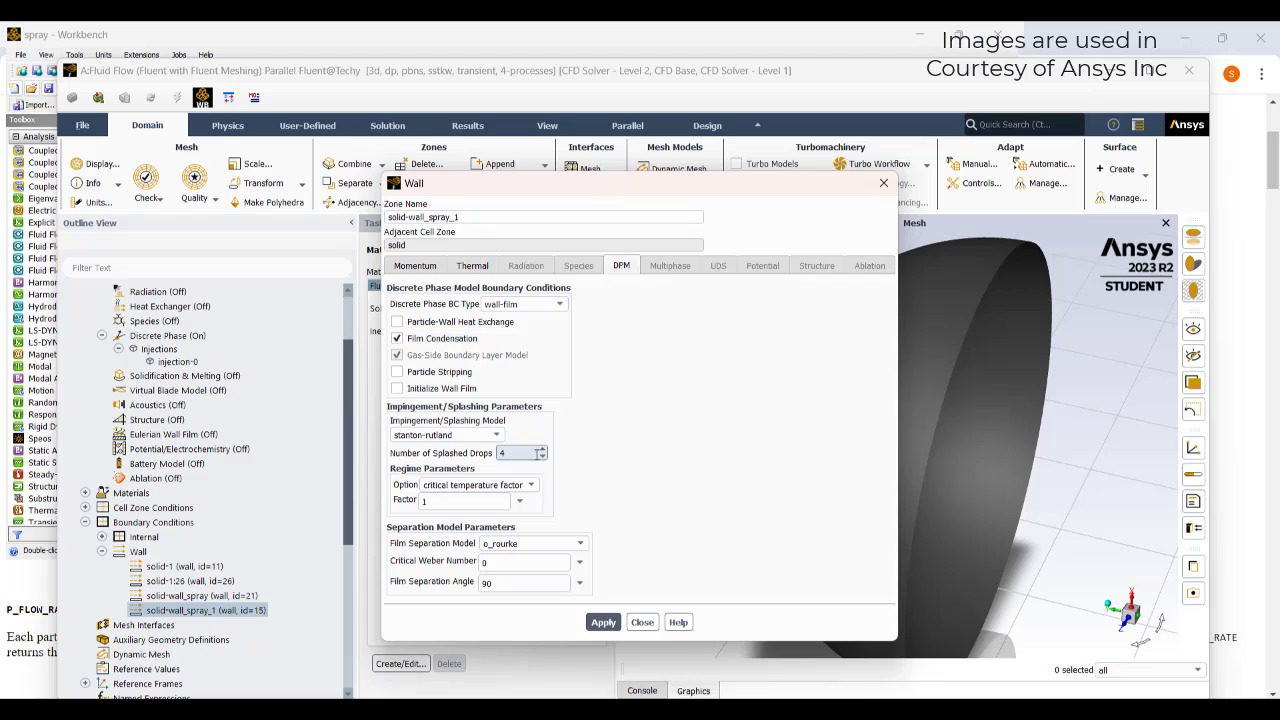
{"action": "left_click", "coordinate": [601, 623]}
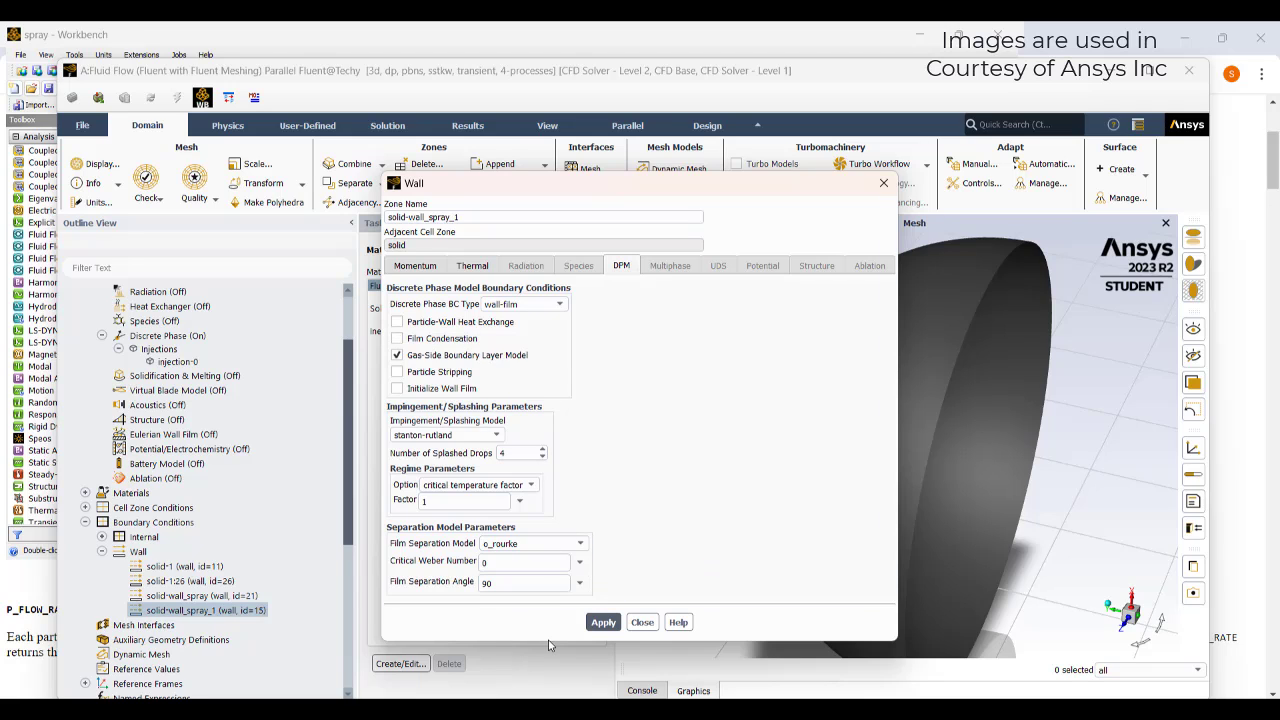
{"action": "left_click", "coordinate": [642, 622]}
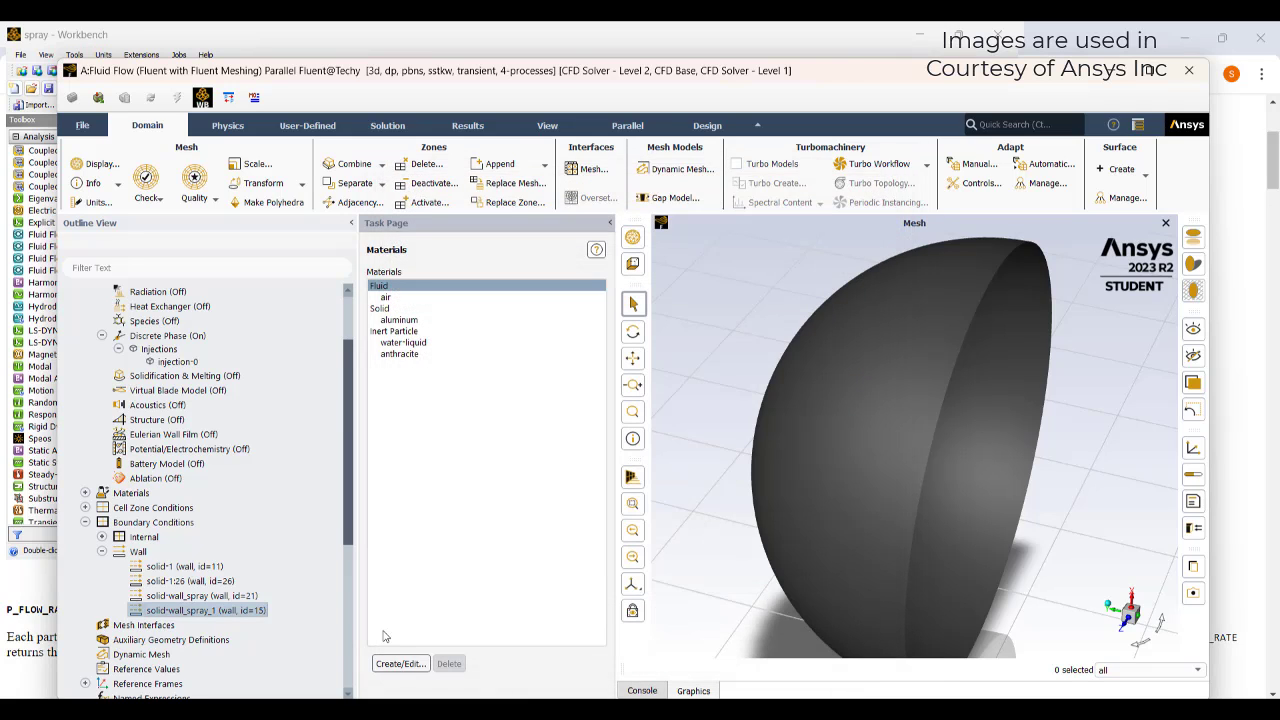
{"action": "scroll", "coordinate": [306, 574], "scroll_direction": "down", "scroll_amount": 4}
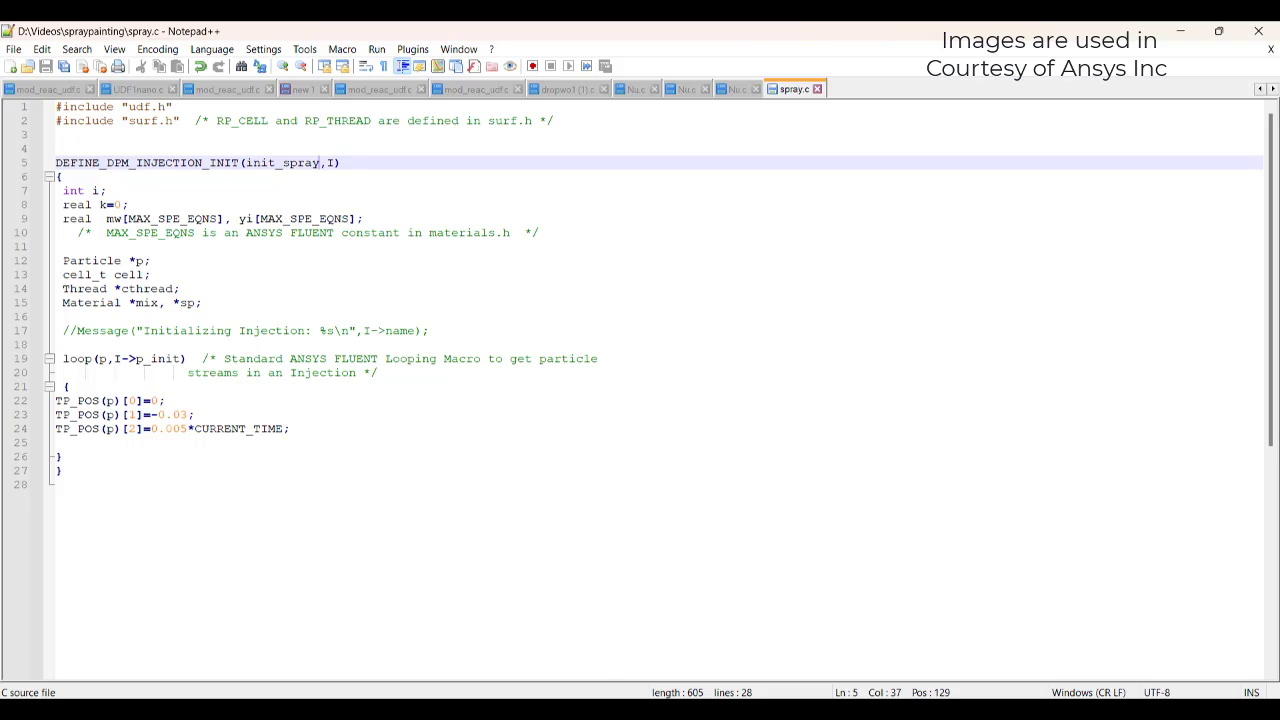
{"action": "key", "text": "alt+Tab"}
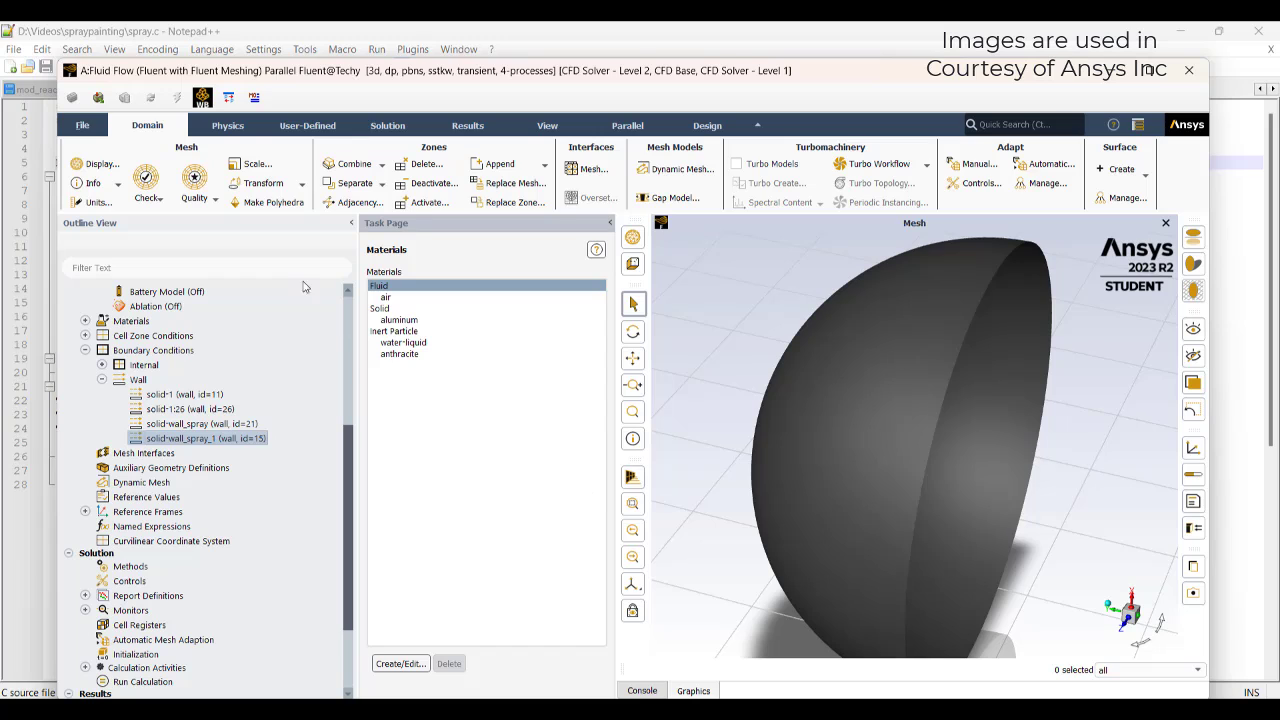
{"action": "scroll", "coordinate": [257, 557], "scroll_direction": "down", "scroll_amount": 2}
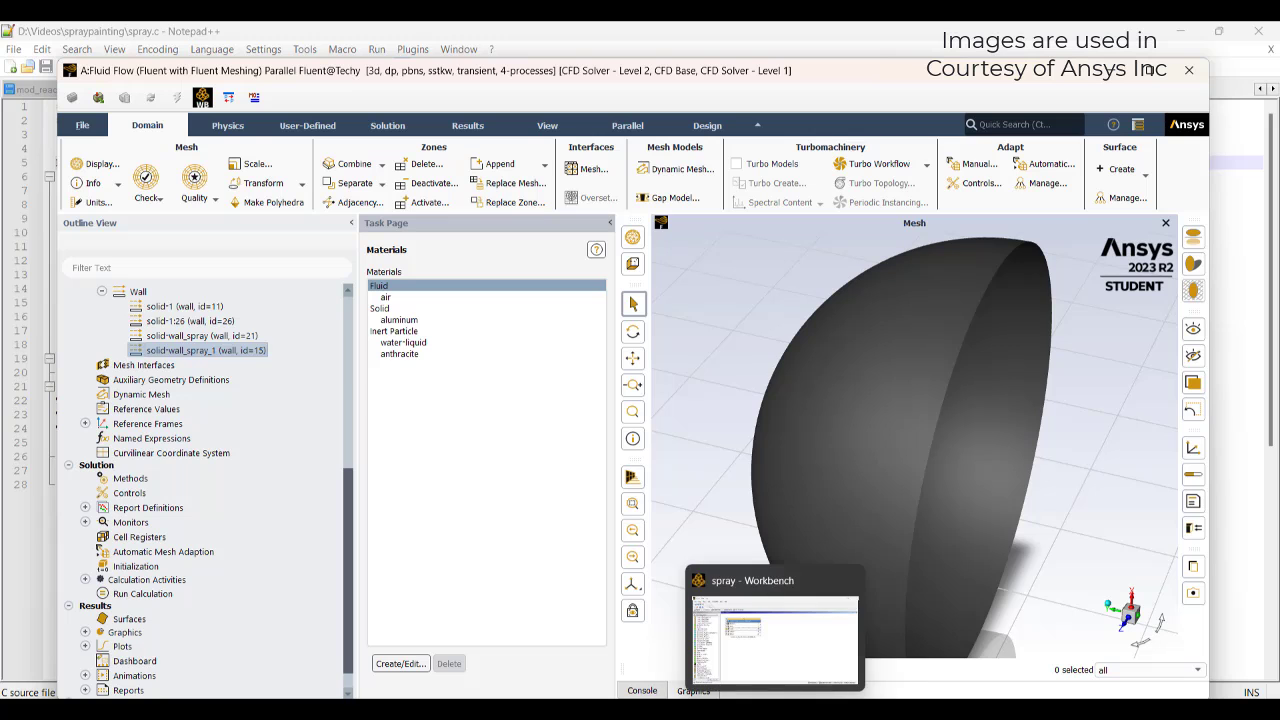
{"action": "left_click", "coordinate": [744, 708]}
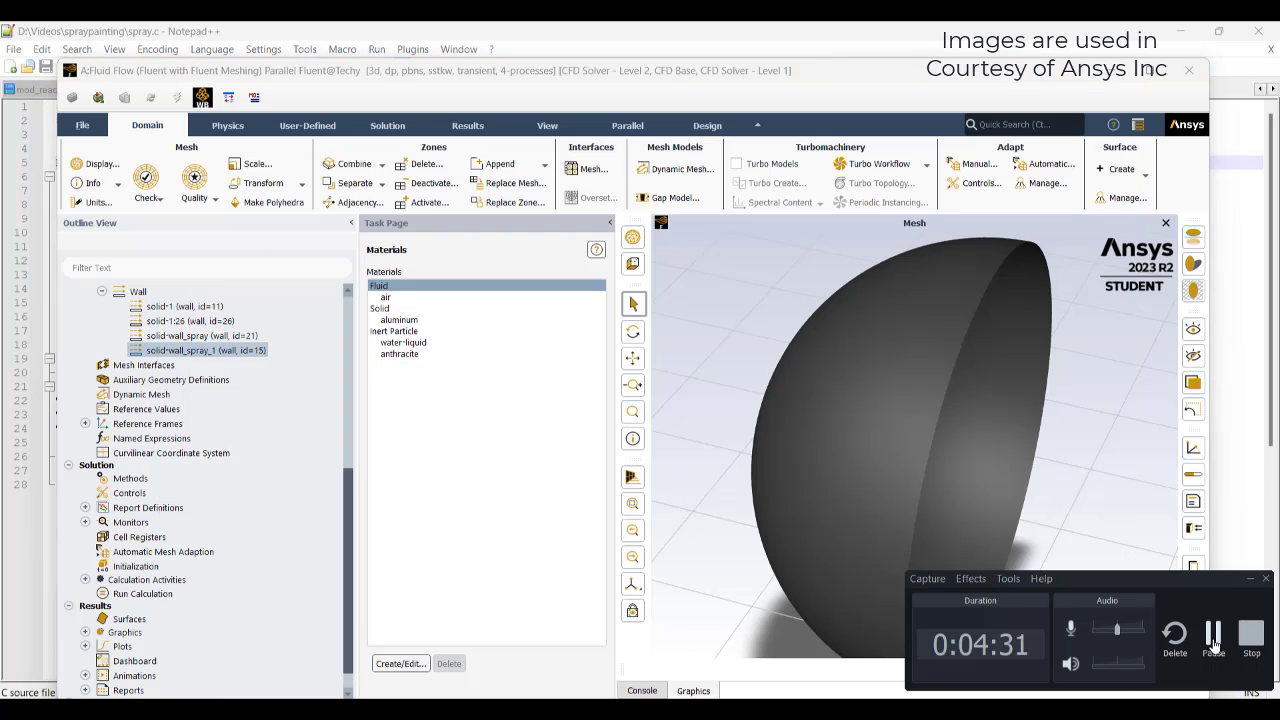
{"action": "left_click", "coordinate": [1214, 646]}
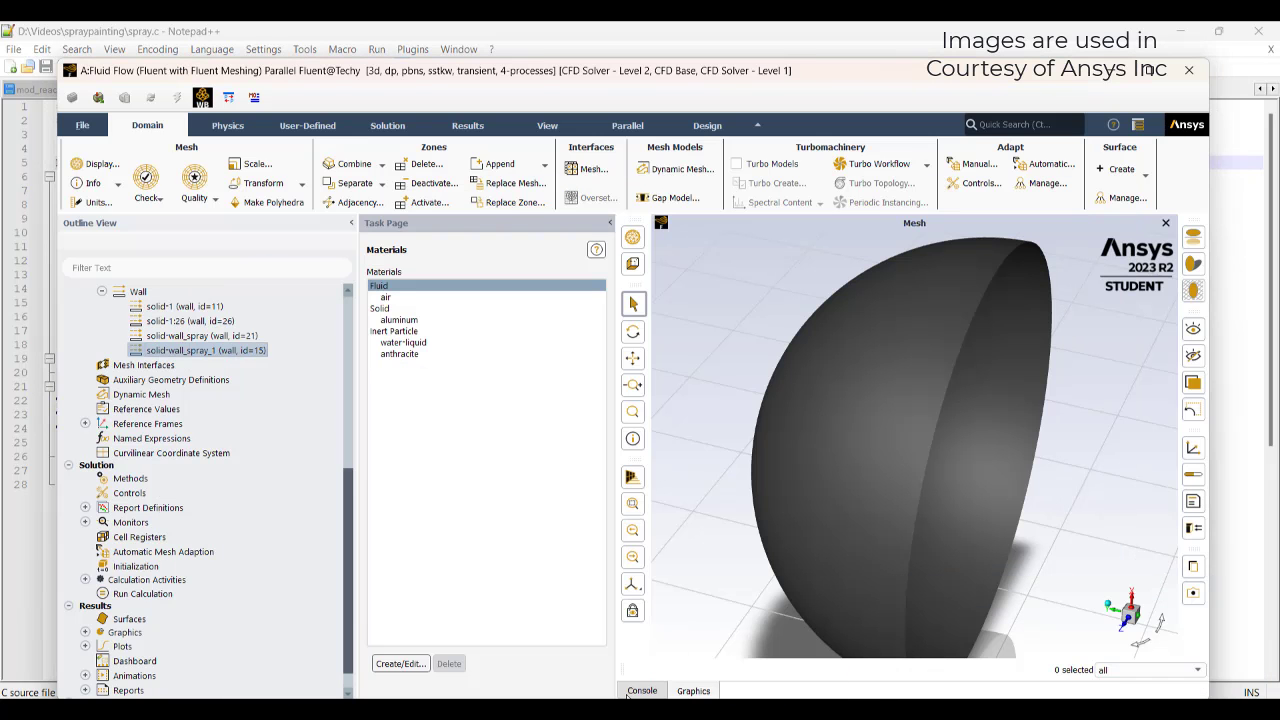
Switch to Notepad++, set the TP_POS(p)[1] particle position in spray.c to 0 and save the file
{"action": "left_click", "coordinate": [664, 694]}
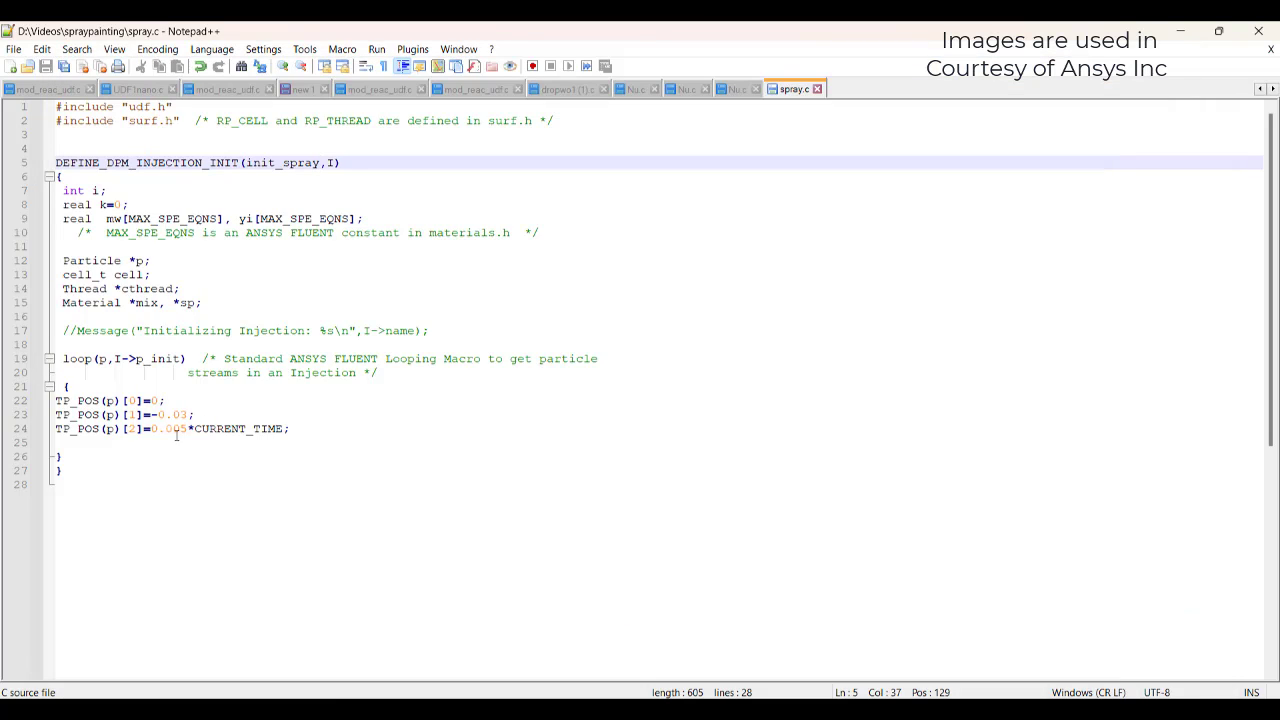
{"action": "left_click_drag", "start_coordinate": [152, 414], "coordinate": [182, 414]}
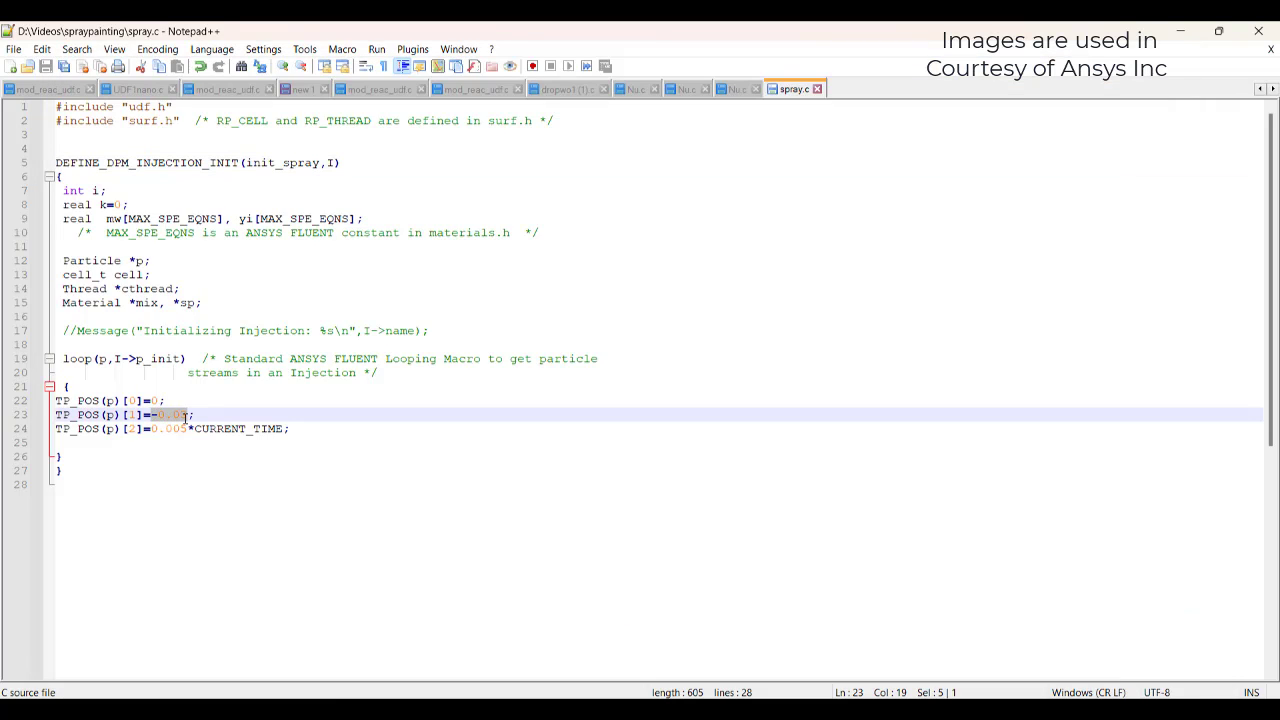
{"action": "type", "text": "0"}
{"action": "left_click", "coordinate": [326, 514]}
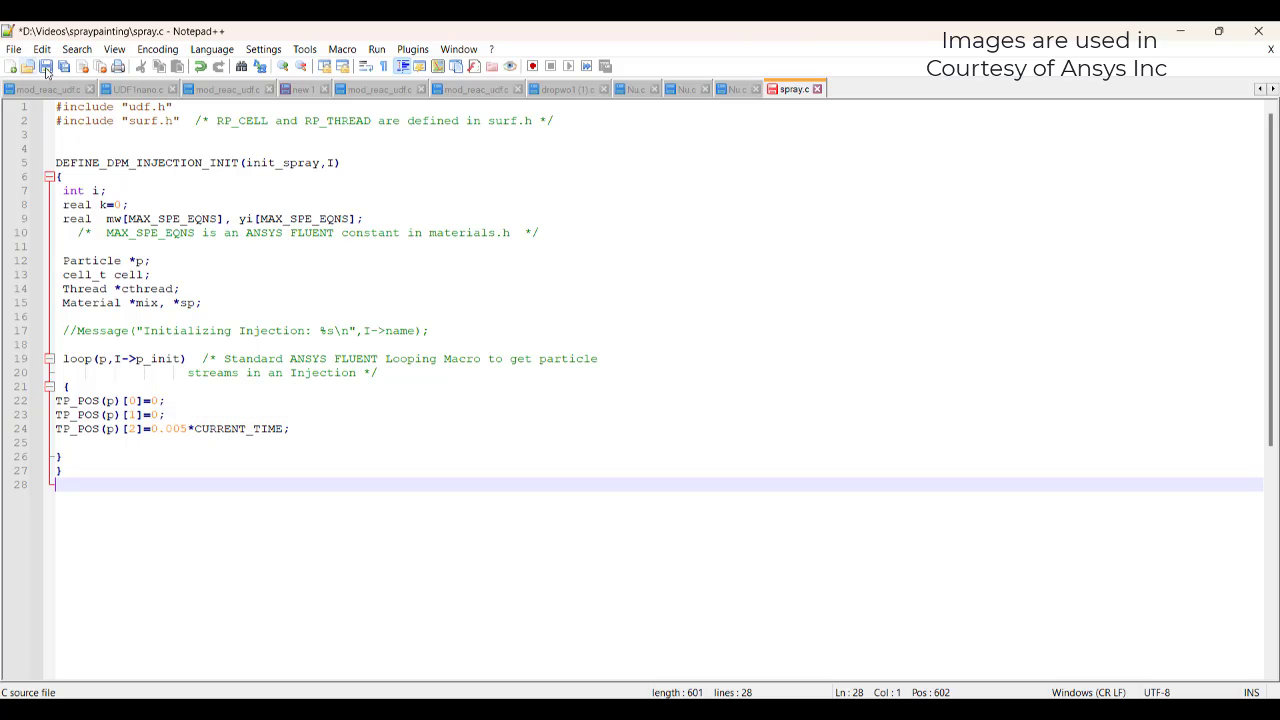
{"action": "key", "text": "ctrl+s"}
Switch back to Fluent and add spray.c from D:\Videos\spraypainting as a source file for the compiled UDFs
{"action": "key", "text": "alt+Tab"}
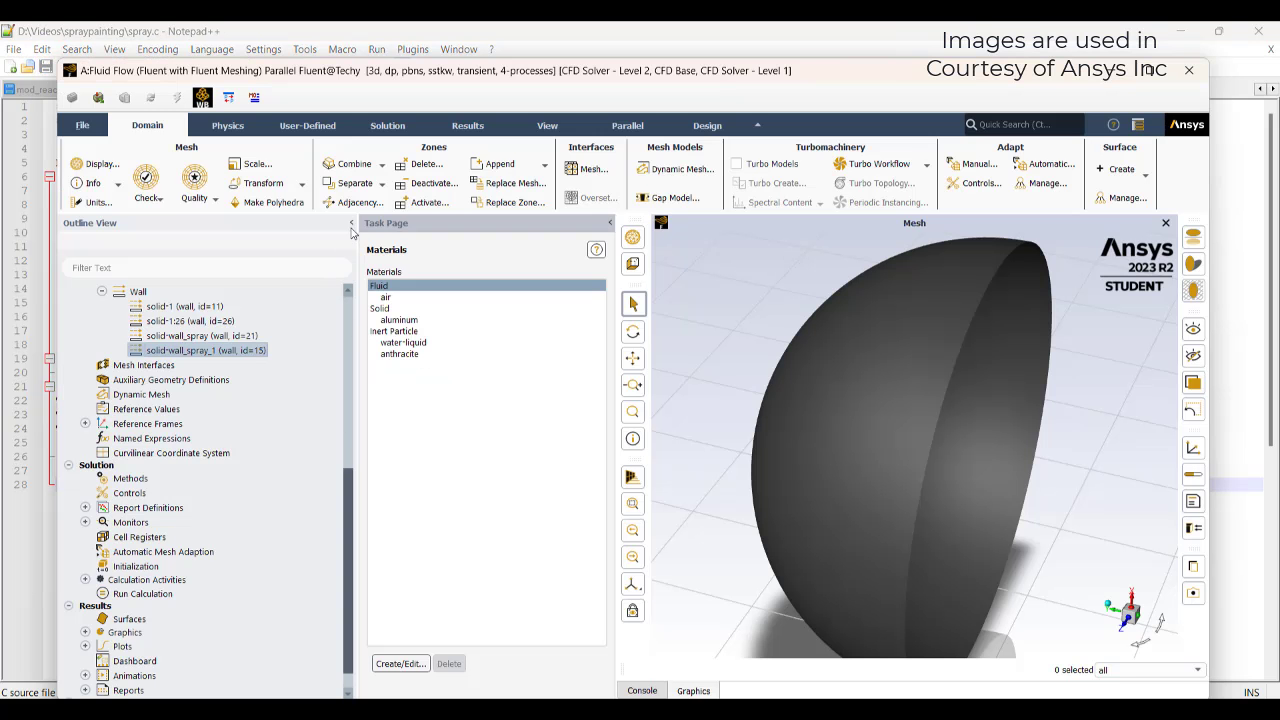
{"action": "left_click", "coordinate": [307, 125]}
{"action": "left_click", "coordinate": [179, 175]}
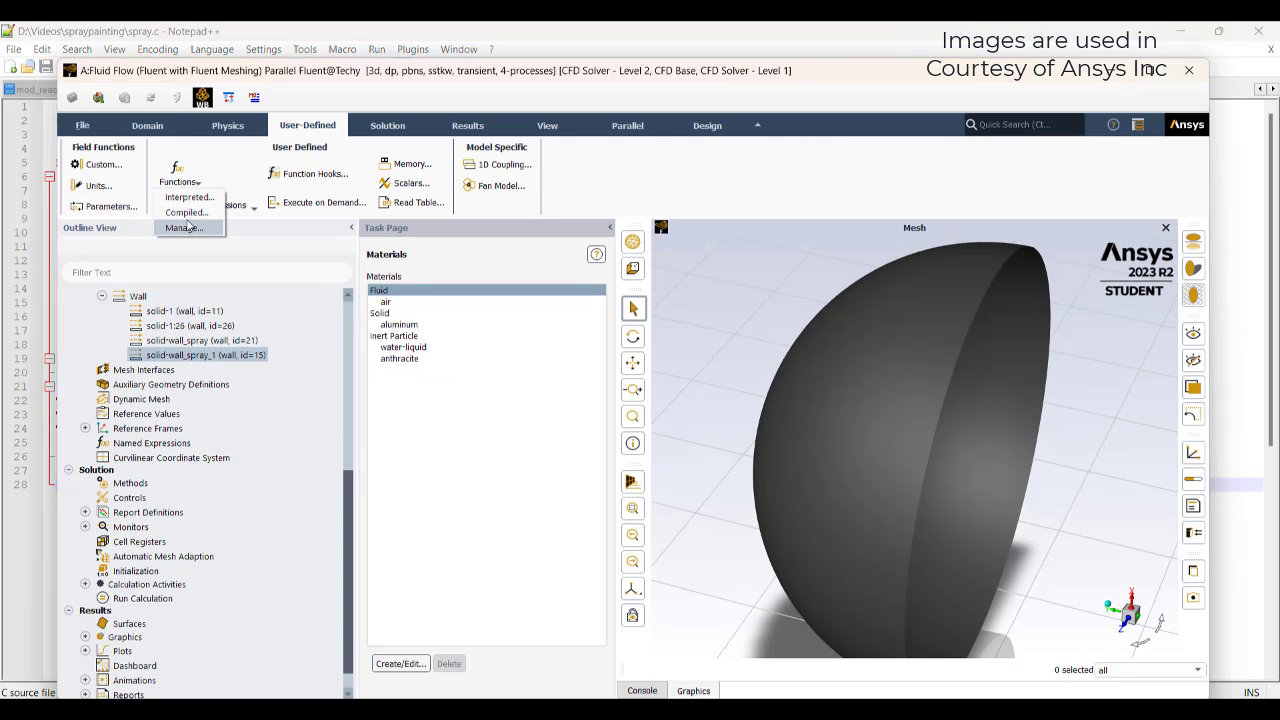
{"action": "left_click", "coordinate": [186, 212]}
{"action": "left_click", "coordinate": [386, 522]}
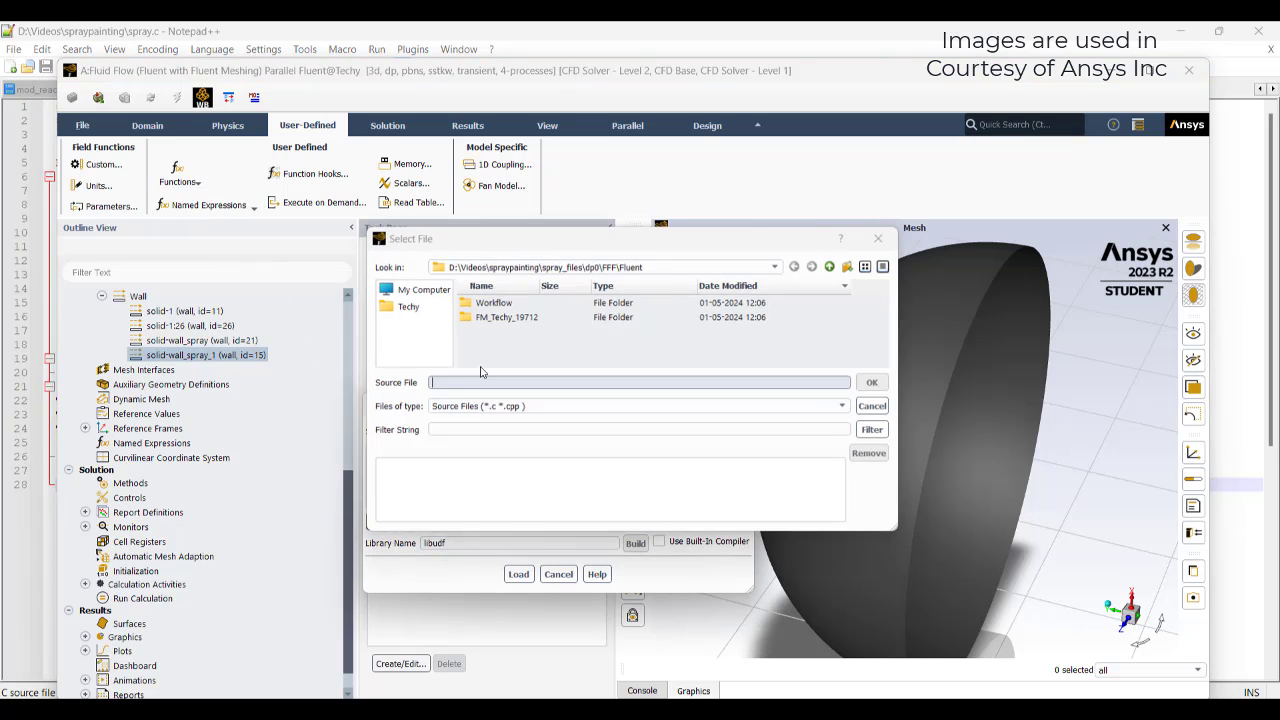
{"action": "left_click", "coordinate": [534, 266]}
{"action": "left_click", "coordinate": [534, 284]}
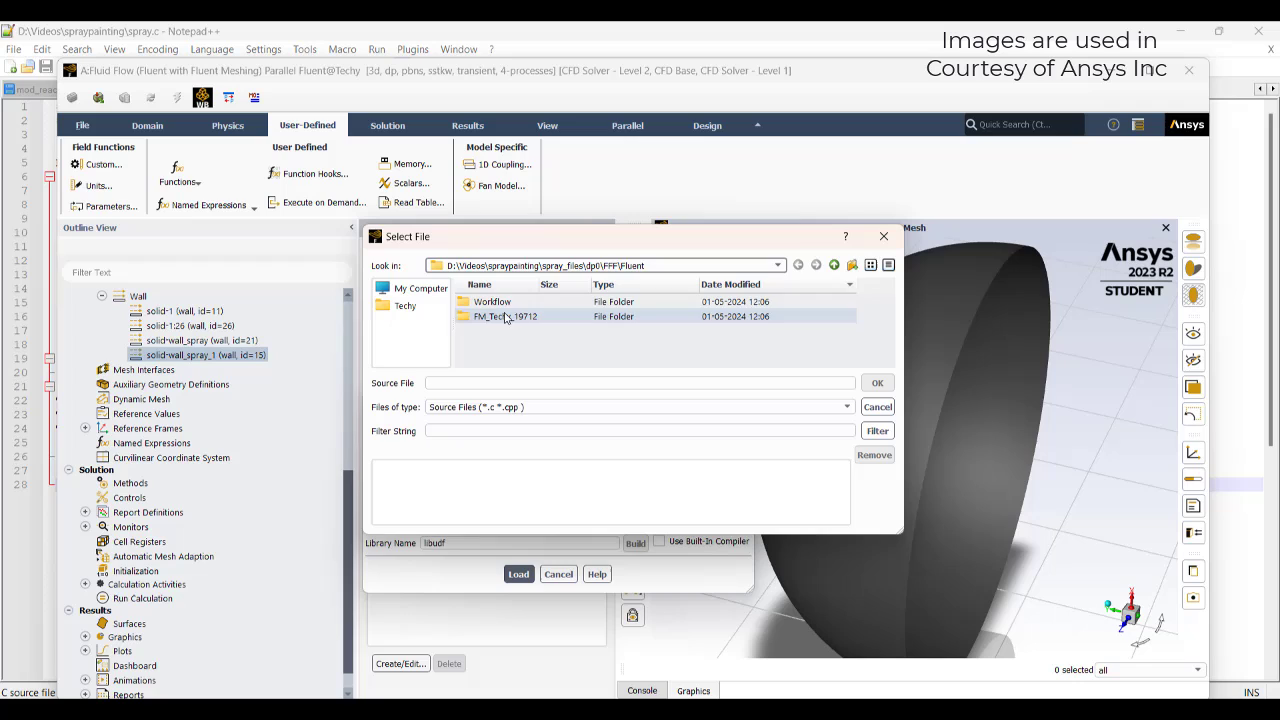
{"action": "left_click", "coordinate": [835, 265]}
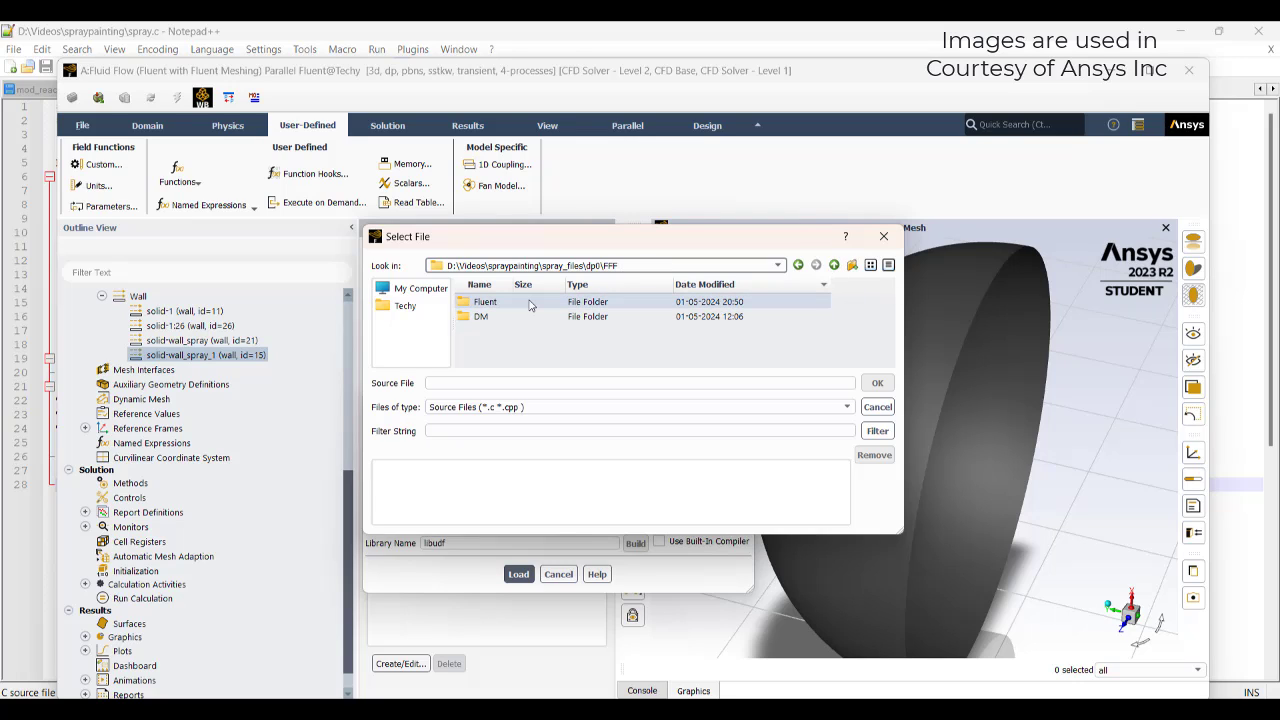
{"action": "key", "text": "alt+Tab"}
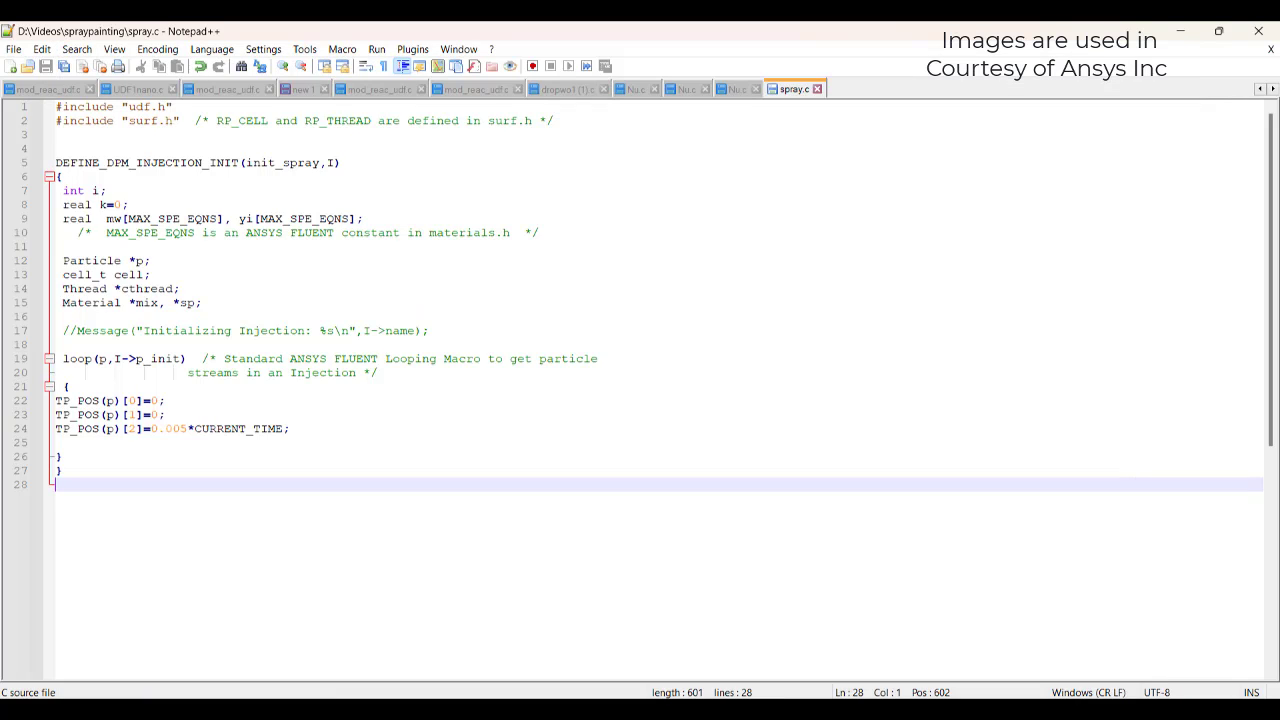
{"action": "key", "text": "alt+Tab"}
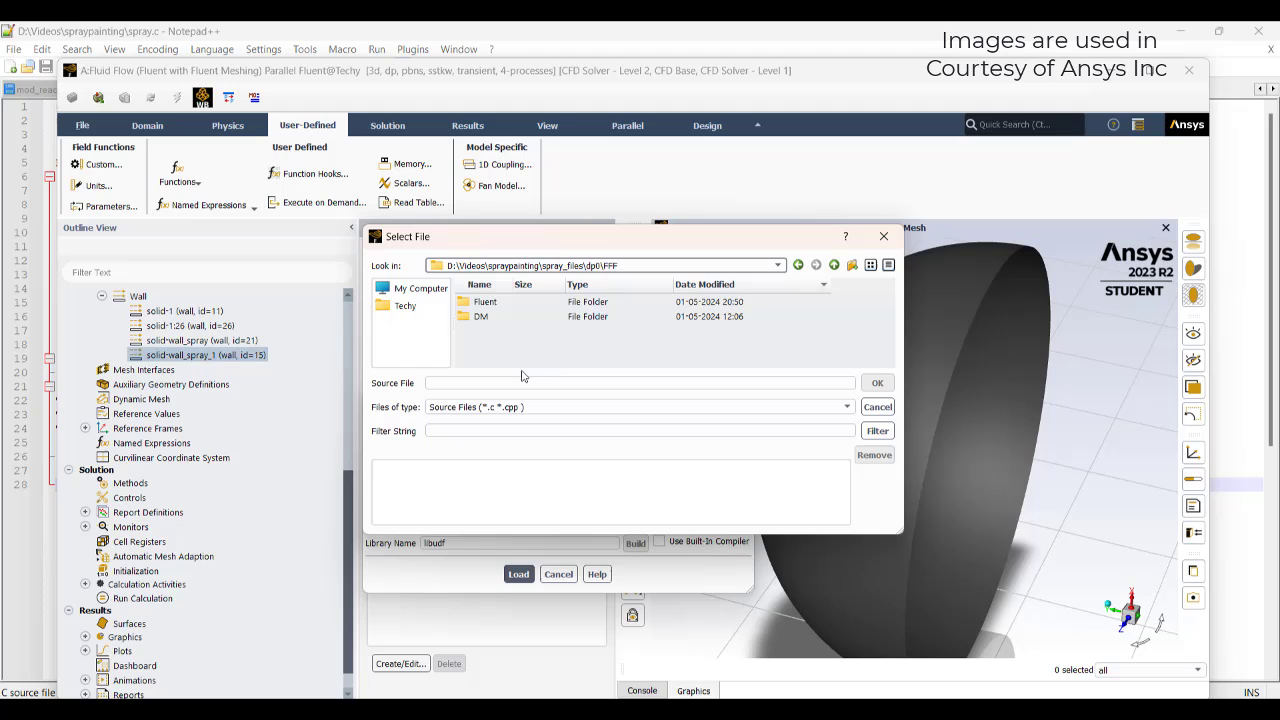
{"action": "left_click", "coordinate": [604, 266]}
{"action": "left_click", "coordinate": [580, 347]}
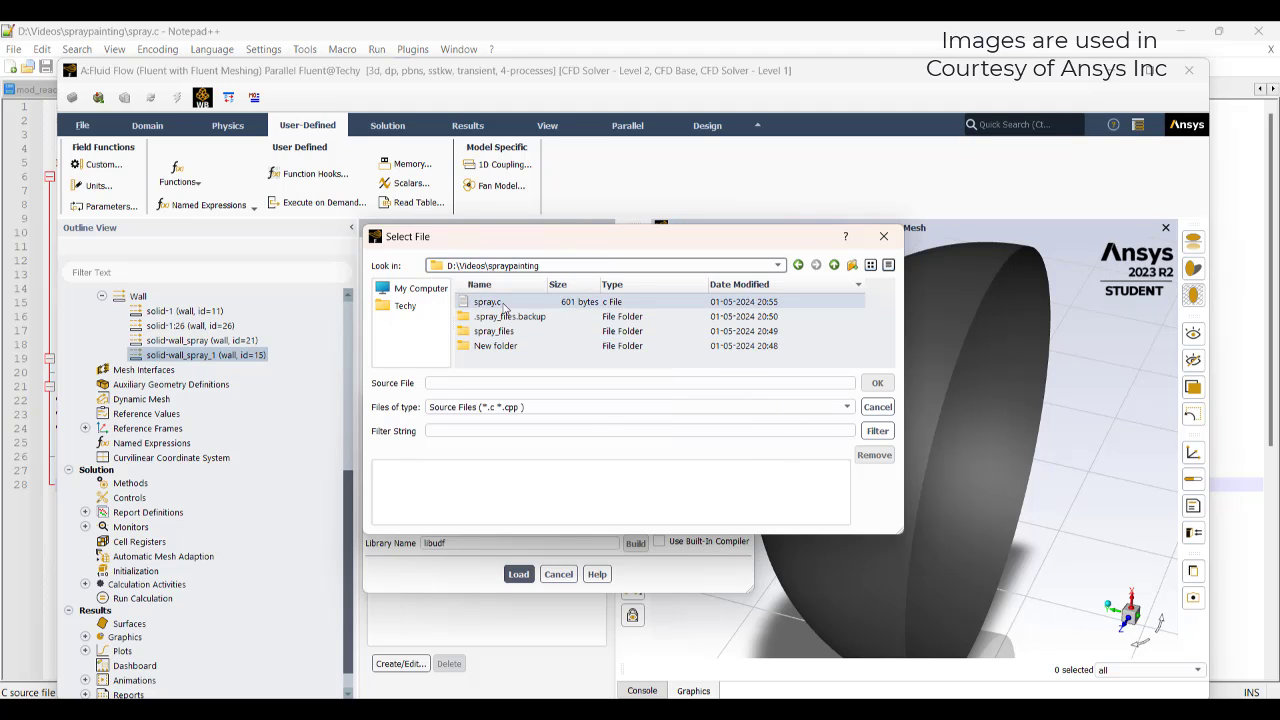
{"action": "double_click", "coordinate": [505, 306]}
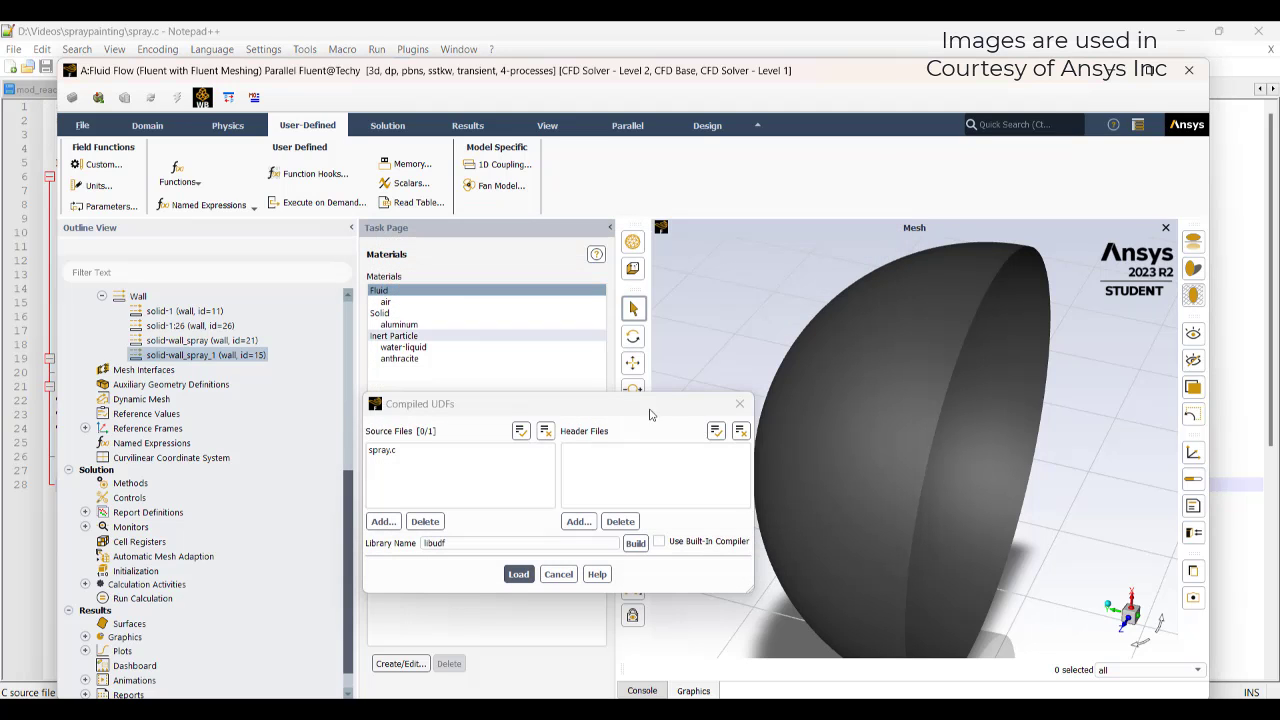
Build the libudf library from spray.c with the built-in compiler and load it
{"action": "left_click", "coordinate": [658, 541]}
{"action": "left_click", "coordinate": [635, 543]}
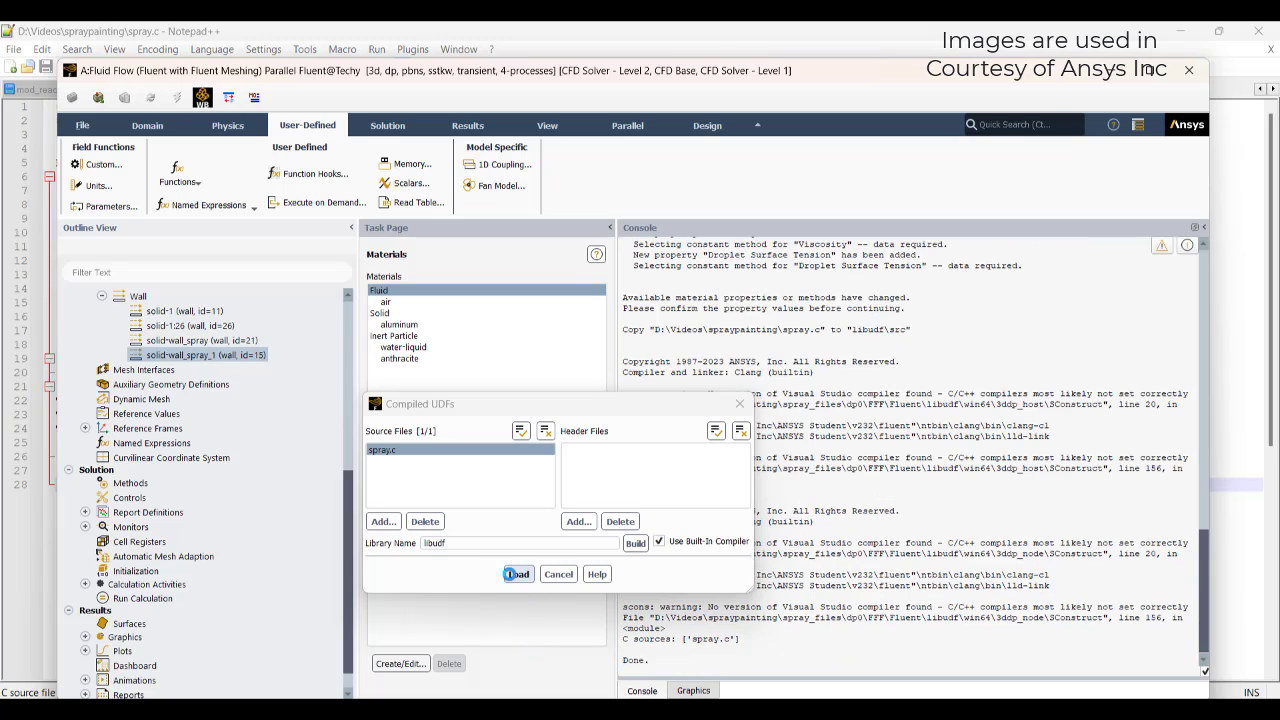
{"action": "left_click", "coordinate": [518, 574]}
Assign init_spray::libudf as the initialization user-defined function of injection-0 and accept the injection properties
{"action": "scroll", "coordinate": [273, 394], "scroll_direction": "up", "scroll_amount": 6}
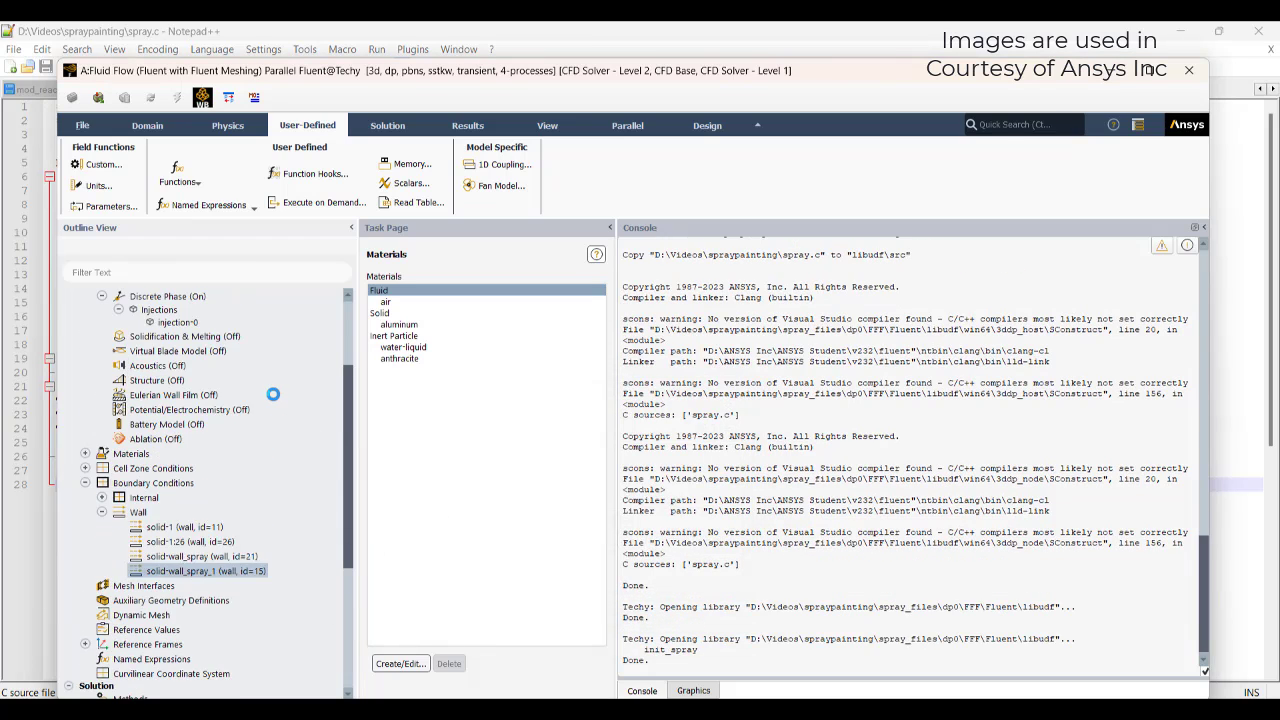
{"action": "double_click", "coordinate": [206, 368]}
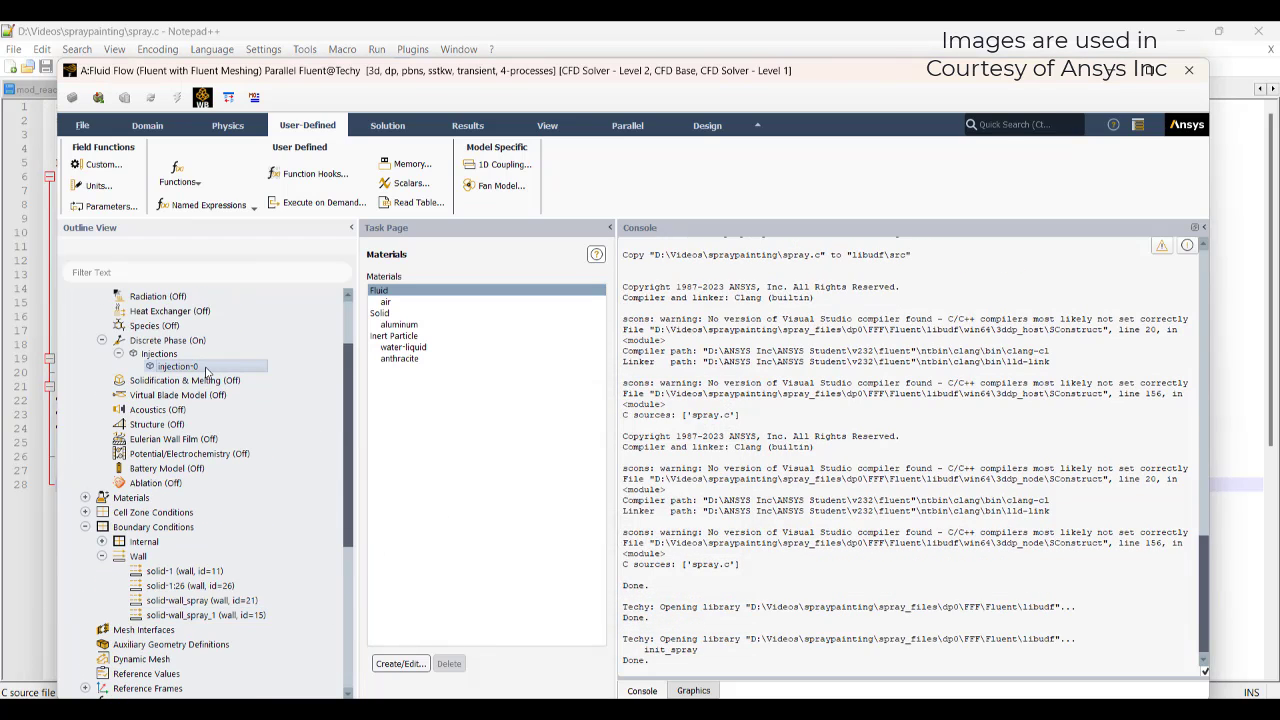
{"action": "left_click", "coordinate": [666, 314]}
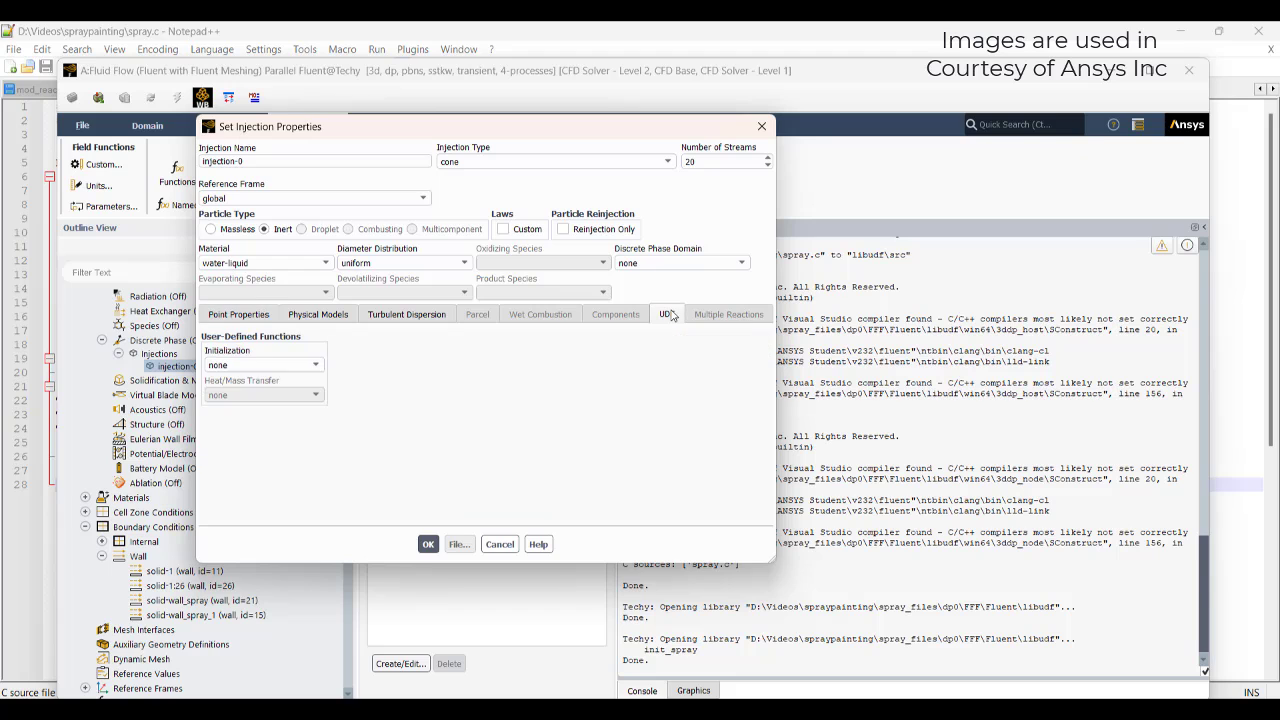
{"action": "left_click", "coordinate": [262, 365]}
{"action": "left_click", "coordinate": [243, 390]}
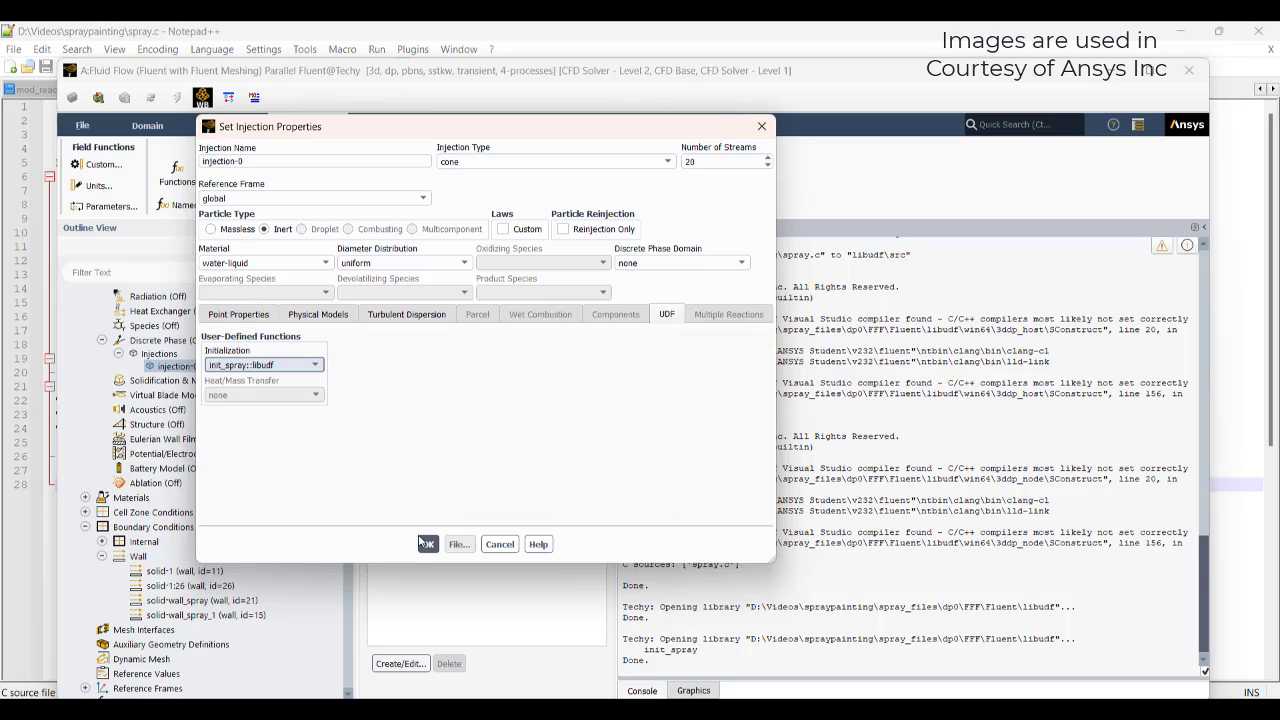
{"action": "left_click", "coordinate": [428, 544]}
Check the CURRENT_TIME term of the TP_POS(p)[2] line of spray.c in Notepad++ and return to Fluent
{"action": "scroll", "coordinate": [211, 543], "scroll_direction": "down", "scroll_amount": 3}
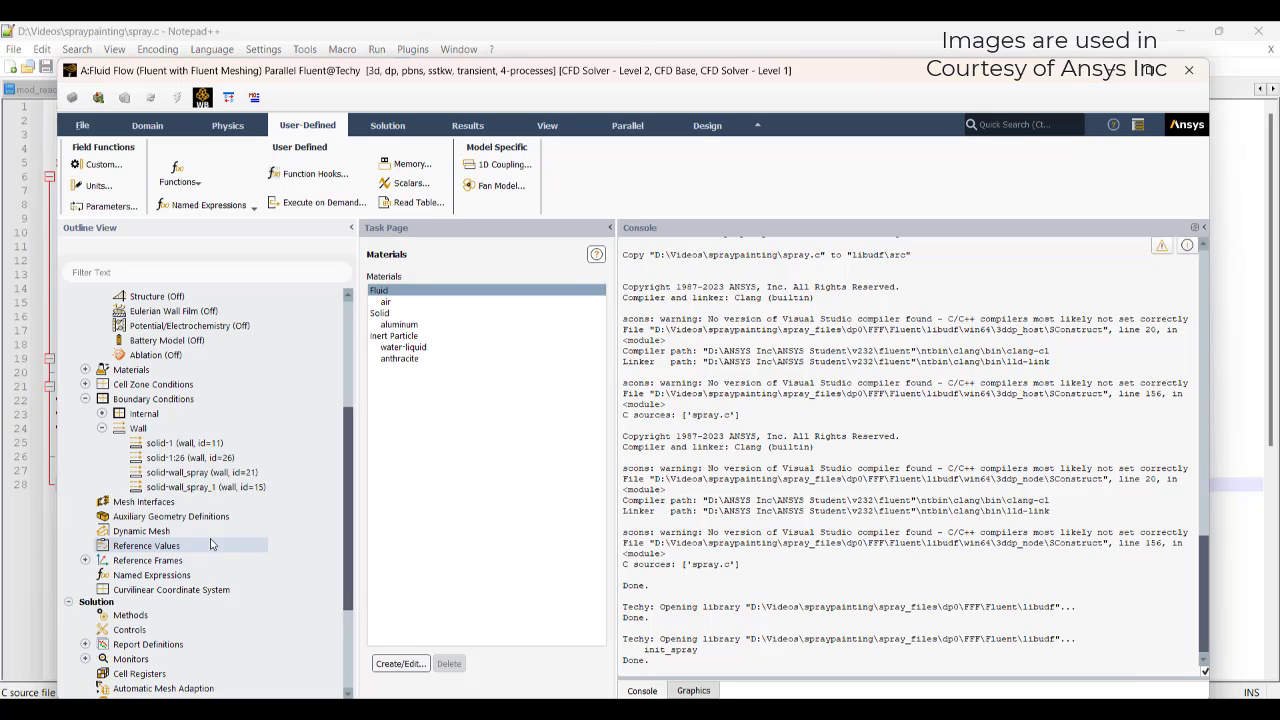
{"action": "left_click", "coordinate": [668, 710]}
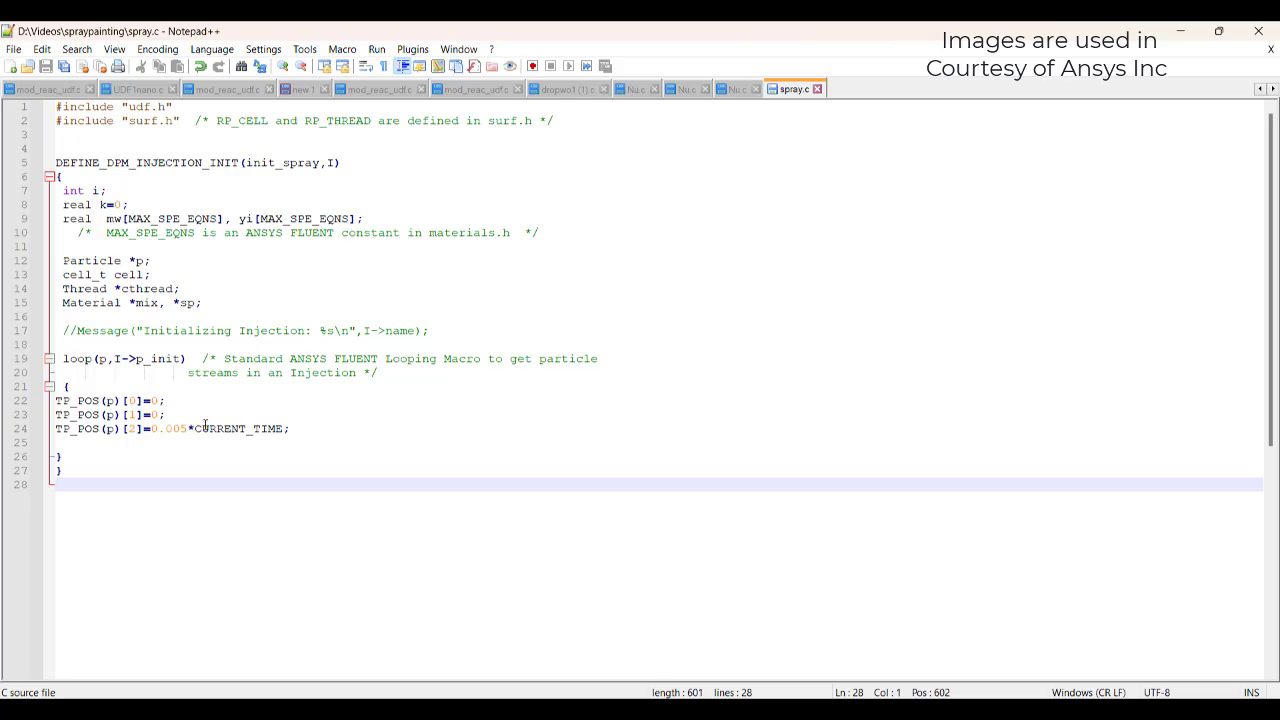
{"action": "left_click_drag", "start_coordinate": [195, 430], "coordinate": [284, 430]}
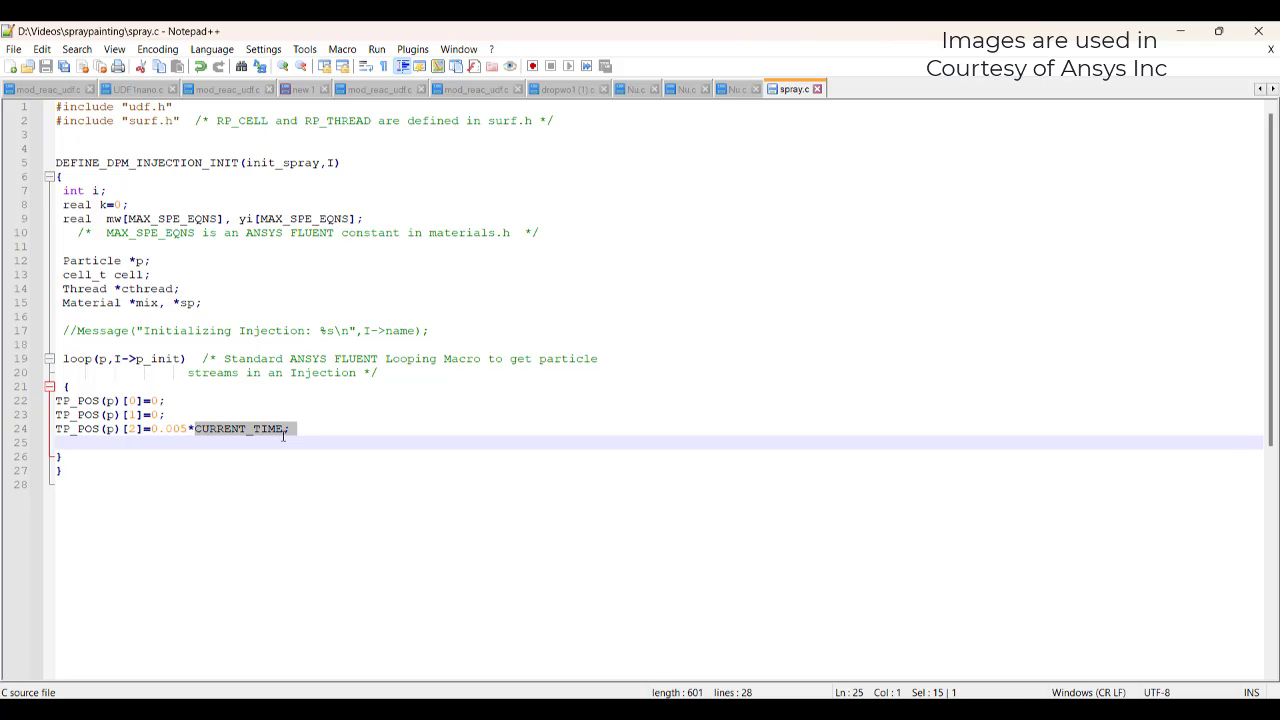
{"action": "left_click", "coordinate": [1176, 31]}
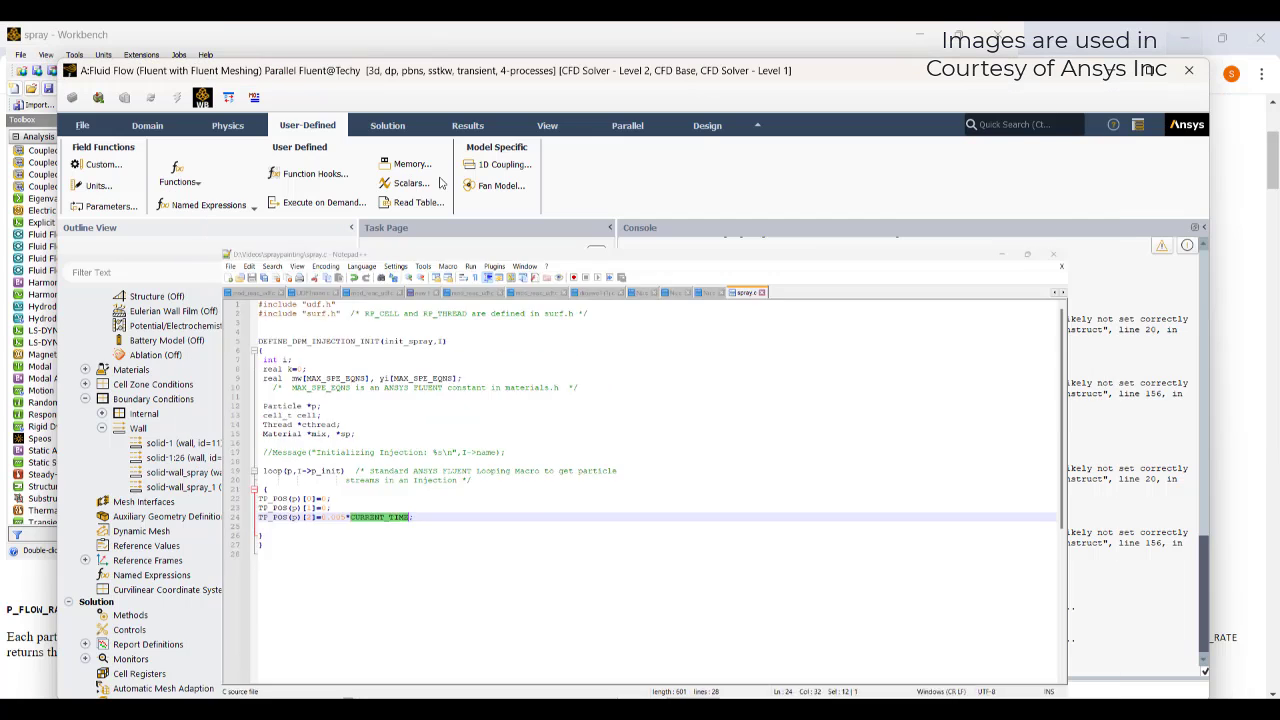
{"action": "scroll", "coordinate": [187, 529], "scroll_direction": "down", "scroll_amount": 1}
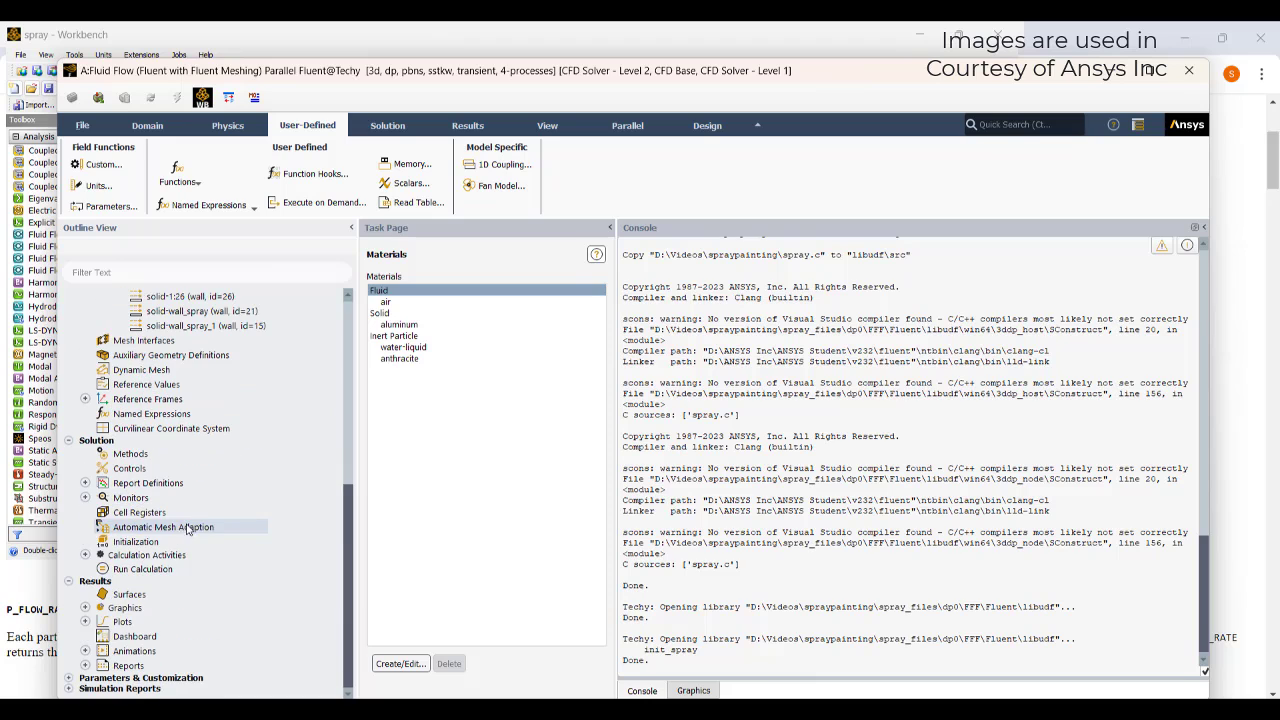
Initialize the solution with the standard method, and start a particle-tracks plot that releases from injection-0
{"action": "left_click", "coordinate": [137, 542]}
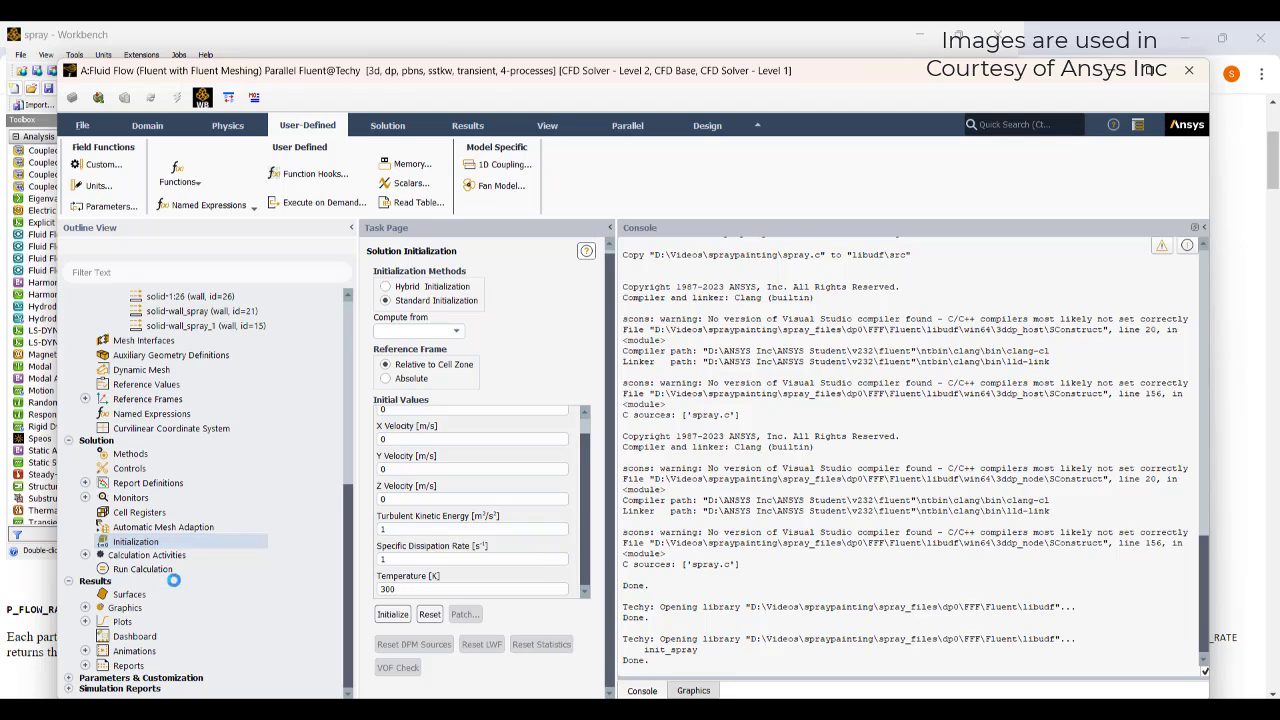
{"action": "left_click", "coordinate": [85, 607]}
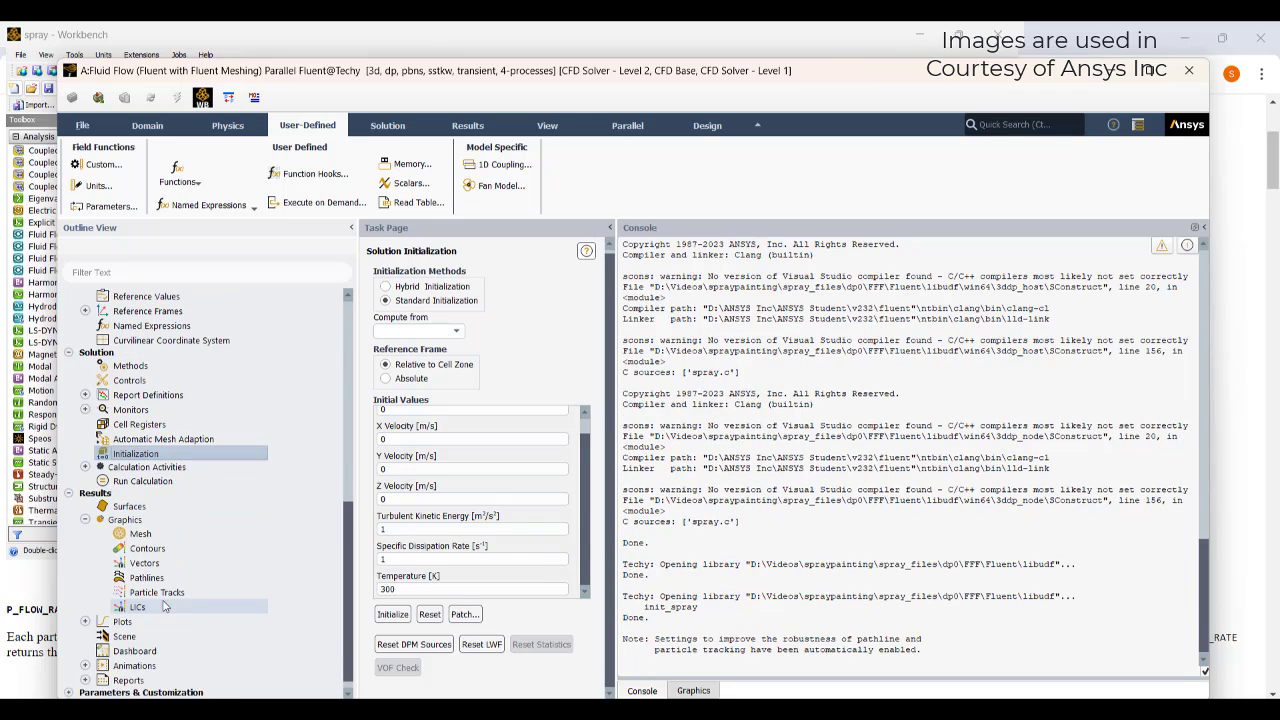
{"action": "double_click", "coordinate": [150, 578]}
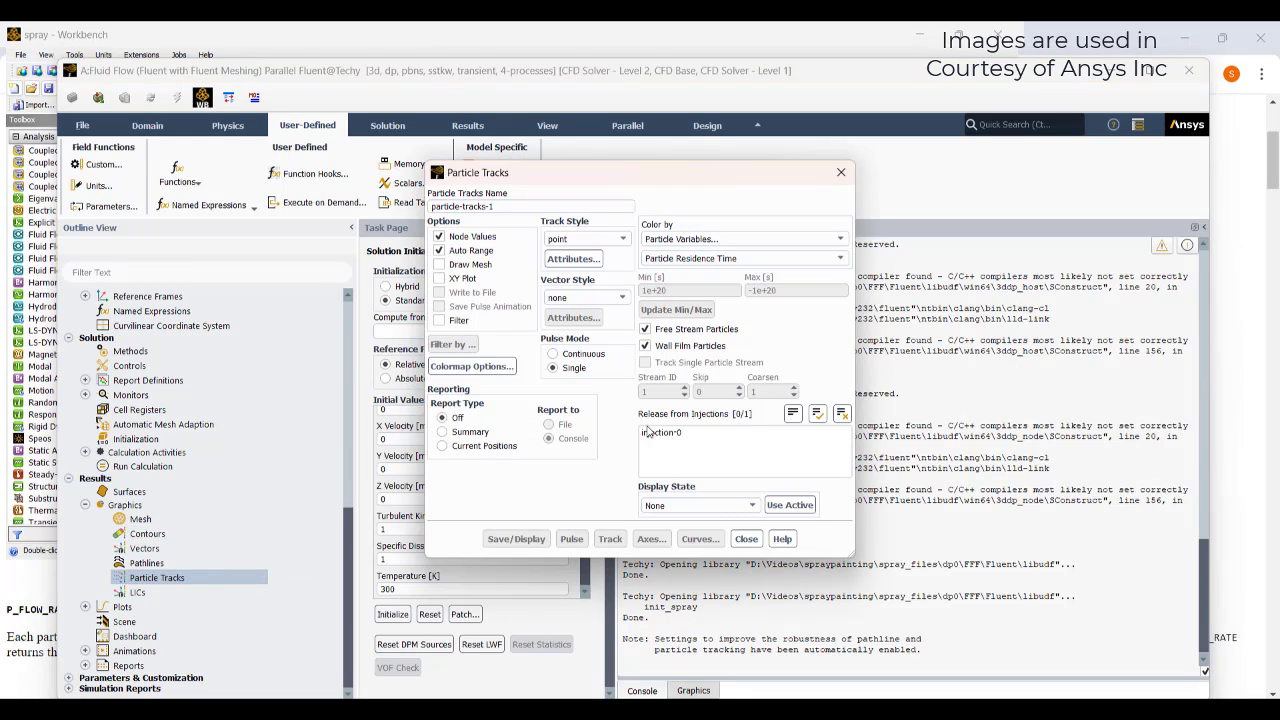
{"action": "left_click", "coordinate": [651, 432]}
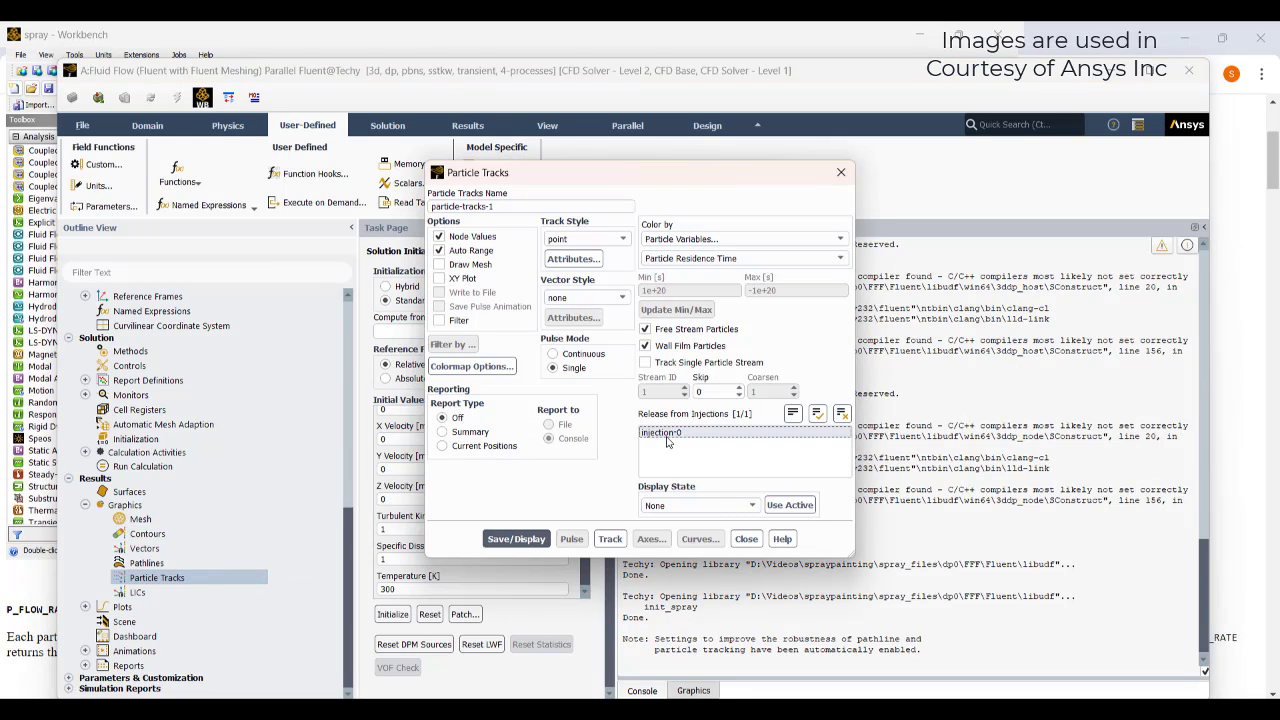
Set the track style to variable-size spheres based on particle diameter with scale 12, and save and display the particle tracks
{"action": "left_click", "coordinate": [580, 239]}
{"action": "left_click", "coordinate": [569, 264]}
{"action": "left_click", "coordinate": [573, 258]}
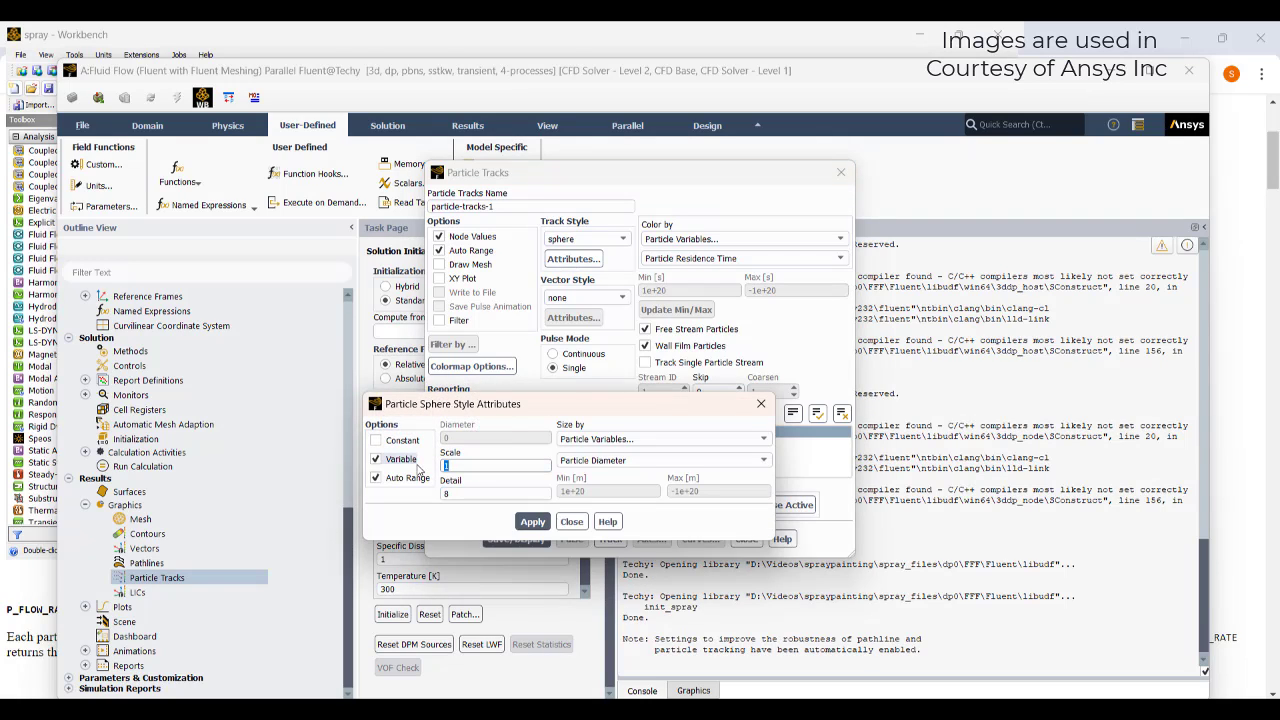
{"action": "left_click", "coordinate": [532, 521]}
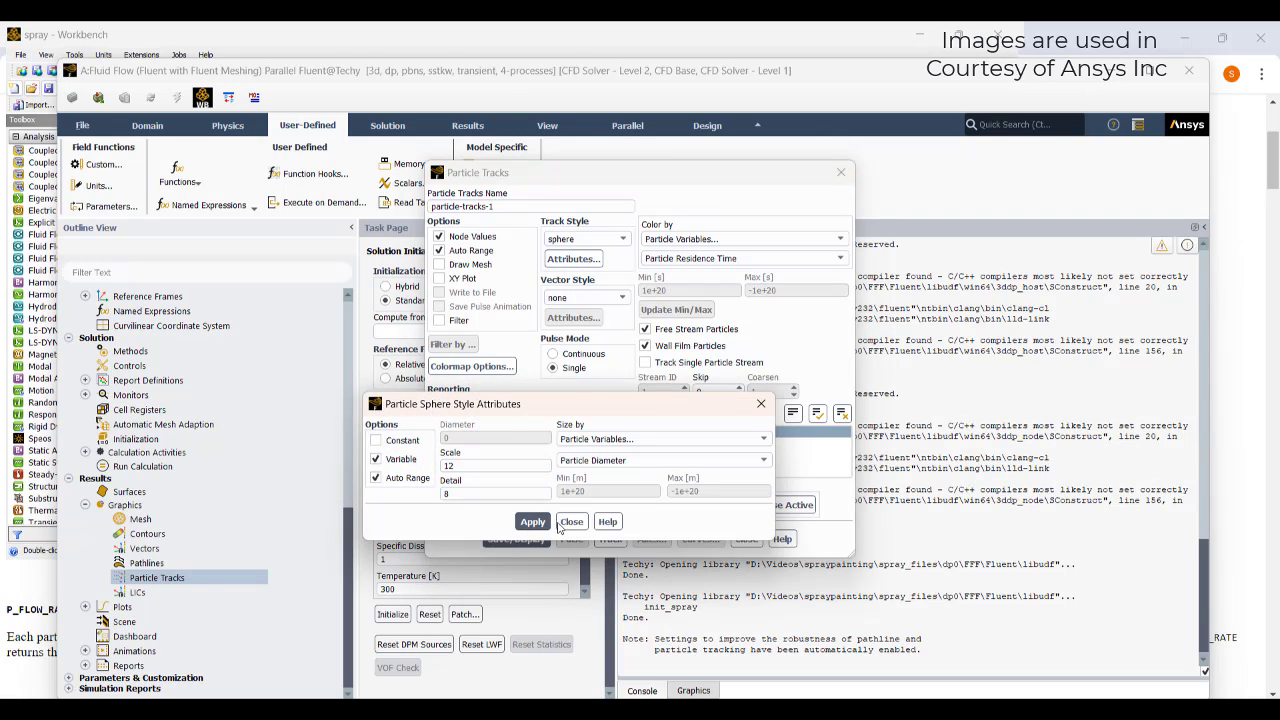
{"action": "left_click", "coordinate": [569, 527]}
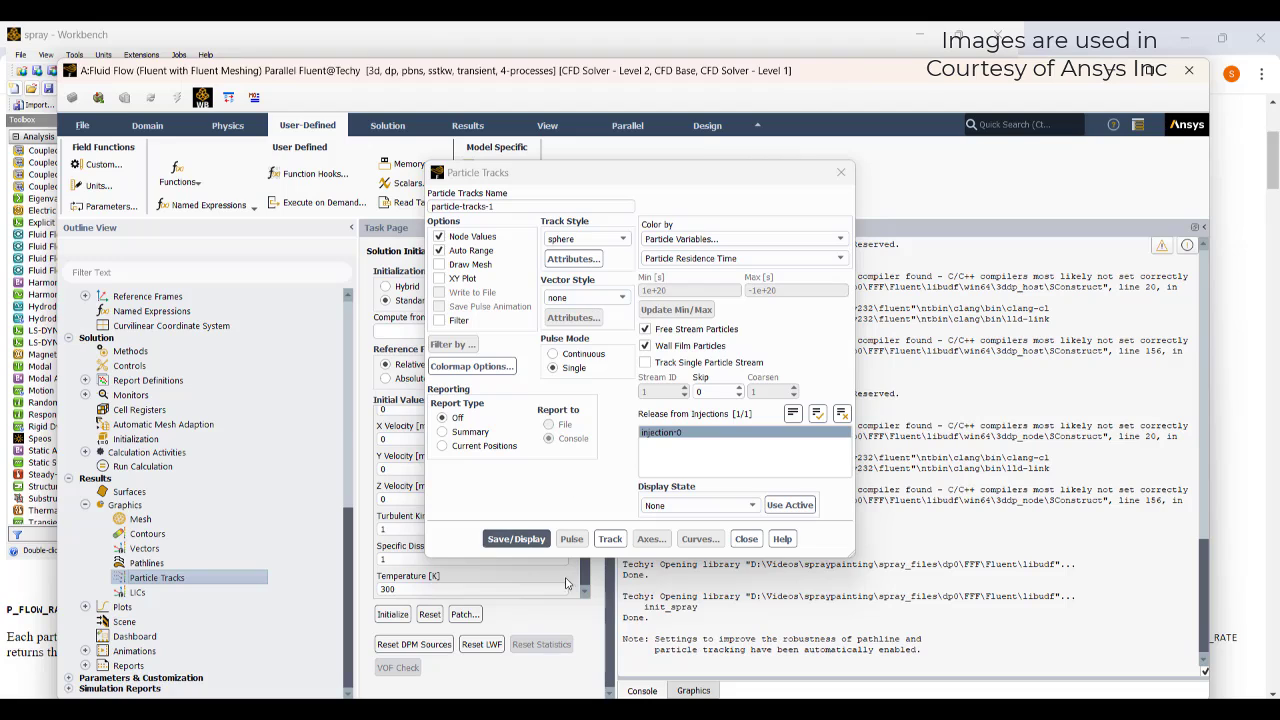
{"action": "left_click", "coordinate": [515, 544]}
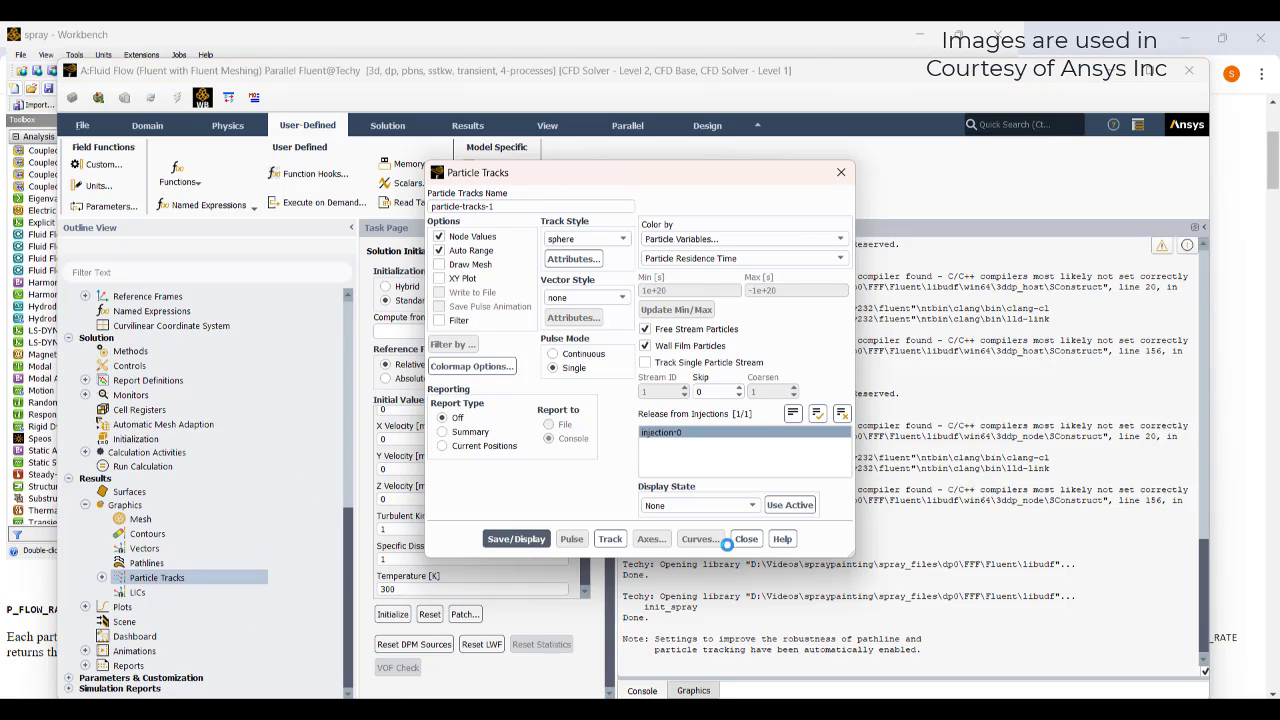
{"action": "left_click", "coordinate": [746, 539]}
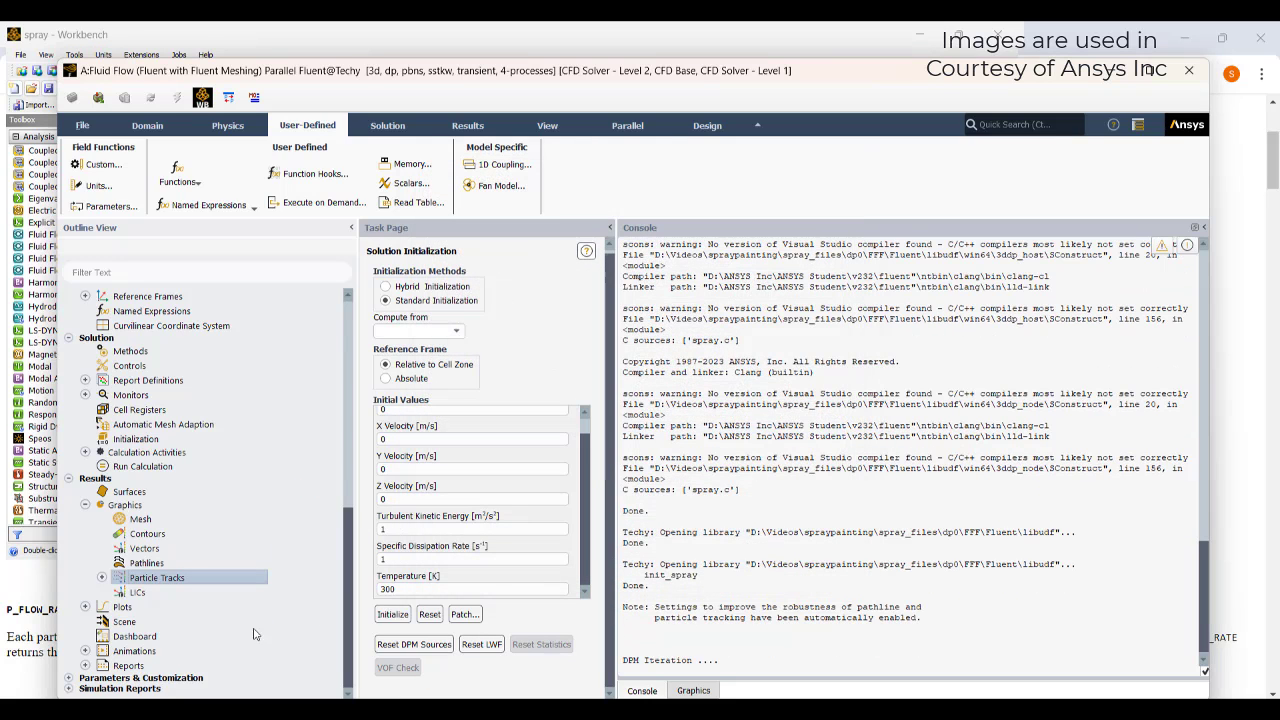
Create a new scene and add a mesh object showing the faces of solid-wall_spray_1
{"action": "double_click", "coordinate": [113, 623]}
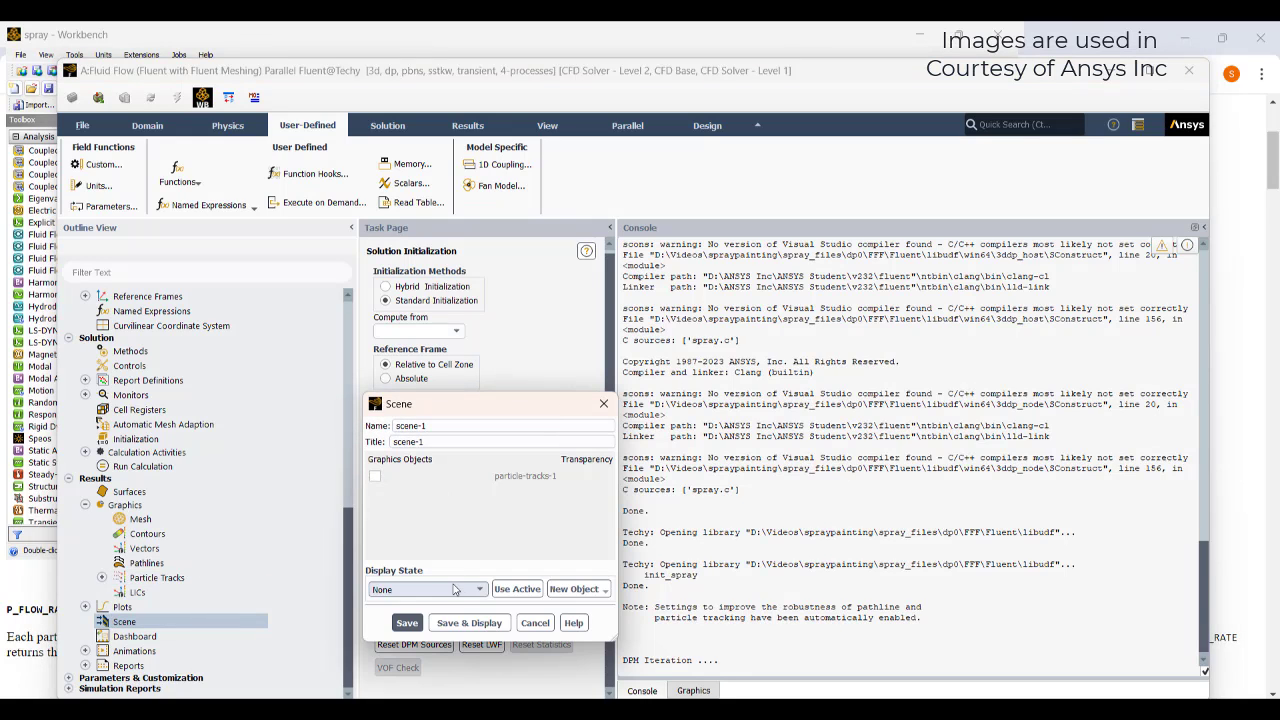
{"action": "left_click", "coordinate": [575, 589]}
{"action": "left_click", "coordinate": [578, 606]}
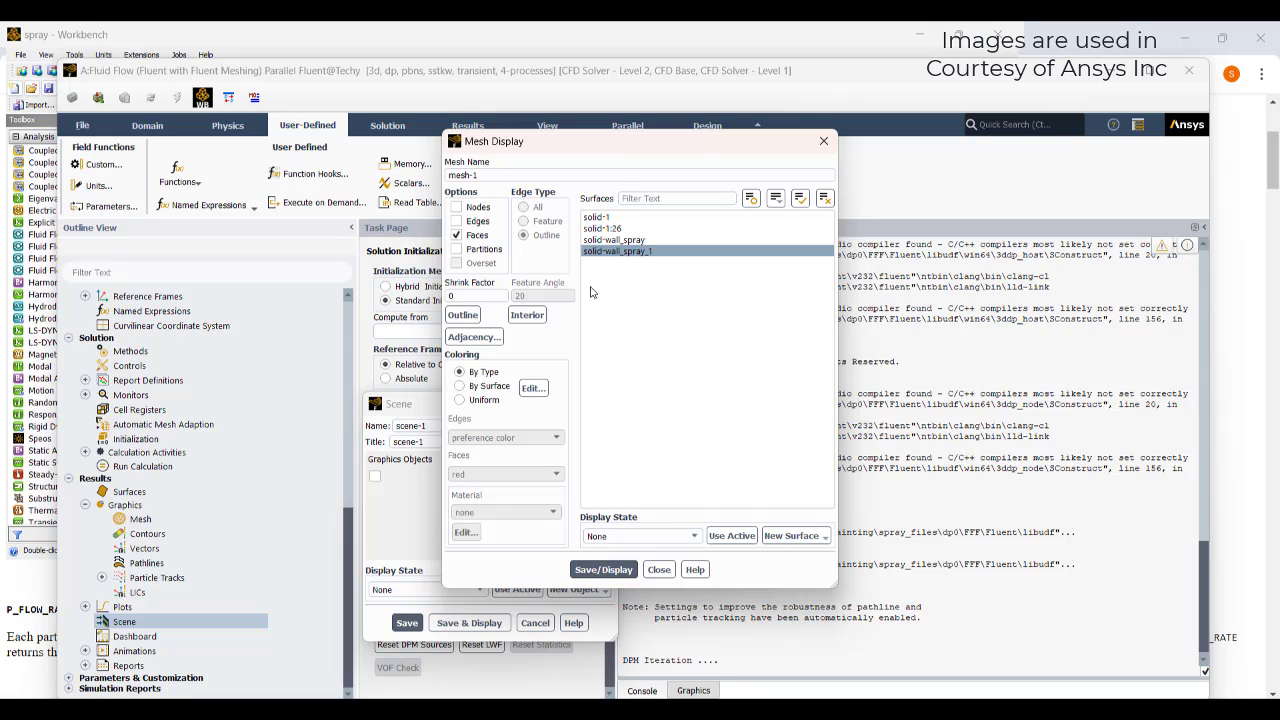
{"action": "left_click", "coordinate": [604, 569]}
{"action": "left_click", "coordinate": [658, 570]}
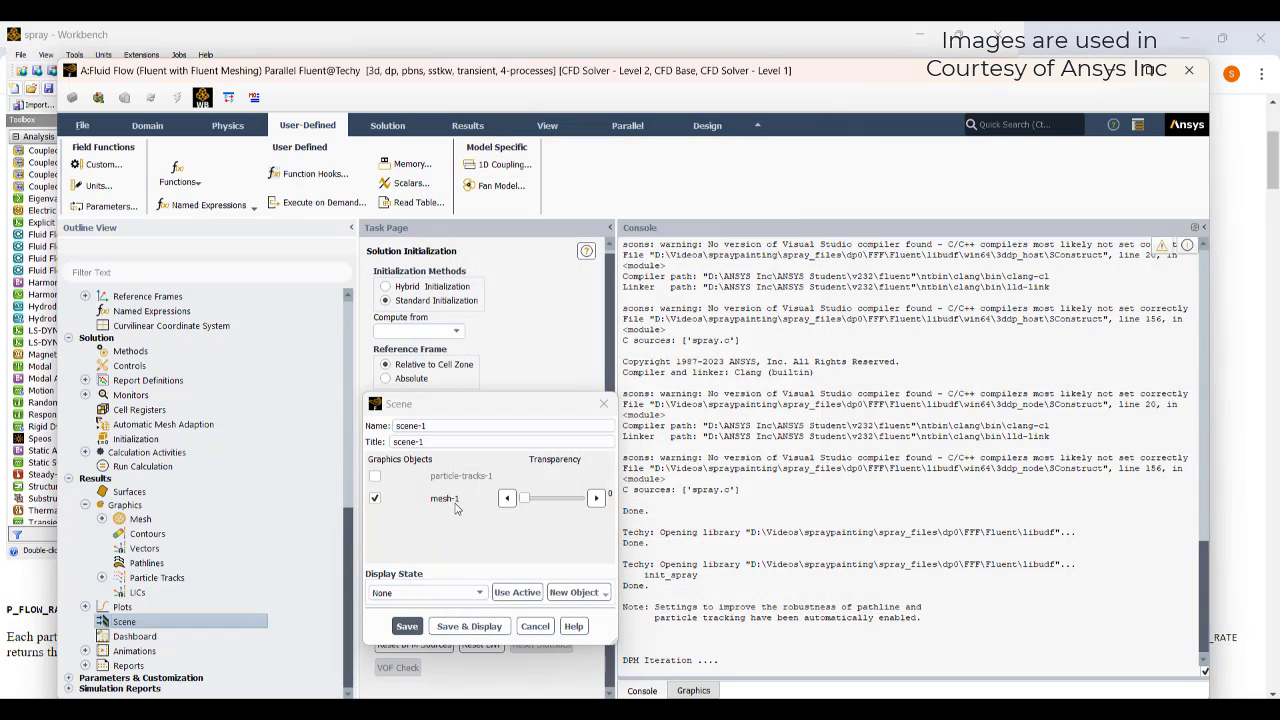
Set the scene's mesh transparency to 29, include particle-tracks-1, and save and display the scene
{"action": "left_click_drag", "start_coordinate": [529, 500], "coordinate": [539, 500]}
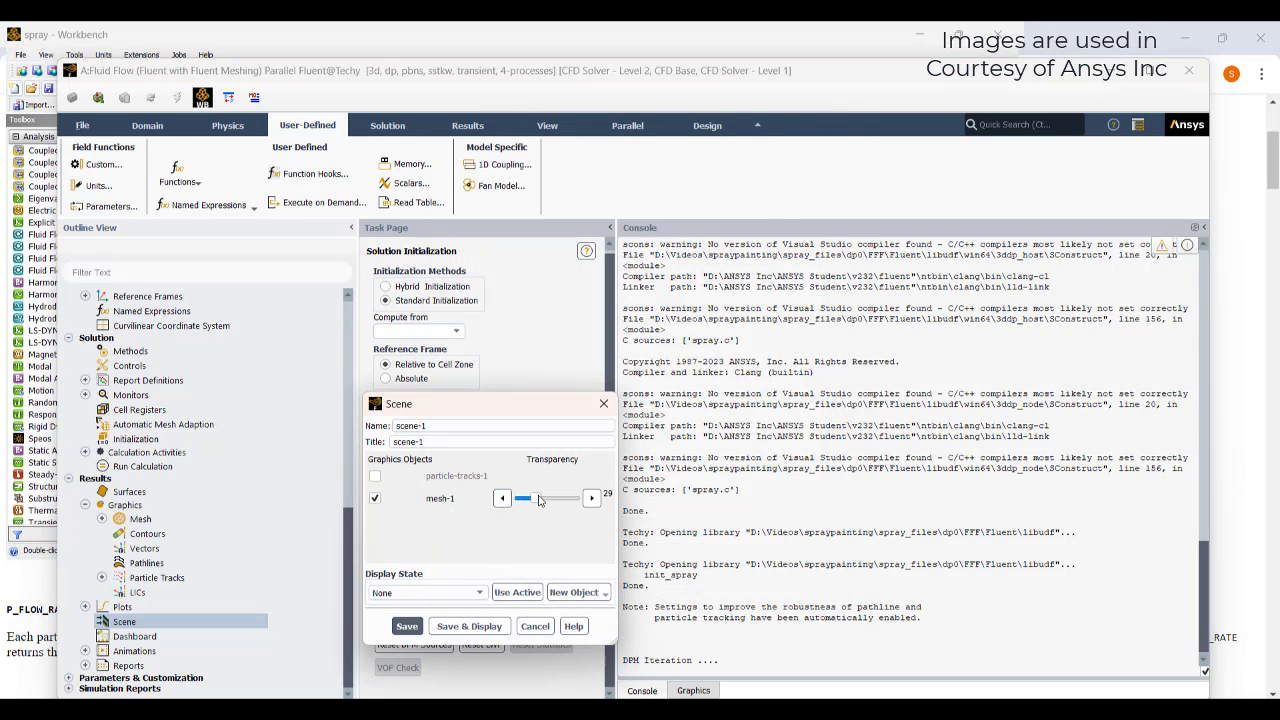
{"action": "left_click", "coordinate": [375, 476]}
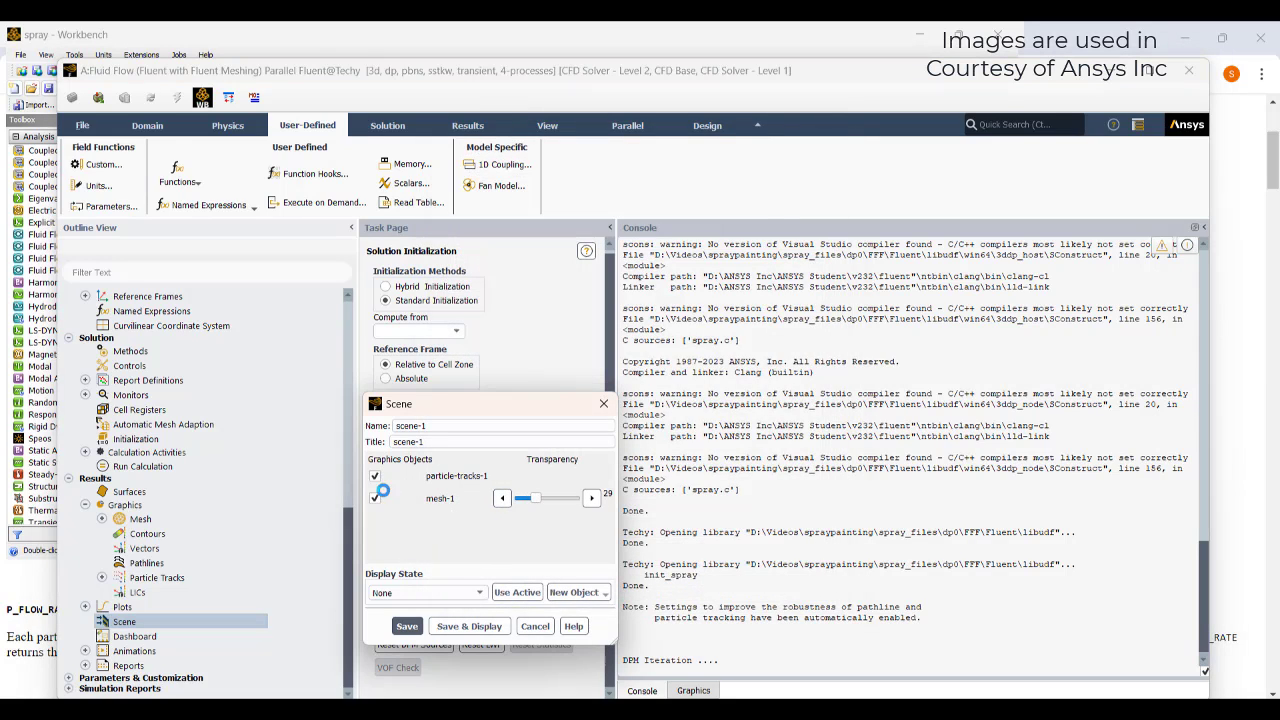
{"action": "left_click", "coordinate": [441, 628]}
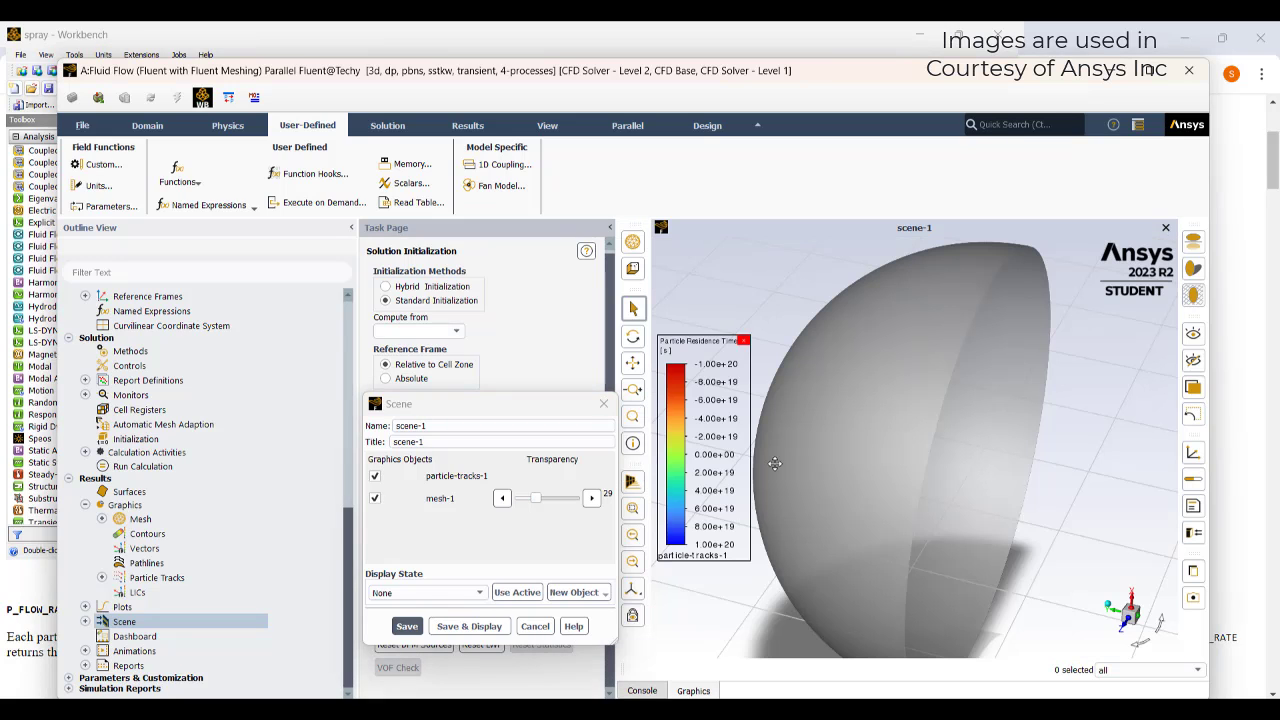
{"action": "scroll", "coordinate": [871, 498], "scroll_direction": "down", "scroll_amount": 2}
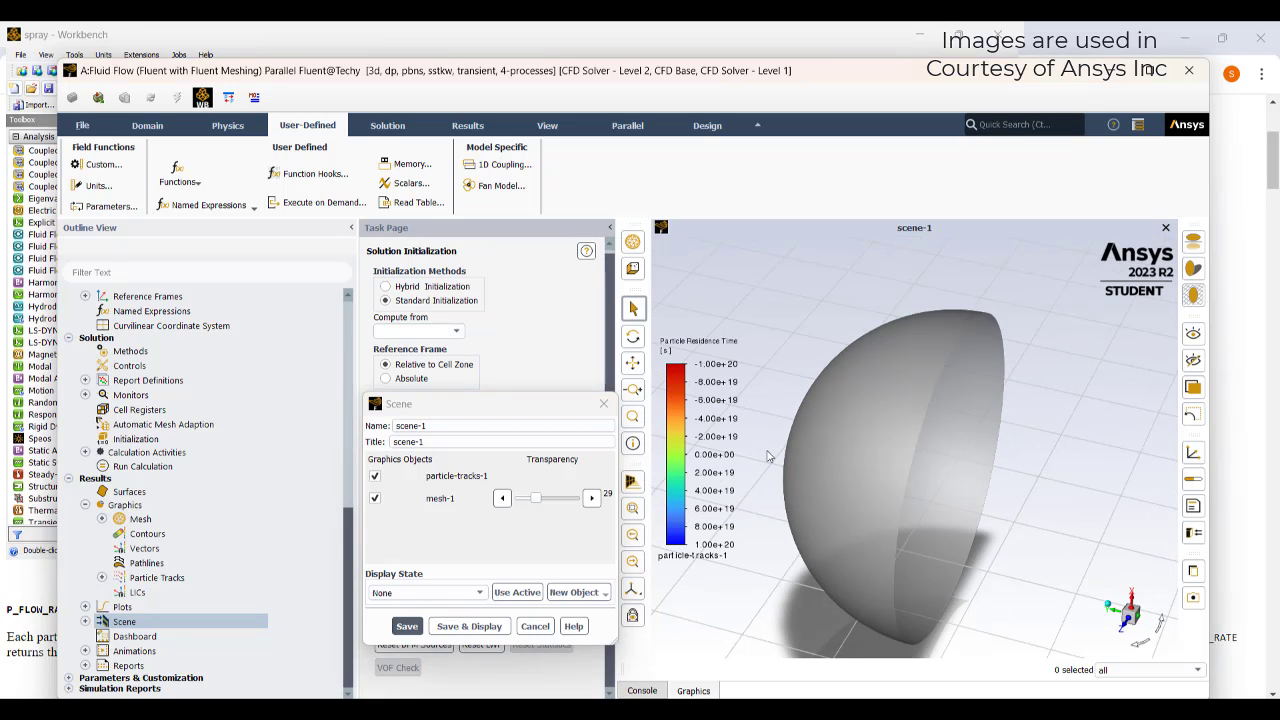
{"action": "left_click", "coordinate": [604, 403]}
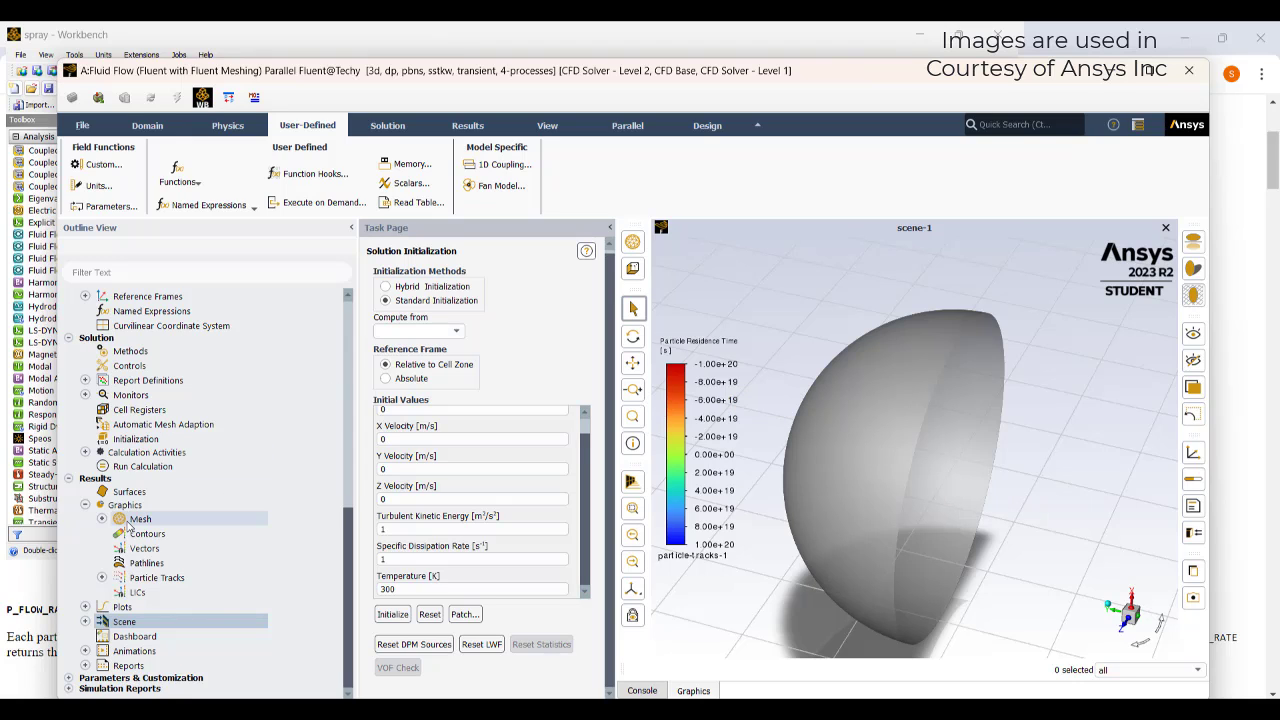
Fill in an animation definition for scene-1 recording every 5 time-steps with the active view, and close it without accepting
{"action": "left_click", "coordinate": [86, 453]}
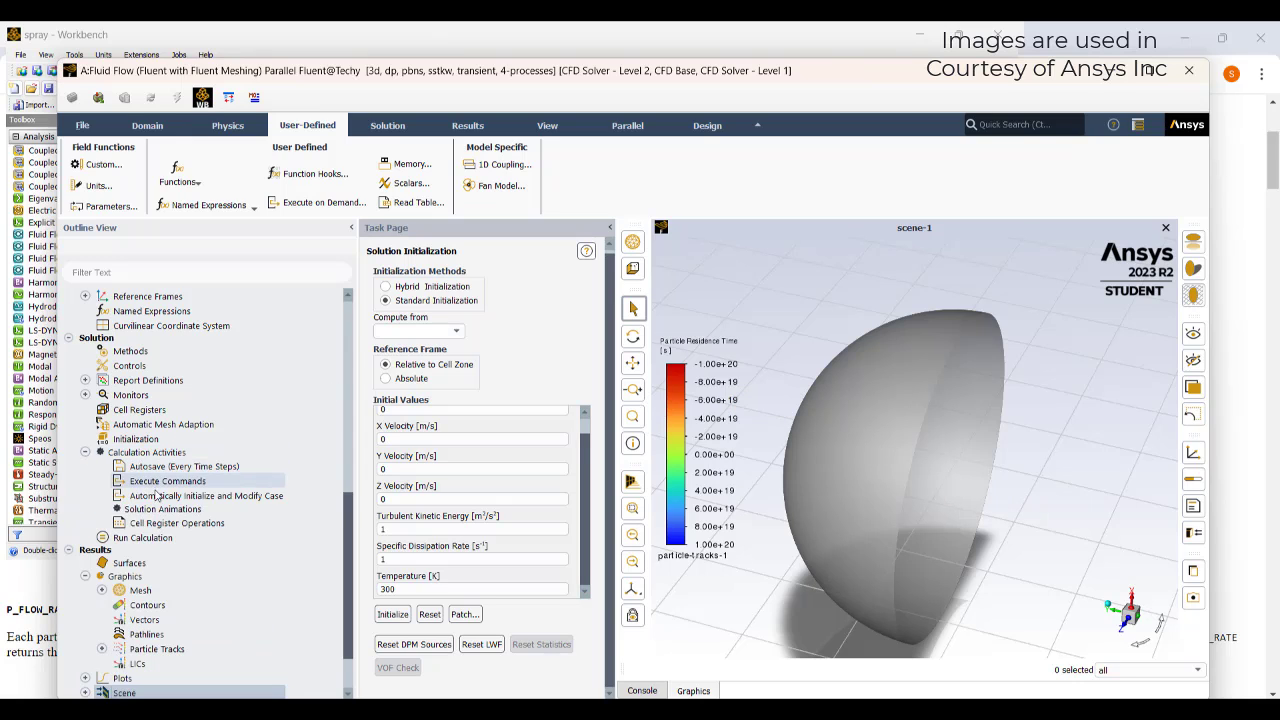
{"action": "double_click", "coordinate": [155, 510]}
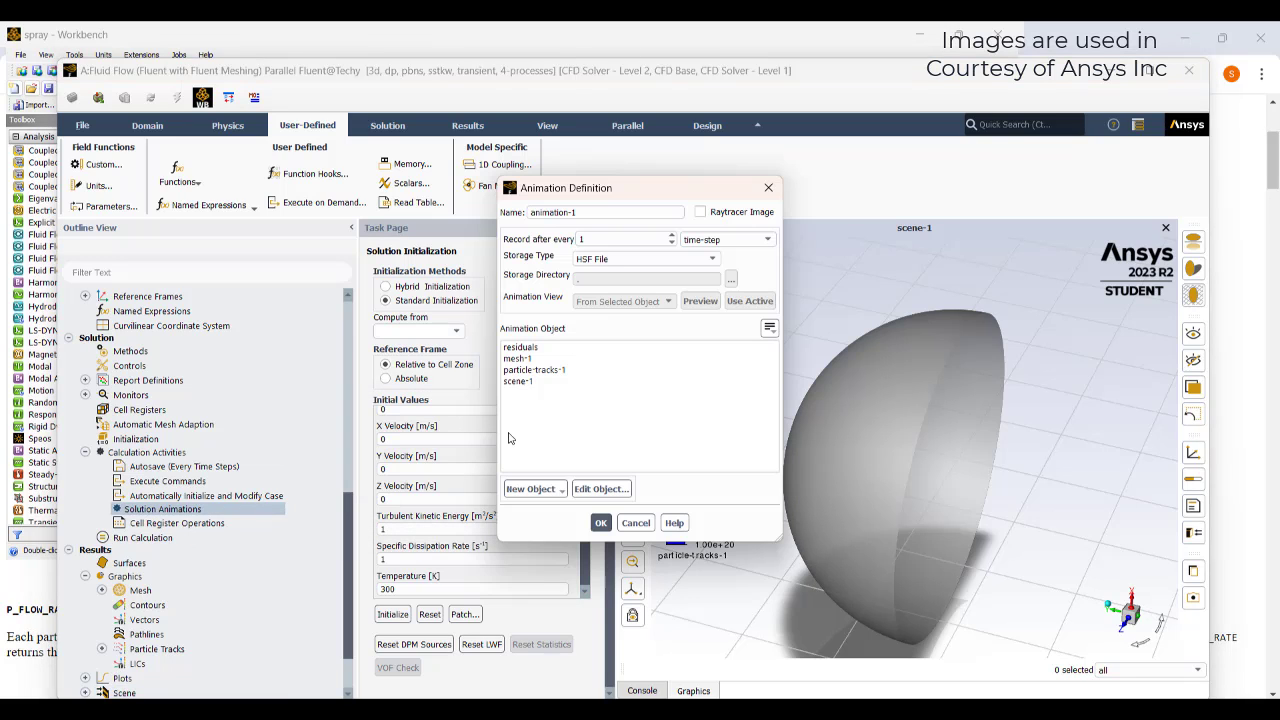
{"action": "left_click", "coordinate": [520, 381]}
{"action": "double_click", "coordinate": [598, 241]}
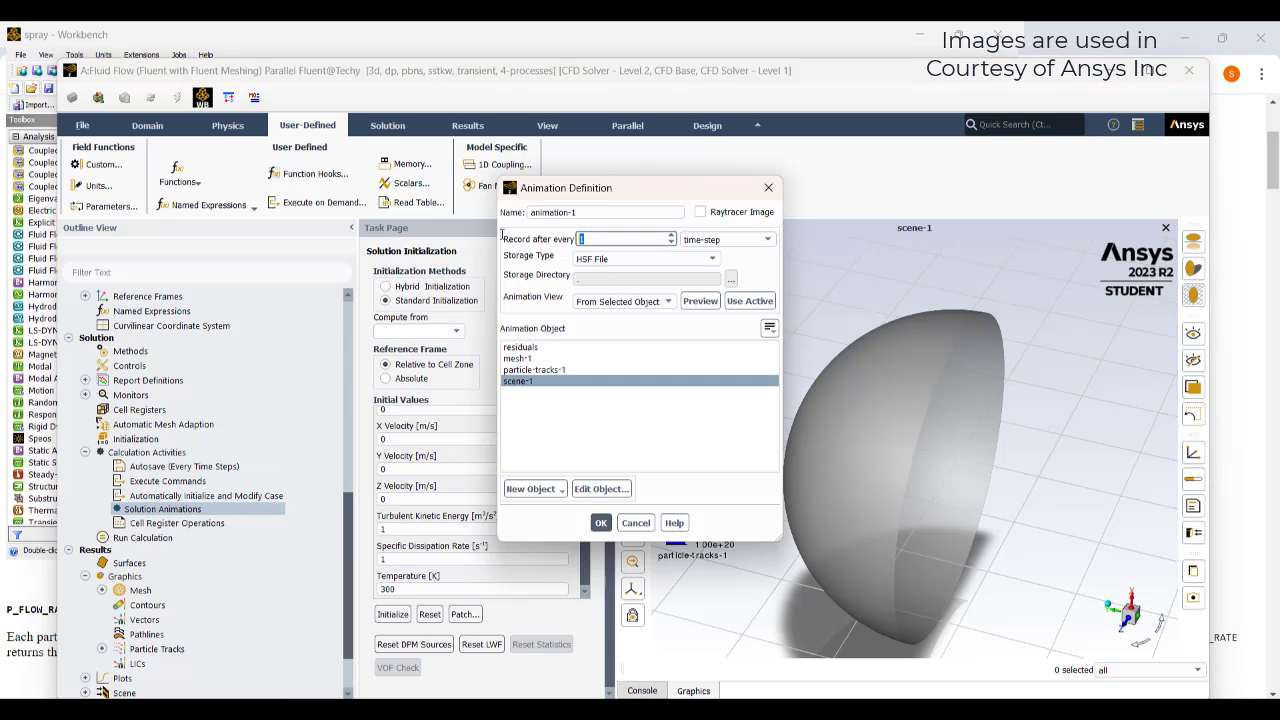
{"action": "left_click", "coordinate": [745, 302]}
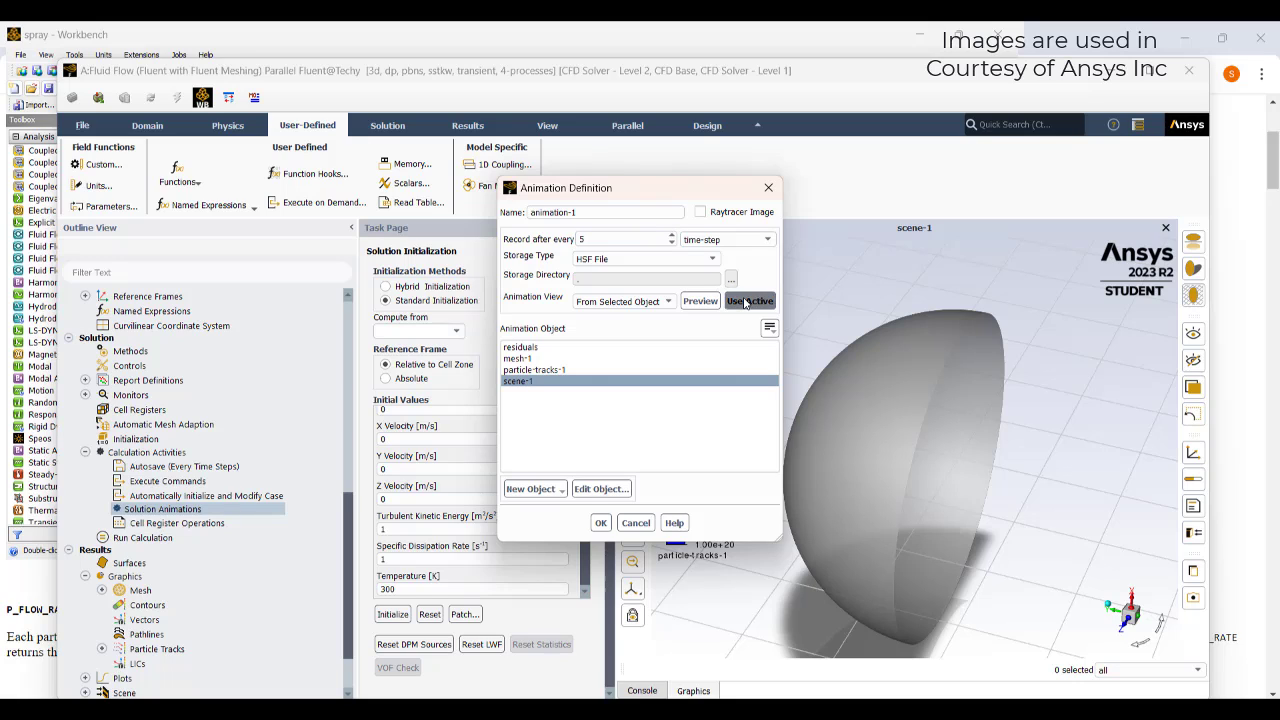
{"action": "left_click", "coordinate": [768, 187]}
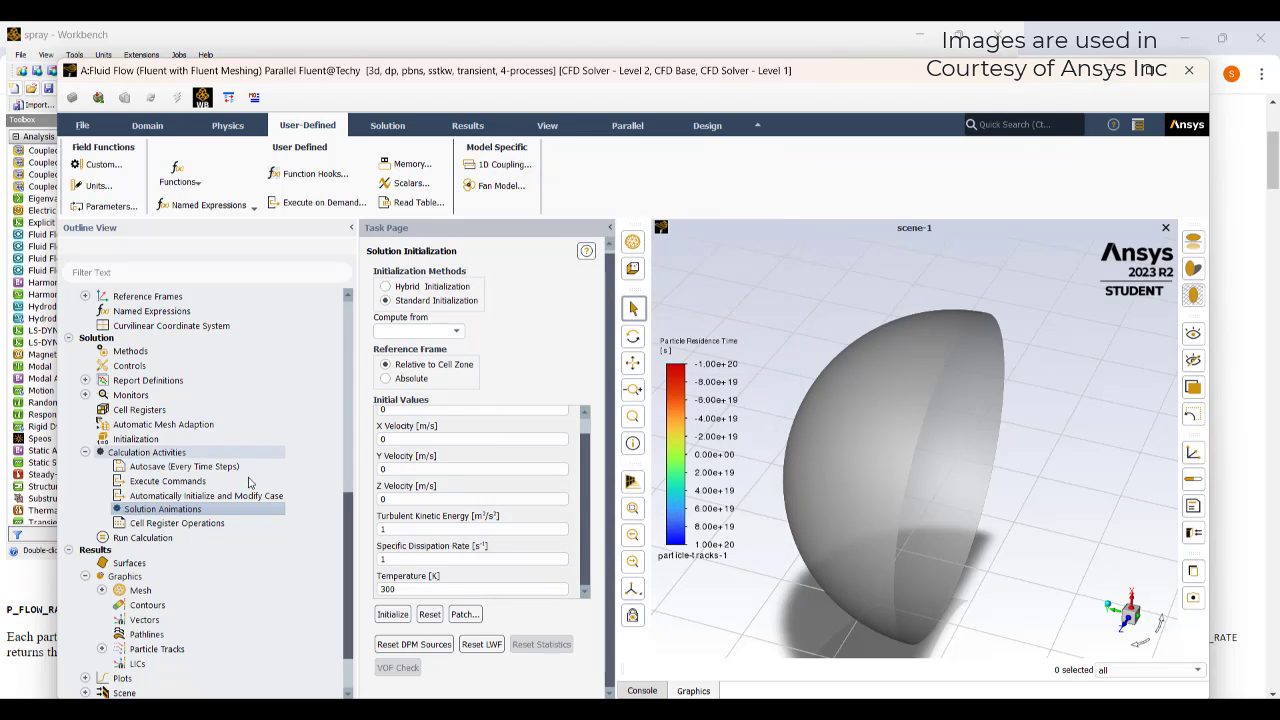
Set the time step size to 0.001 s and the number of time steps to 100000, and start the calculation
{"action": "left_click", "coordinate": [143, 537]}
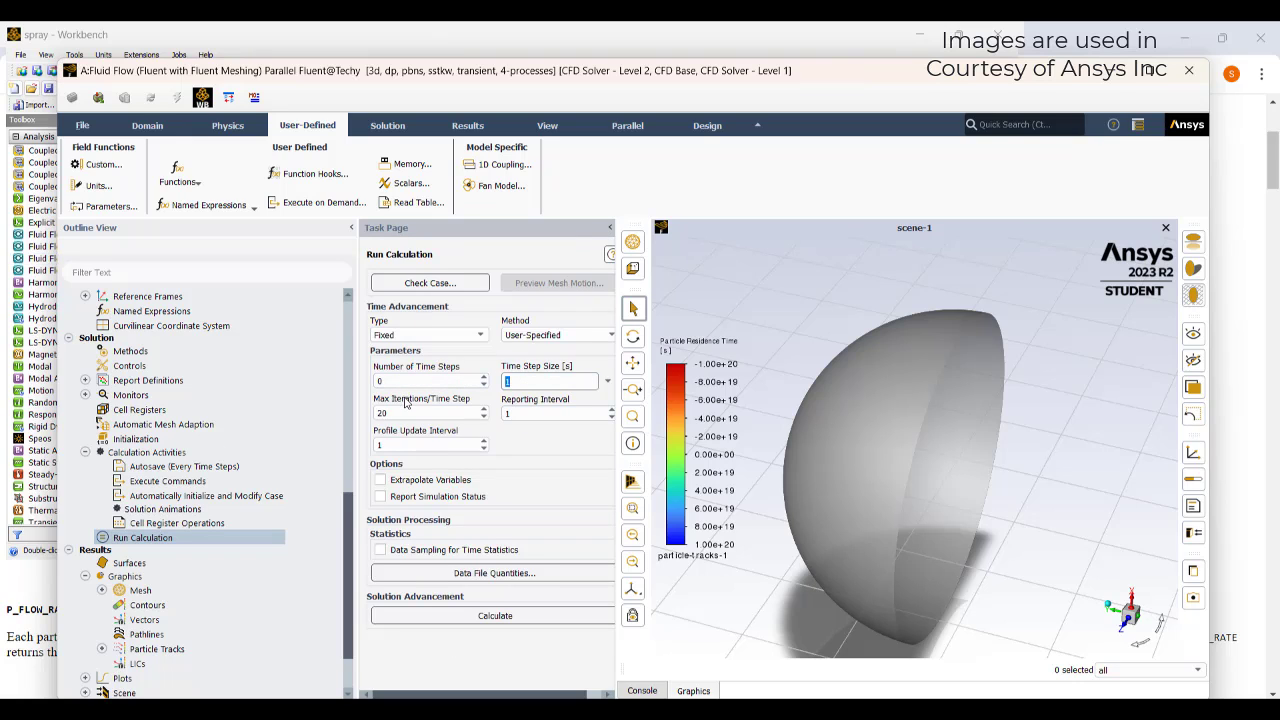
{"action": "type", "text": "1"}
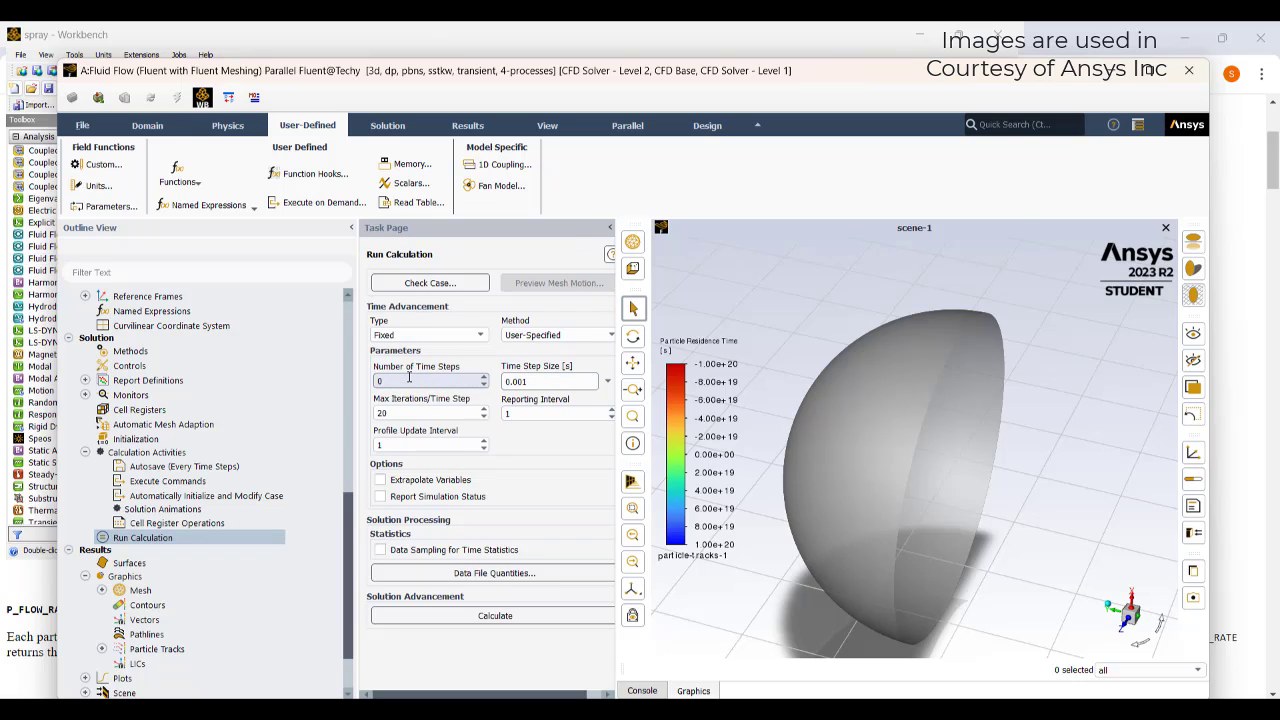
{"action": "left_click", "coordinate": [409, 377]}
{"action": "type", "text": "1"}
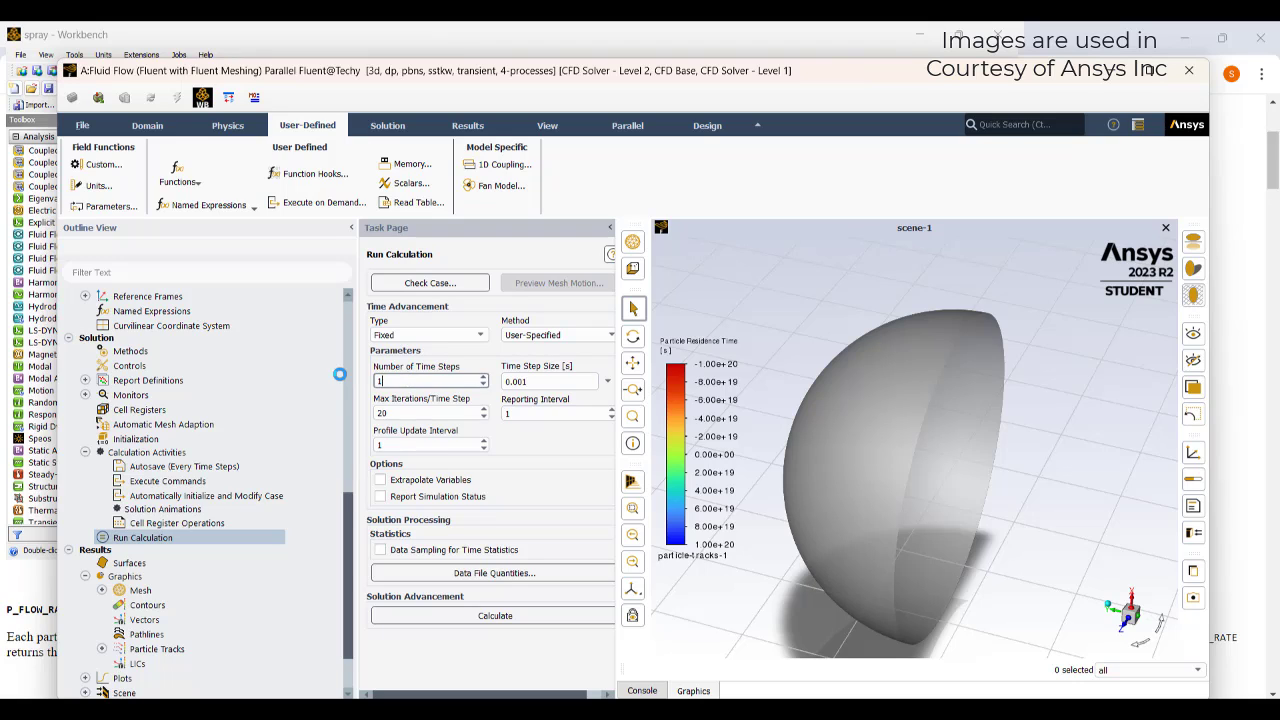
{"action": "type", "text": "00000"}
{"action": "left_click", "coordinate": [501, 617]}
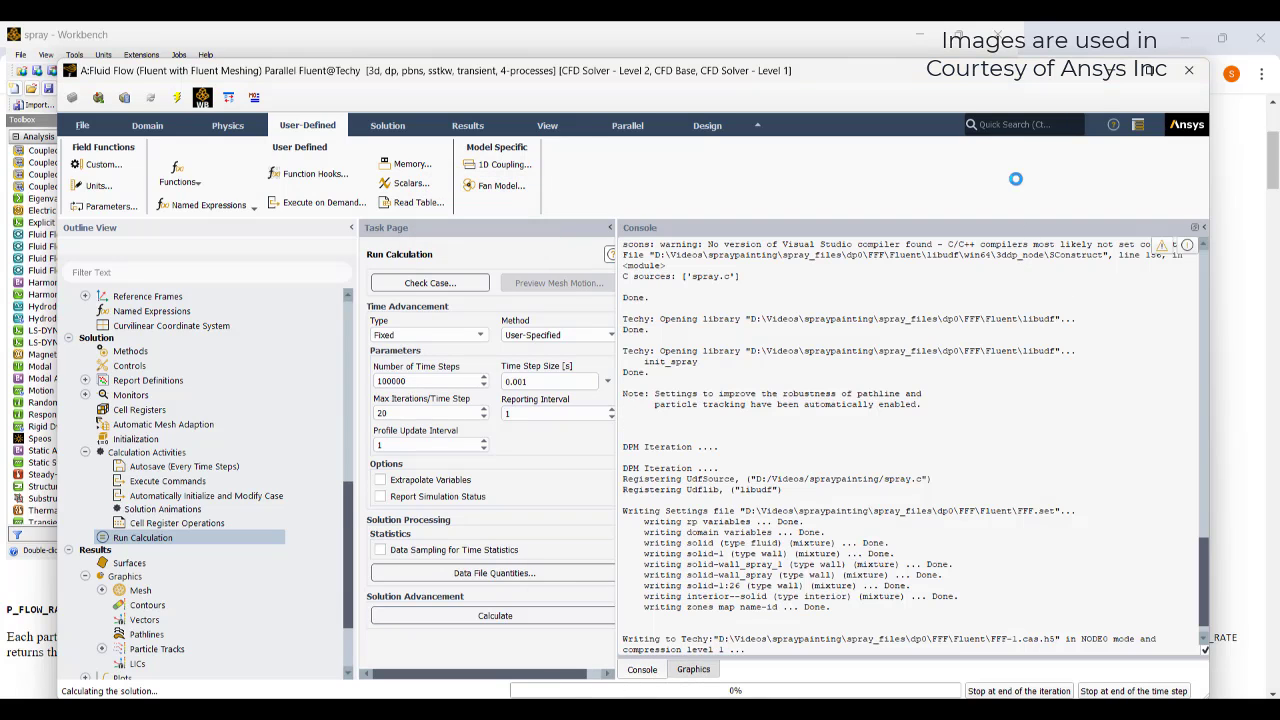
Maximize the solver window and monitor the scaled residuals plot and the console output while the calculation runs
{"action": "left_click_drag", "start_coordinate": [1046, 74], "coordinate": [1030, 53]}
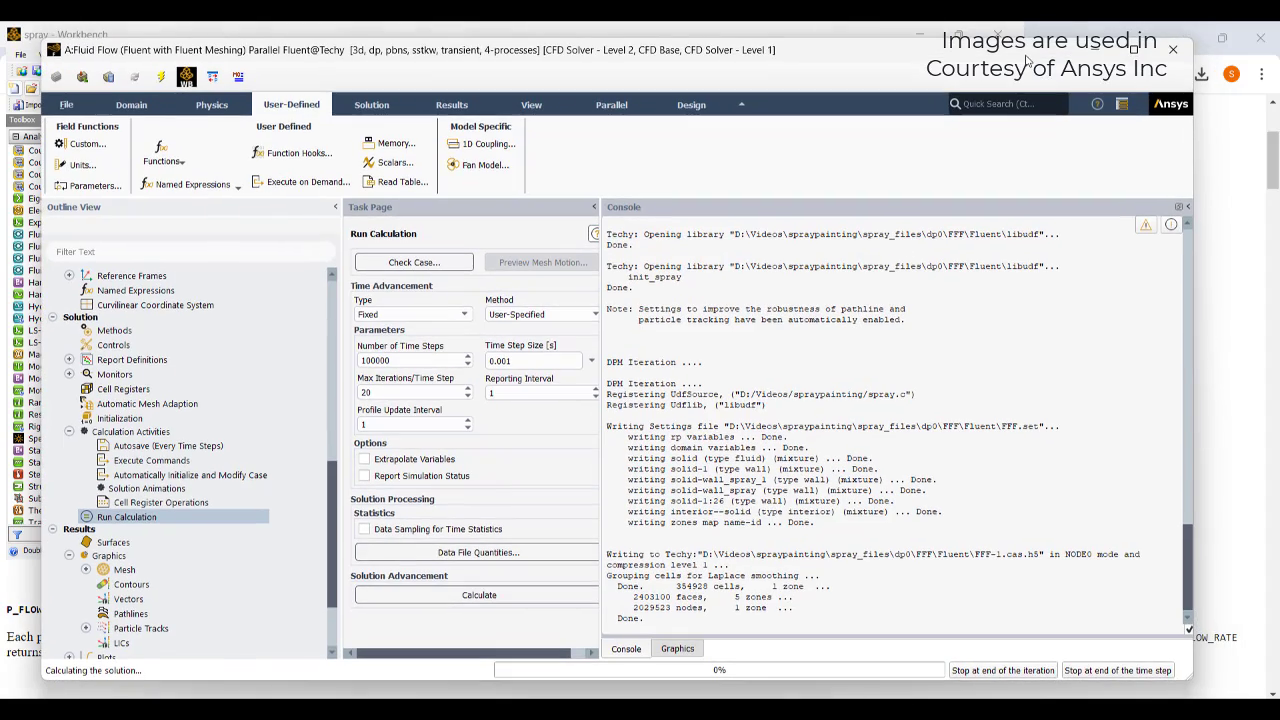
{"action": "left_click", "coordinate": [1139, 49]}
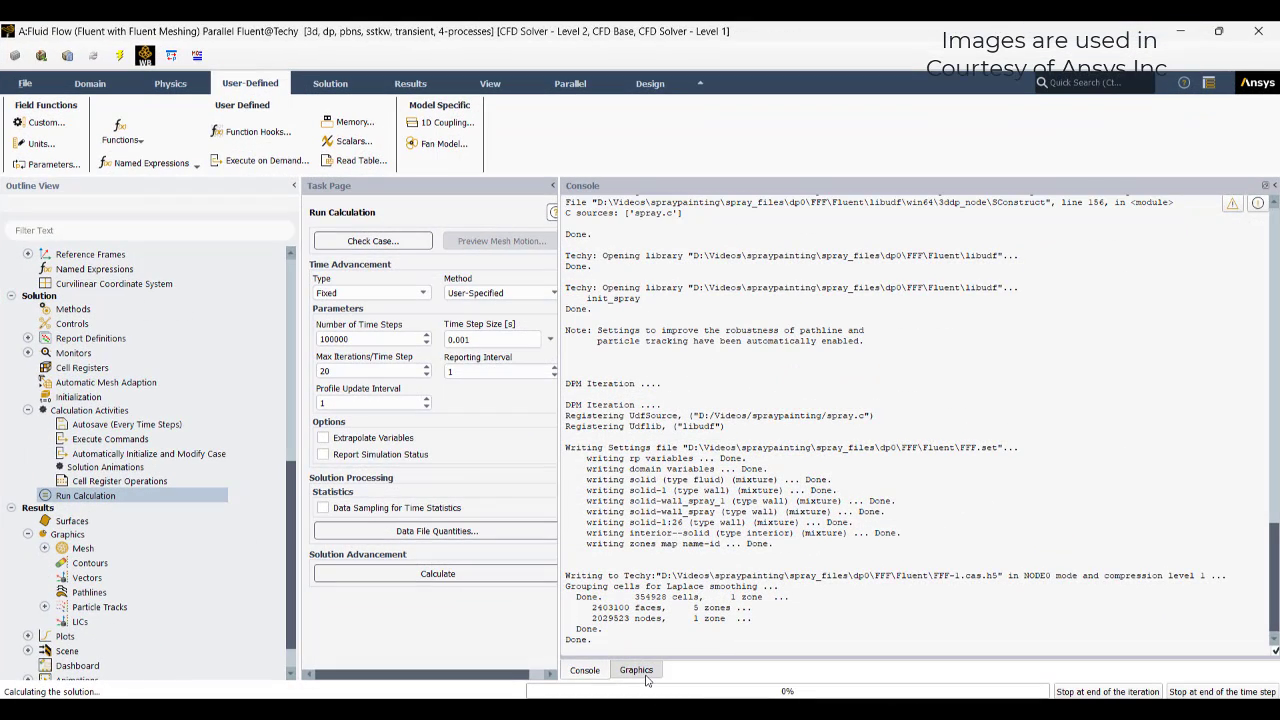
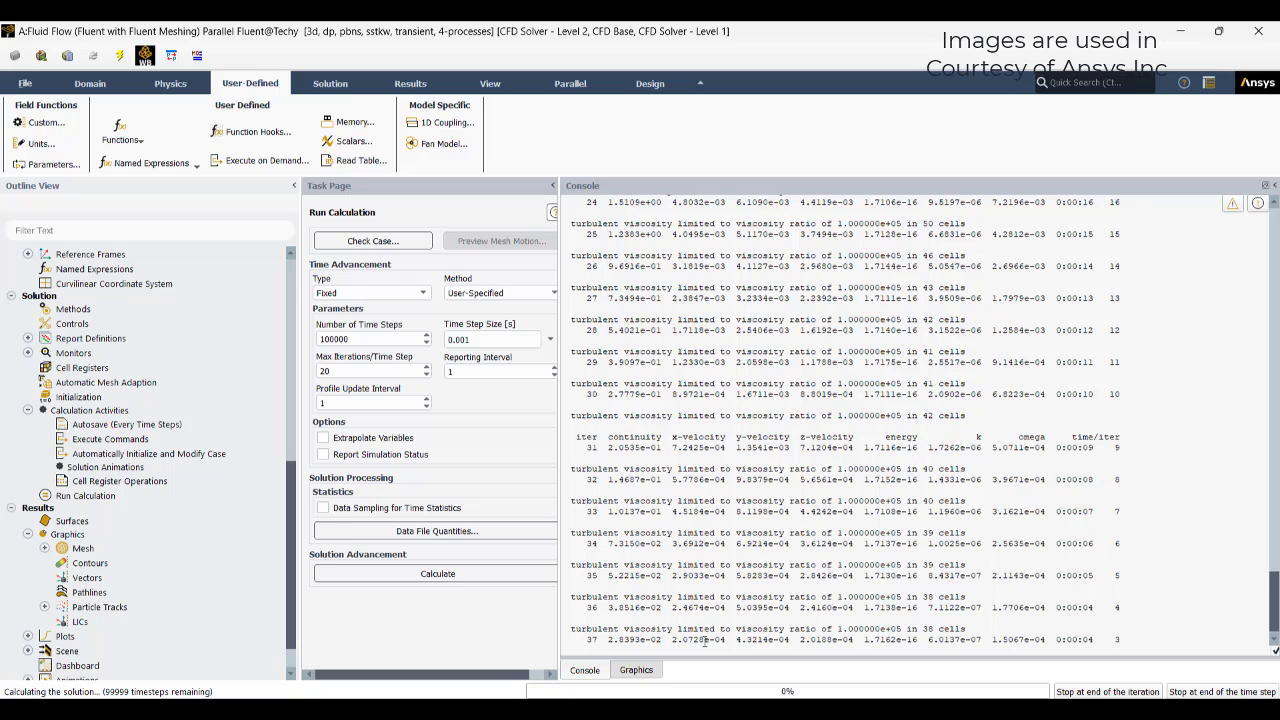
{"action": "left_click", "coordinate": [636, 671]}
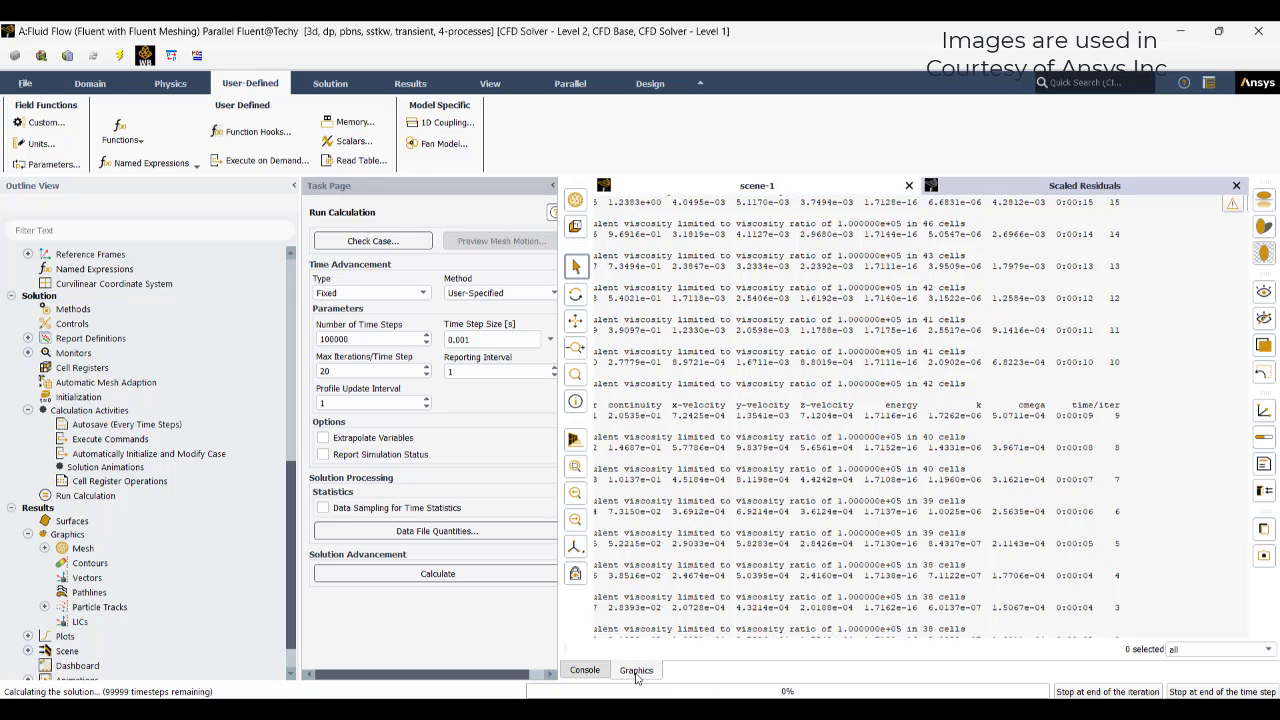
{"action": "left_click", "coordinate": [585, 670]}
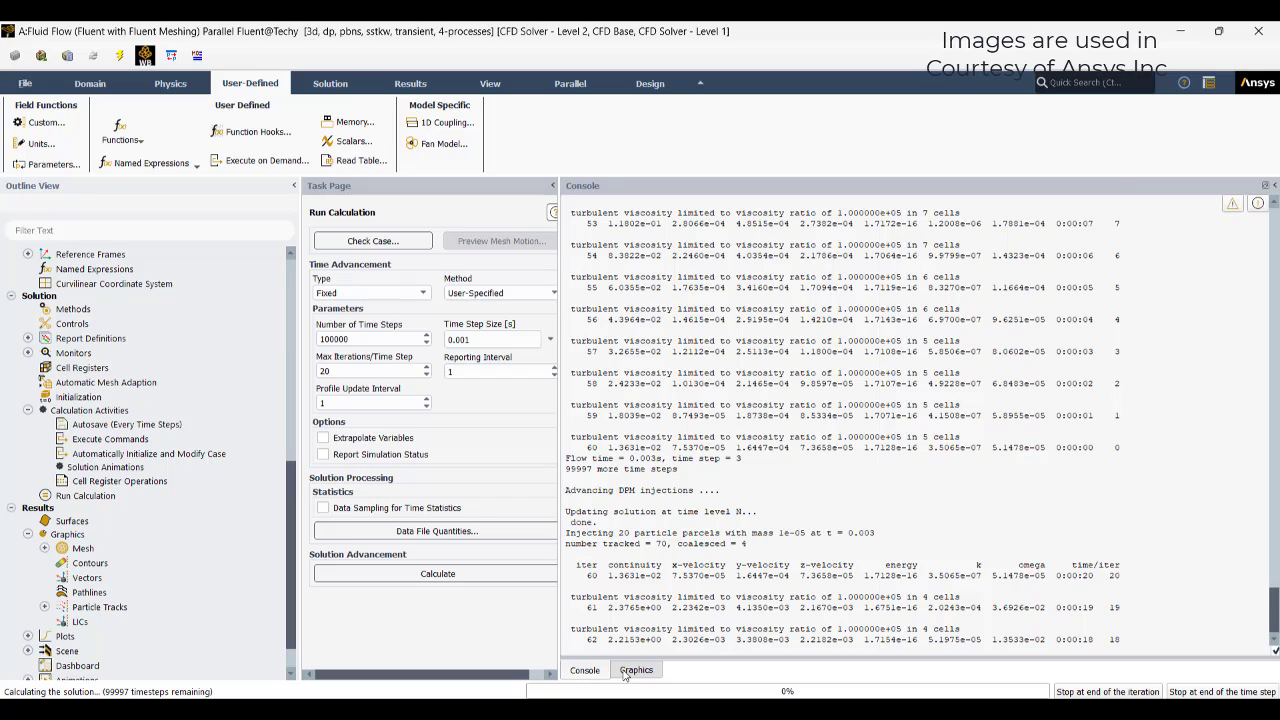
{"action": "left_click", "coordinate": [634, 670]}
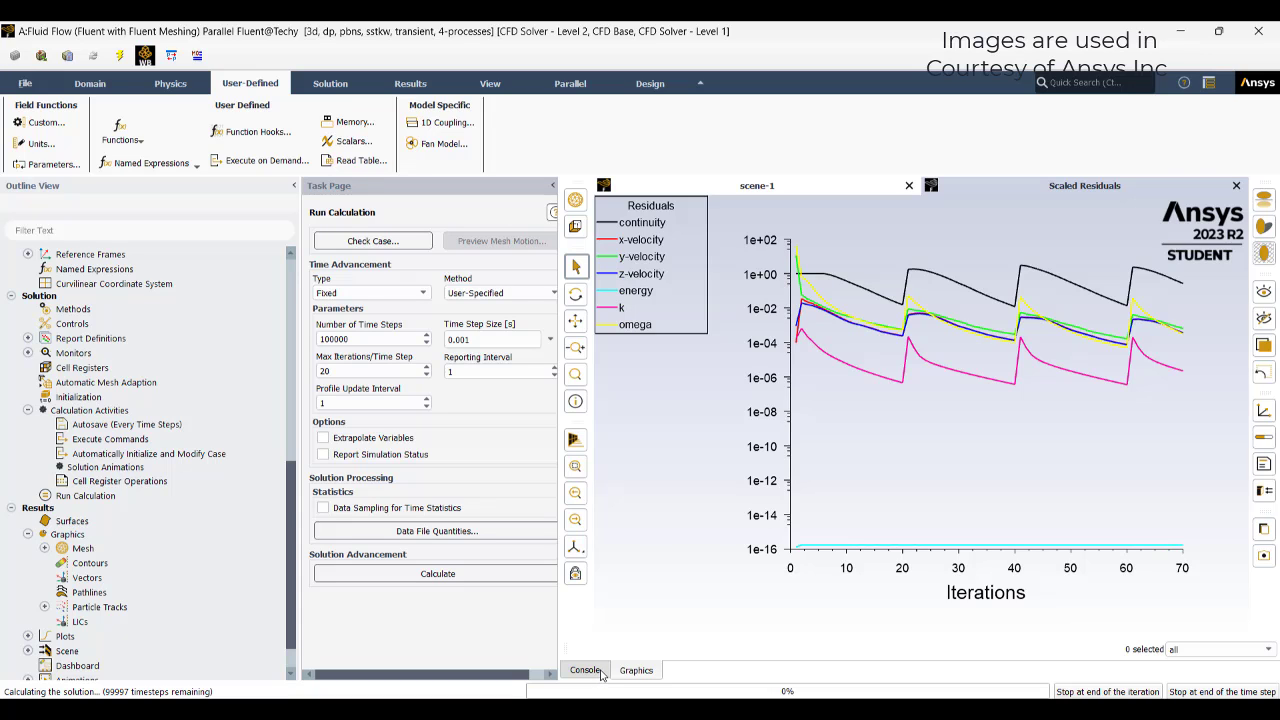
{"action": "left_click", "coordinate": [586, 670]}
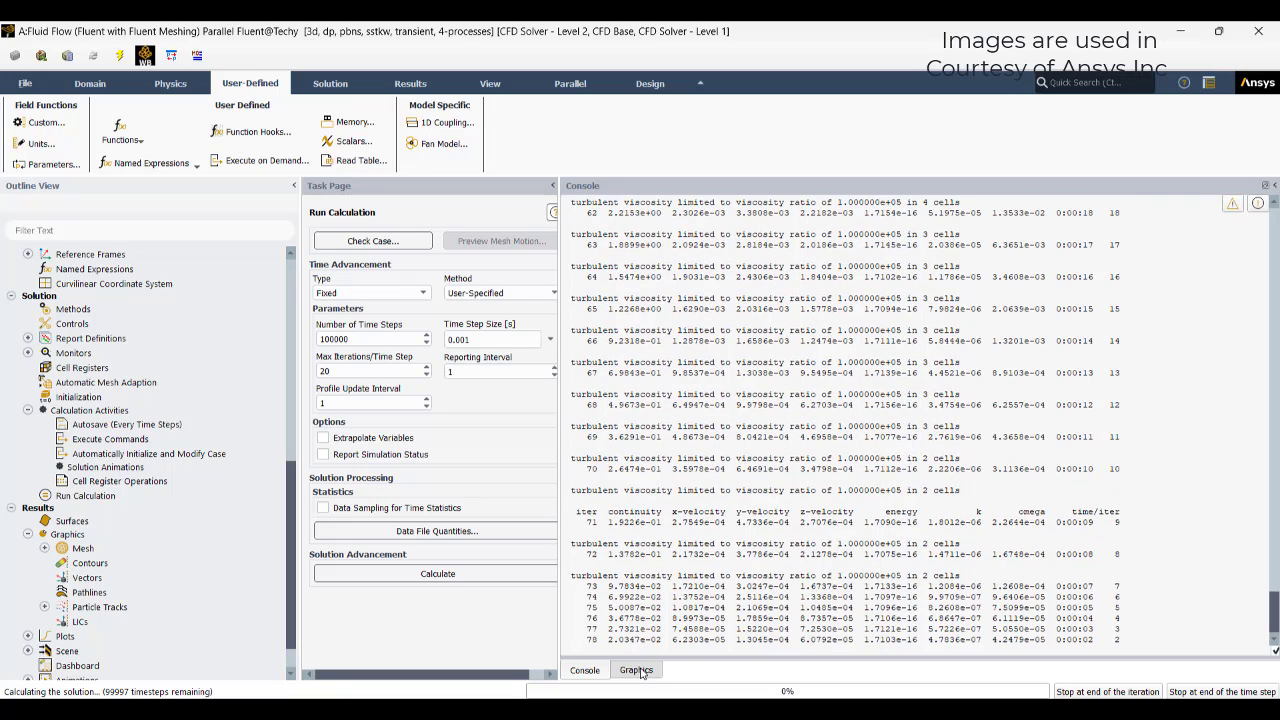
{"action": "left_click", "coordinate": [638, 670]}
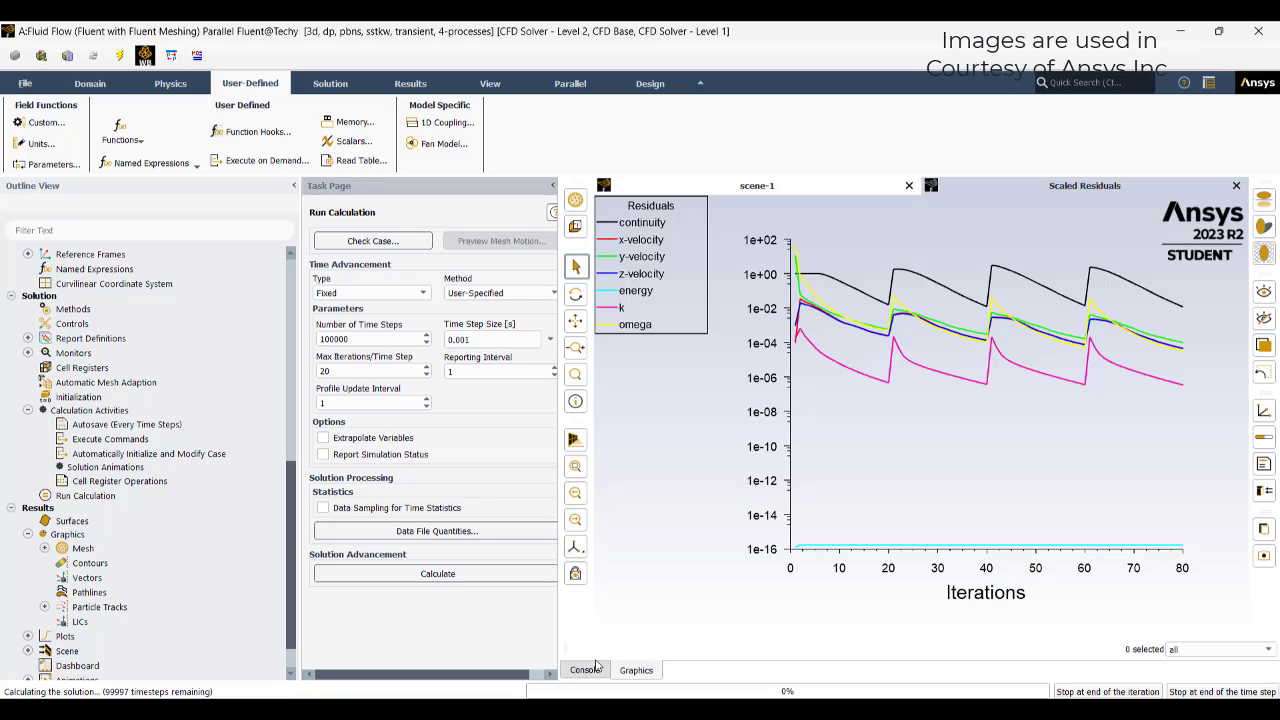
{"action": "left_click", "coordinate": [588, 670]}
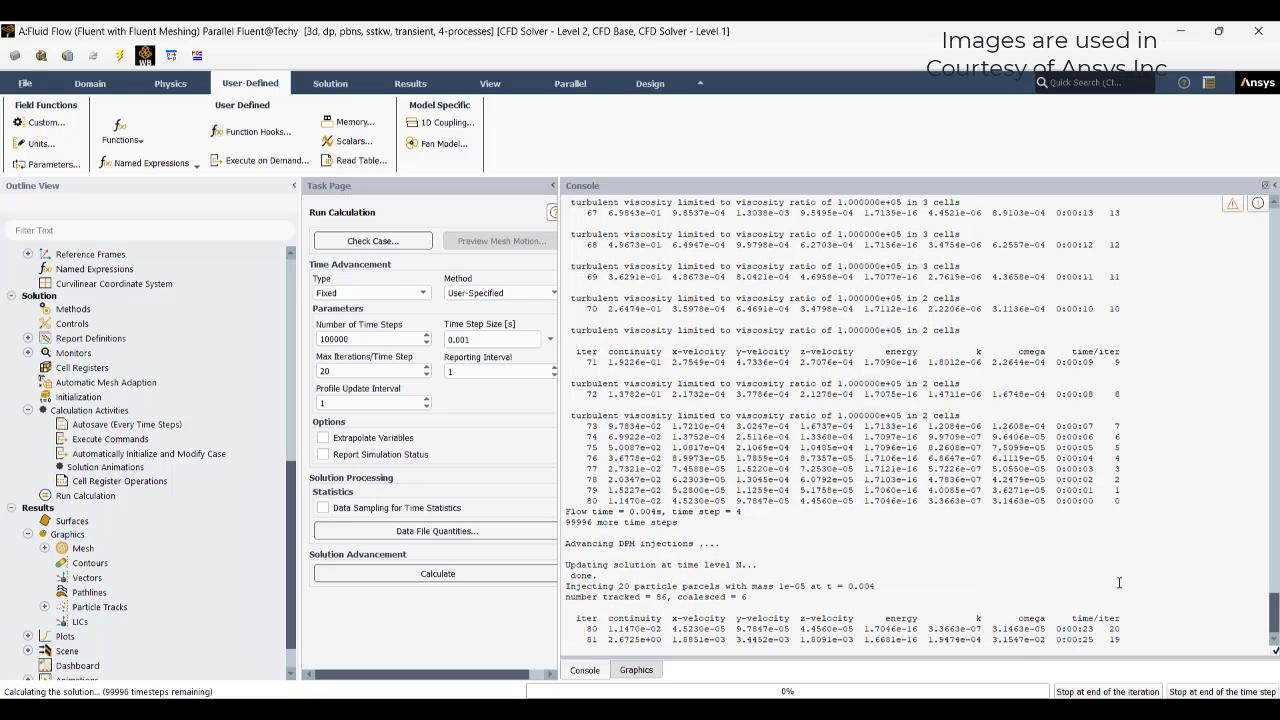
Stop the running calculation at the end of the current time step and dismiss the completion notice
{"action": "left_click", "coordinate": [647, 672]}
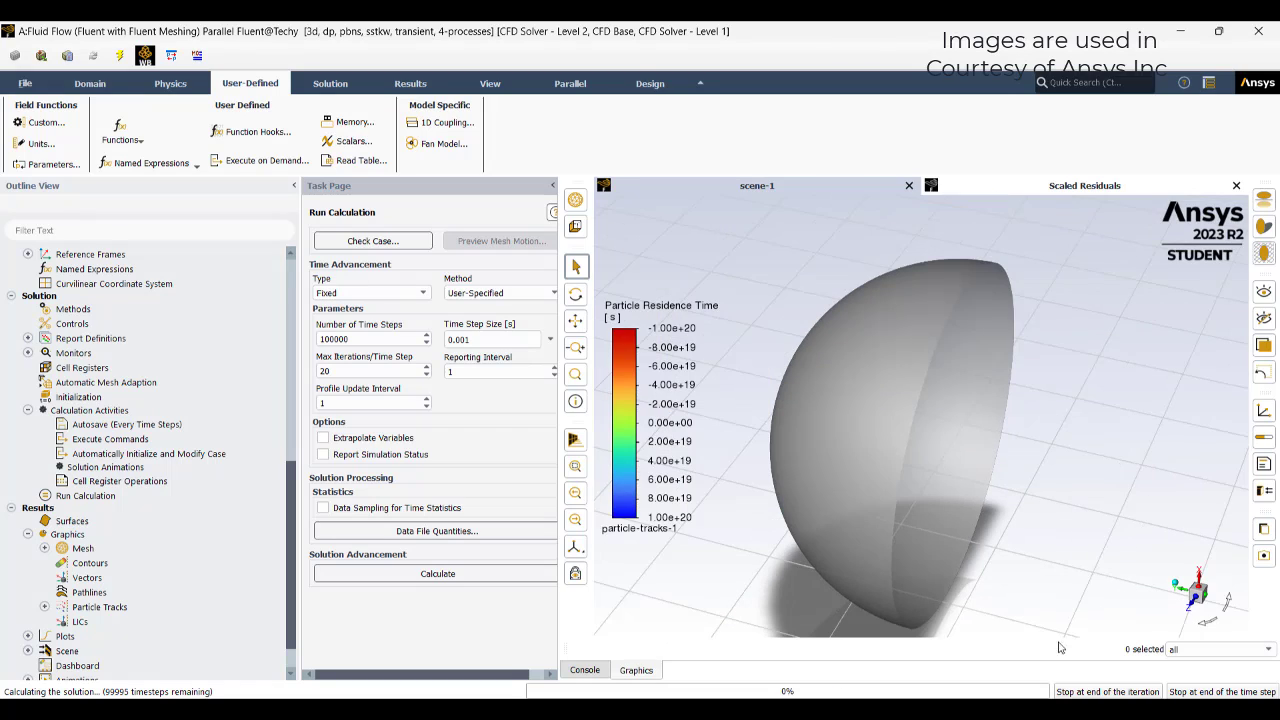
{"action": "left_click", "coordinate": [1190, 692]}
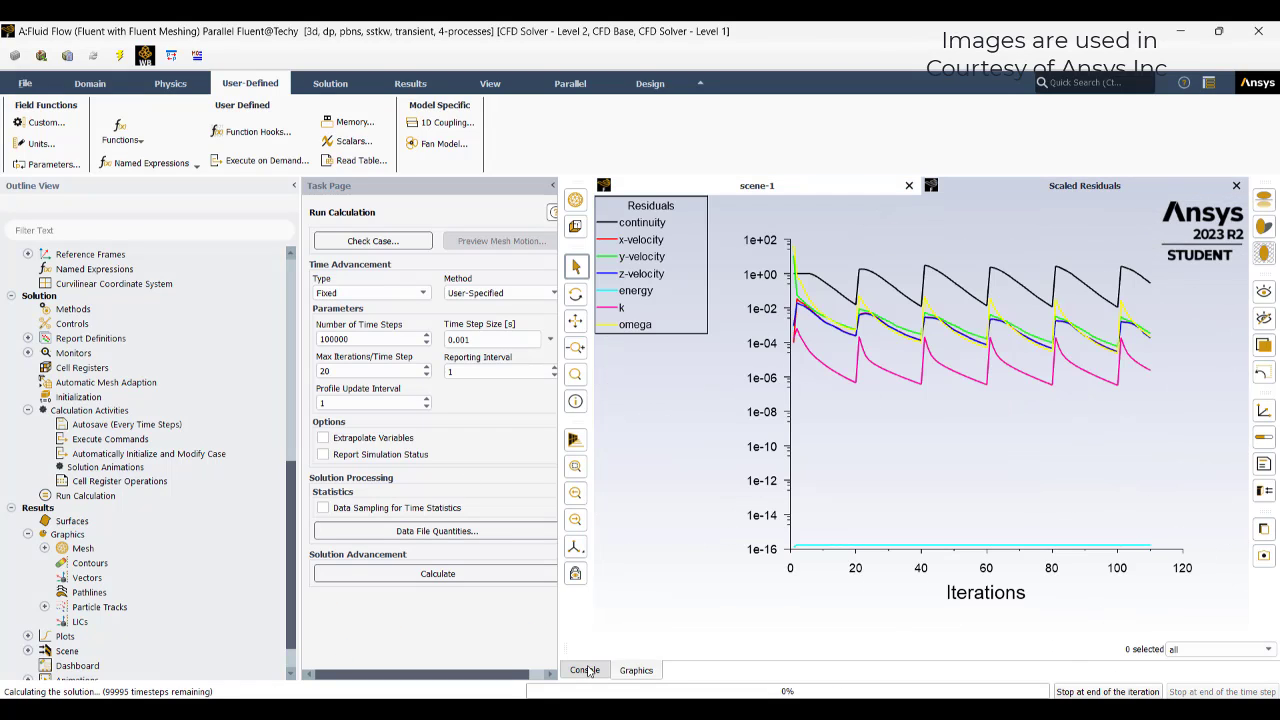
{"action": "left_click", "coordinate": [588, 670]}
{"action": "left_click", "coordinate": [636, 670]}
{"action": "left_click", "coordinate": [90, 467]}
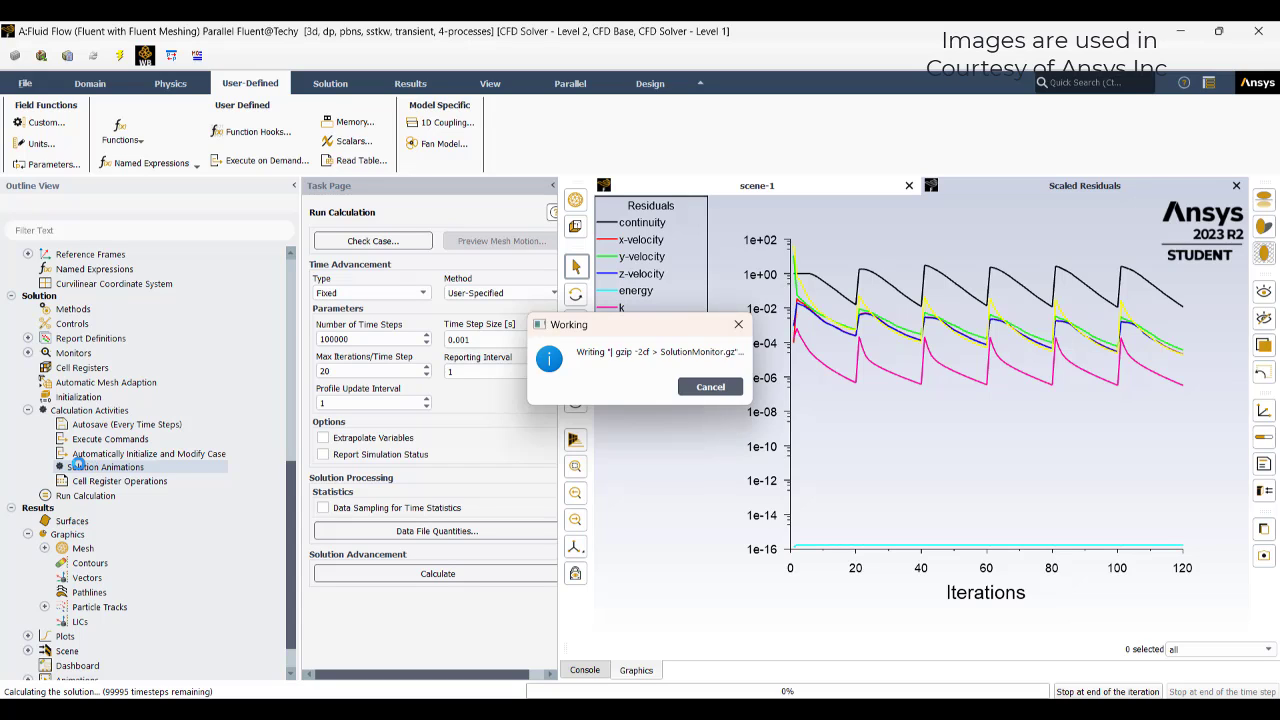
{"action": "left_click", "coordinate": [661, 386]}
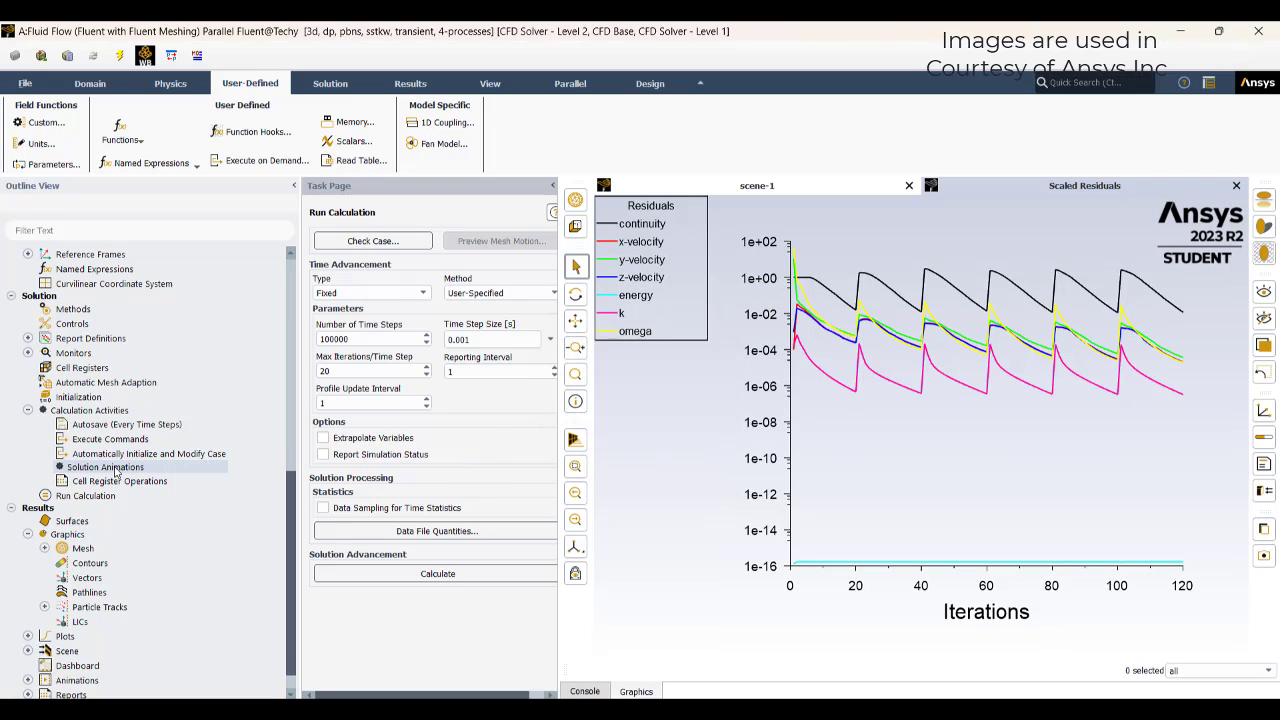
Create a solution animation of scene-1 recorded every 5 time-steps as an HSF file, previewed and using the active view
{"action": "double_click", "coordinate": [115, 467]}
{"action": "left_click", "coordinate": [527, 381]}
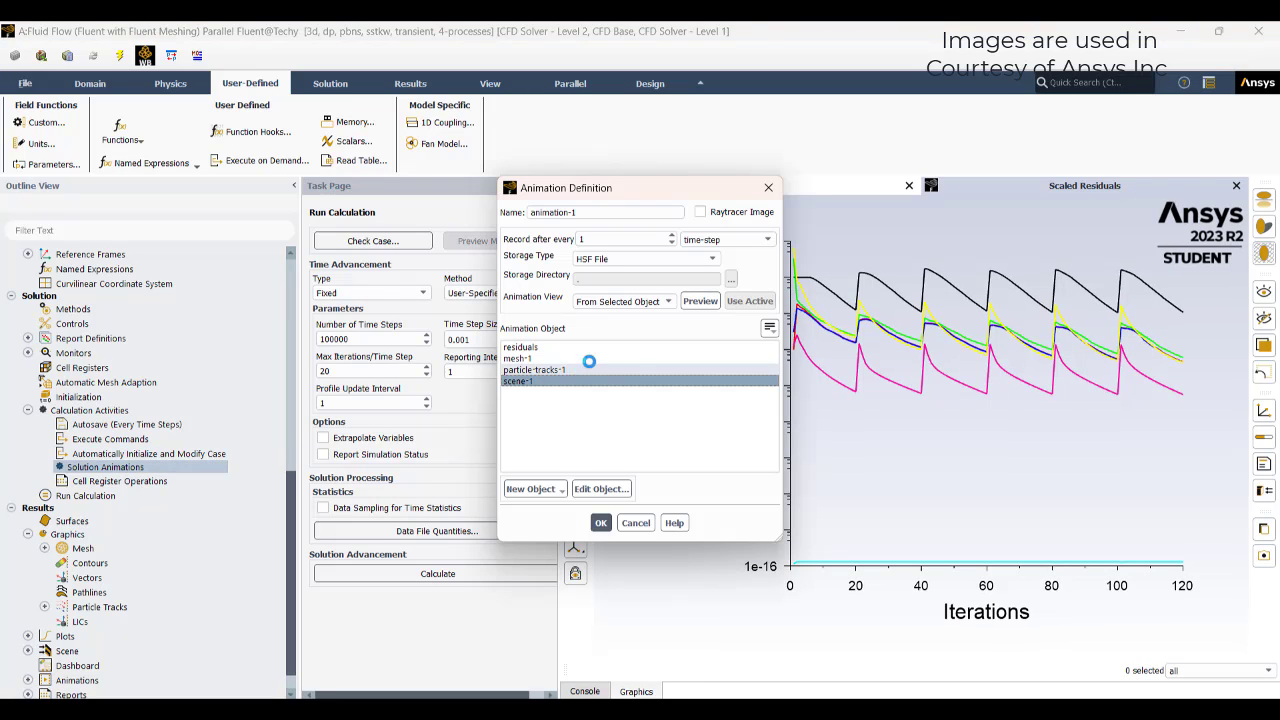
{"action": "left_click", "coordinate": [608, 239]}
{"action": "key", "text": "BackSpace"}
{"action": "type", "text": "5"}
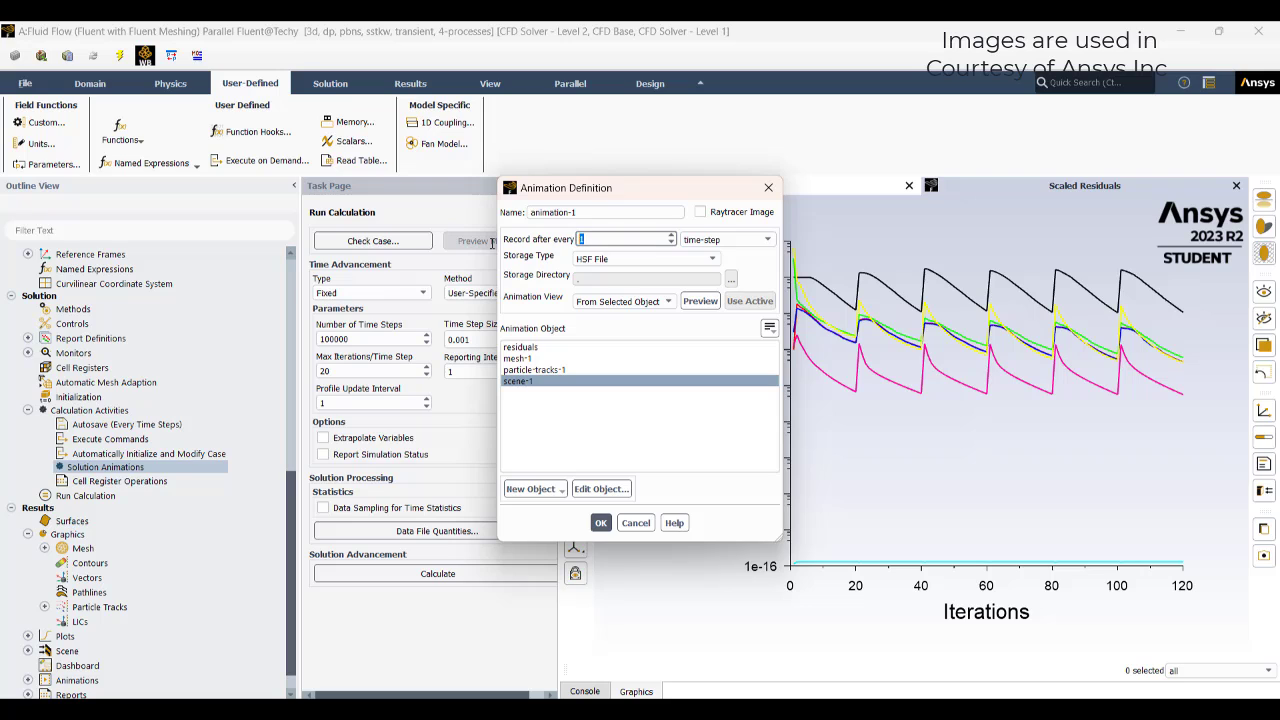
{"action": "left_click", "coordinate": [699, 301]}
{"action": "left_click", "coordinate": [750, 301]}
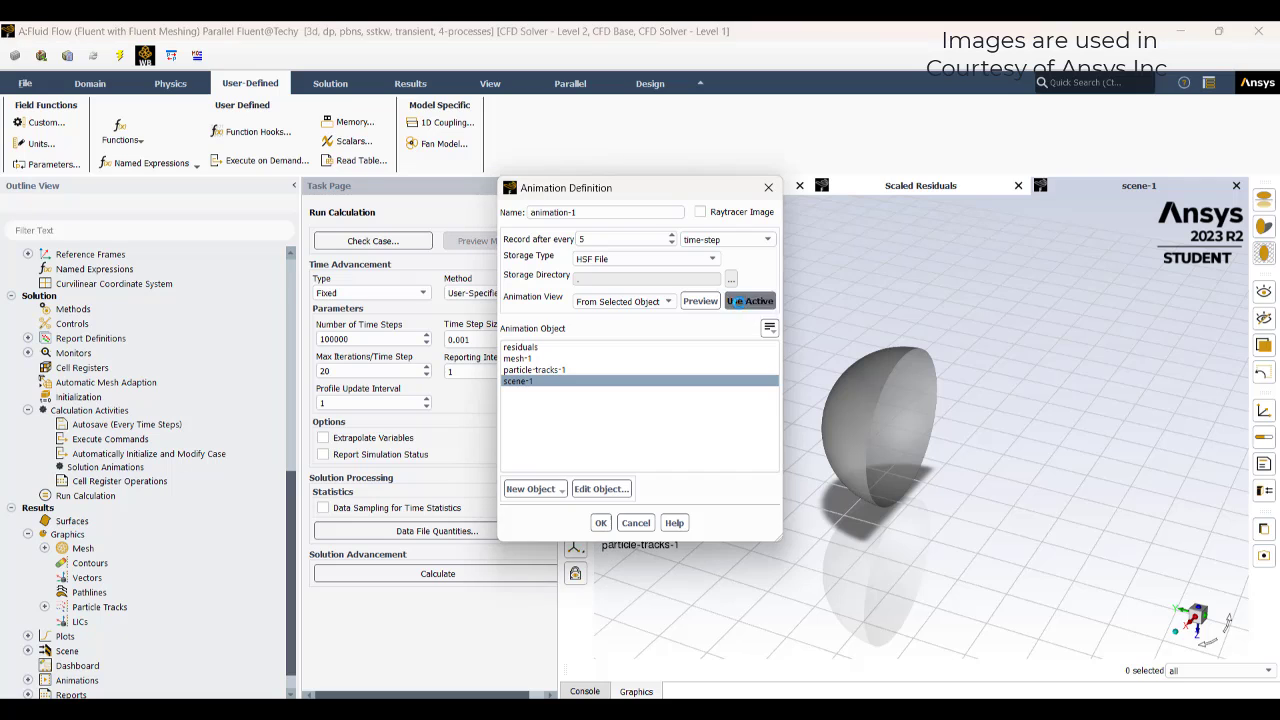
{"action": "left_click", "coordinate": [750, 301]}
{"action": "left_click", "coordinate": [601, 523]}
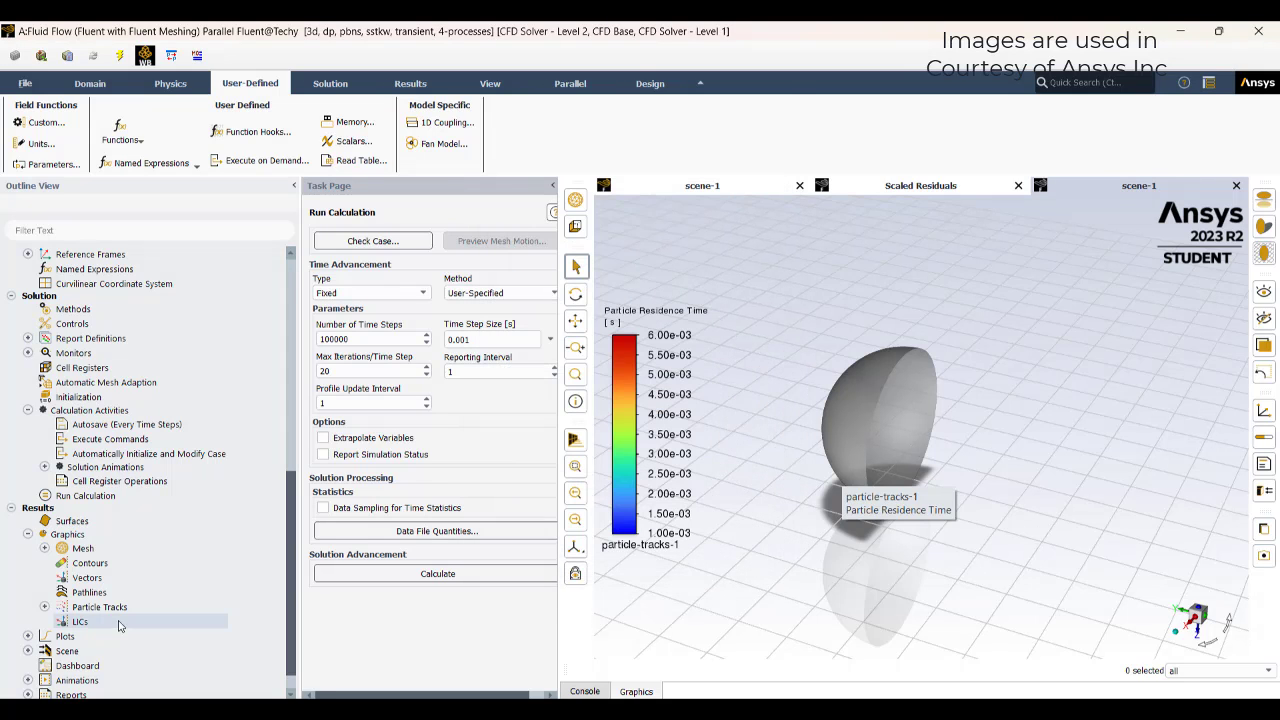
Color particle-tracks-1 by Particle Diameter, save and display the tracks, and close the particle track settings
{"action": "left_click", "coordinate": [44, 607]}
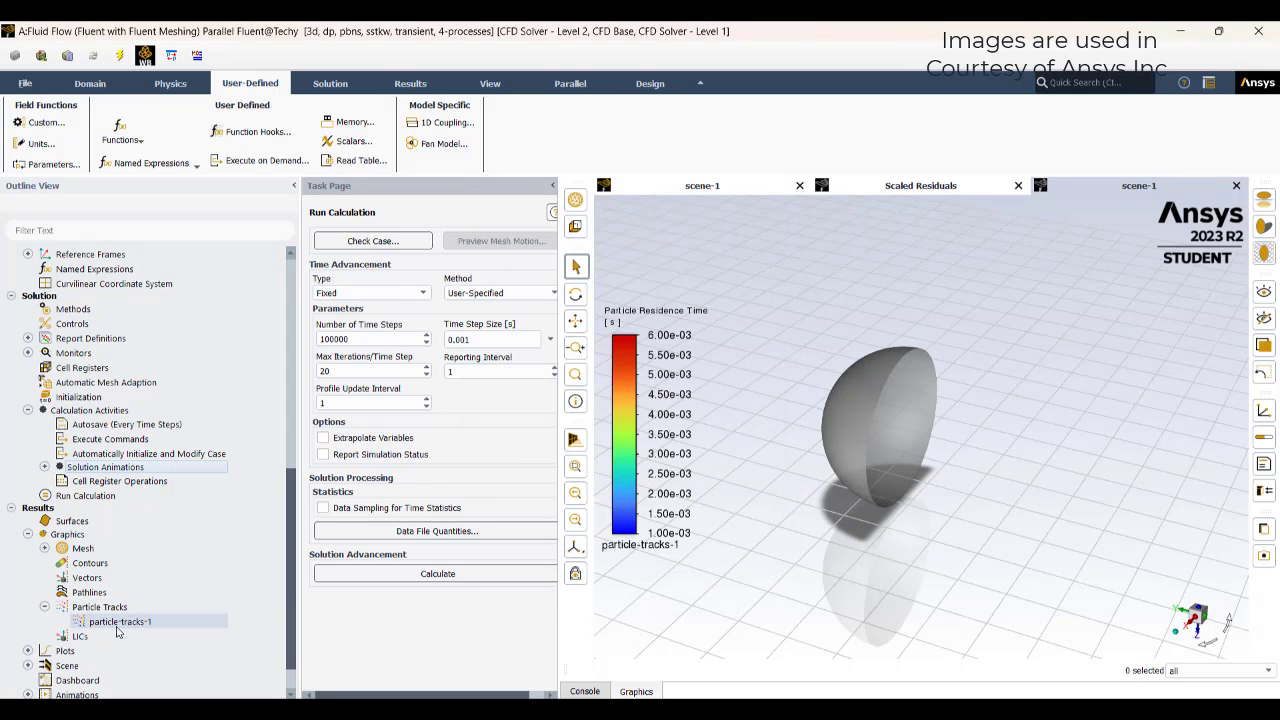
{"action": "double_click", "coordinate": [118, 622]}
{"action": "left_click", "coordinate": [610, 539]}
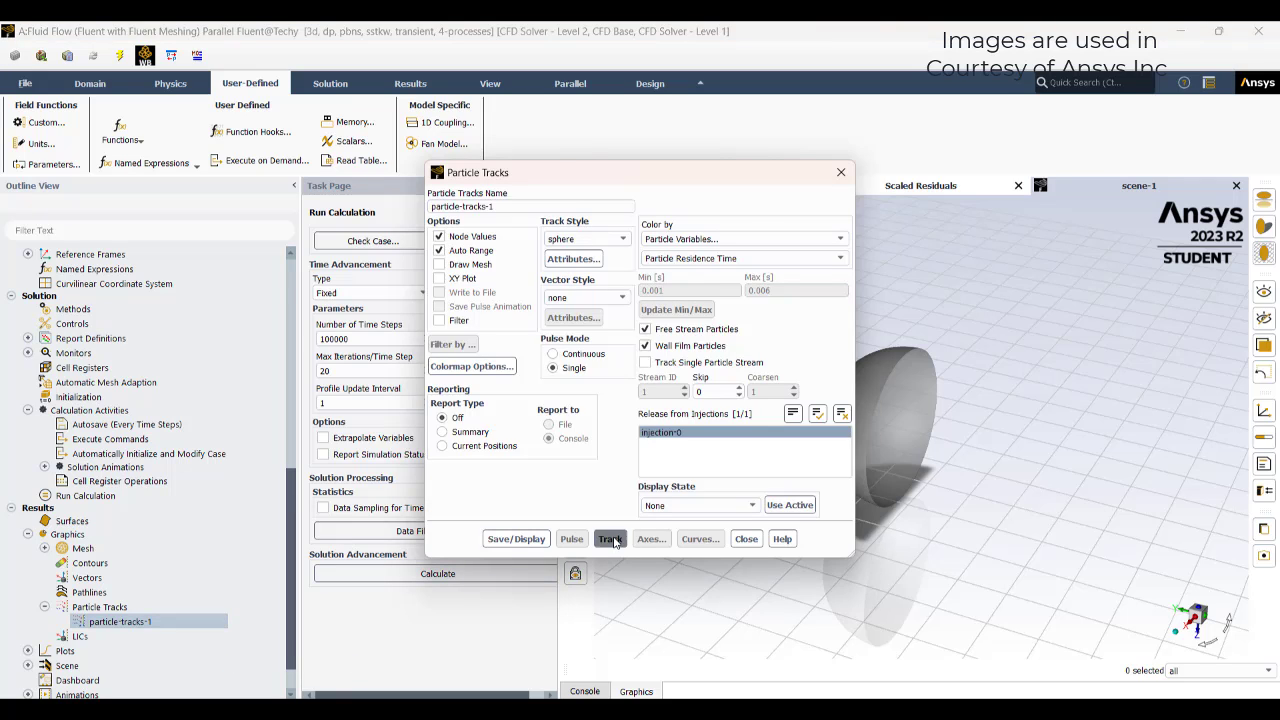
{"action": "left_click", "coordinate": [835, 257]}
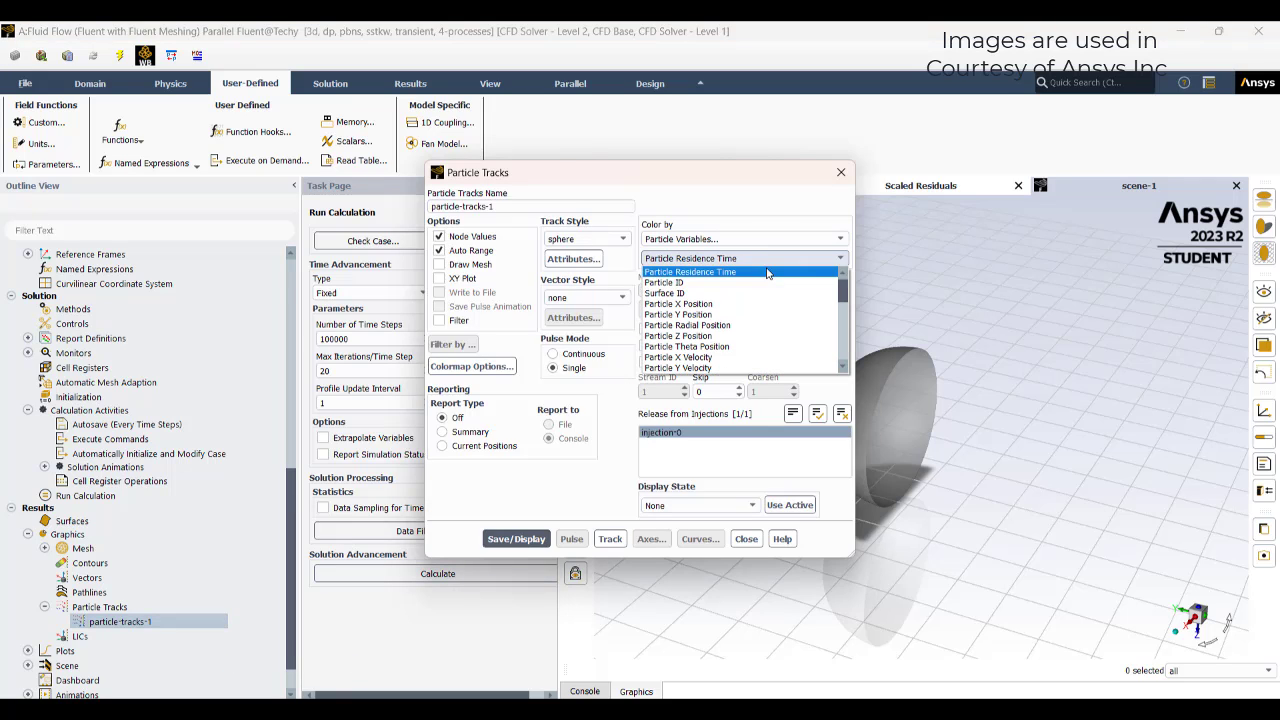
{"action": "scroll", "coordinate": [690, 345], "scroll_direction": "down", "scroll_amount": 2}
{"action": "left_click", "coordinate": [685, 357]}
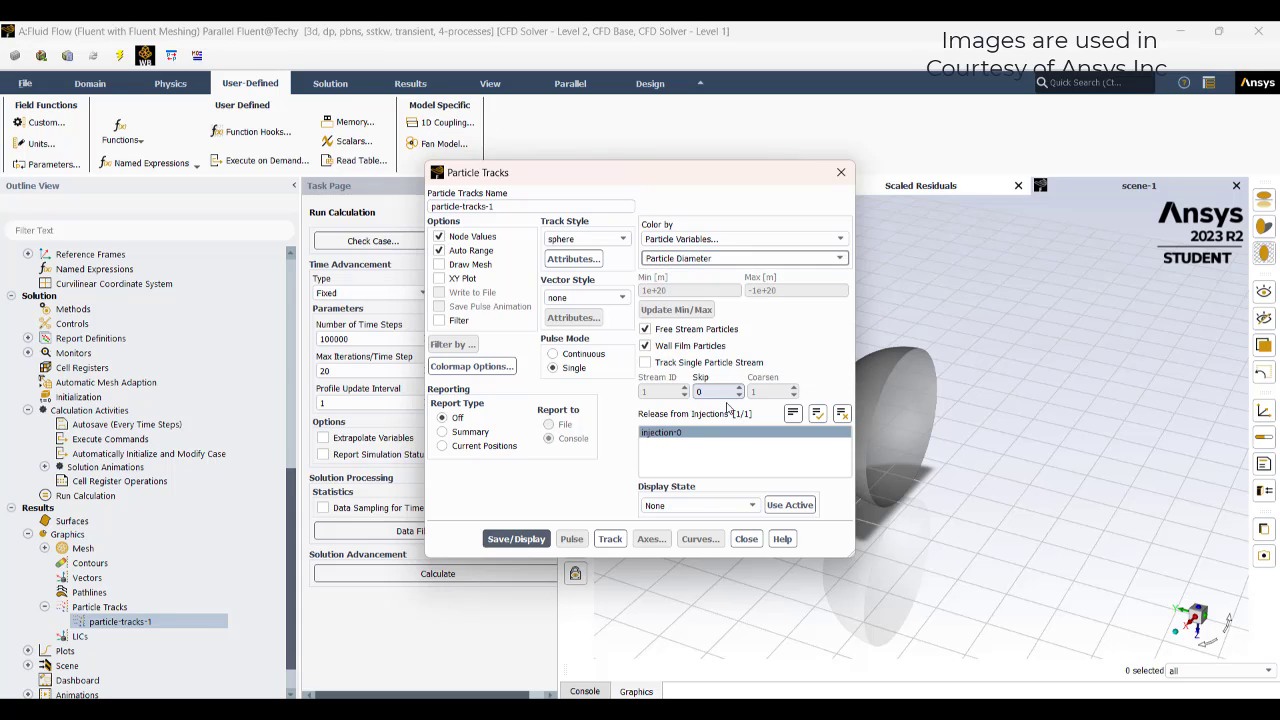
{"action": "left_click", "coordinate": [518, 539]}
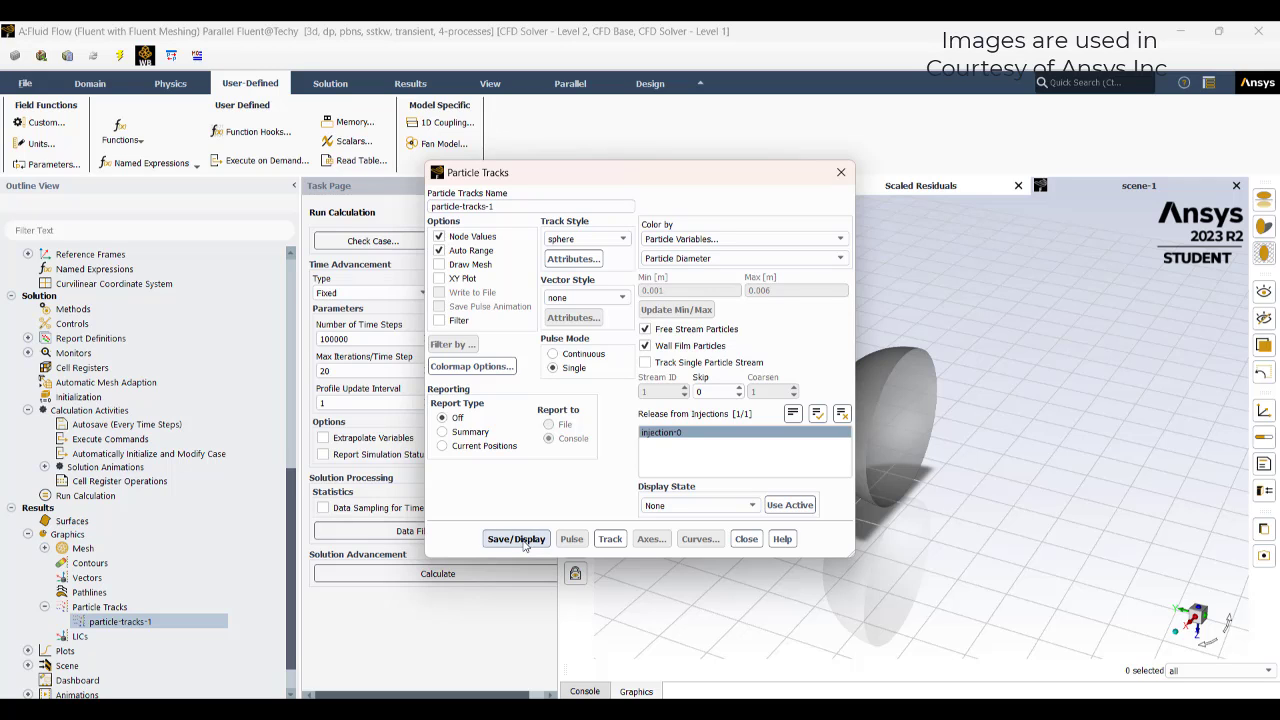
{"action": "left_click", "coordinate": [523, 544]}
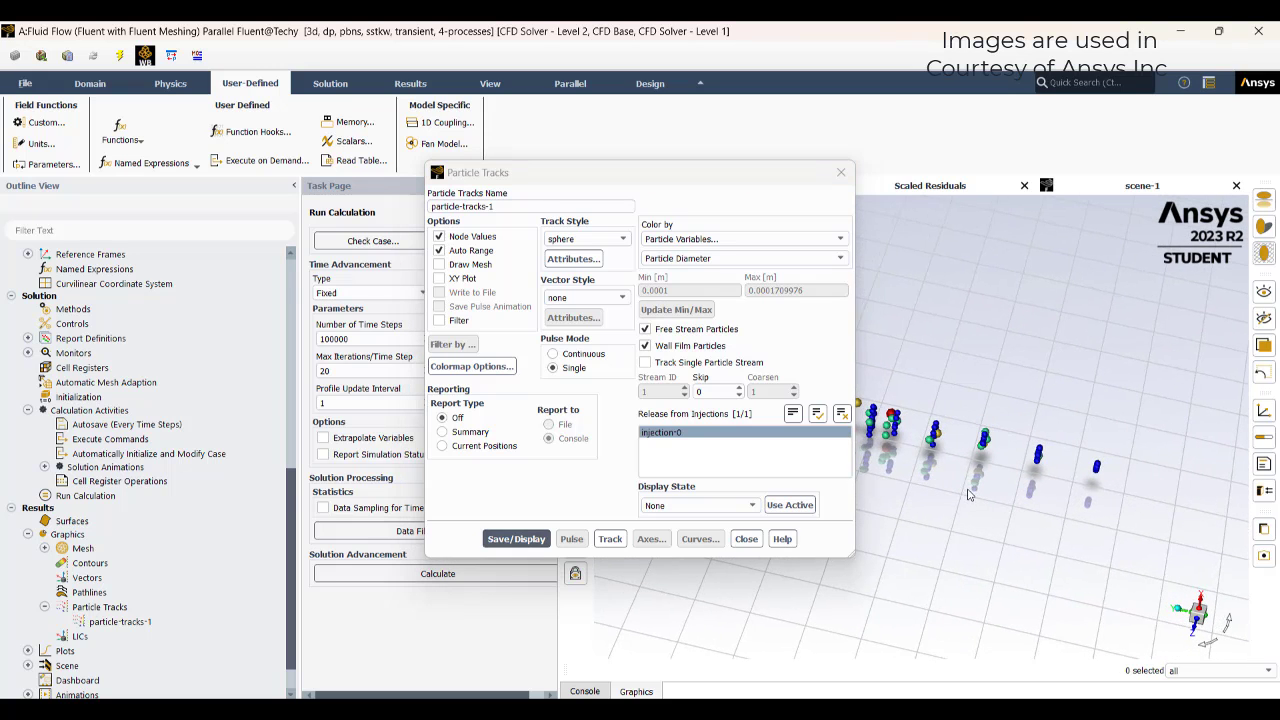
{"action": "left_click", "coordinate": [745, 539]}
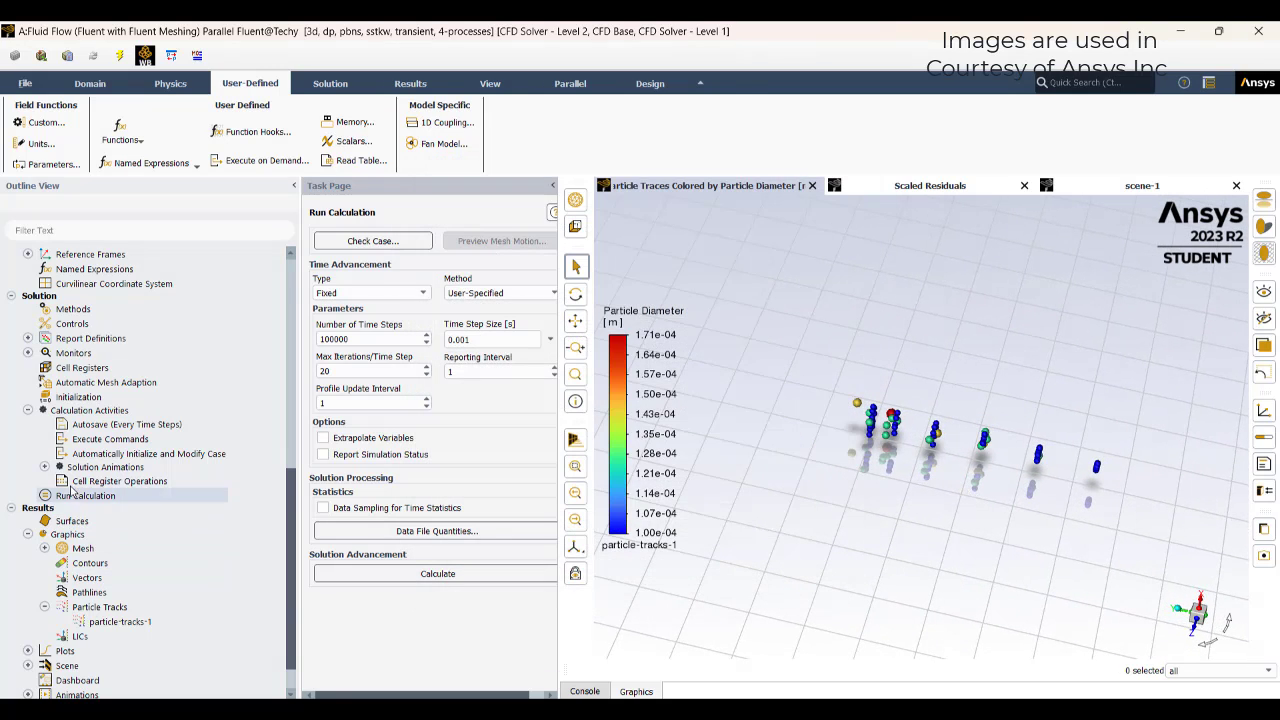
Reopen the animation-1 definition, preview scene-1 in its saved view, and accept the definition
{"action": "left_click", "coordinate": [44, 467]}
{"action": "double_click", "coordinate": [105, 480]}
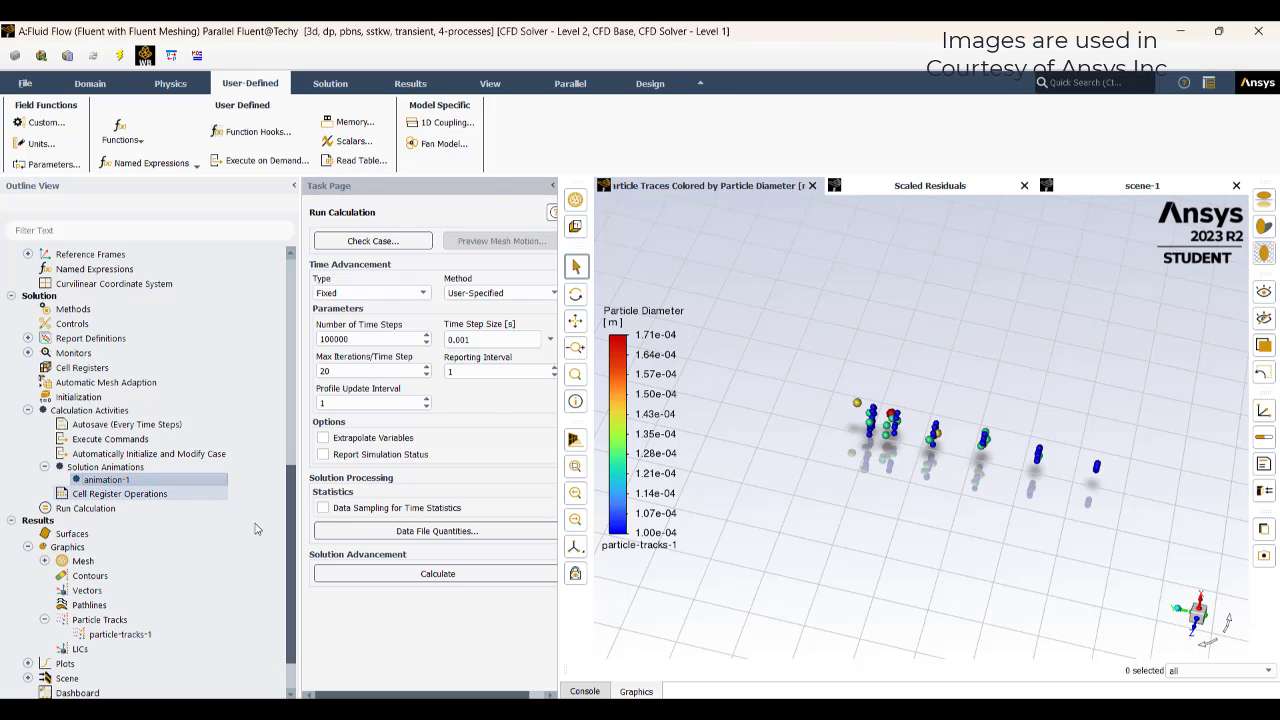
{"action": "left_click", "coordinate": [712, 303]}
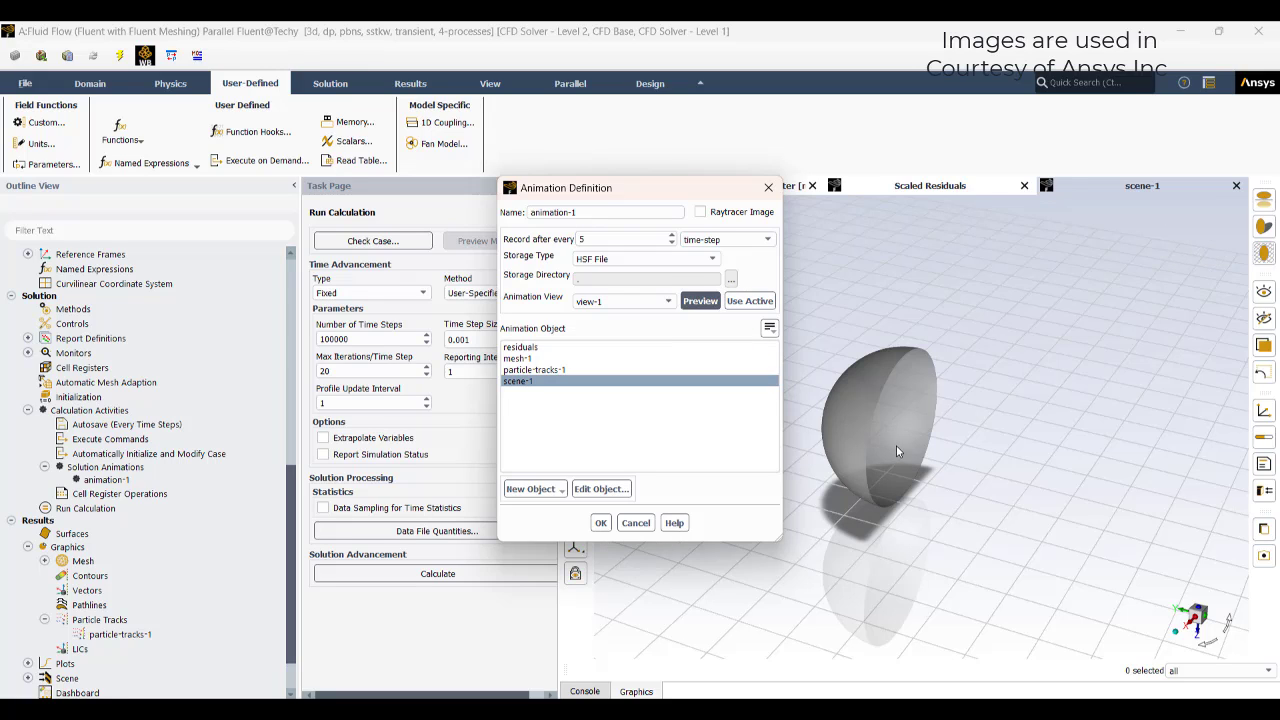
{"action": "left_click", "coordinate": [601, 523]}
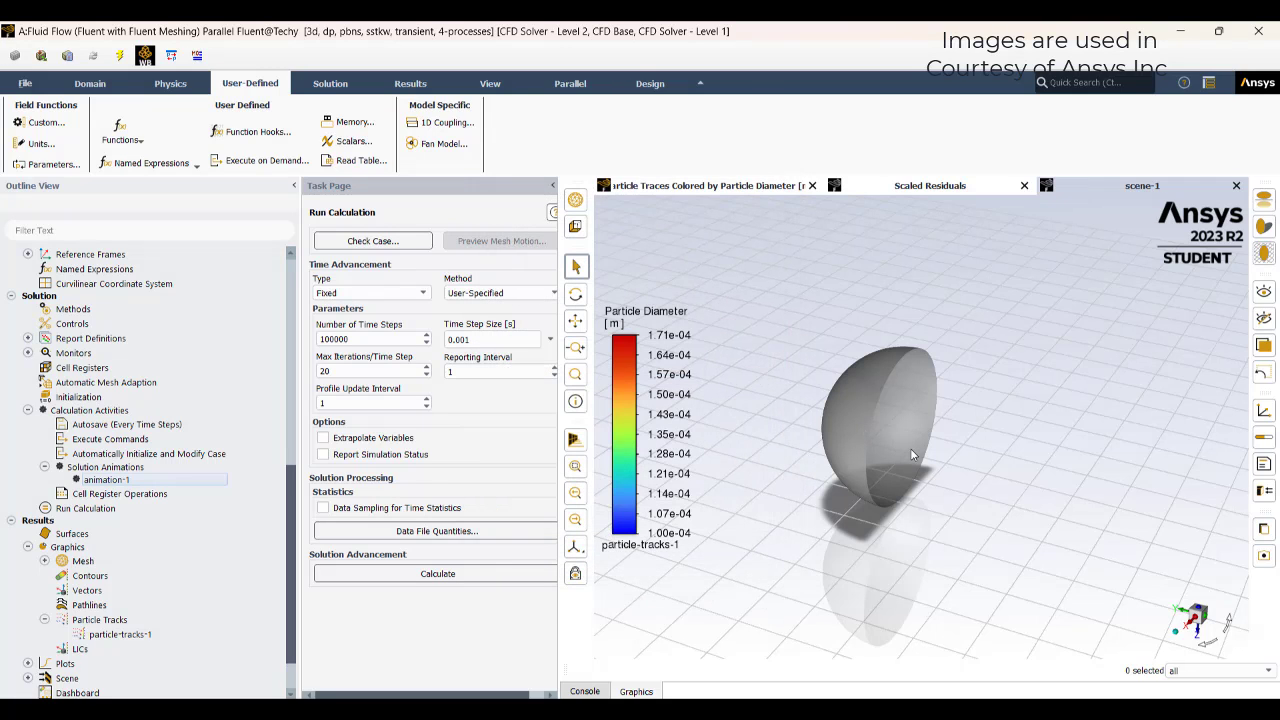
Resume the calculation with 100000 time steps of 0.001 s
{"action": "left_click", "coordinate": [598, 692]}
{"action": "left_click", "coordinate": [634, 691]}
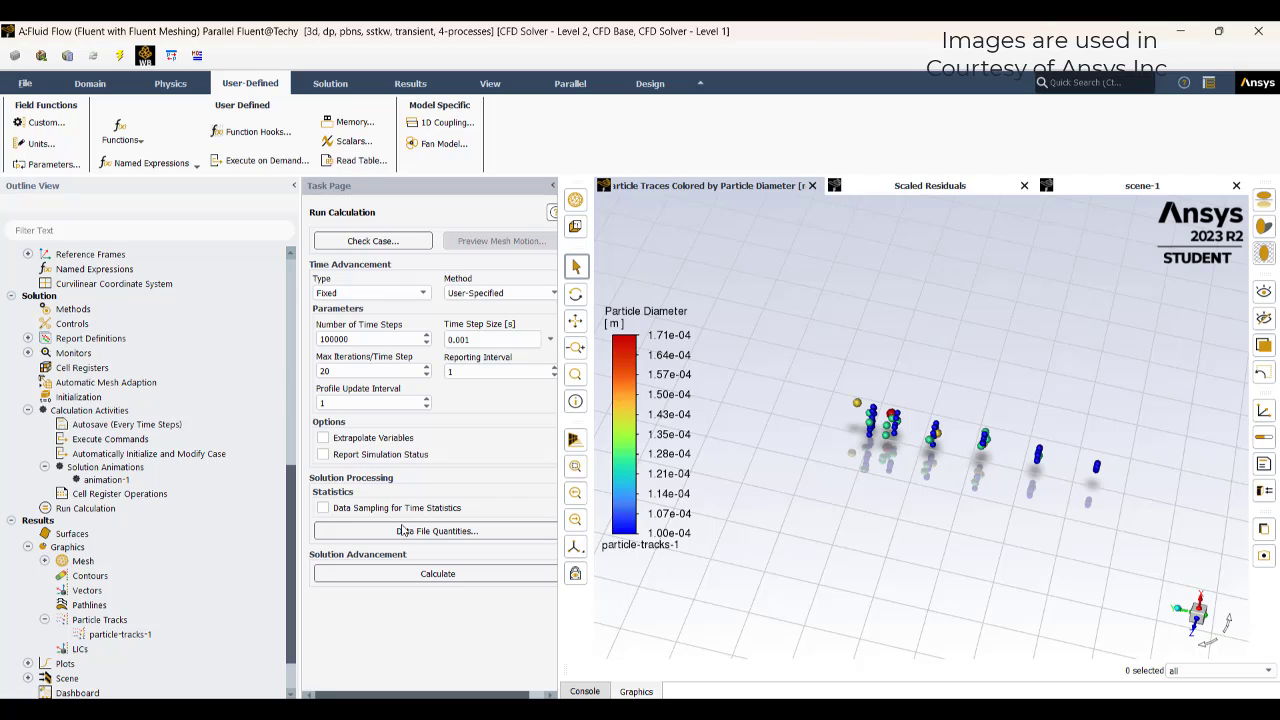
{"action": "left_click", "coordinate": [420, 574]}
{"action": "left_click", "coordinate": [414, 463]}
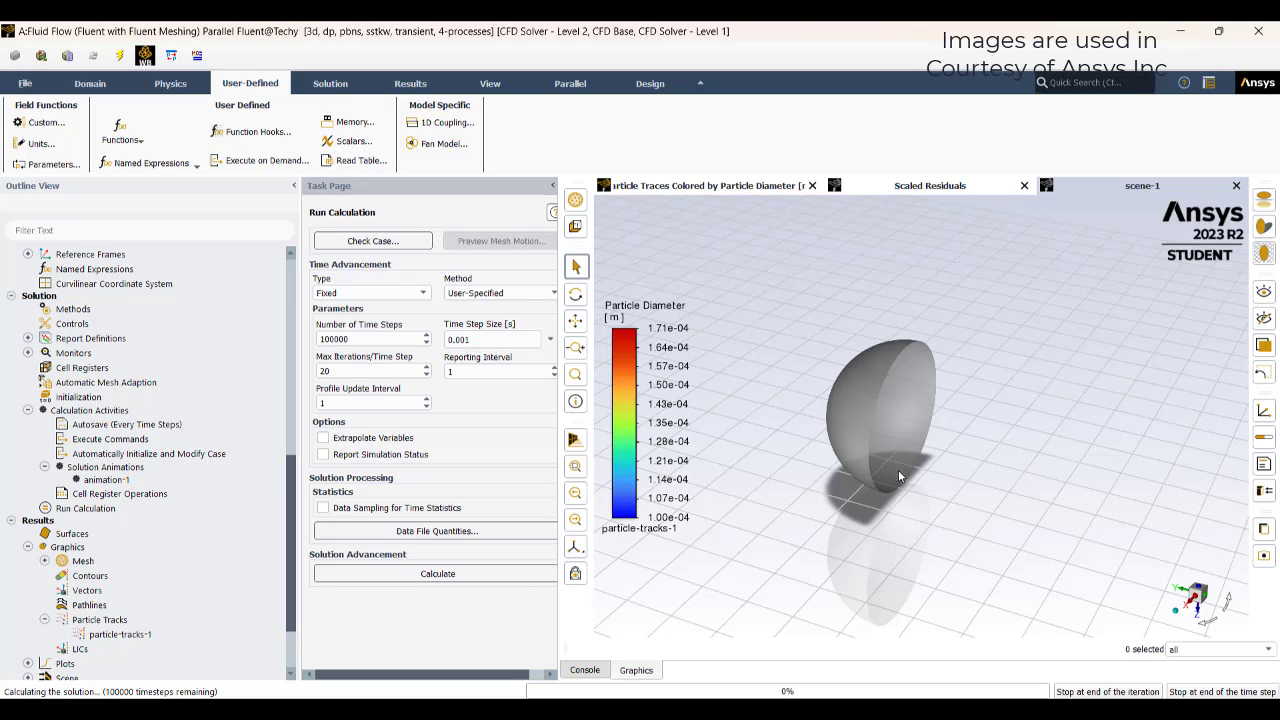
Monitor the console output and examine the spray particles inside the hemispherical shell in scene-1 while the calculation runs
{"action": "left_click", "coordinate": [583, 670]}
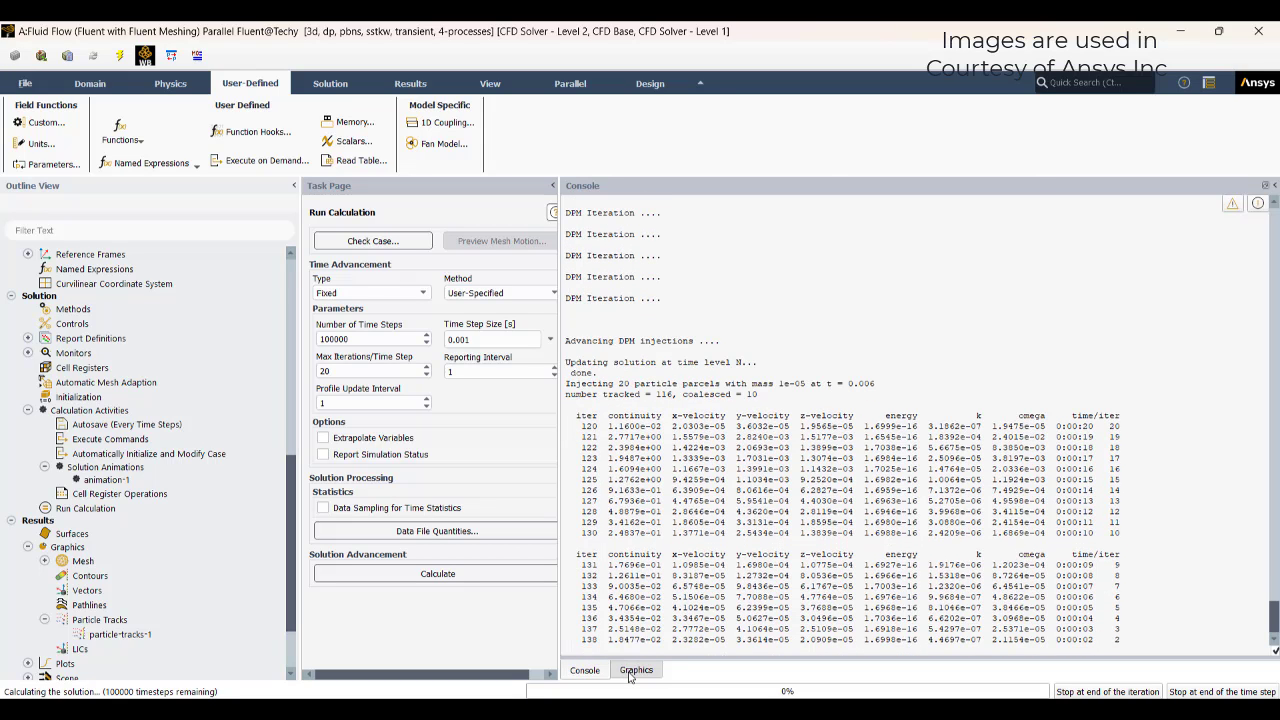
{"action": "left_click", "coordinate": [629, 674]}
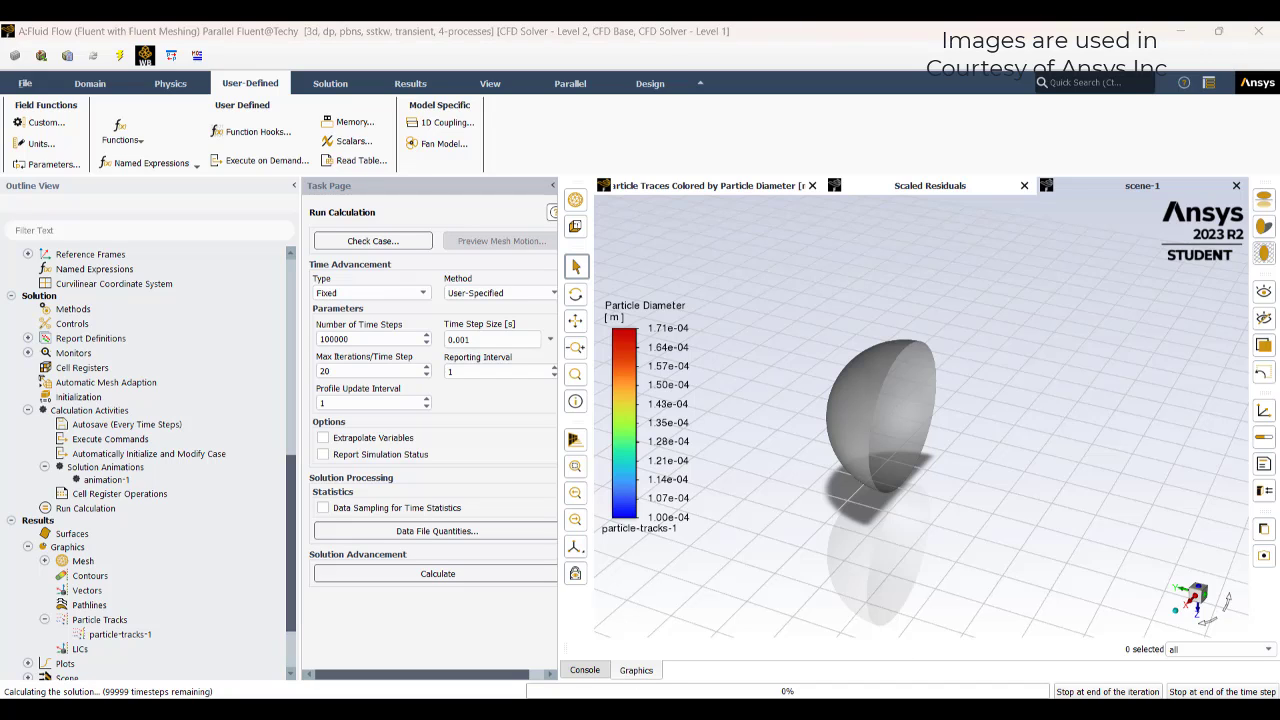
{"action": "left_click", "coordinate": [1212, 634]}
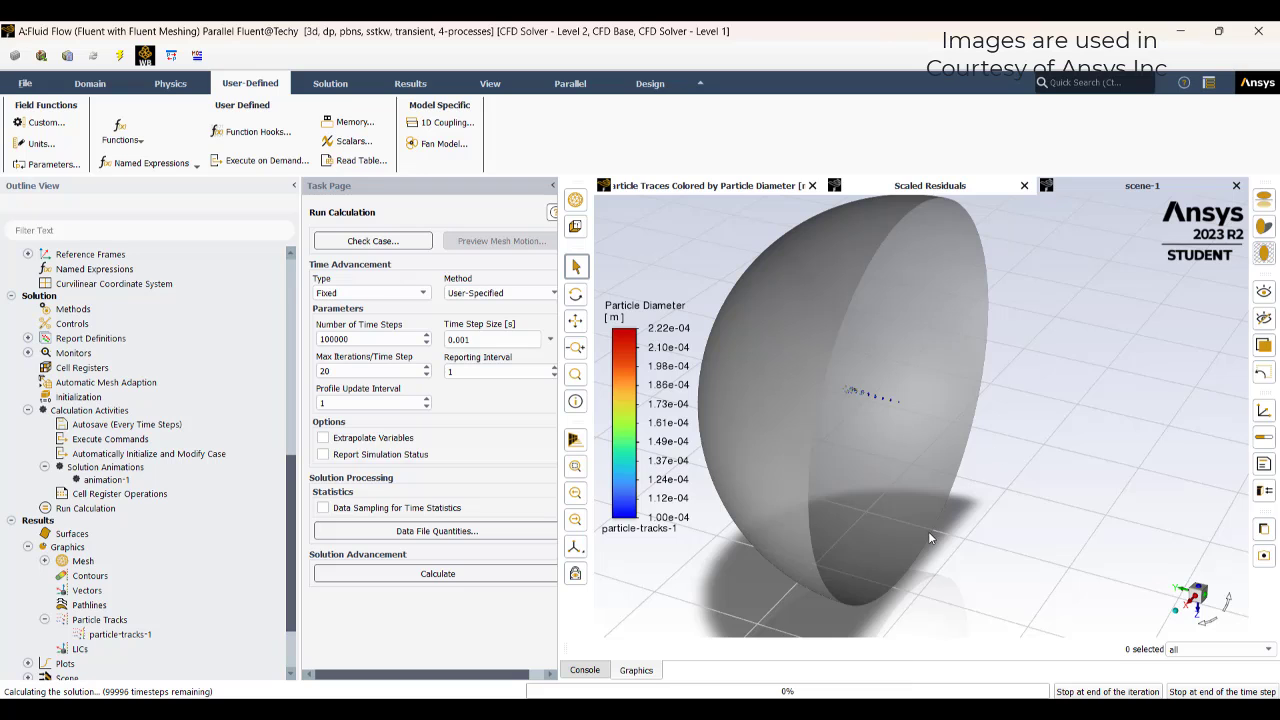
{"action": "scroll", "coordinate": [910, 496], "scroll_direction": "down", "scroll_amount": 5}
{"action": "scroll", "coordinate": [836, 421], "scroll_direction": "up", "scroll_amount": 8}
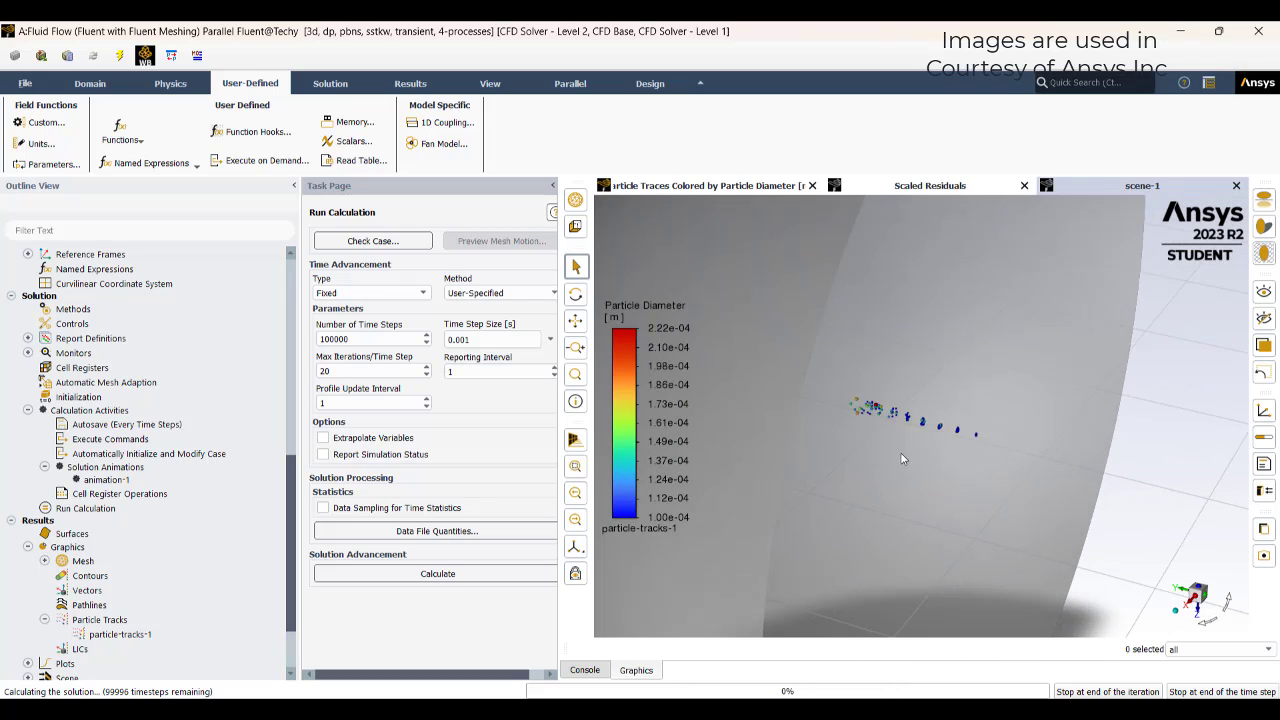
{"action": "scroll", "coordinate": [976, 467], "scroll_direction": "down", "scroll_amount": 3}
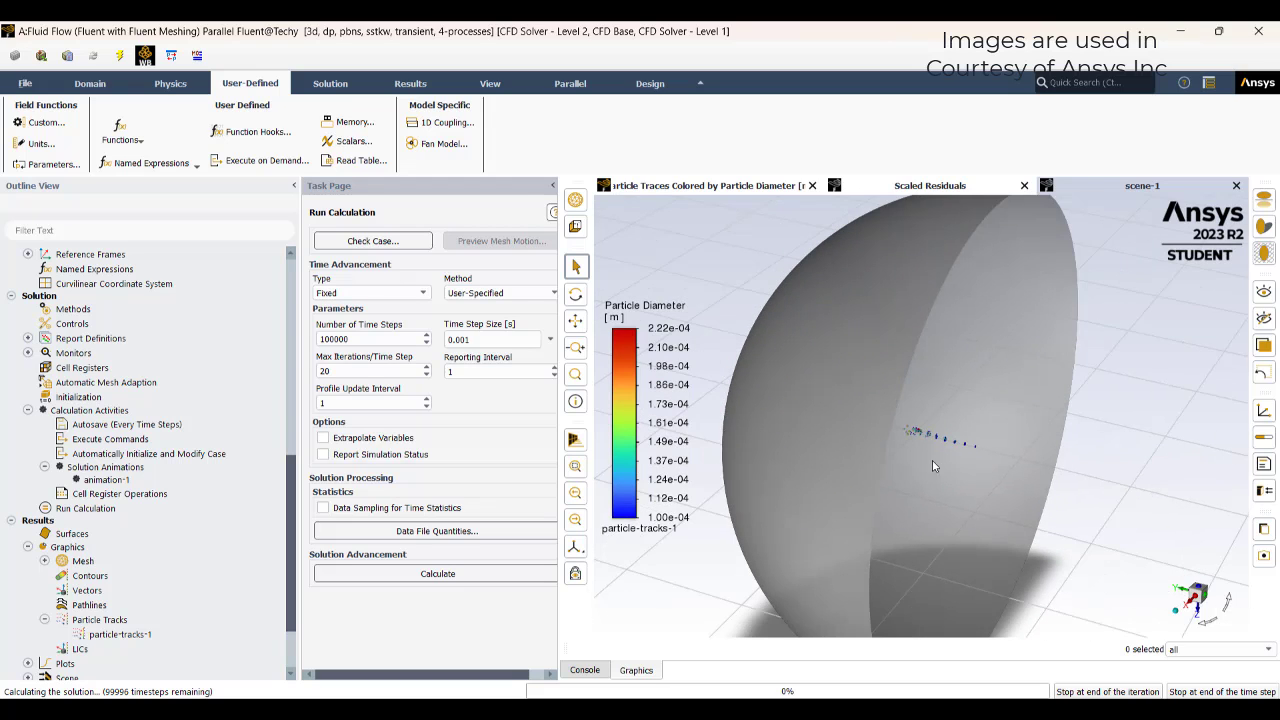
{"action": "left_click", "coordinate": [583, 671]}
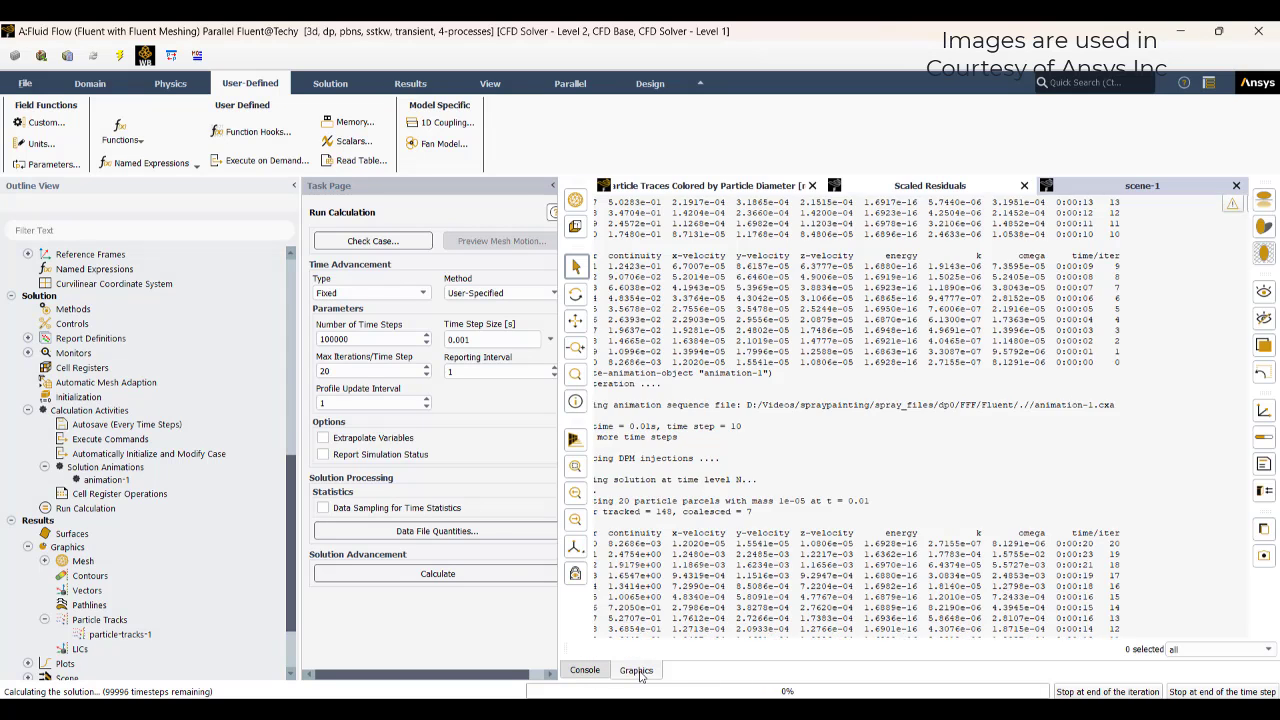
{"action": "left_click", "coordinate": [637, 670]}
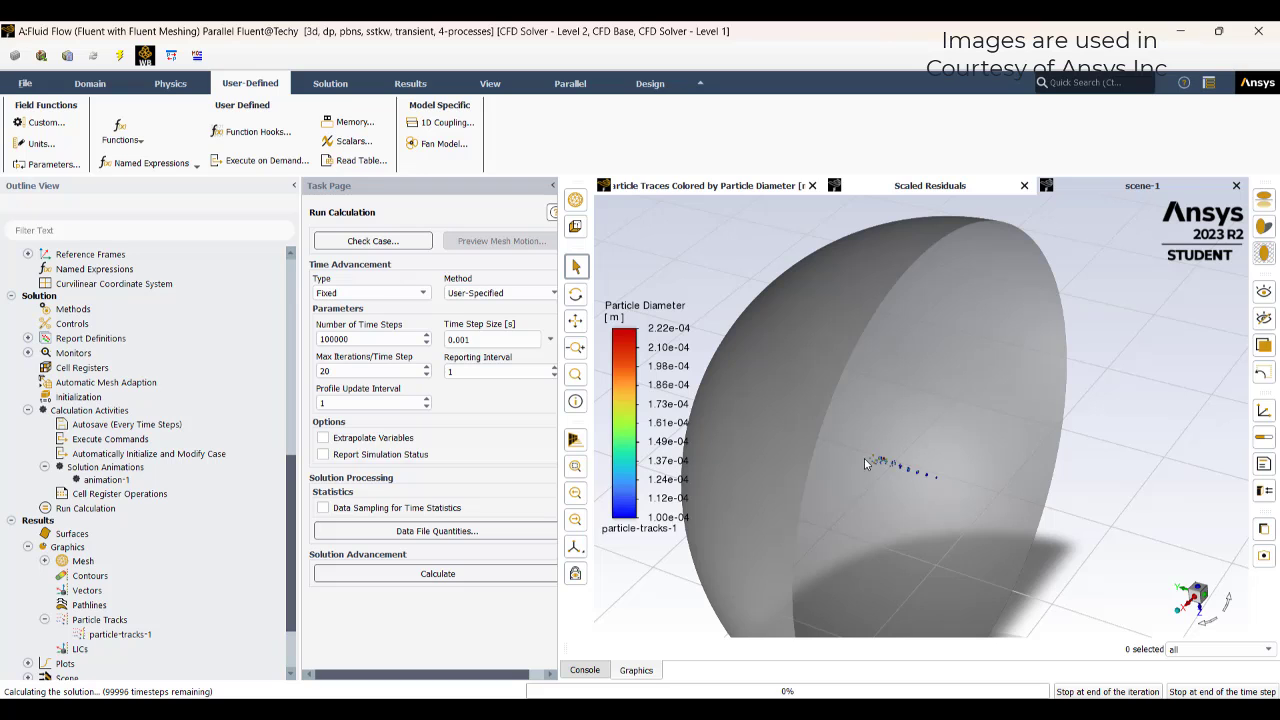
{"action": "mouse_move", "coordinate": [866, 463]}
{"action": "left_mouse_down"}
{"action": "mouse_move", "coordinate": [785, 402]}
{"action": "mouse_move", "coordinate": [895, 432]}
{"action": "mouse_move", "coordinate": [858, 460]}
{"action": "left_mouse_up"}
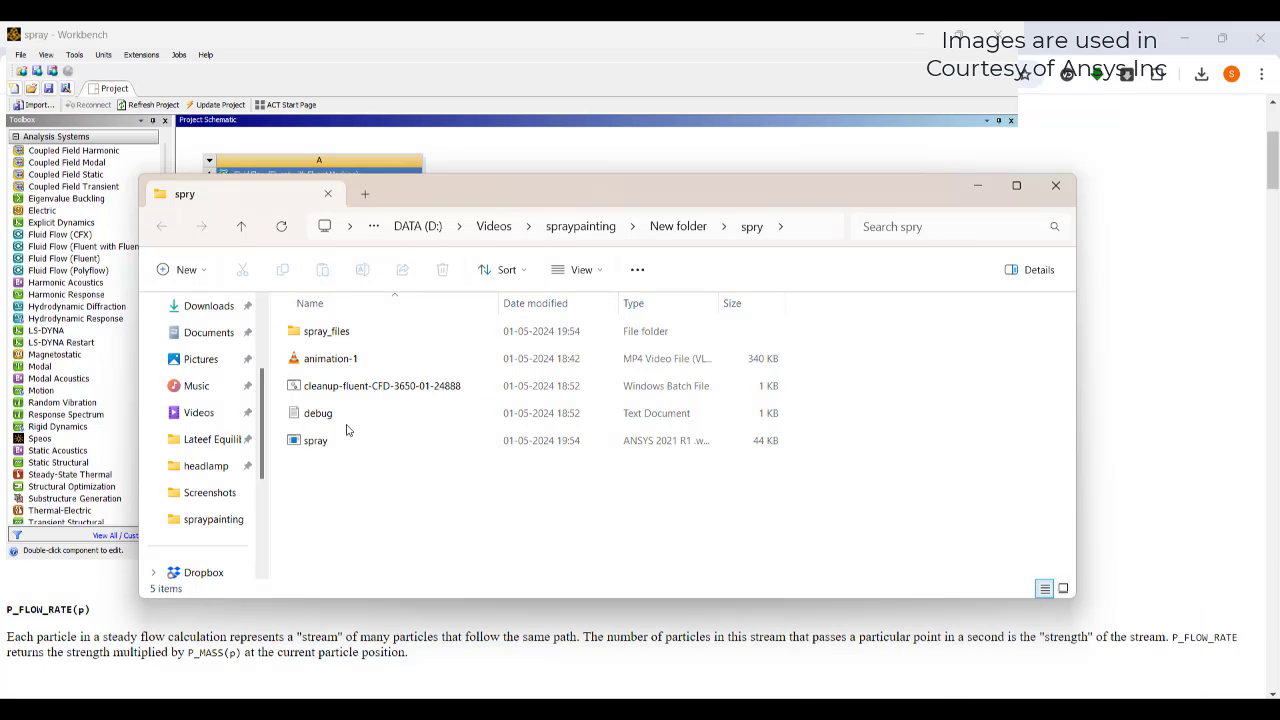
Try to play the animation-1 video from the spry folder in VLC, dismissing the update offer, and close the player
{"action": "left_click", "coordinate": [335, 360]}
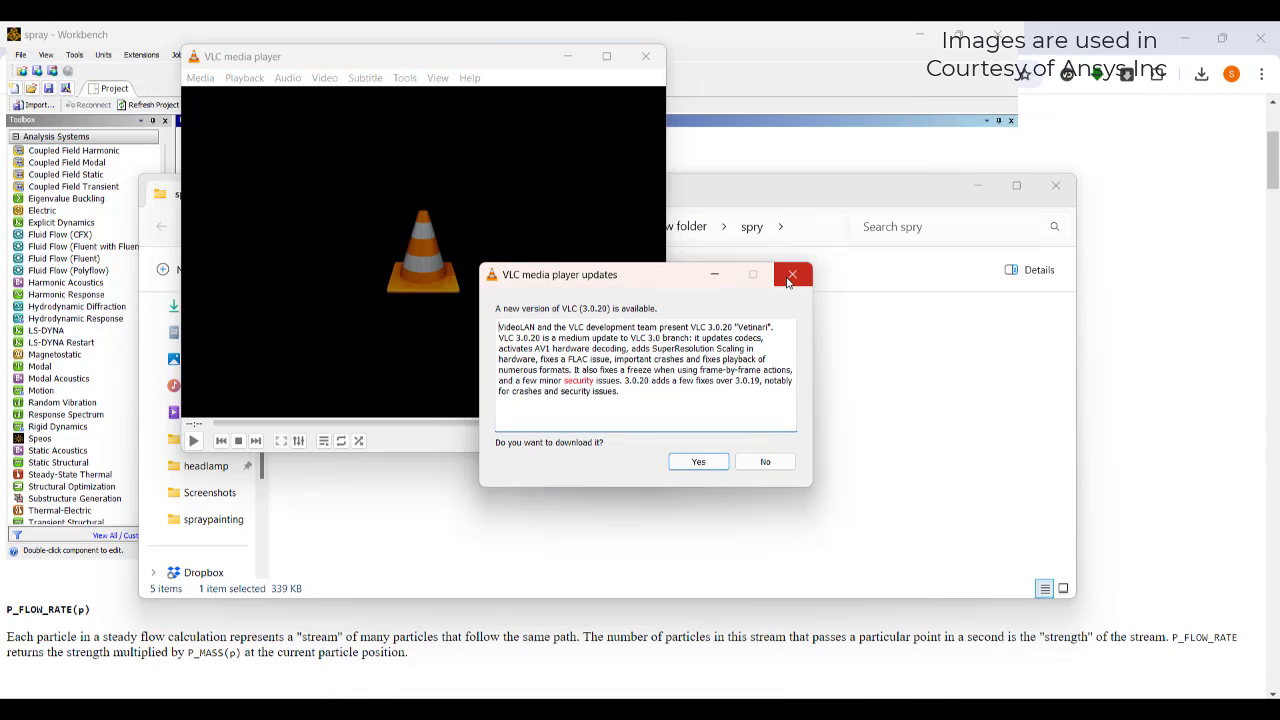
{"action": "left_click", "coordinate": [791, 276]}
{"action": "left_click", "coordinate": [194, 441]}
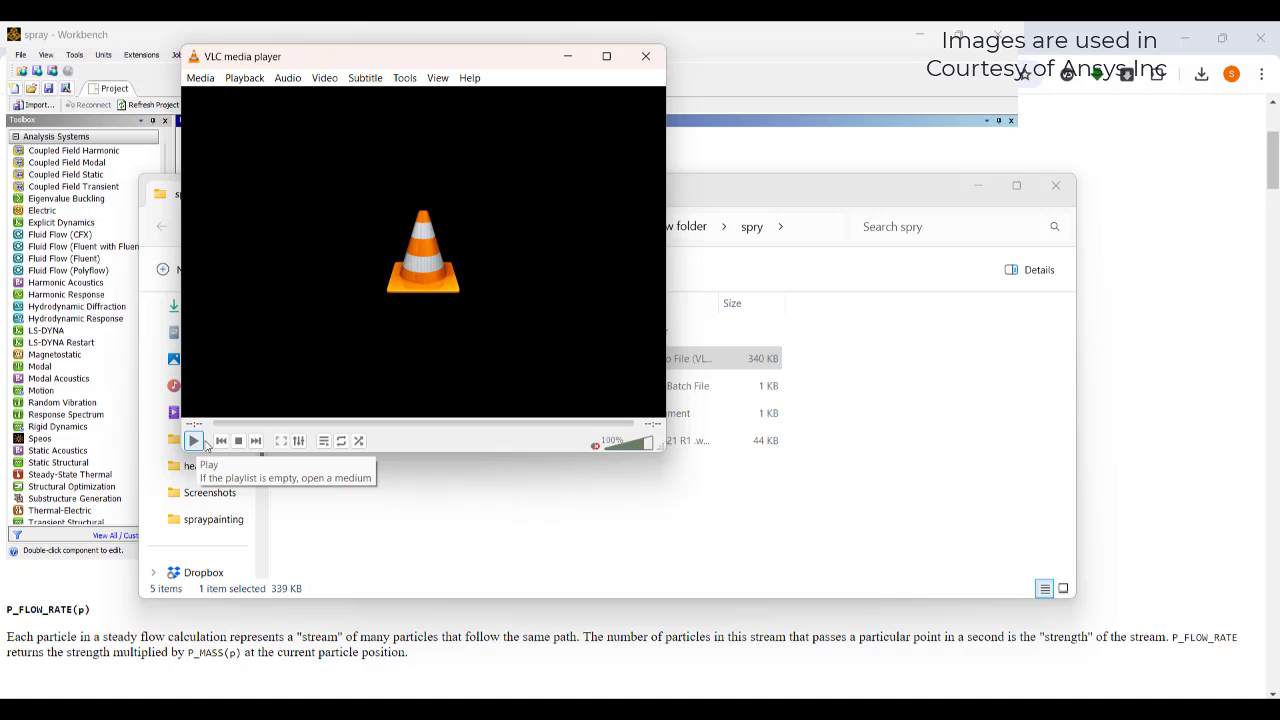
{"action": "left_click", "coordinate": [646, 57]}
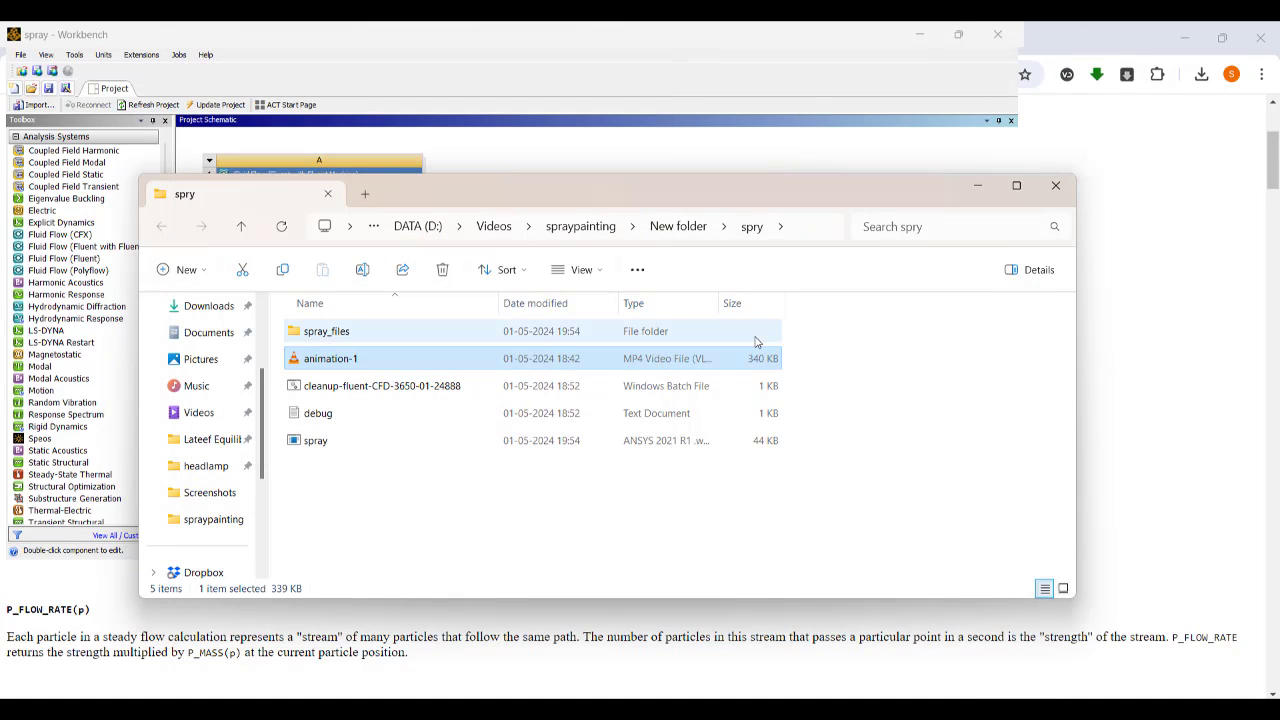